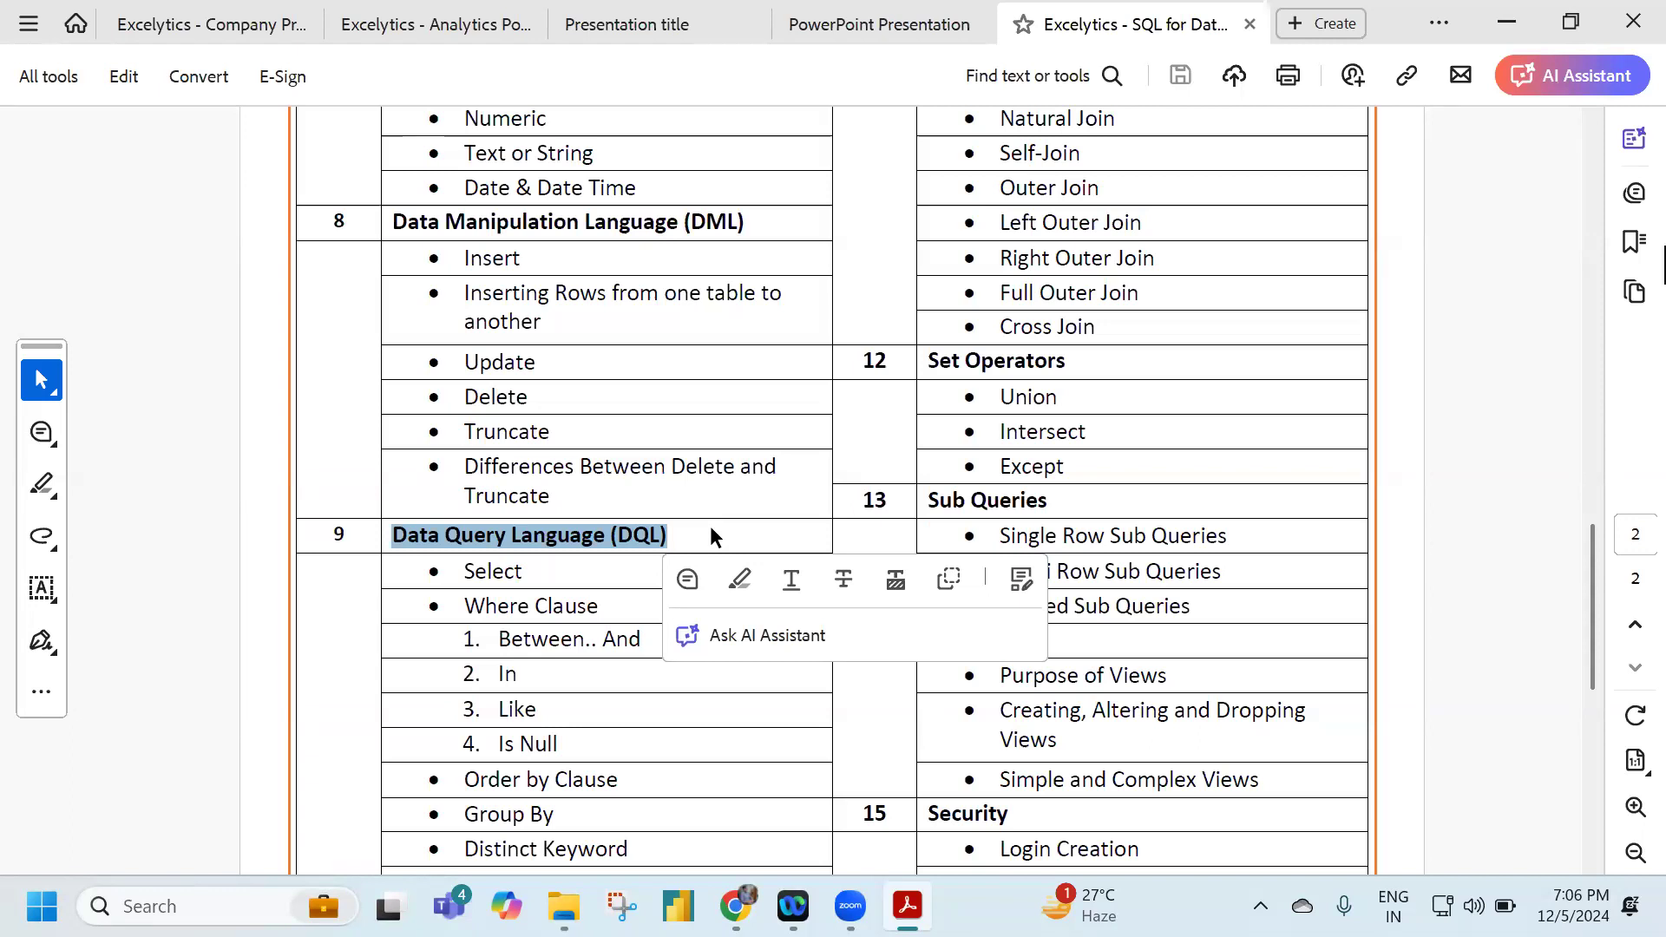
Look through the Data Query Language topics in the SQL course syllabus, returning to the start of page 2.
{"action": "scroll", "coordinate": [503, 573], "scroll_direction": "down", "scroll_amount": 2}
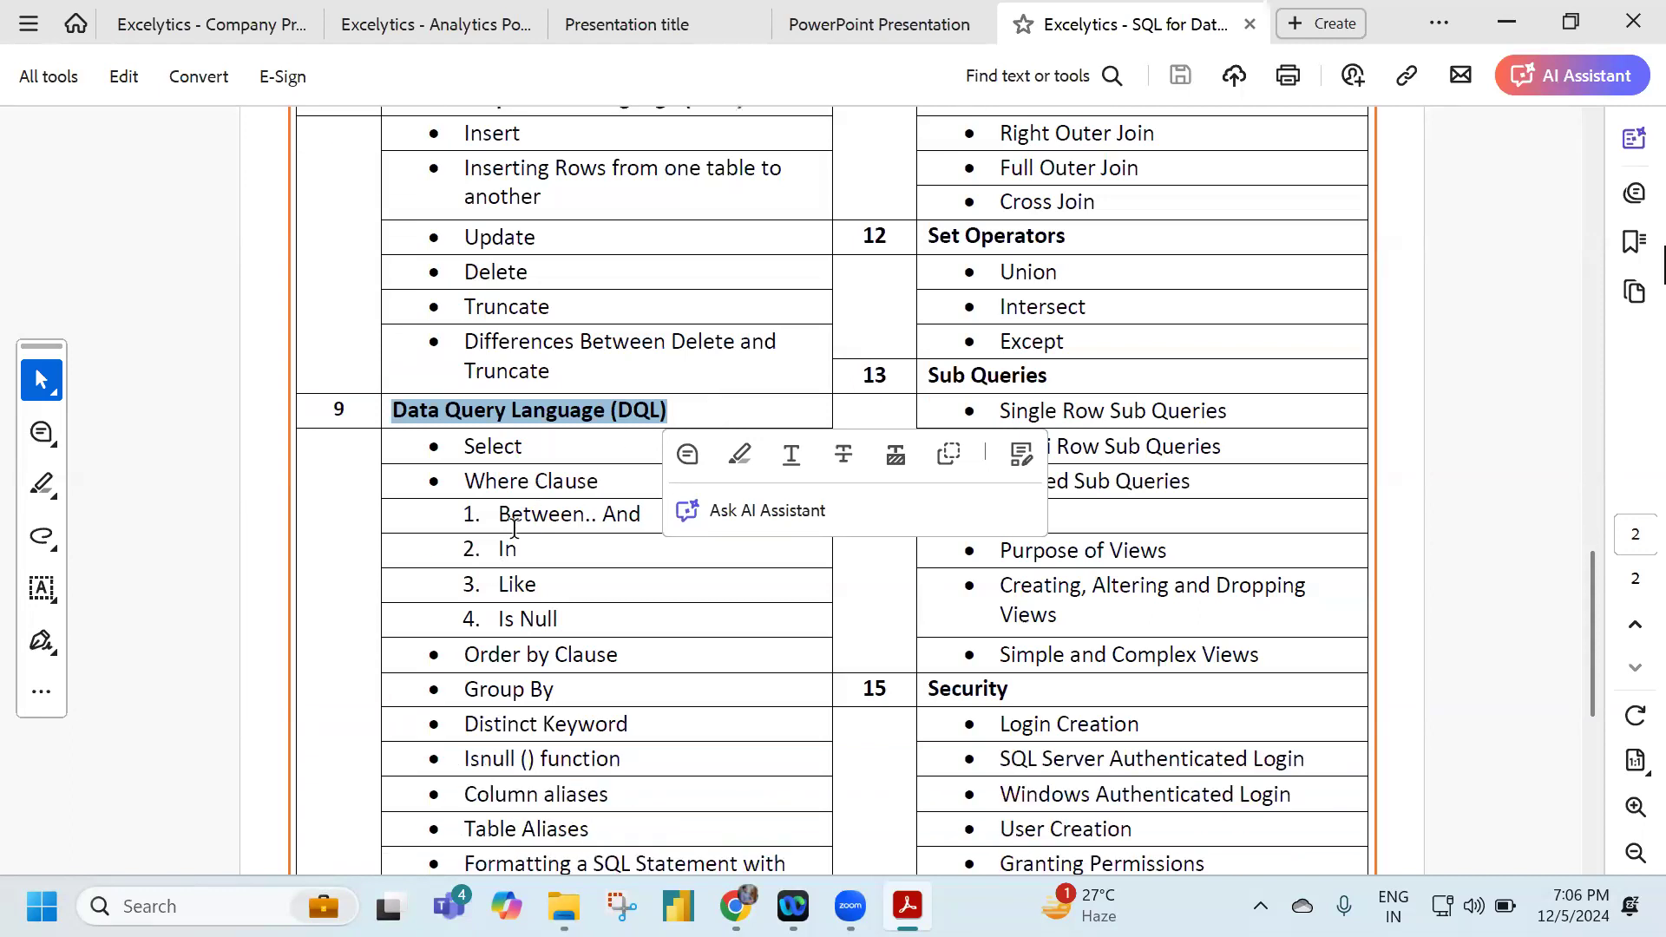
{"action": "scroll", "coordinate": [466, 598], "scroll_direction": "down", "scroll_amount": 3}
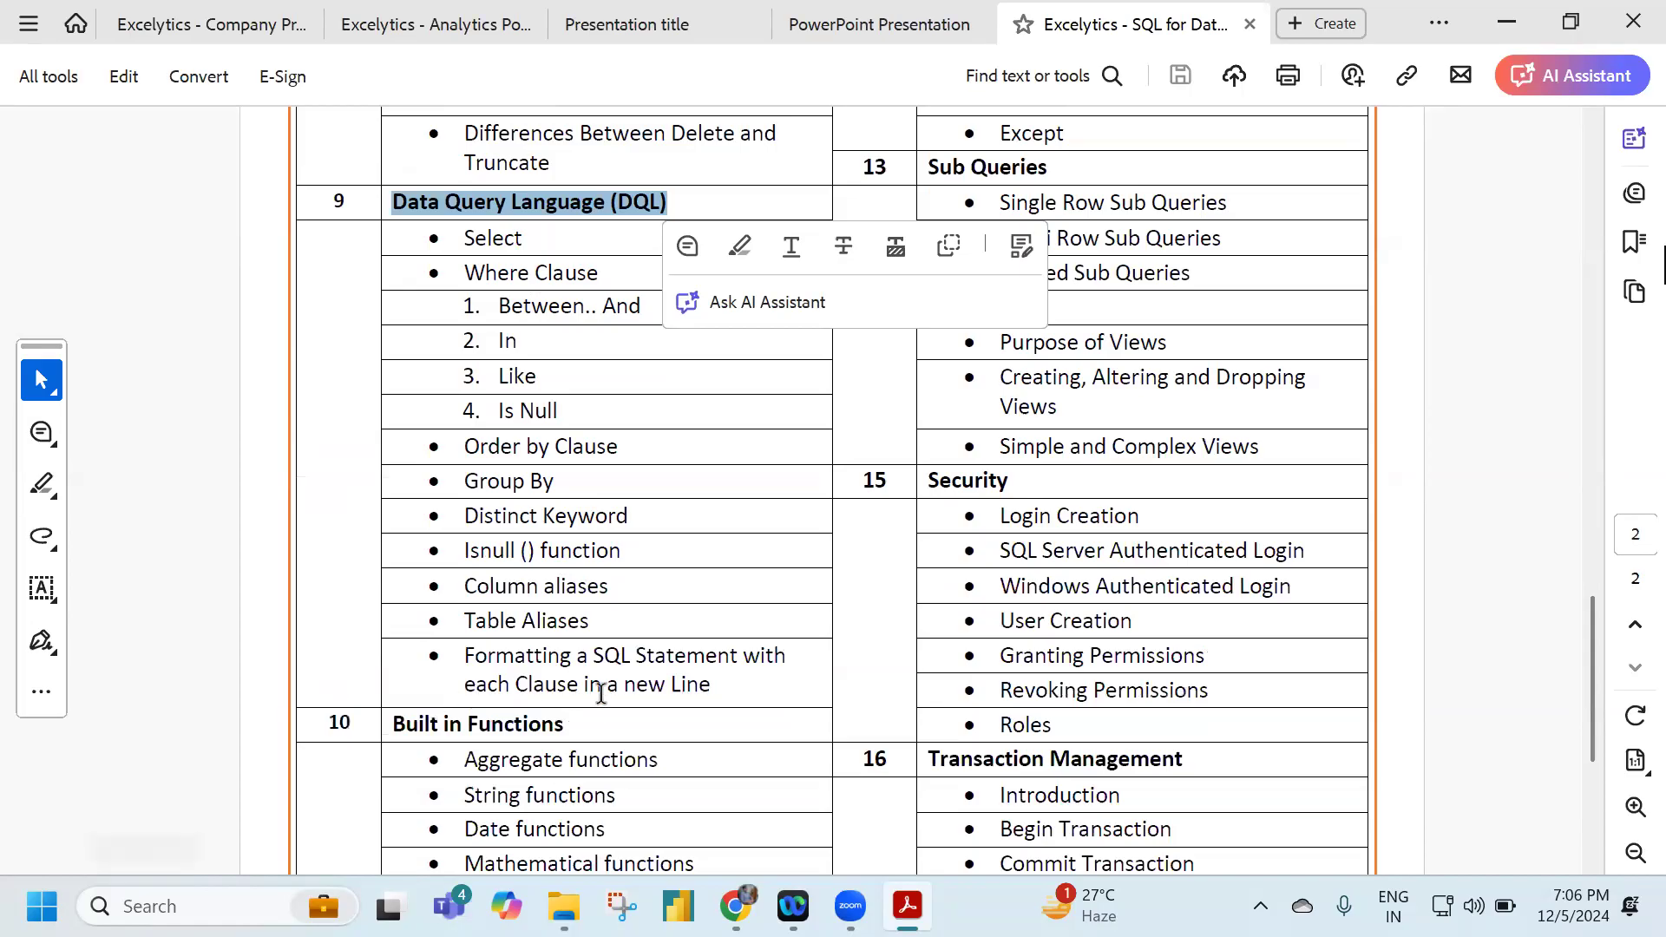
{"action": "scroll", "coordinate": [829, 570], "scroll_direction": "up", "scroll_amount": 5}
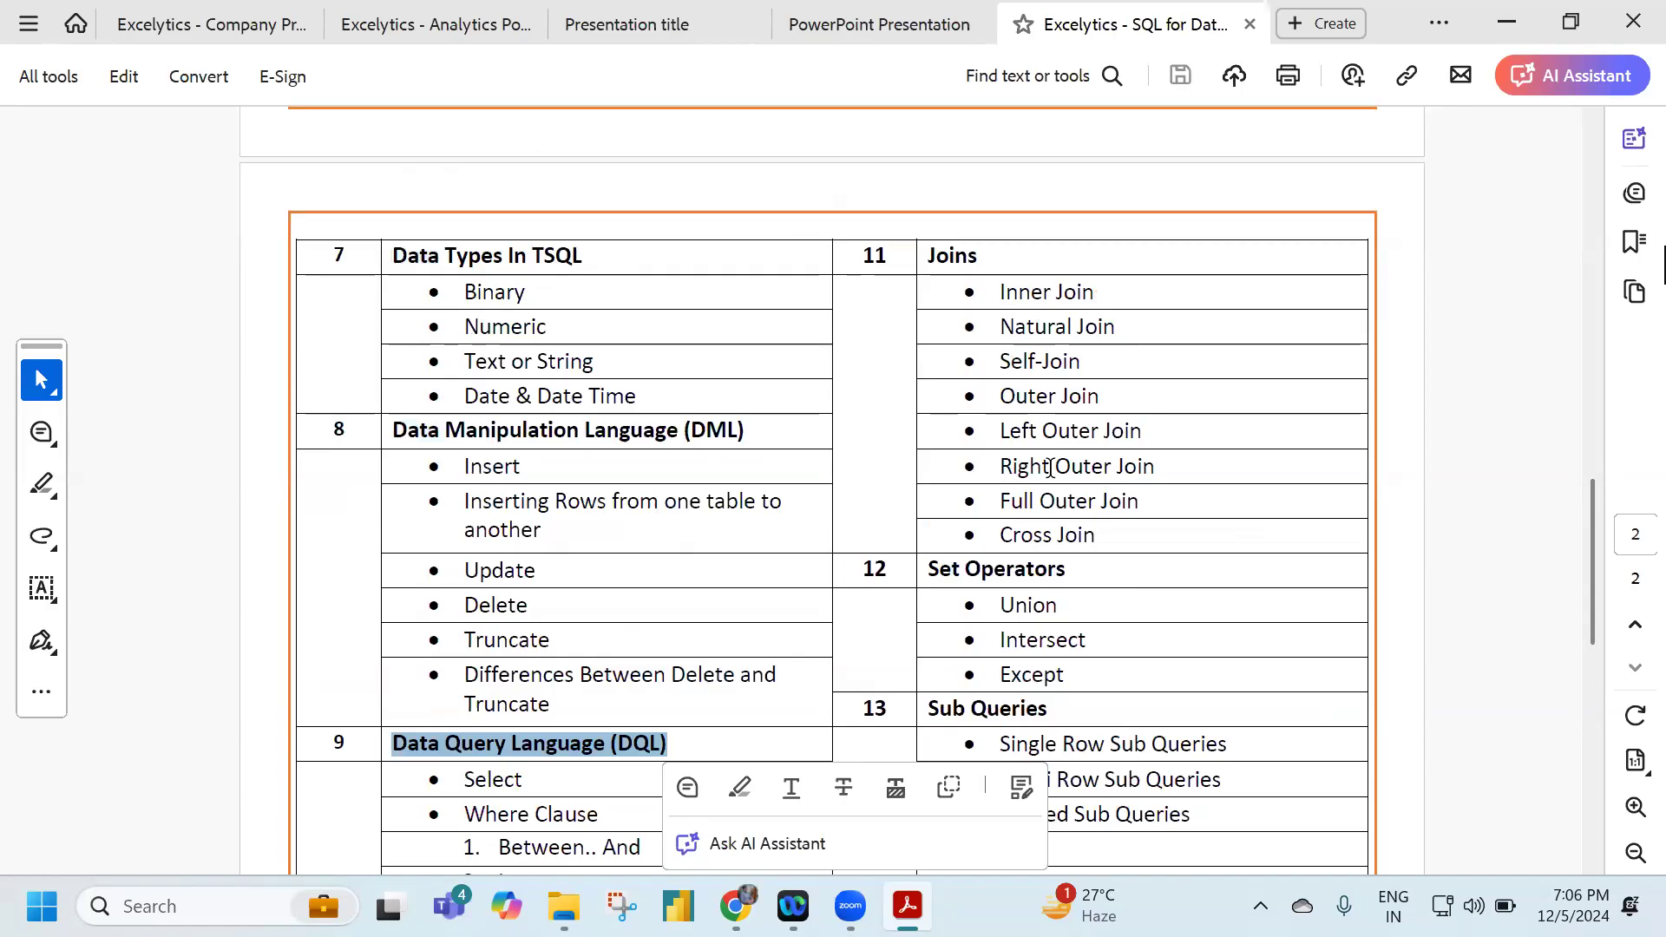
Switch to Excel and create a new blank workbook.
{"action": "left_click", "coordinate": [41, 906]}
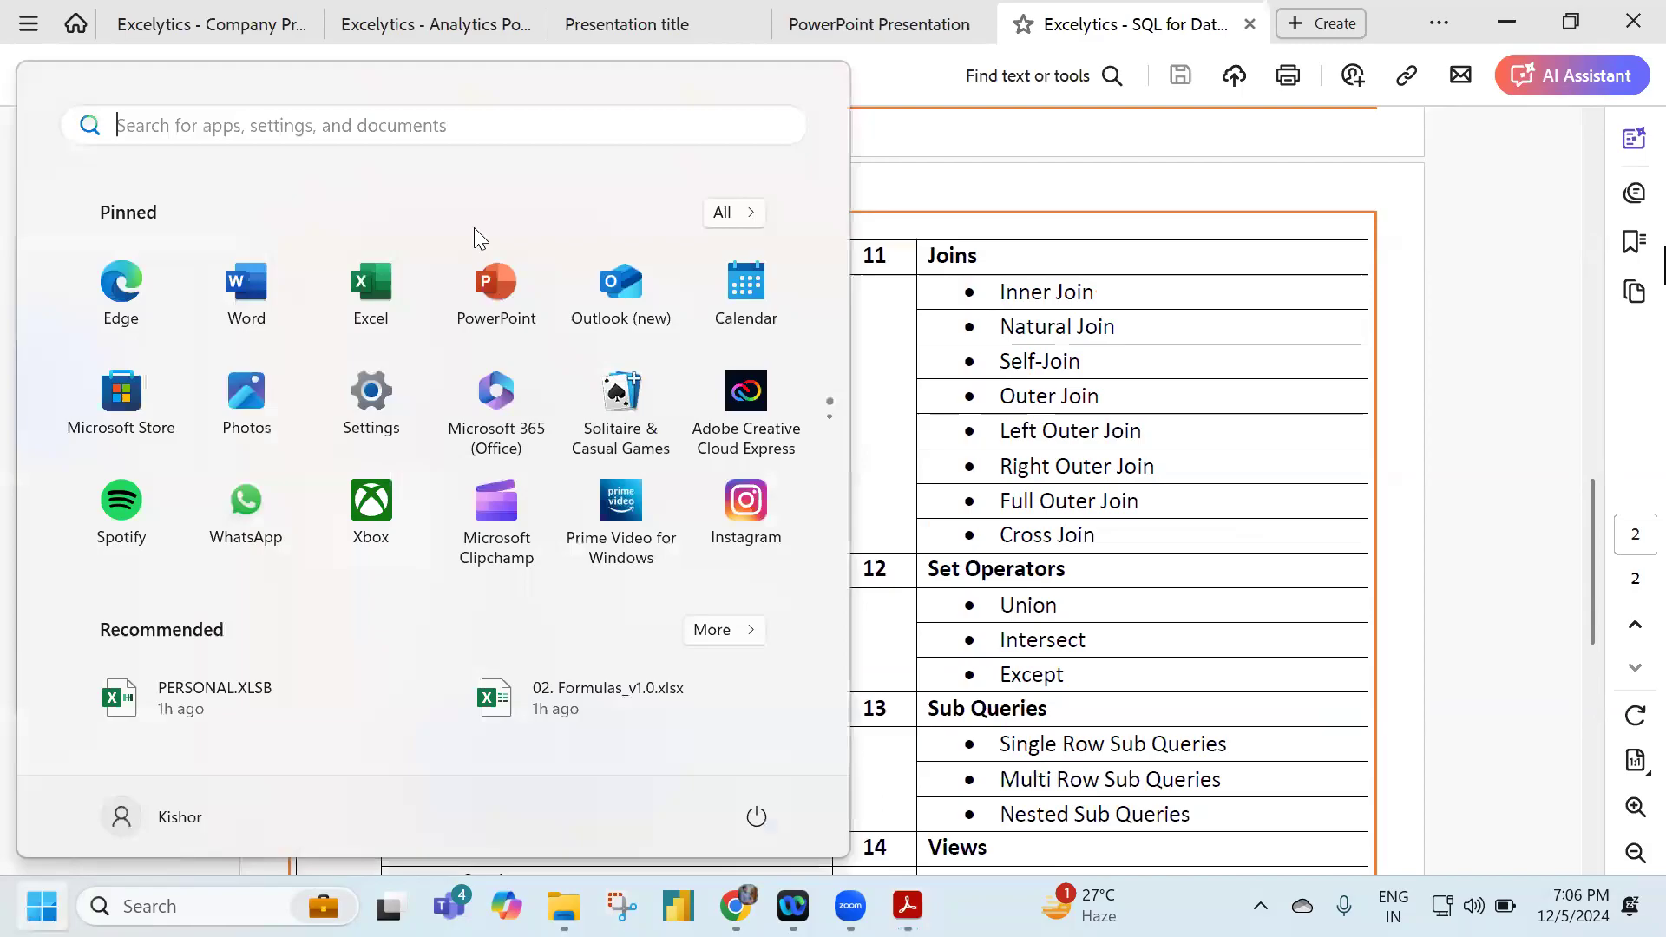
{"action": "left_click", "coordinate": [391, 286]}
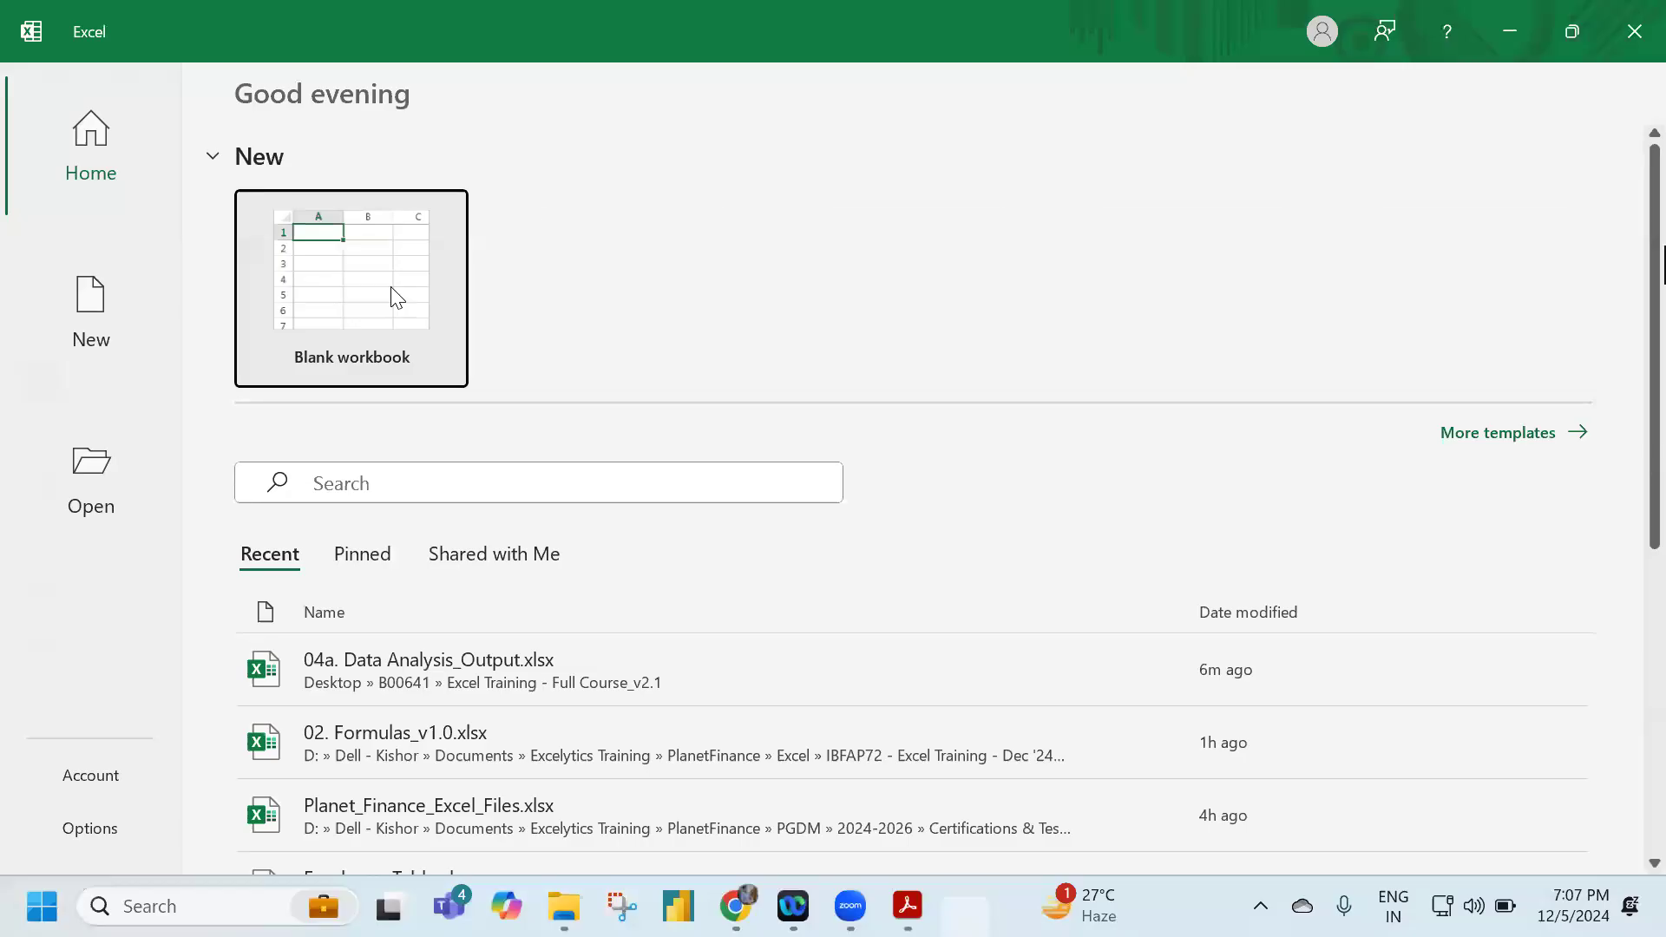
{"action": "left_click", "coordinate": [395, 296]}
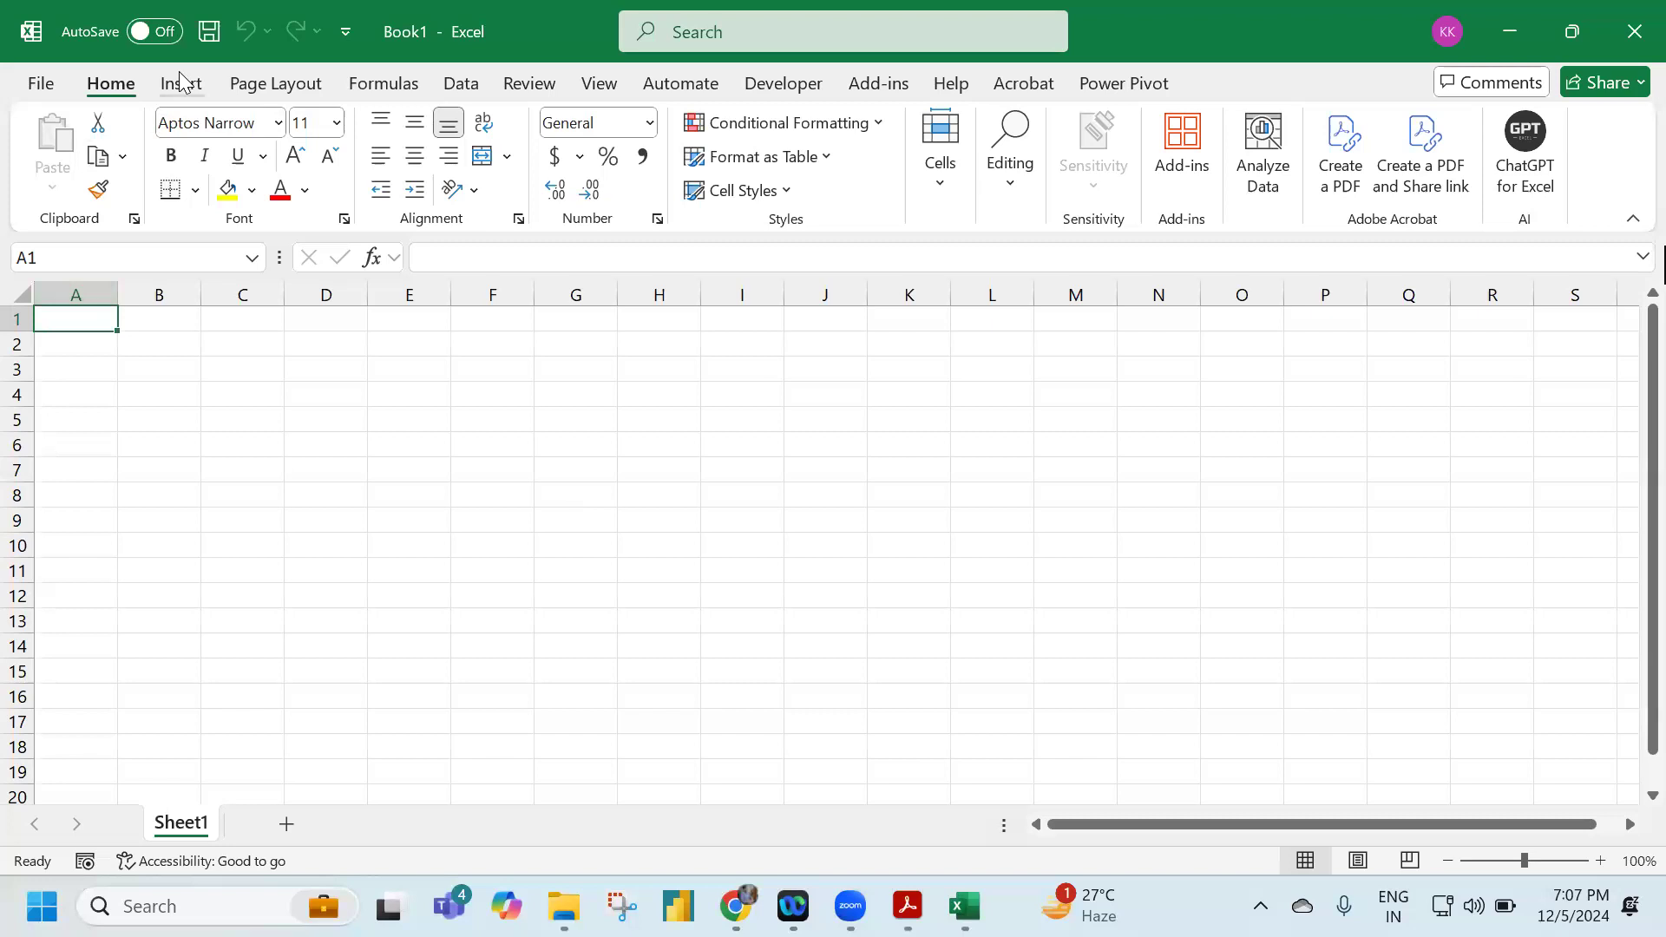
Start a data import from a SQL Server database, with kka-laptop as the server and emp as the database.
{"action": "left_click", "coordinate": [477, 87]}
{"action": "left_click", "coordinate": [52, 178]}
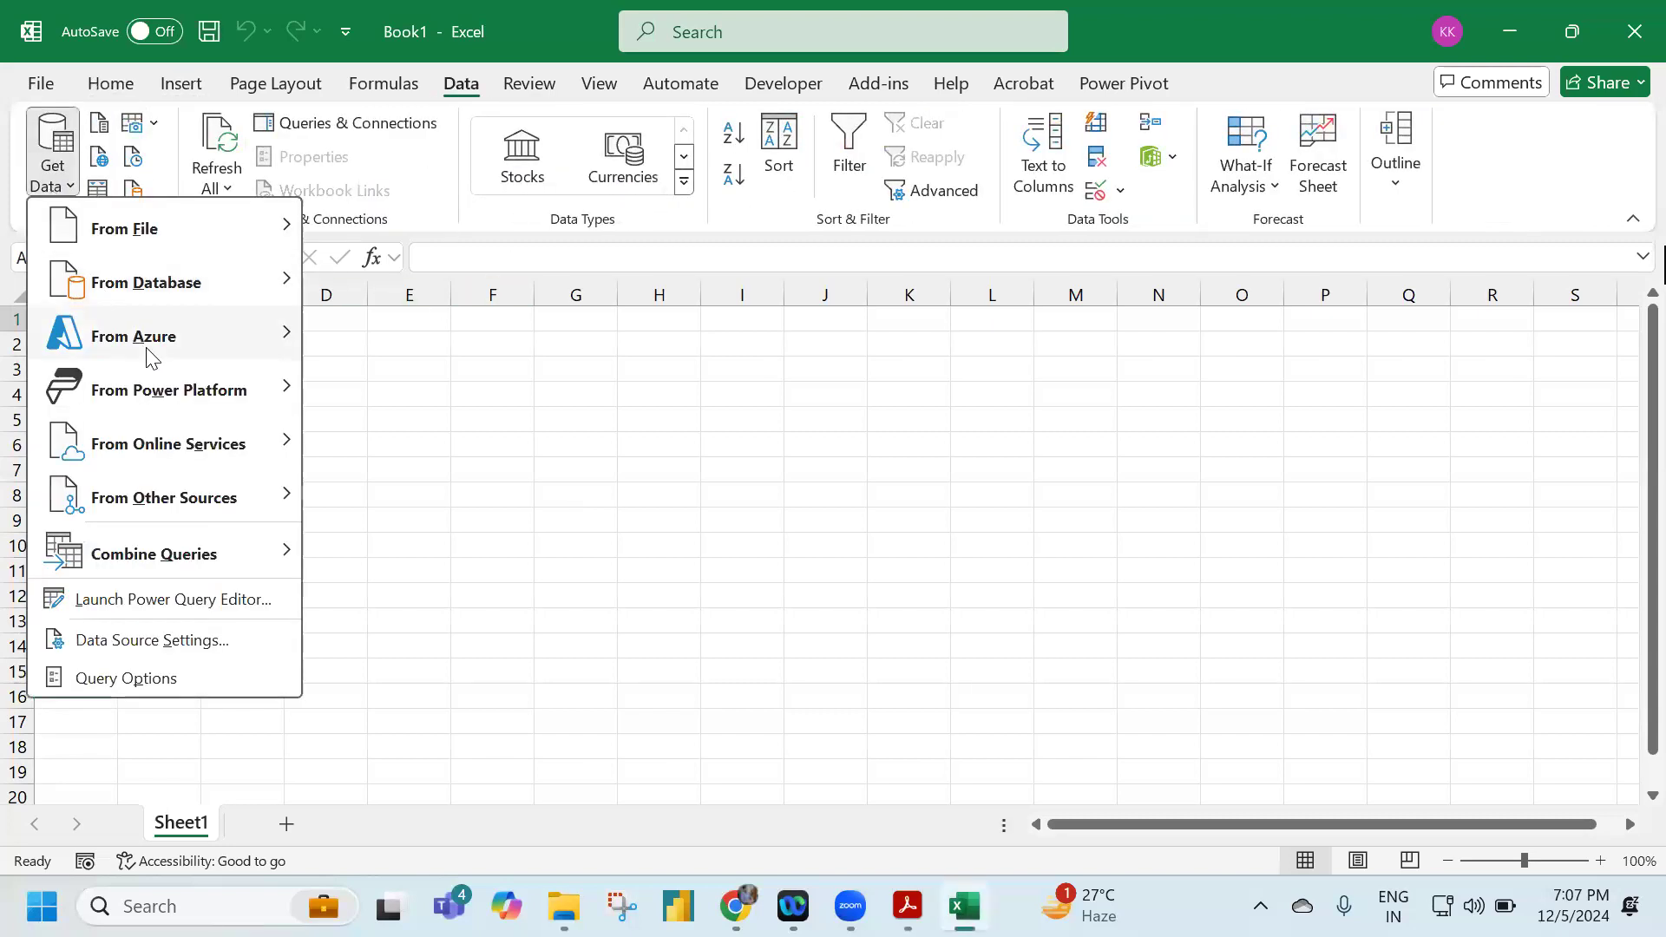
{"action": "mouse_move", "coordinate": [199, 282]}
{"action": "left_click", "coordinate": [422, 286]}
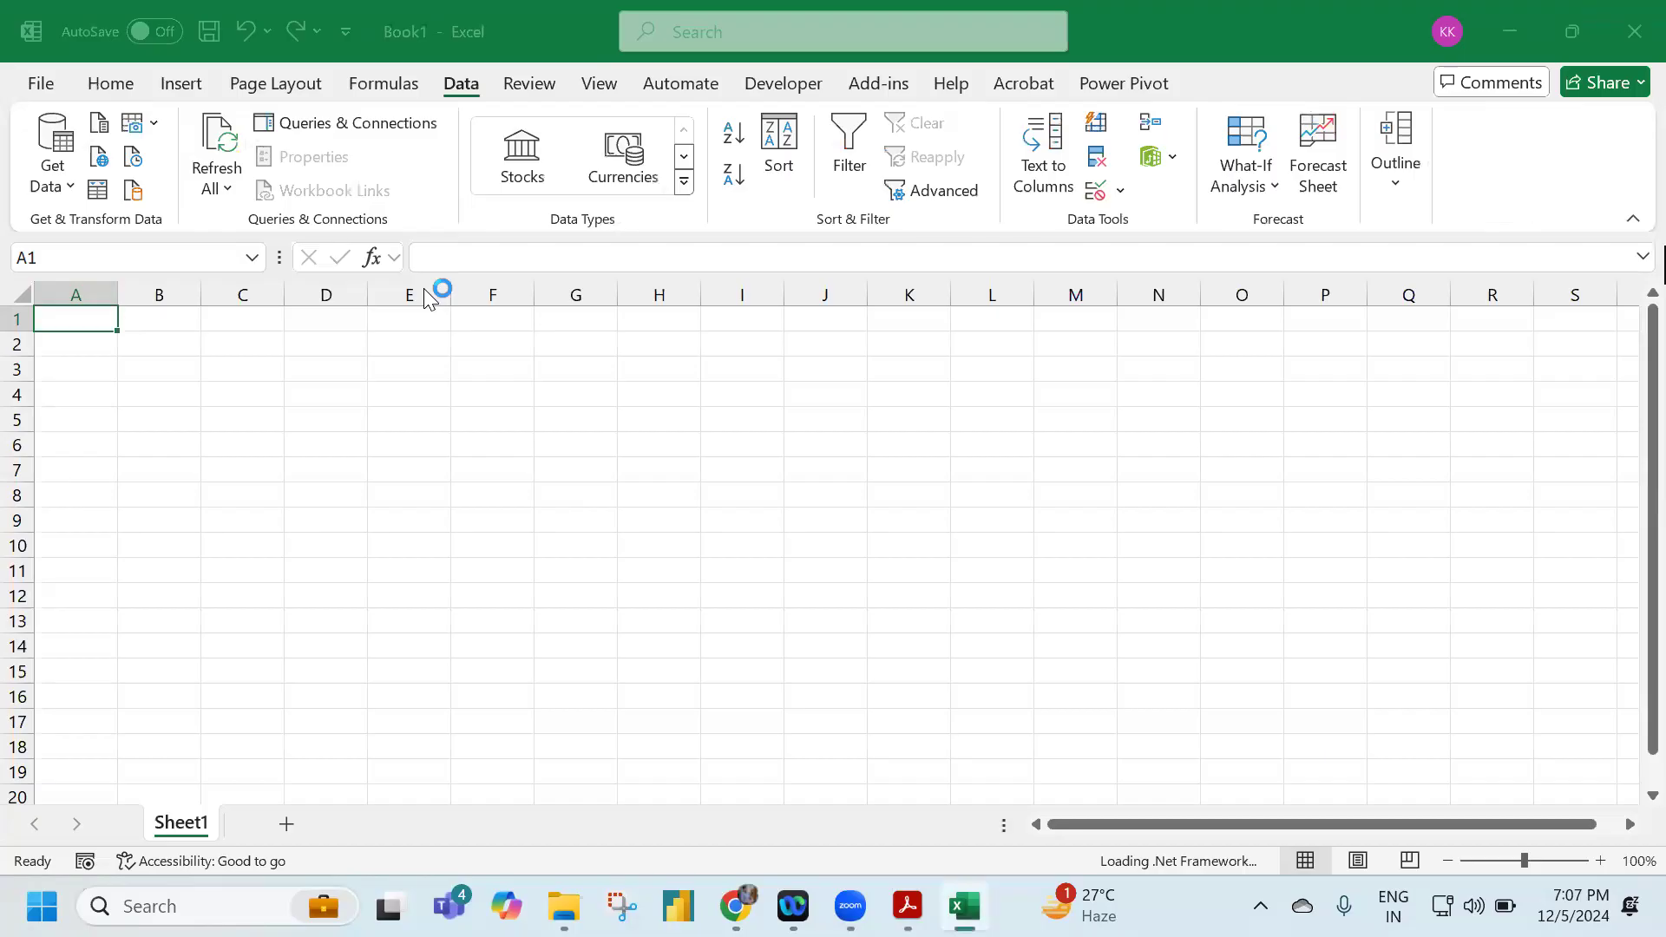
{"action": "type", "text": "kka-la"}
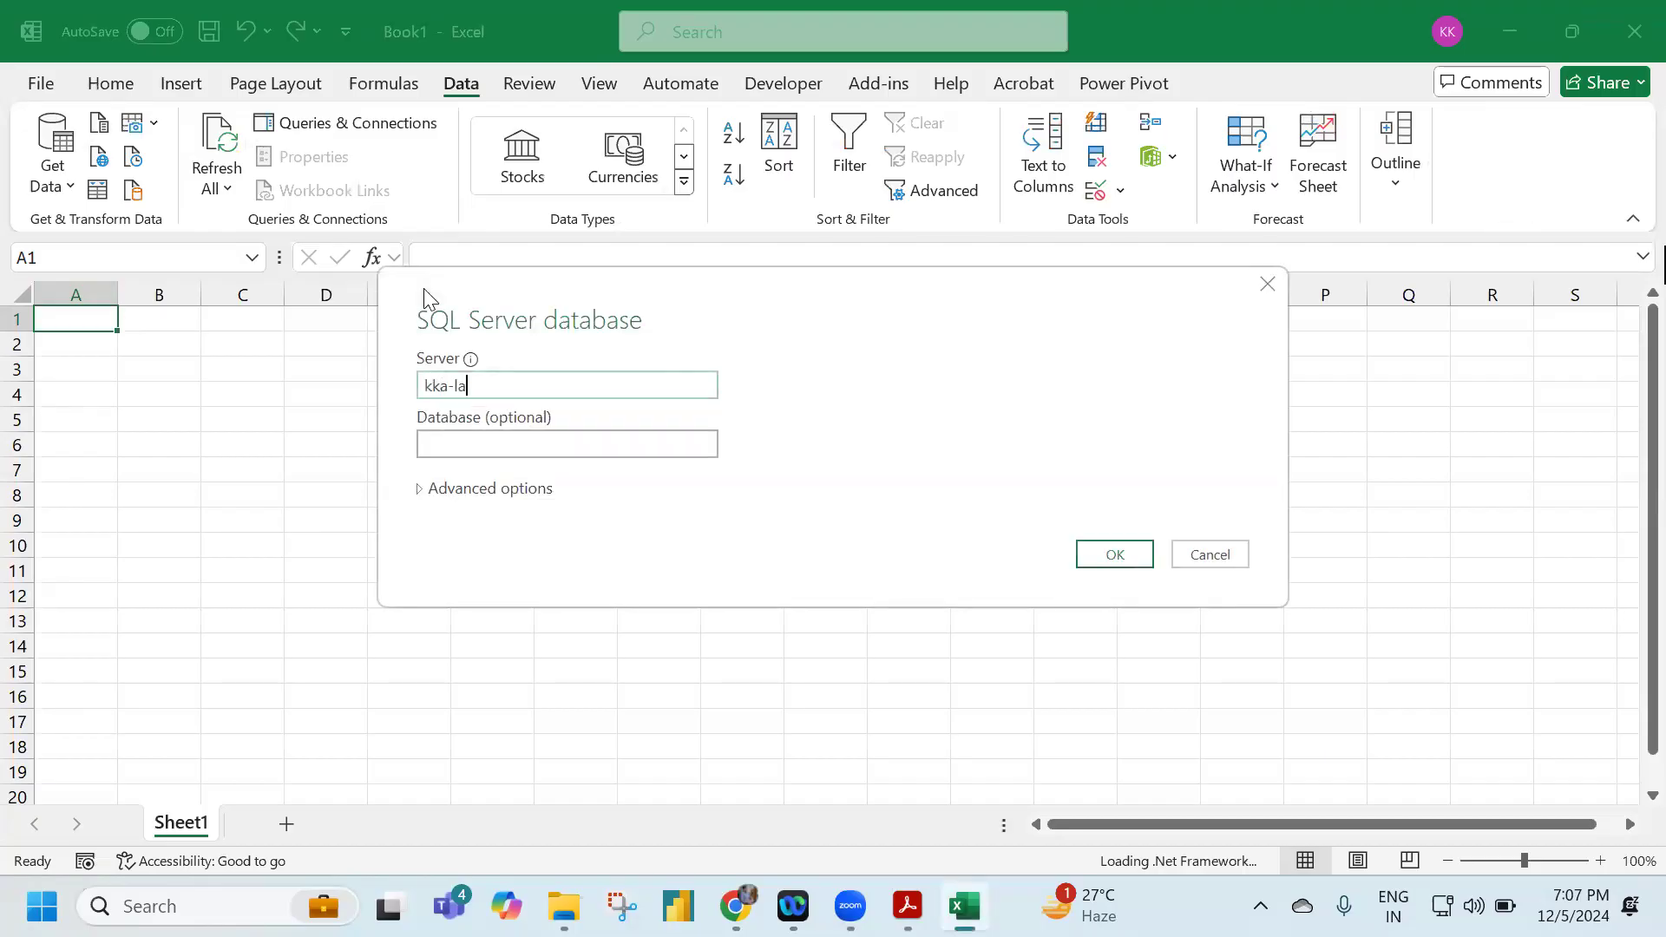
{"action": "type", "text": "ptop"}
{"action": "key", "text": "Tab"}
{"action": "type", "text": "emp"}
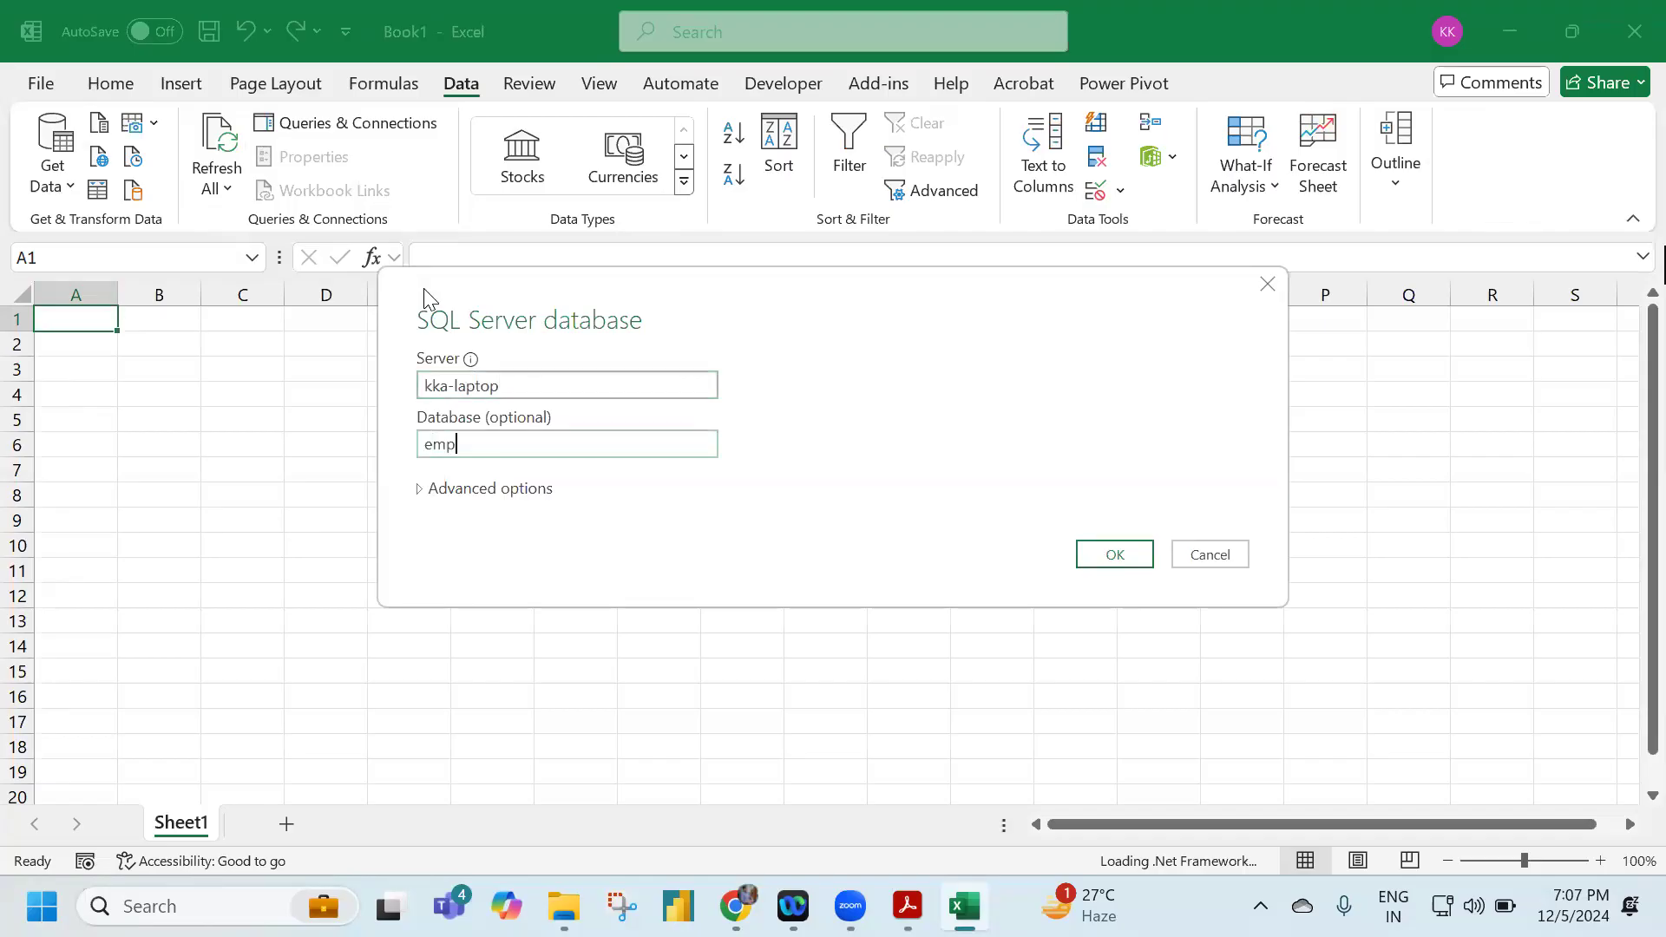
Add the SQL statement "select * from employee" to the connection's advanced options and submit it for preview.
{"action": "left_click", "coordinate": [425, 490]}
{"action": "left_click", "coordinate": [420, 469]}
{"action": "type", "text": "select * from employee"}
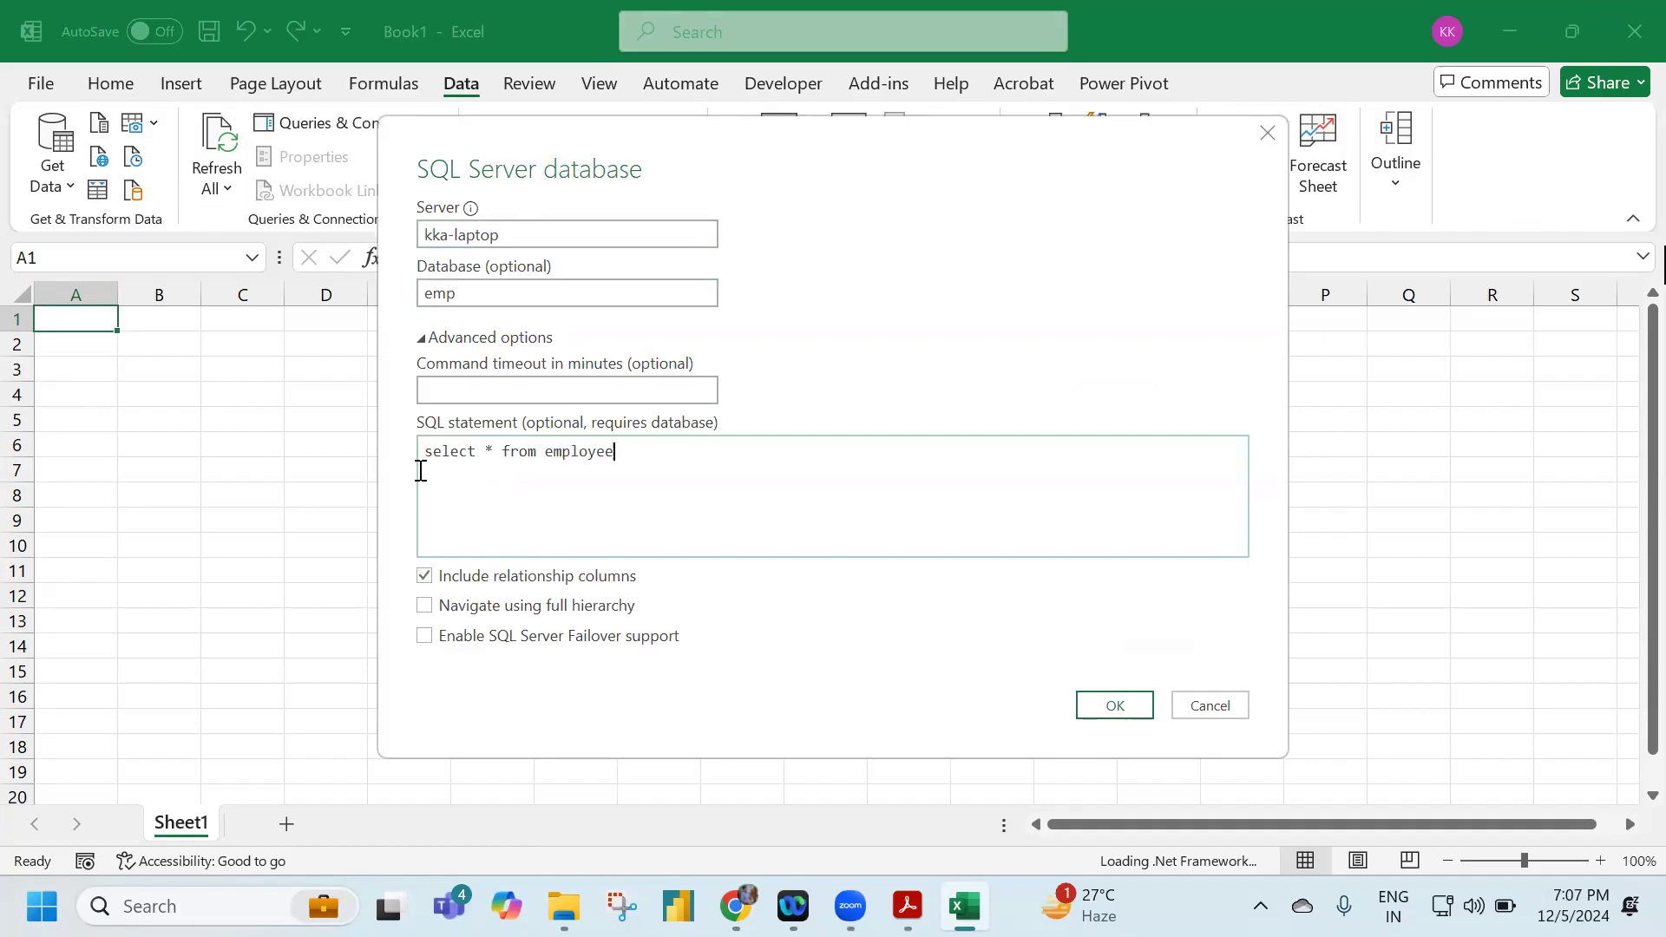
{"action": "left_click", "coordinate": [1141, 710]}
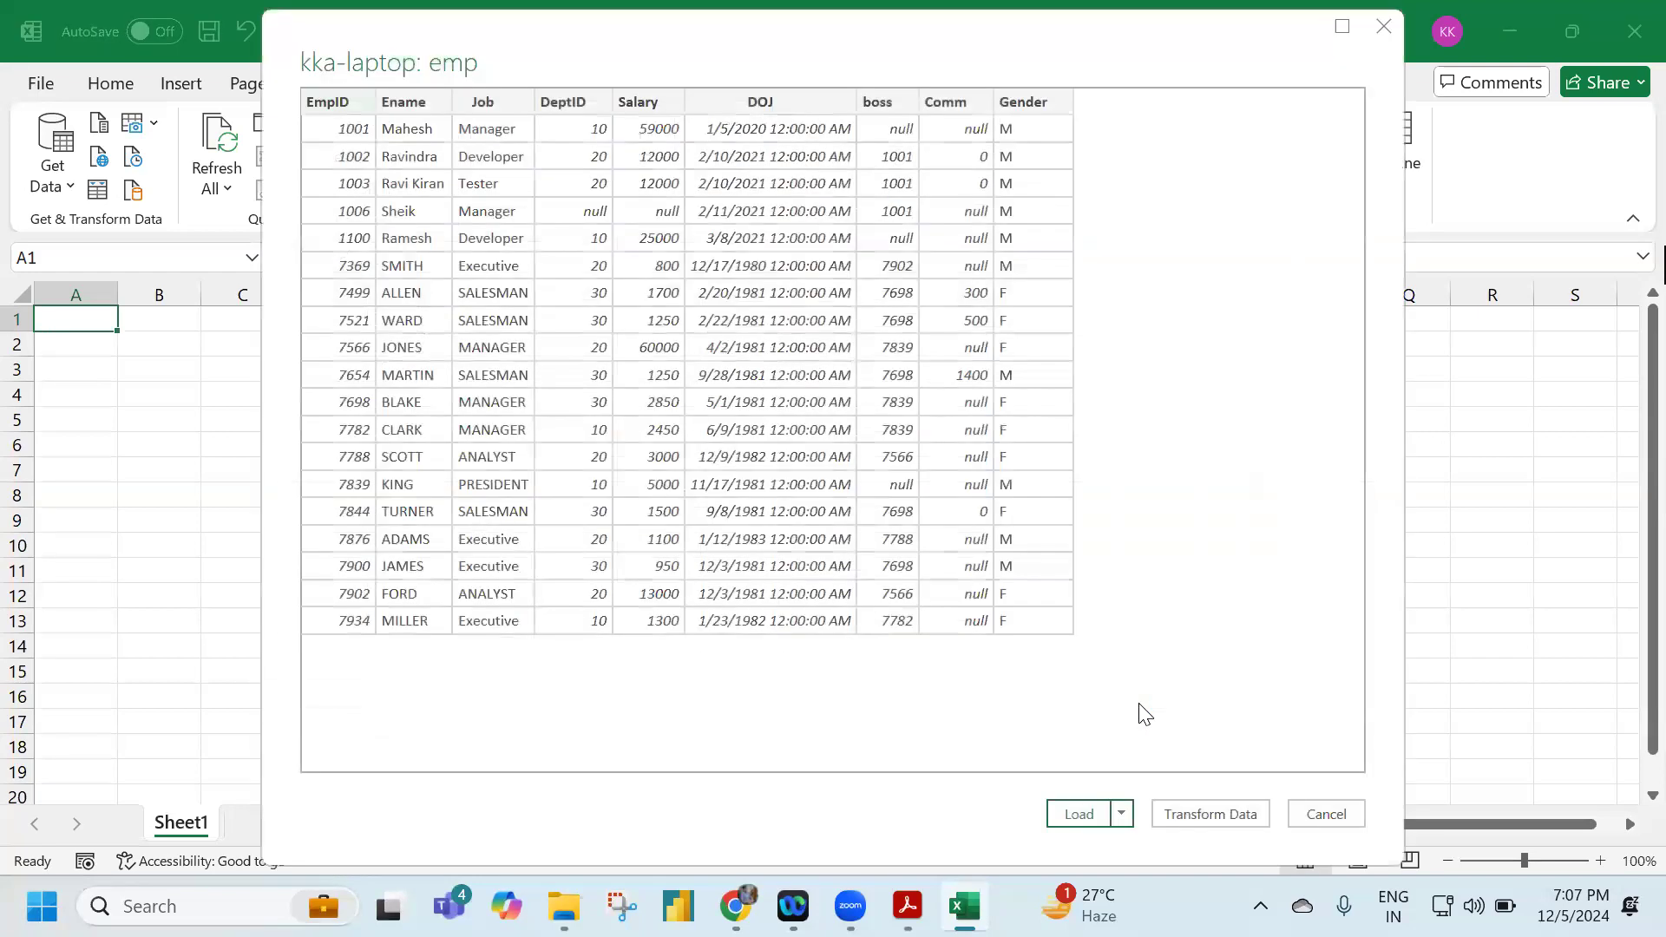
Load the query result as a table into the existing worksheet at cell A1.
{"action": "left_click", "coordinate": [1121, 813]}
{"action": "left_click", "coordinate": [1150, 869]}
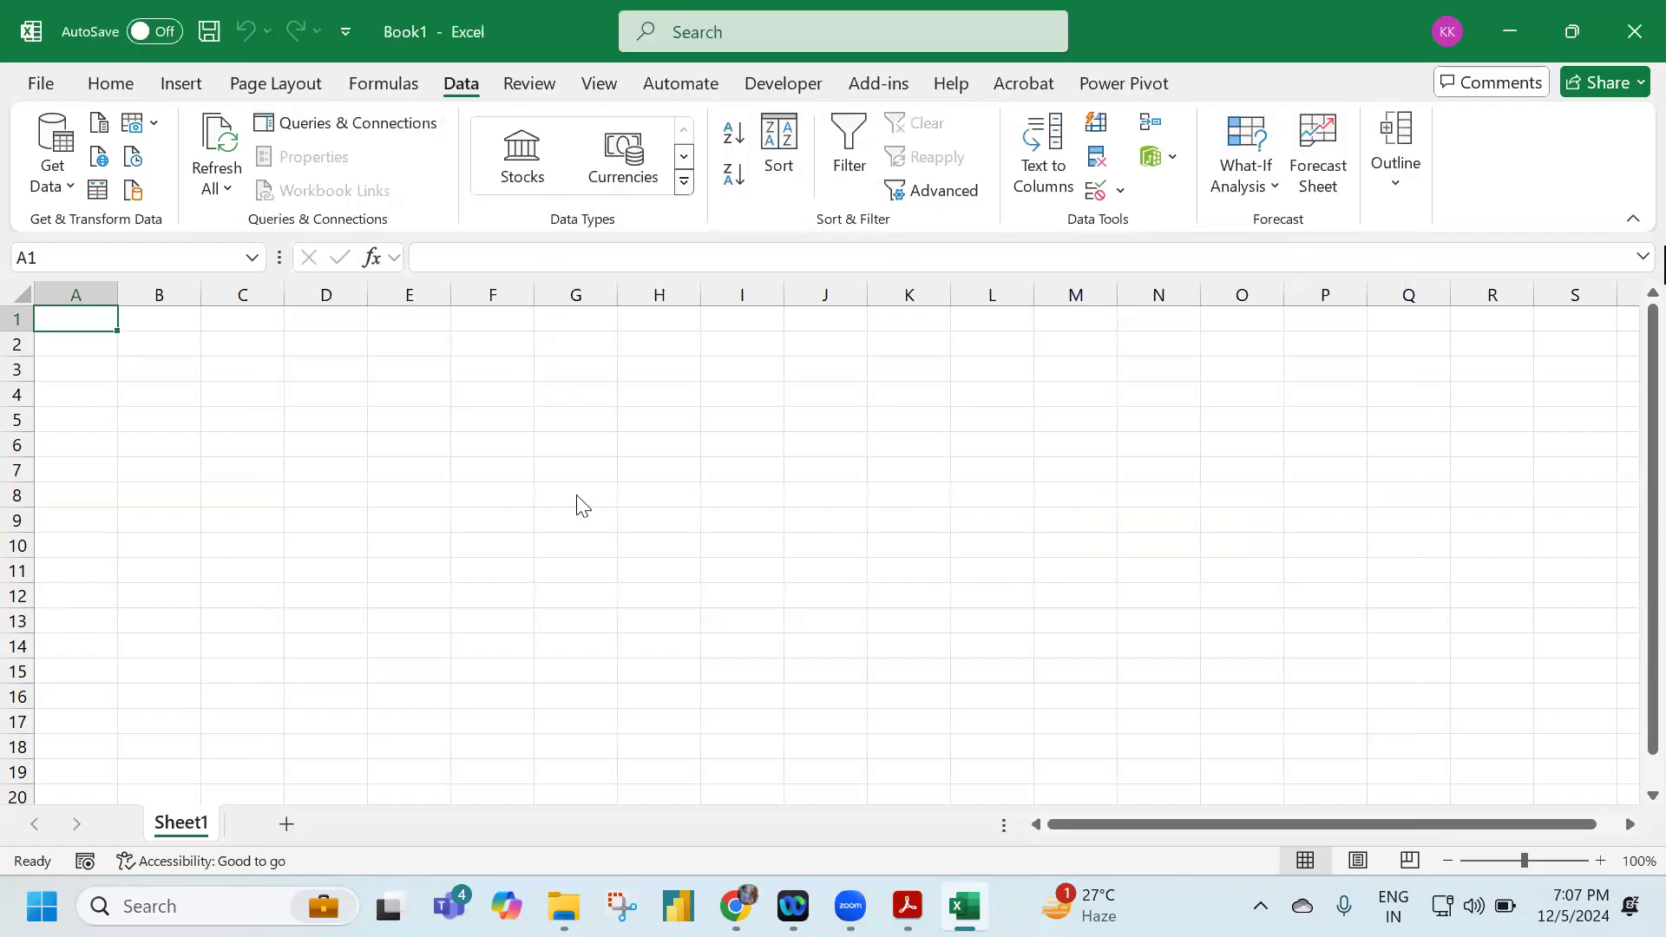
{"action": "left_click", "coordinate": [979, 490]}
{"action": "left_click", "coordinate": [1080, 619]}
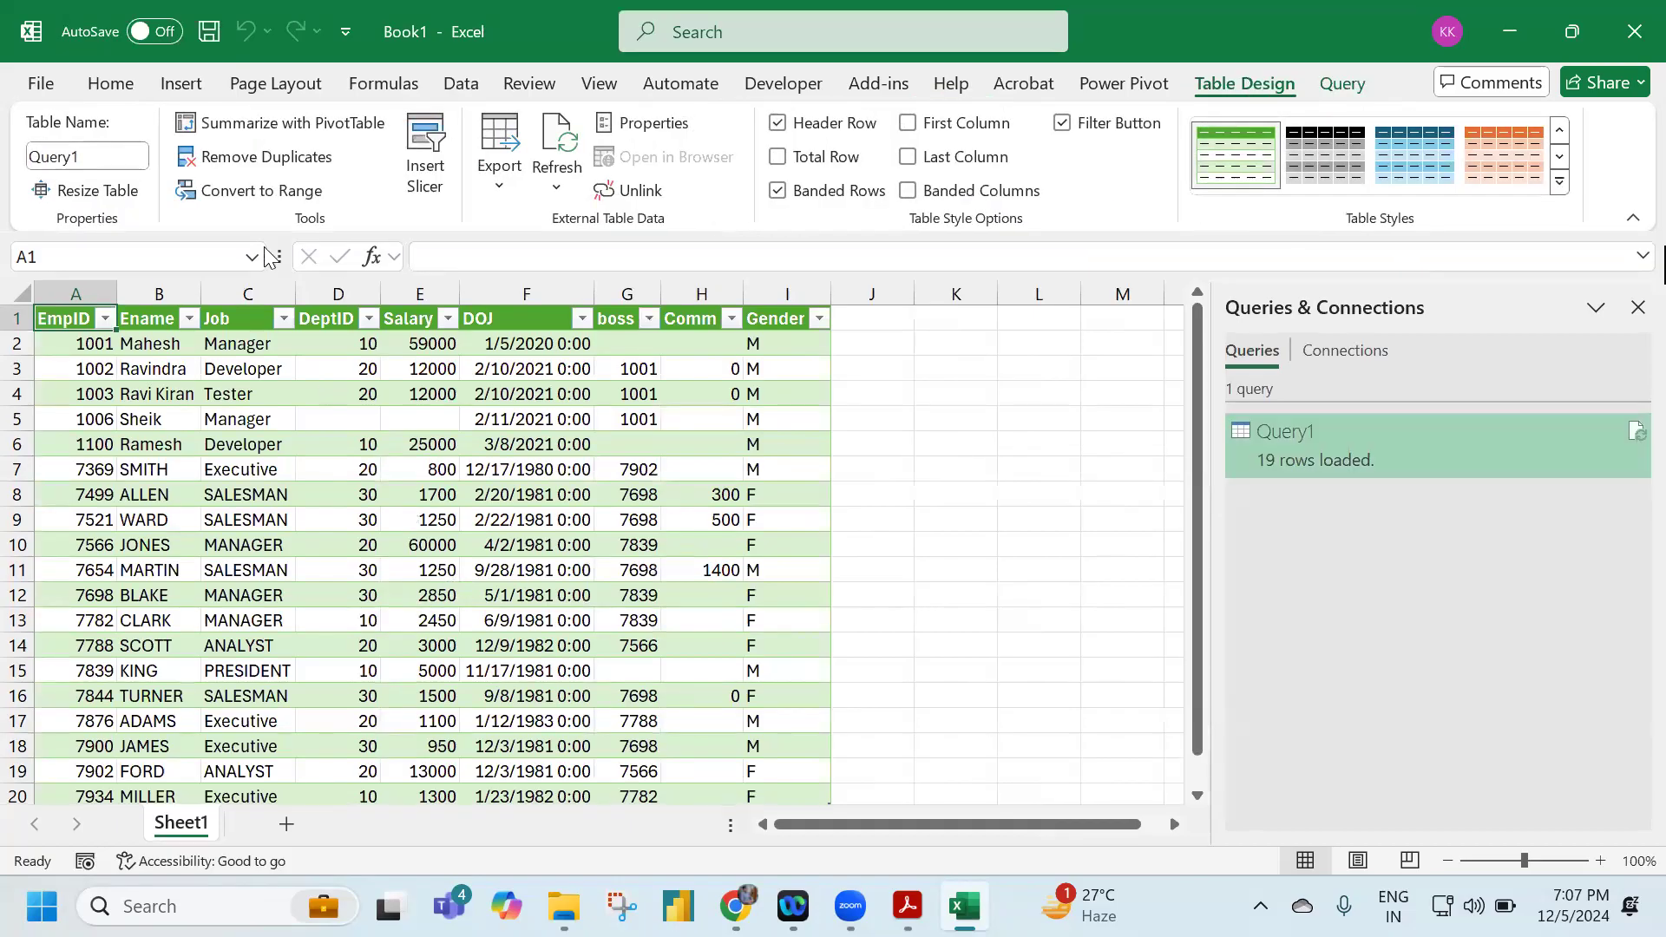
Summarize the employee table with a PivotTable on a new sheet, placing Job in Rows and Salary in Values.
{"action": "left_click", "coordinate": [293, 122]}
{"action": "left_click", "coordinate": [1190, 641]}
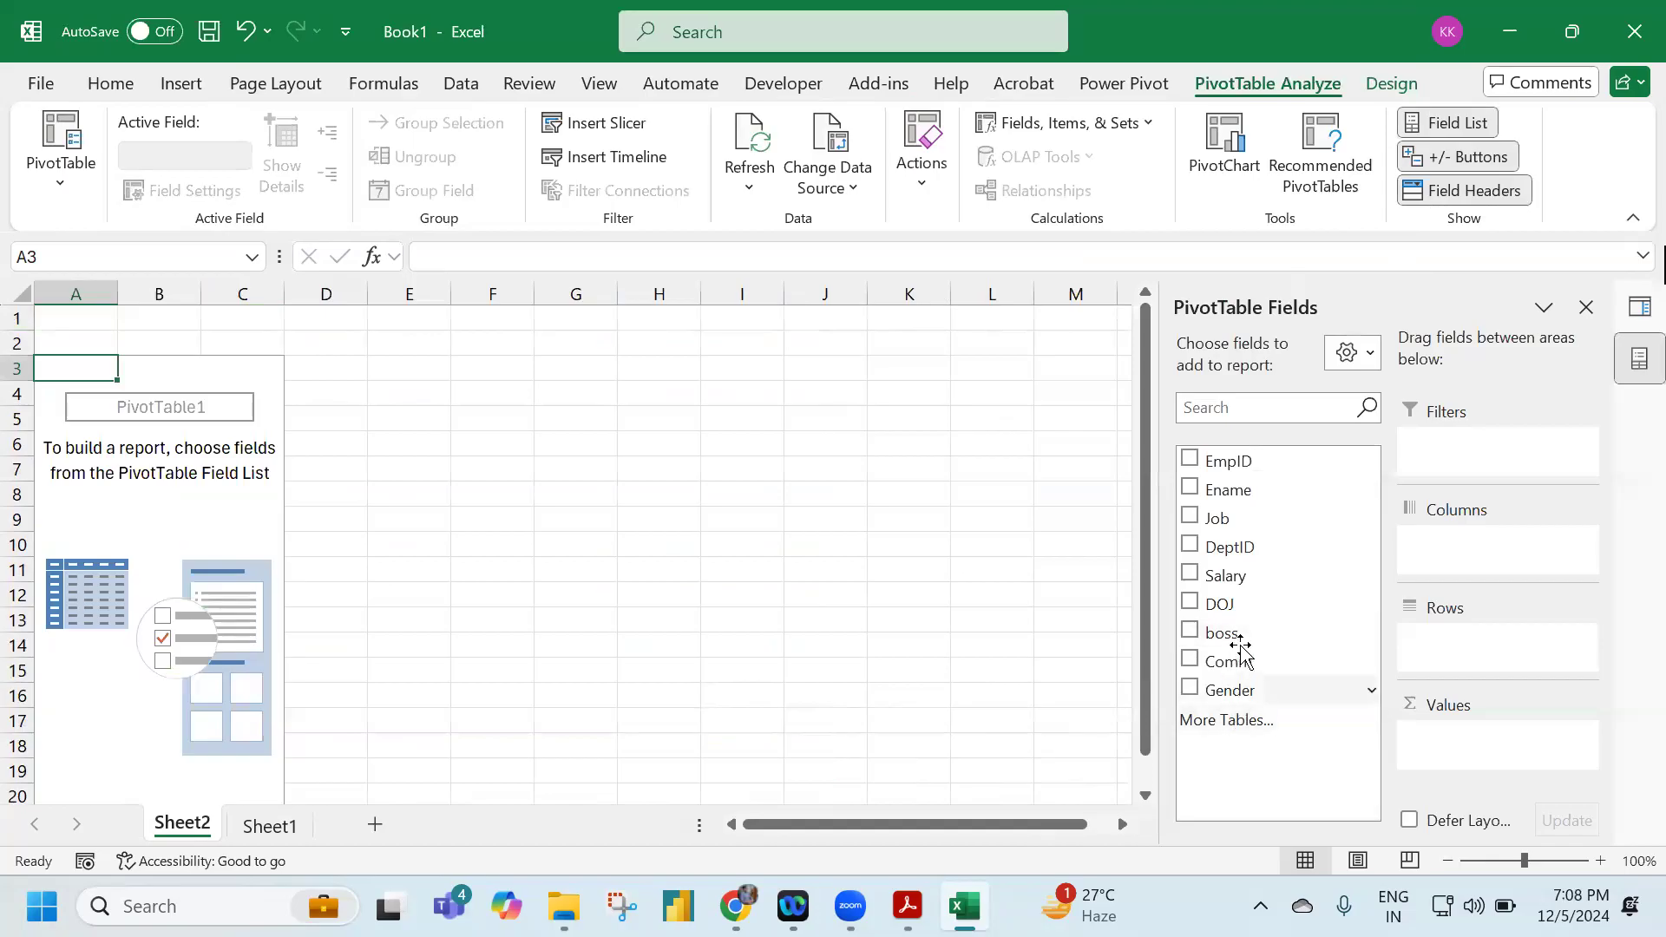
{"action": "left_click_drag", "start_coordinate": [1261, 517], "coordinate": [1479, 646]}
{"action": "left_click_drag", "start_coordinate": [1253, 576], "coordinate": [1513, 740]}
{"action": "left_click", "coordinate": [1493, 740]}
{"action": "left_click", "coordinate": [815, 649]}
{"action": "left_click_drag", "start_coordinate": [95, 395], "coordinate": [96, 495]}
{"action": "left_click_drag", "start_coordinate": [208, 406], "coordinate": [211, 546]}
Clear the contents of cells C4:F15 in the employee table on Sheet1.
{"action": "left_click", "coordinate": [269, 824]}
{"action": "left_click", "coordinate": [258, 431]}
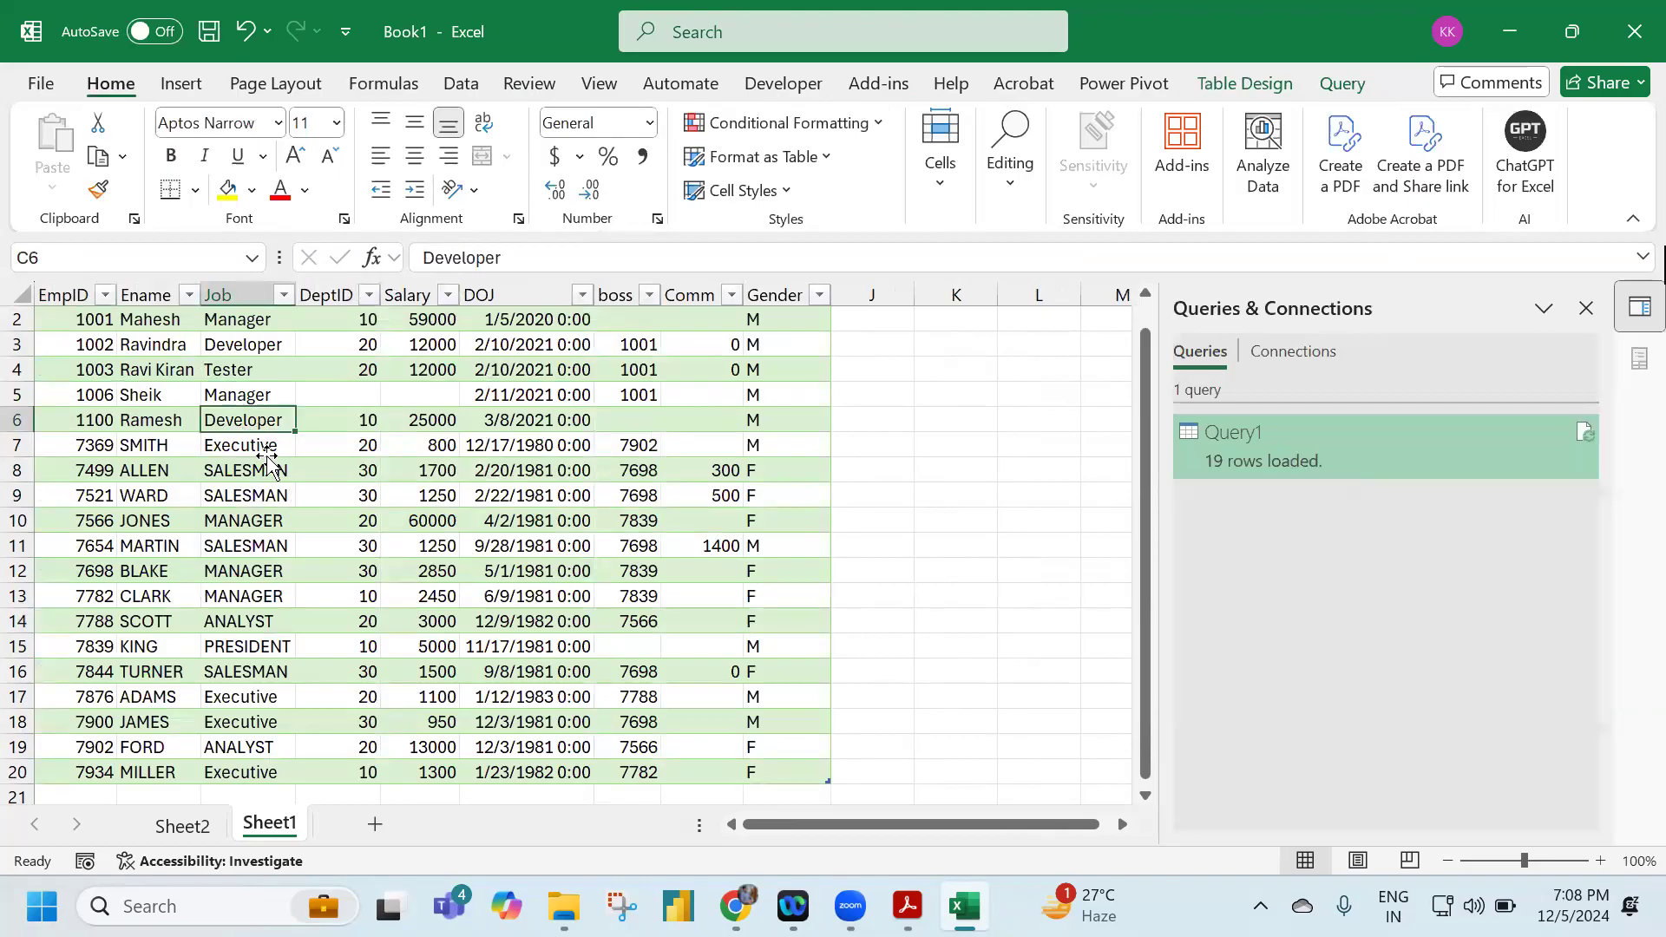
{"action": "scroll", "coordinate": [267, 456], "scroll_direction": "up", "scroll_amount": 1}
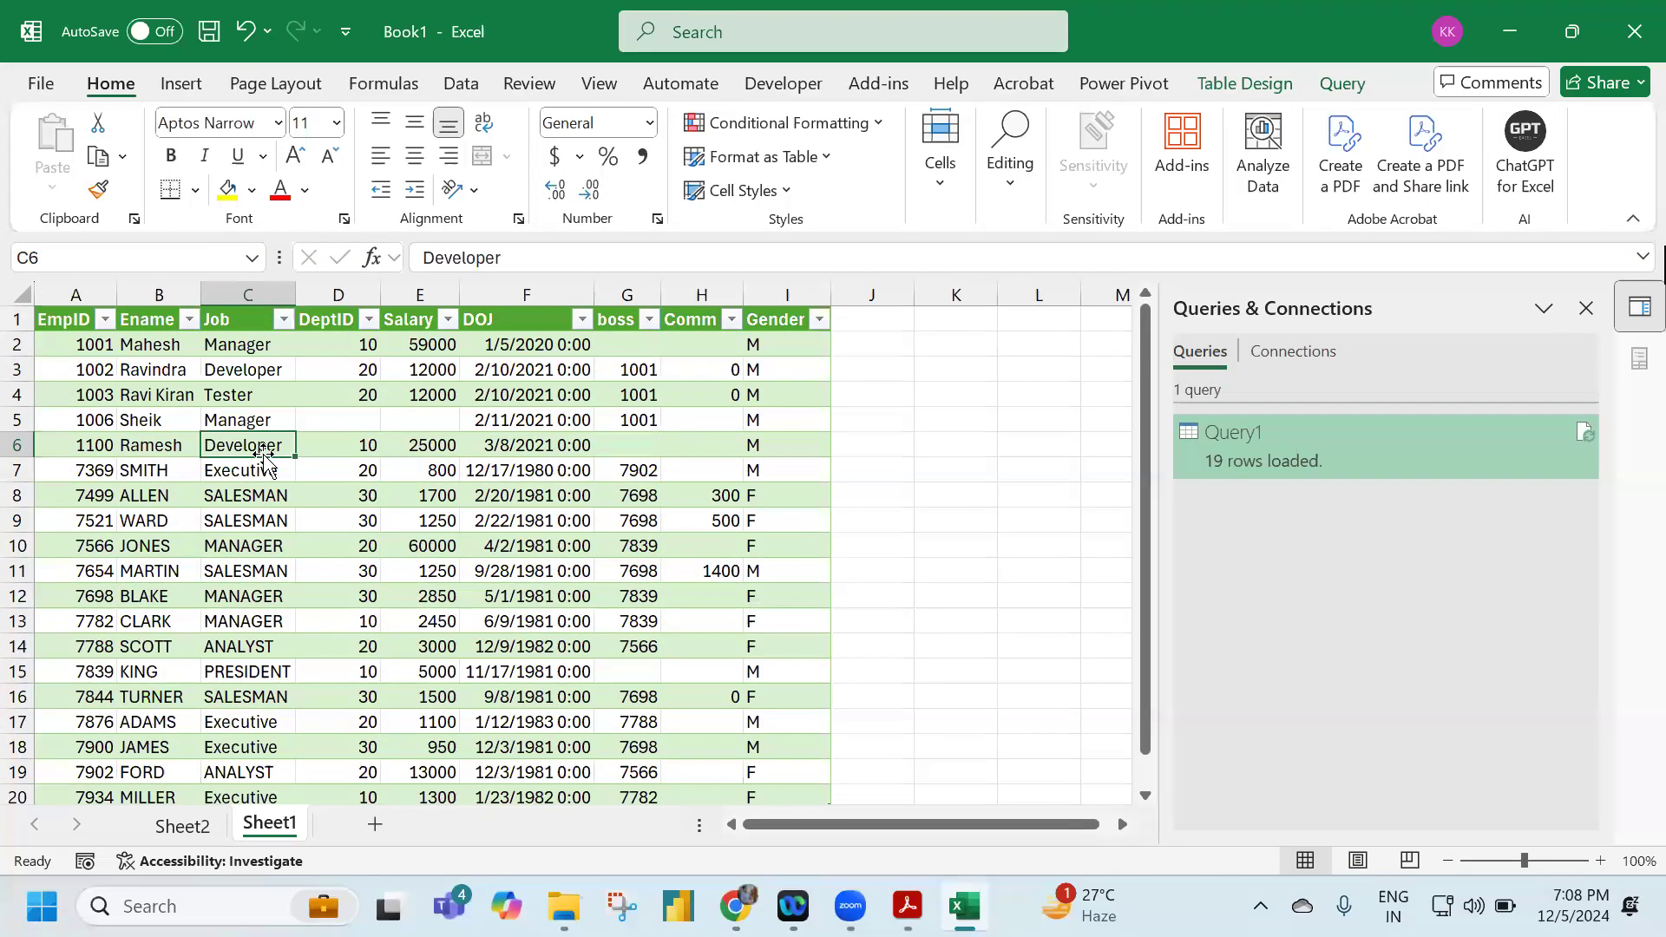
{"action": "left_click_drag", "start_coordinate": [224, 398], "coordinate": [563, 671]}
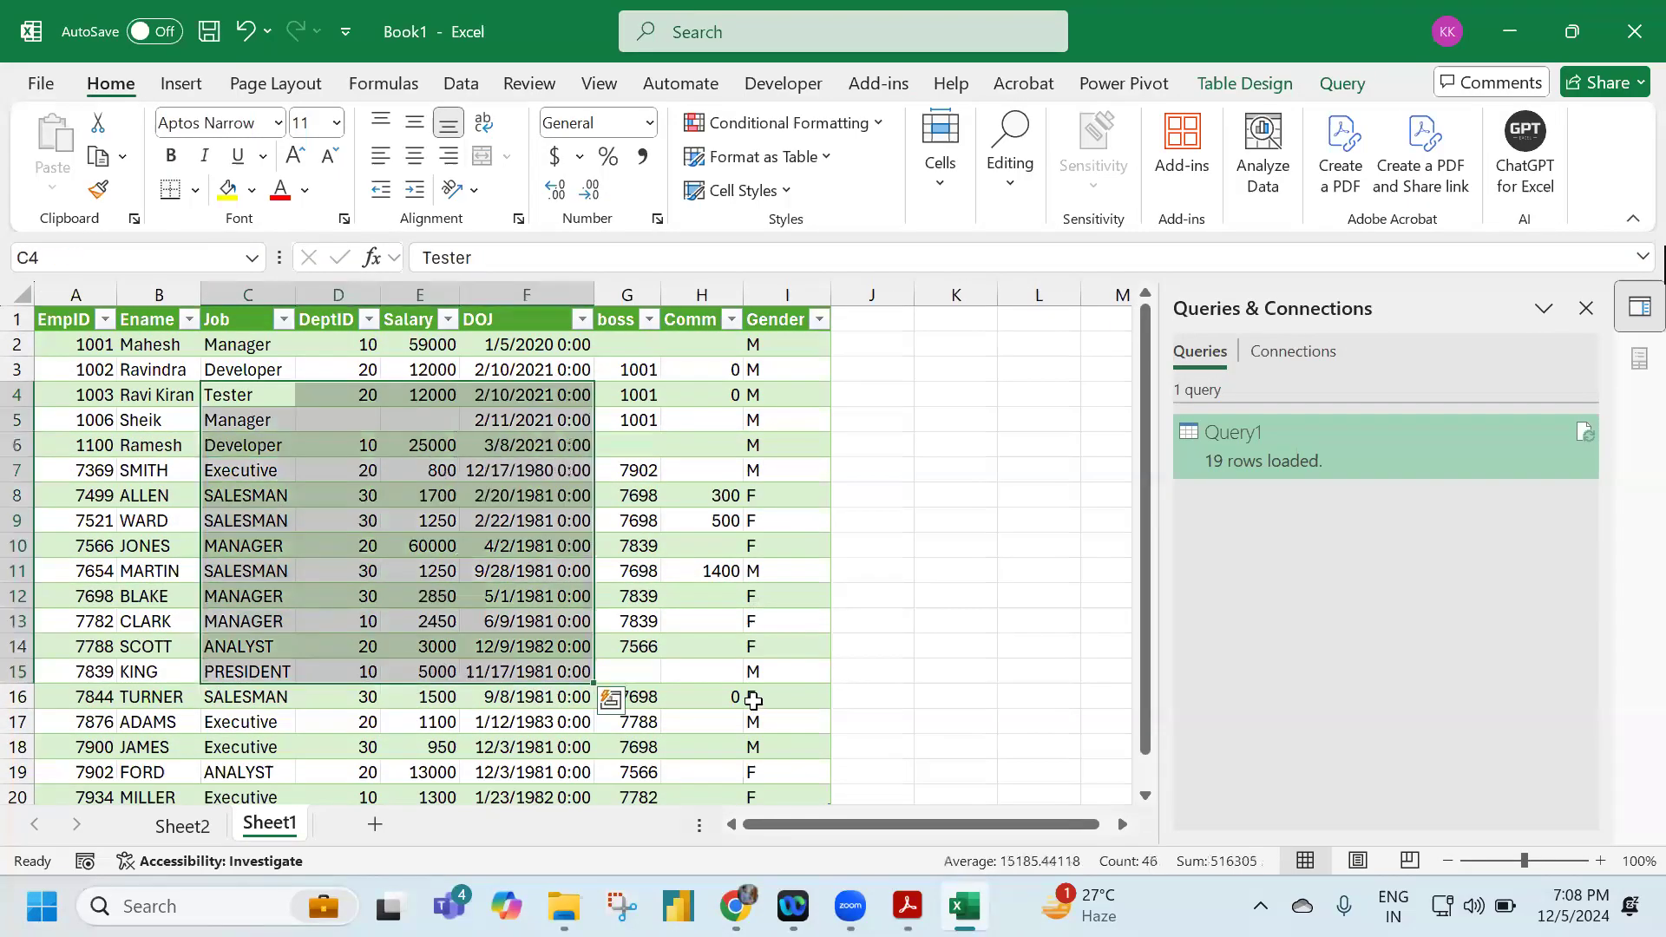
{"action": "key", "text": "Delete"}
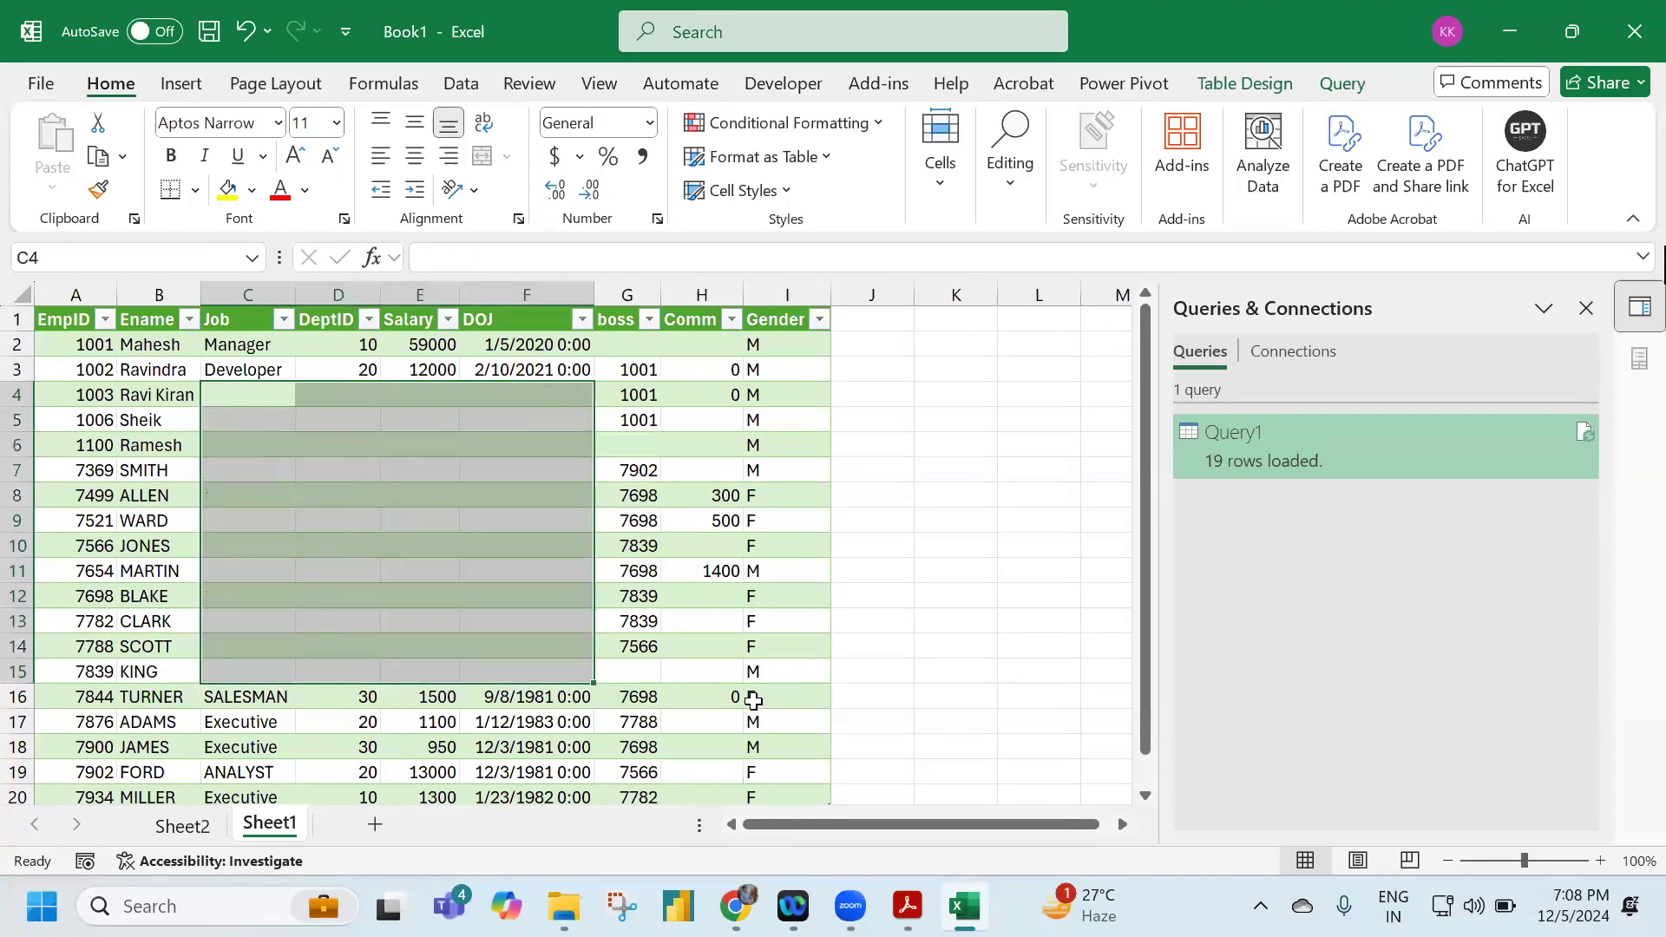
Refresh Query1 to reload the employee table from the database, and select cells C5:C12 in the Job column.
{"action": "left_click", "coordinate": [385, 600]}
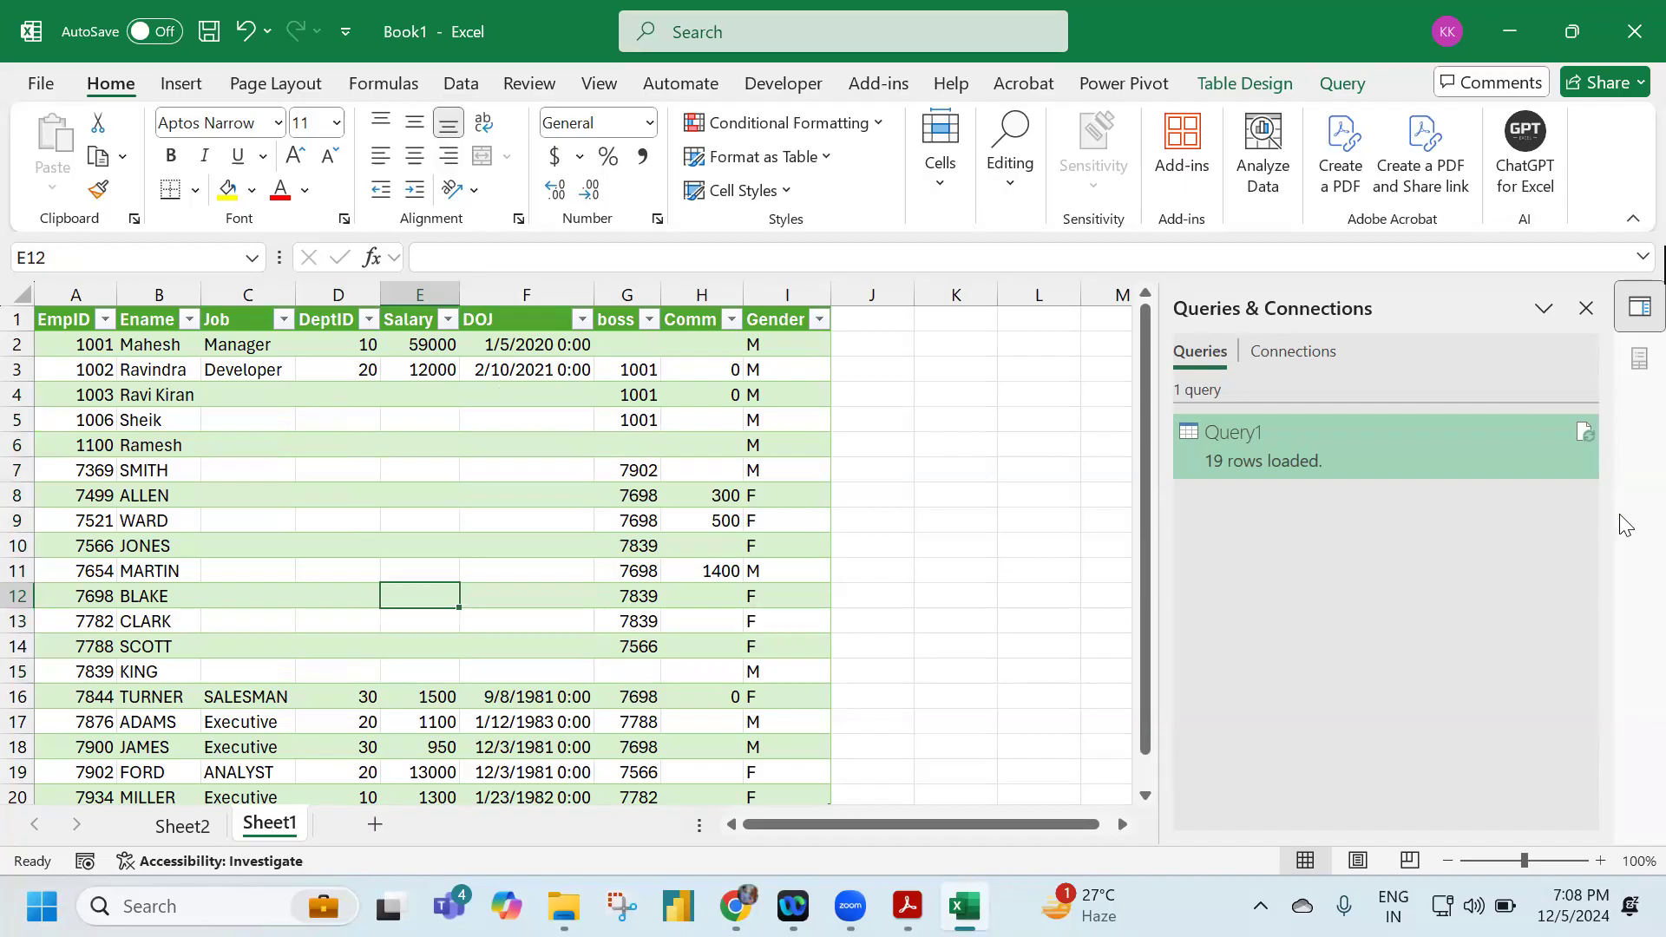
{"action": "mouse_move", "coordinate": [1582, 436]}
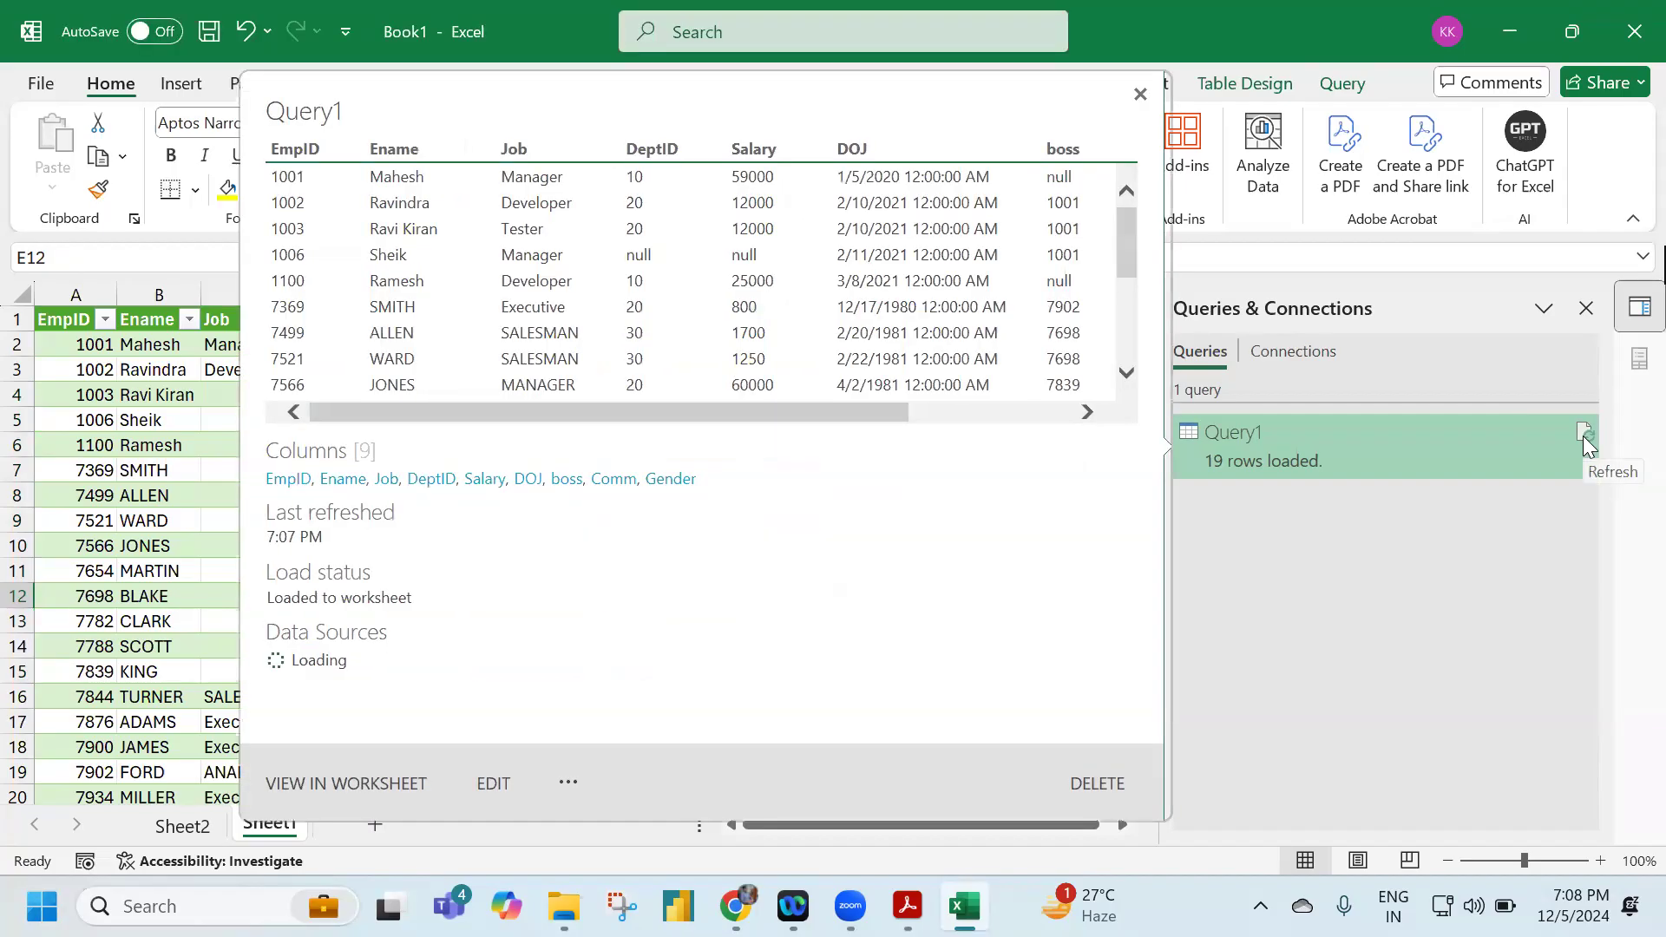
{"action": "left_click", "coordinate": [1586, 435]}
{"action": "left_click_drag", "start_coordinate": [227, 430], "coordinate": [282, 597]}
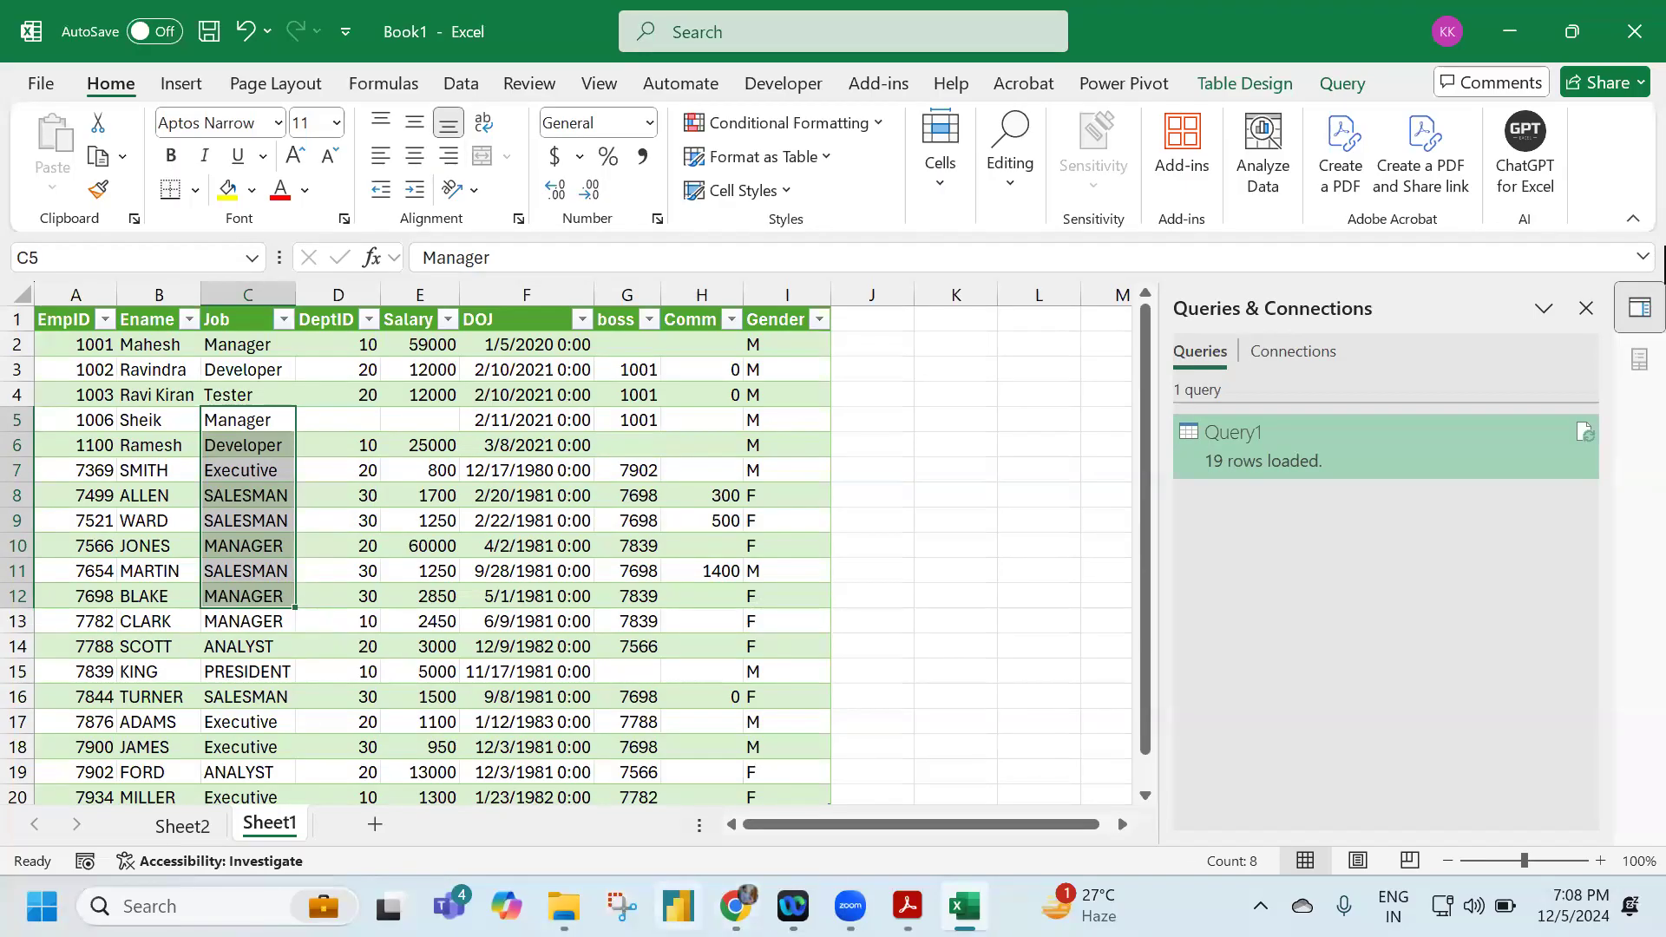
Switch to the SQL course syllabus in Acrobat and review its Set Operators, Sub Queries, Views and Security topics.
{"action": "left_click", "coordinate": [908, 905]}
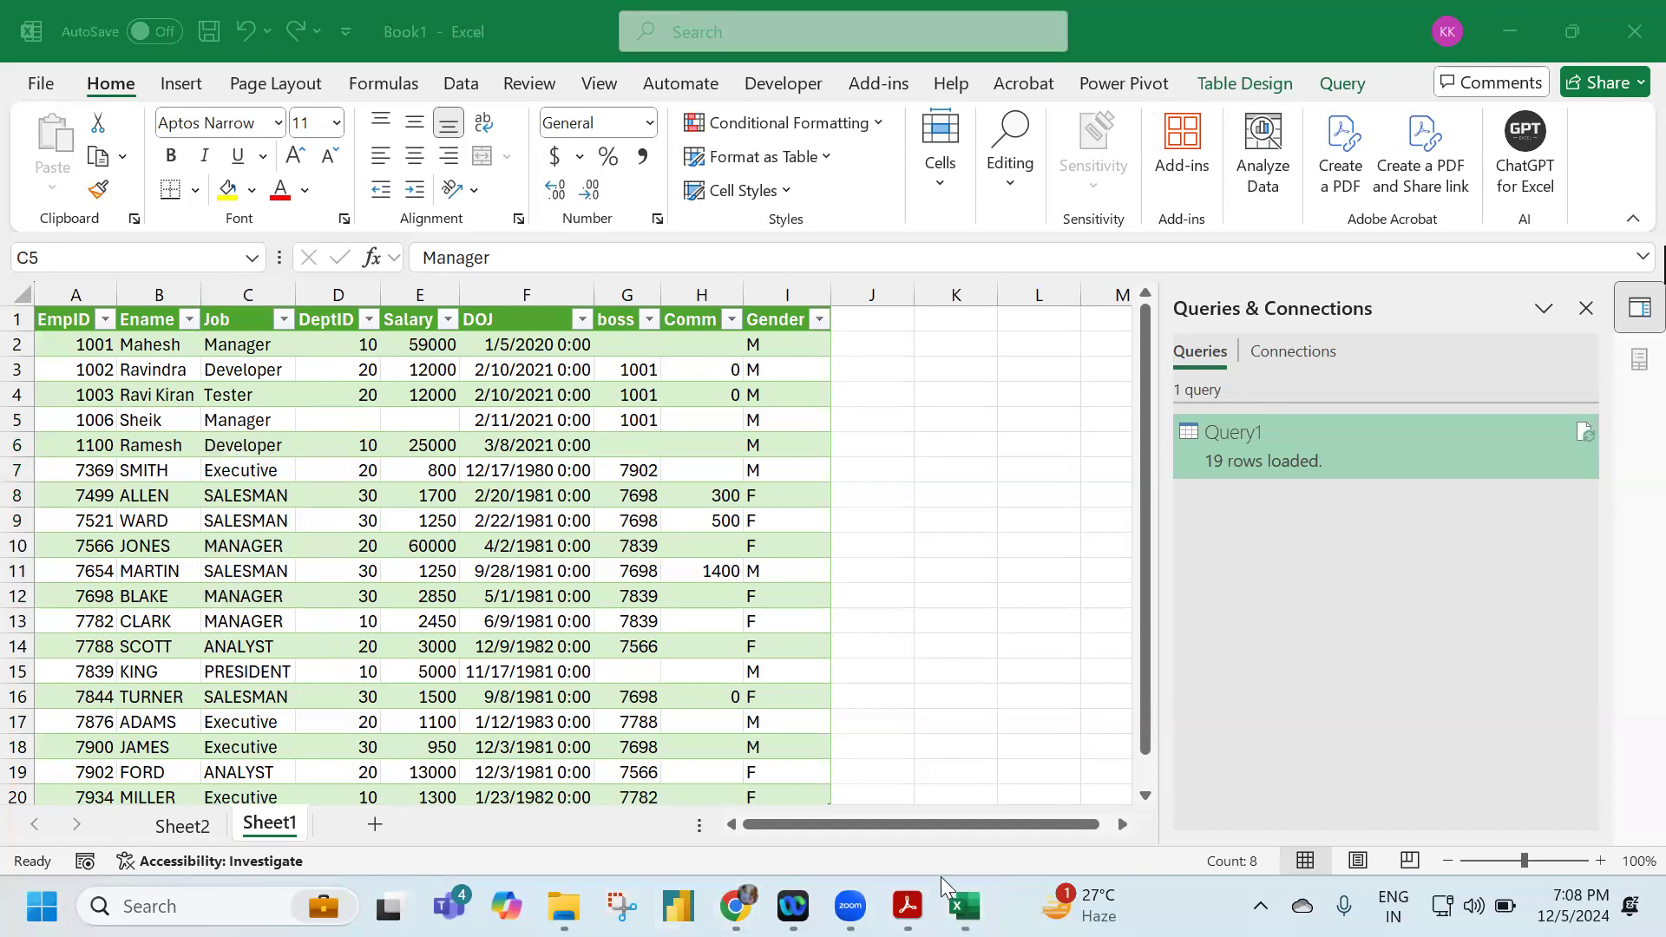
{"action": "mouse_move", "coordinate": [908, 905]}
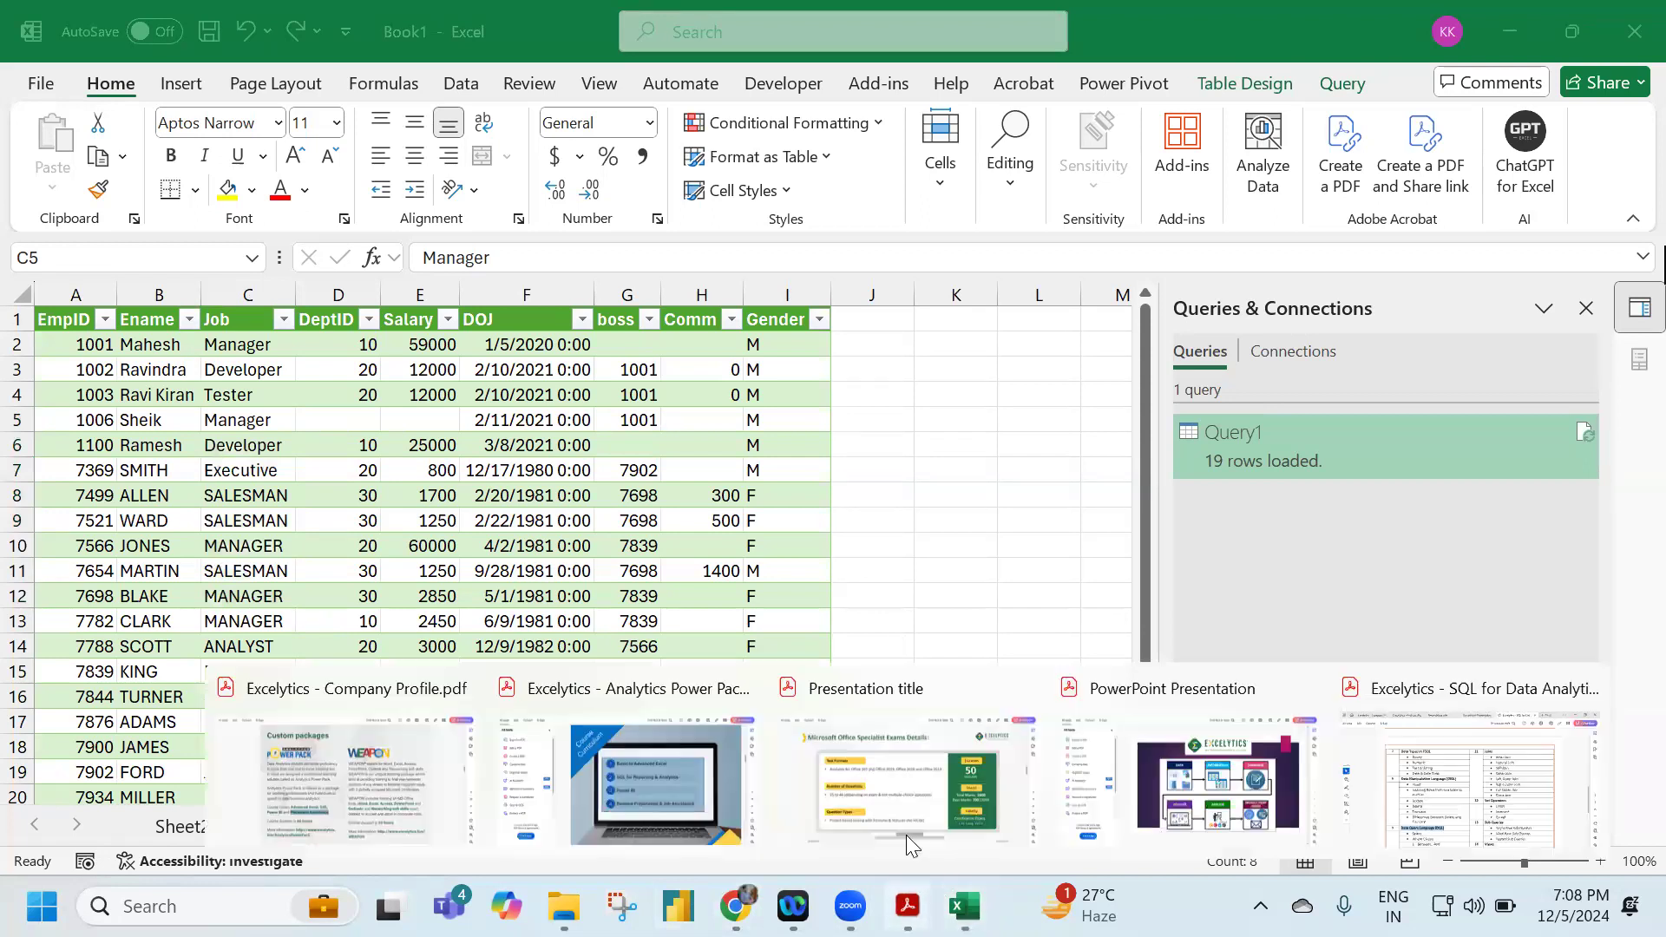
{"action": "left_click", "coordinate": [1435, 774]}
{"action": "scroll", "coordinate": [765, 575], "scroll_direction": "down", "scroll_amount": 1}
{"action": "scroll", "coordinate": [765, 574], "scroll_direction": "down", "scroll_amount": 4}
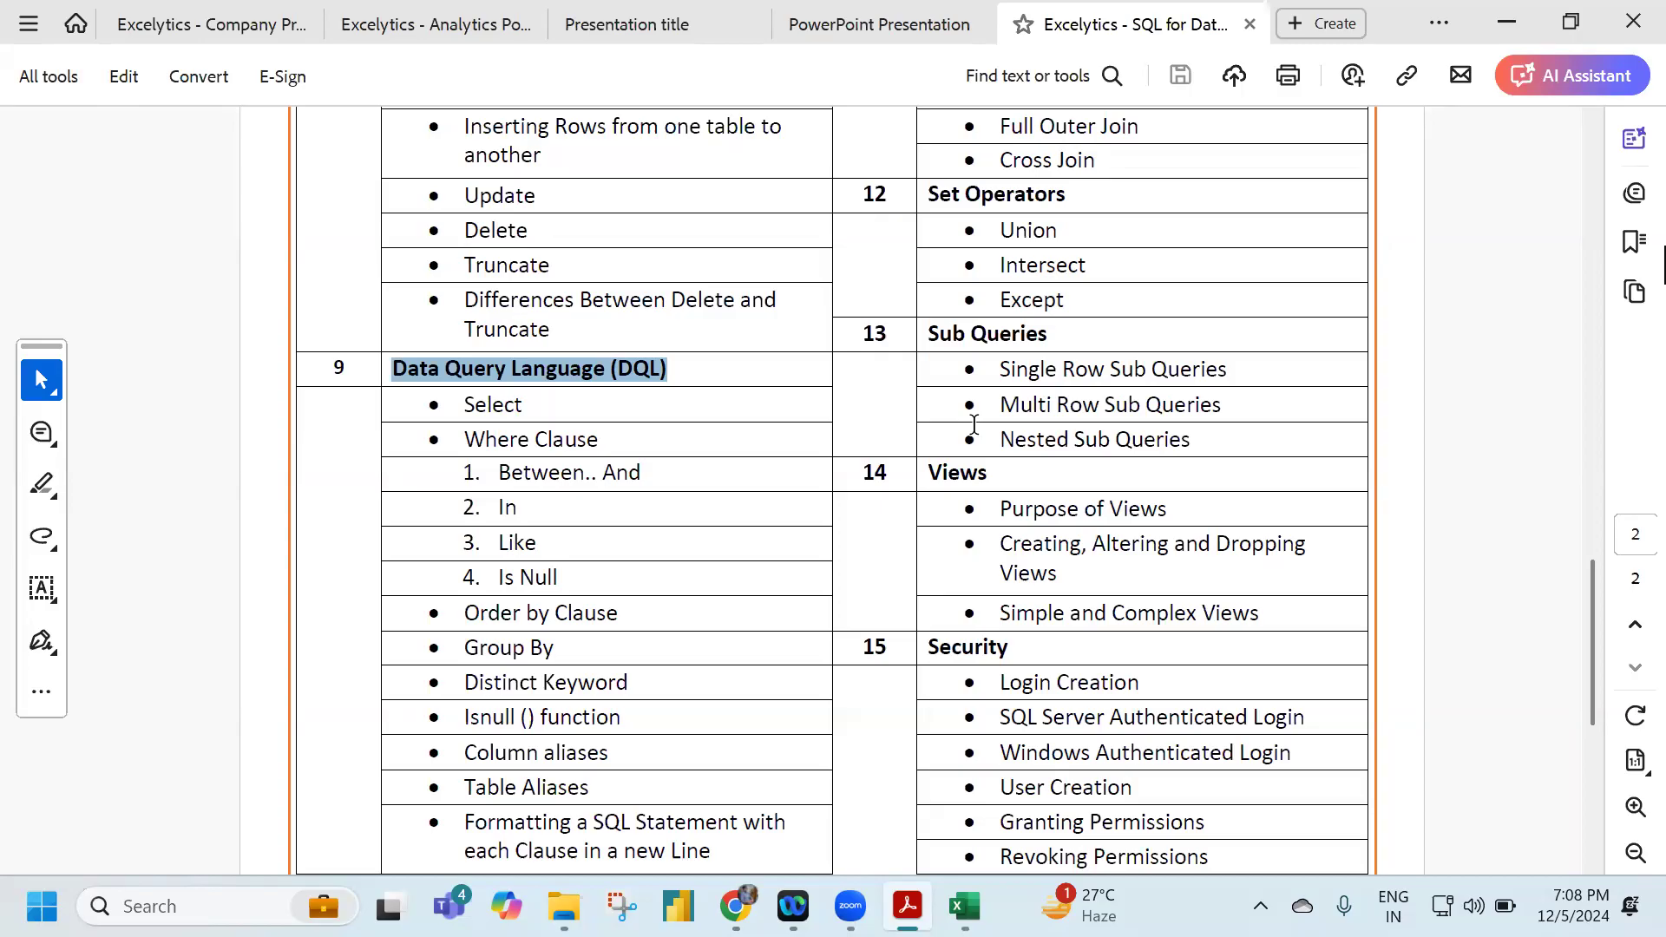
{"action": "scroll", "coordinate": [972, 425], "scroll_direction": "up", "scroll_amount": 2}
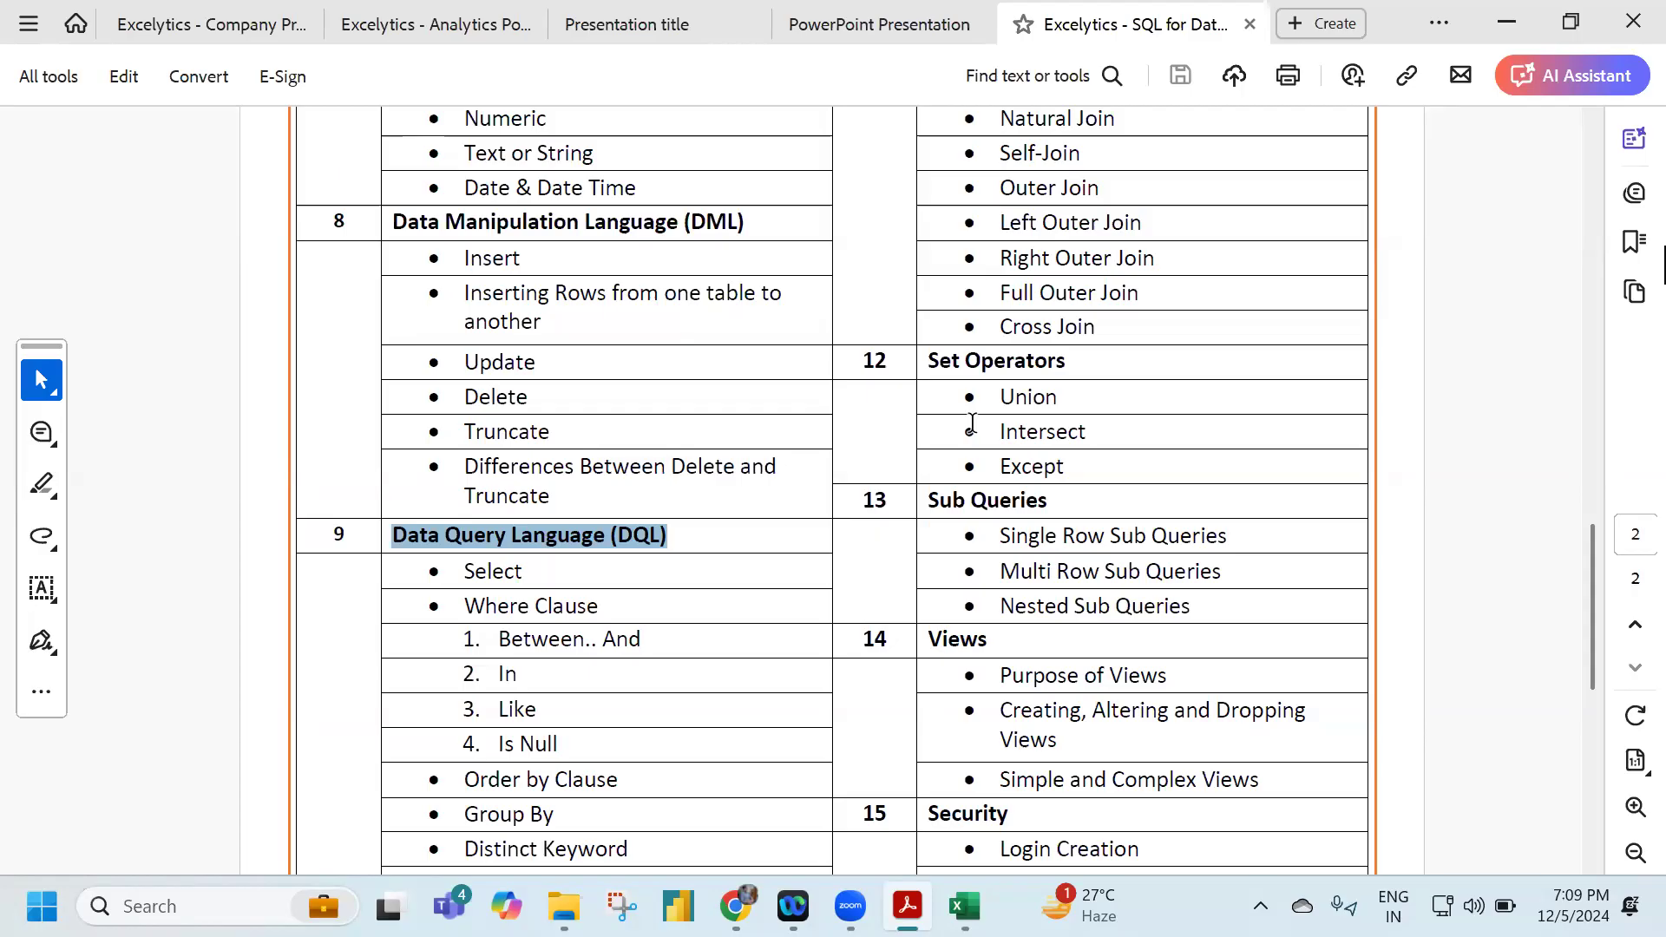
Open "Excelytics - Power BI Training Contents_v1.01.pdf" from the Course Contents folder of Power BI Material Package_v1.2 in File Explorer.
{"action": "left_click", "coordinate": [1502, 33]}
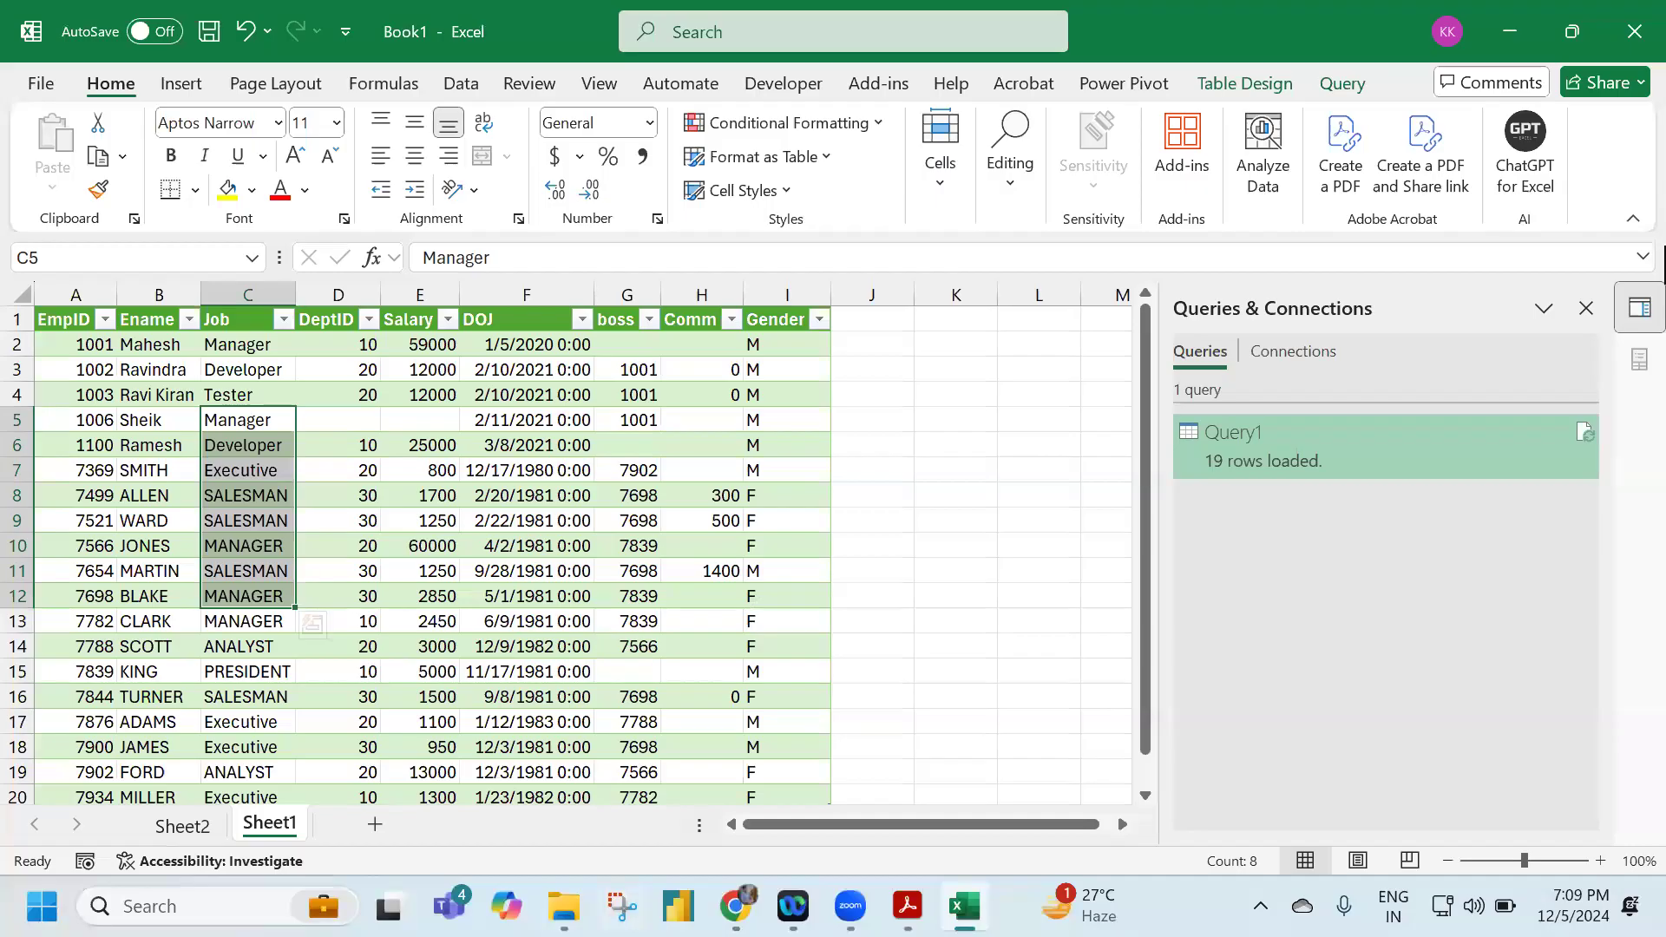
{"action": "left_click", "coordinate": [564, 906]}
{"action": "left_click", "coordinate": [408, 789]}
{"action": "left_click", "coordinate": [819, 158]}
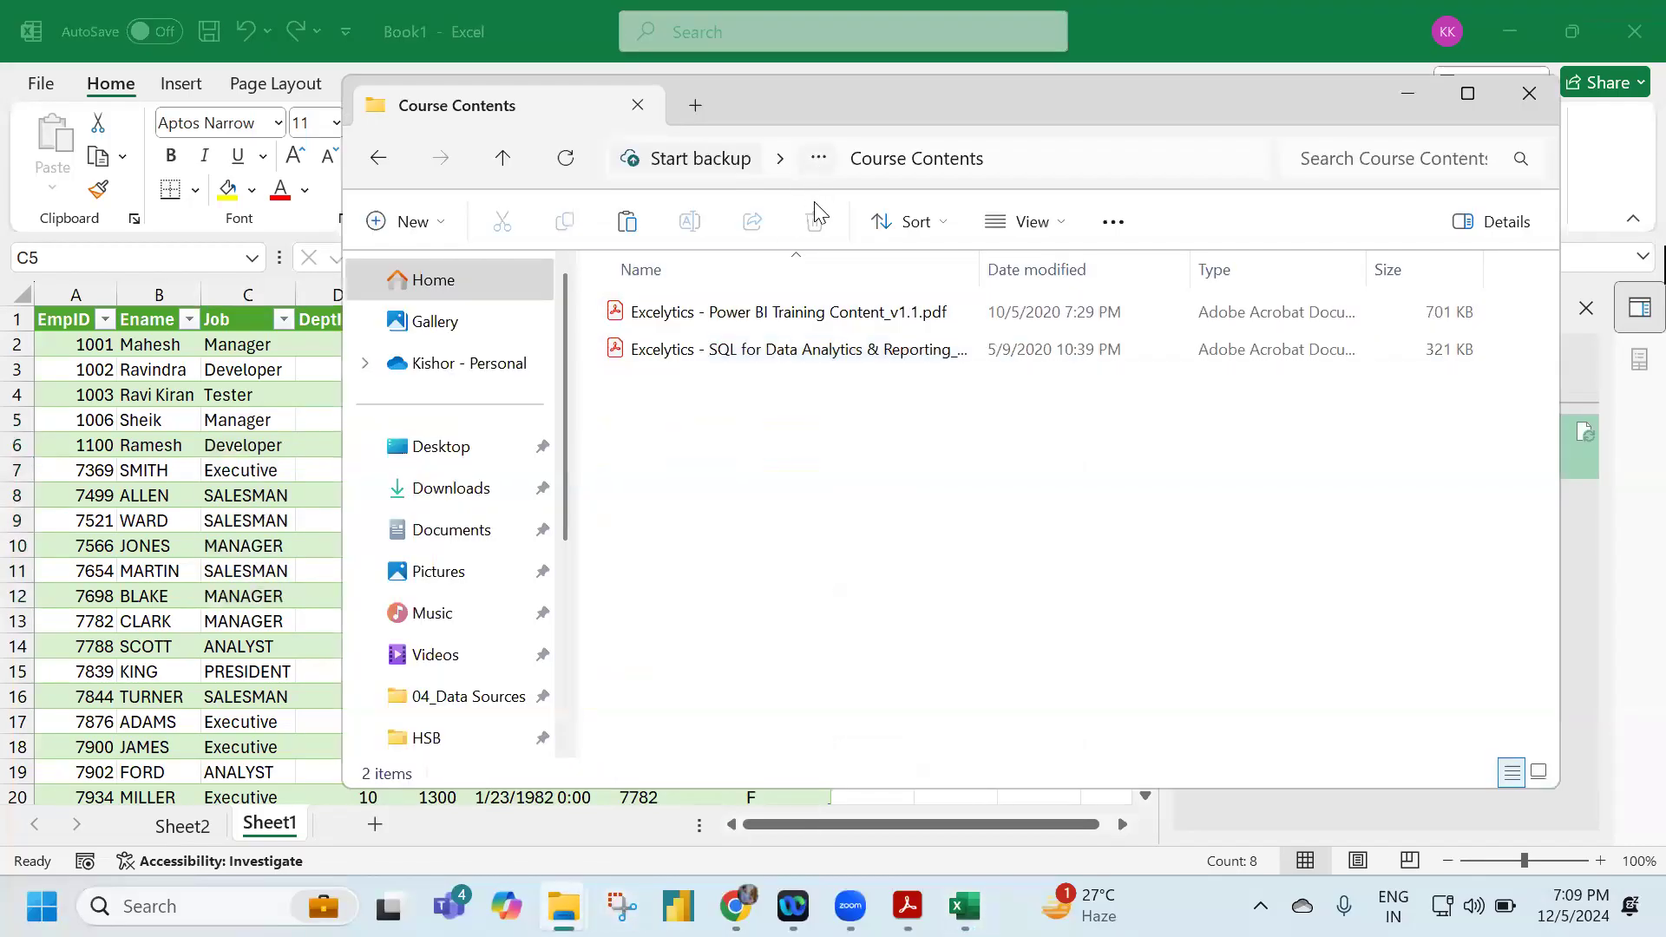
{"action": "left_click", "coordinate": [548, 180]}
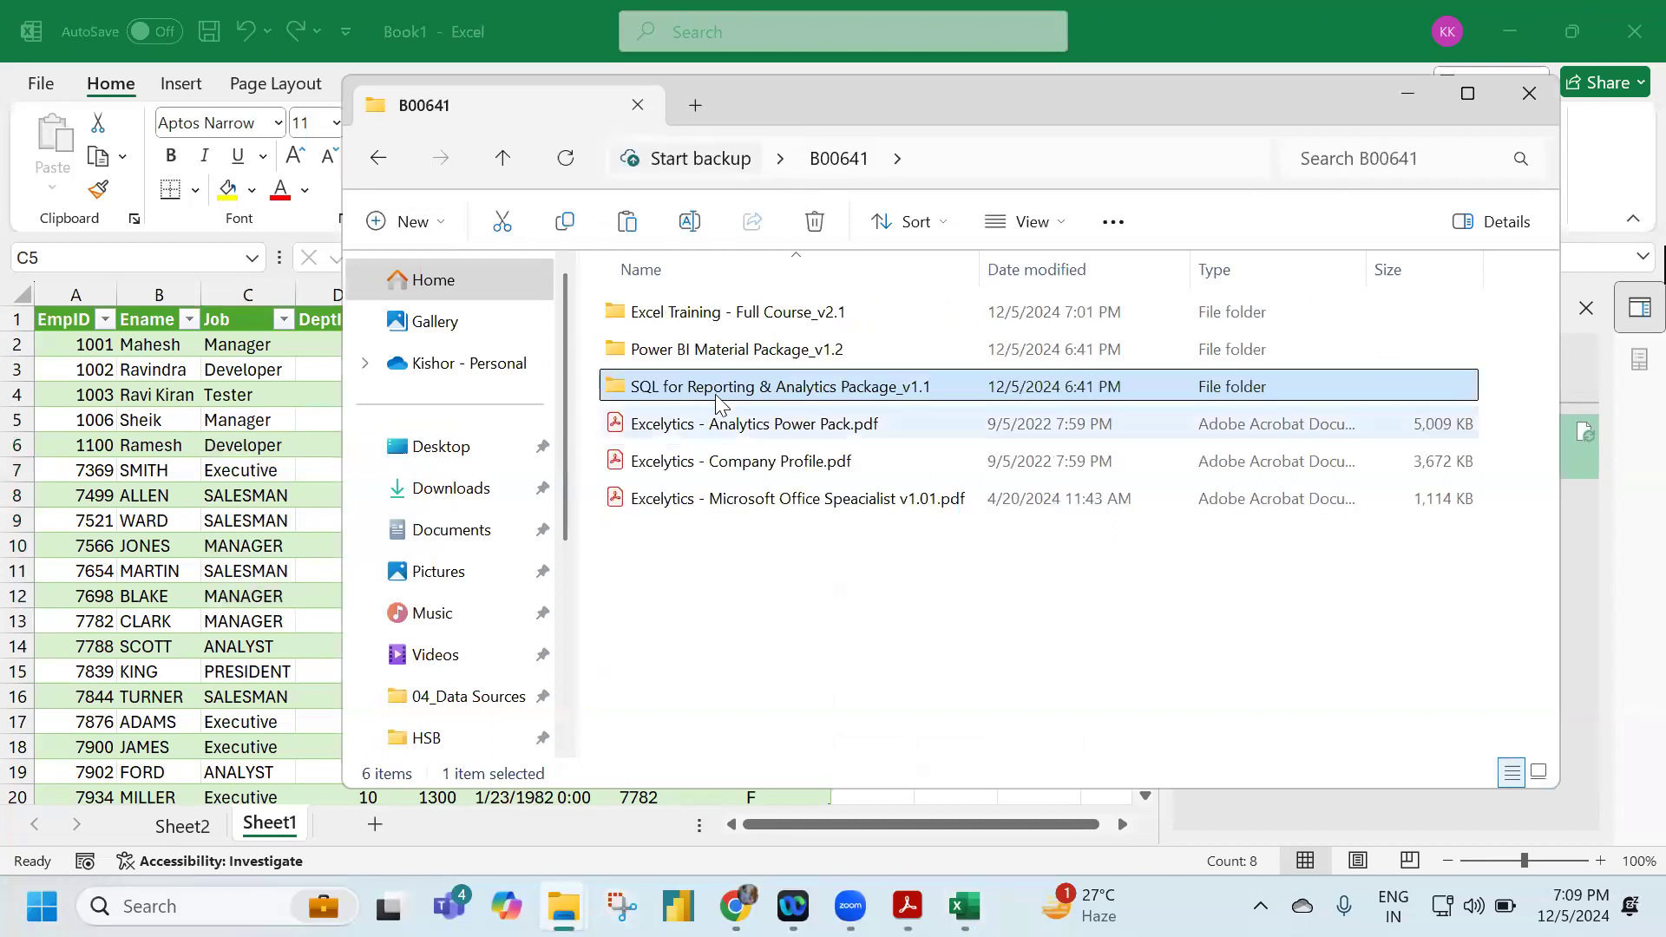
{"action": "left_click", "coordinate": [727, 361]}
{"action": "double_click", "coordinate": [727, 361]}
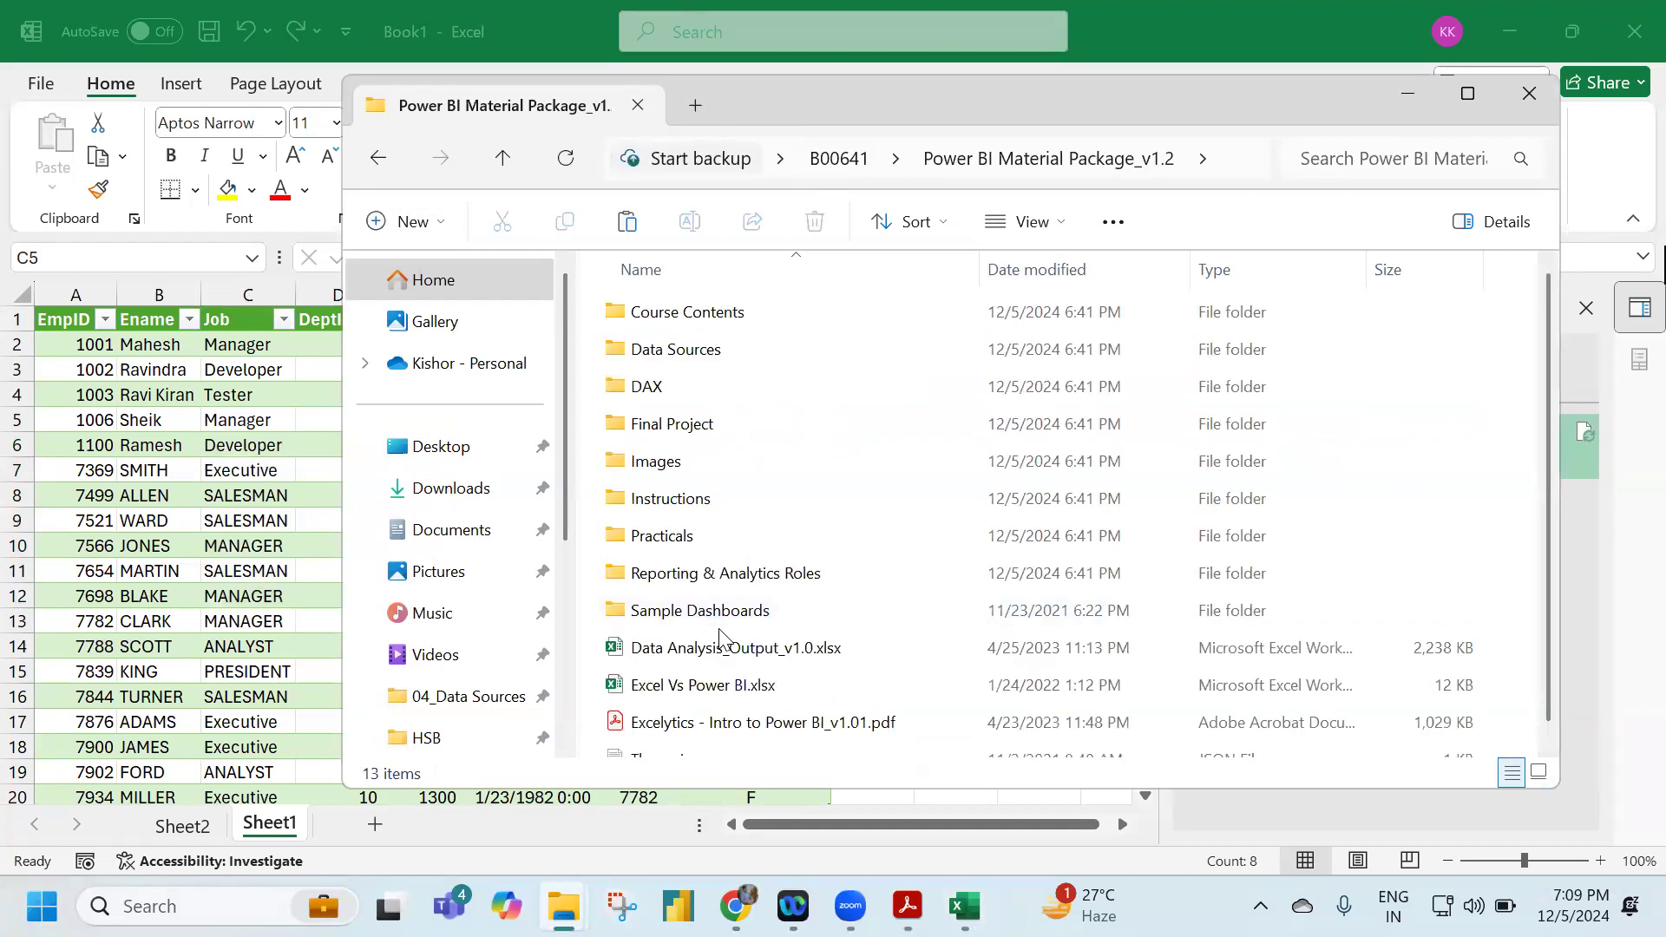
{"action": "double_click", "coordinate": [732, 315]}
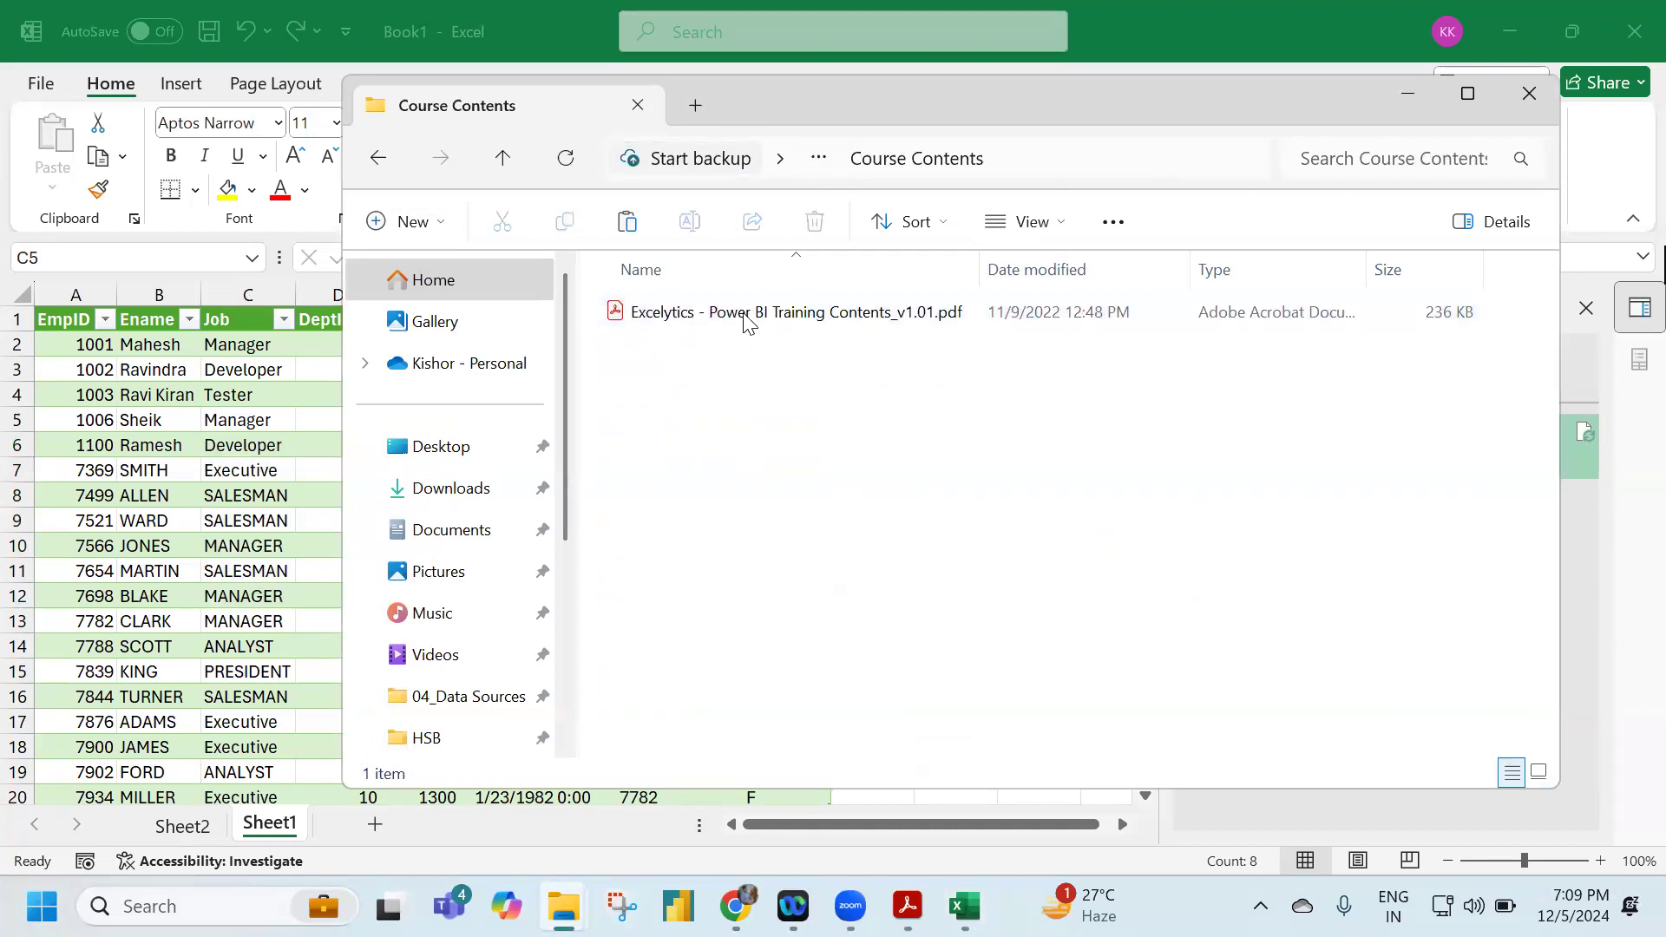
{"action": "double_click", "coordinate": [762, 314]}
Review the Get Data & Transform Data with Power Query and Data Modelling sections of the Power BI syllabus.
{"action": "scroll", "coordinate": [759, 460], "scroll_direction": "down", "scroll_amount": 5}
{"action": "scroll", "coordinate": [758, 460], "scroll_direction": "down", "scroll_amount": 4}
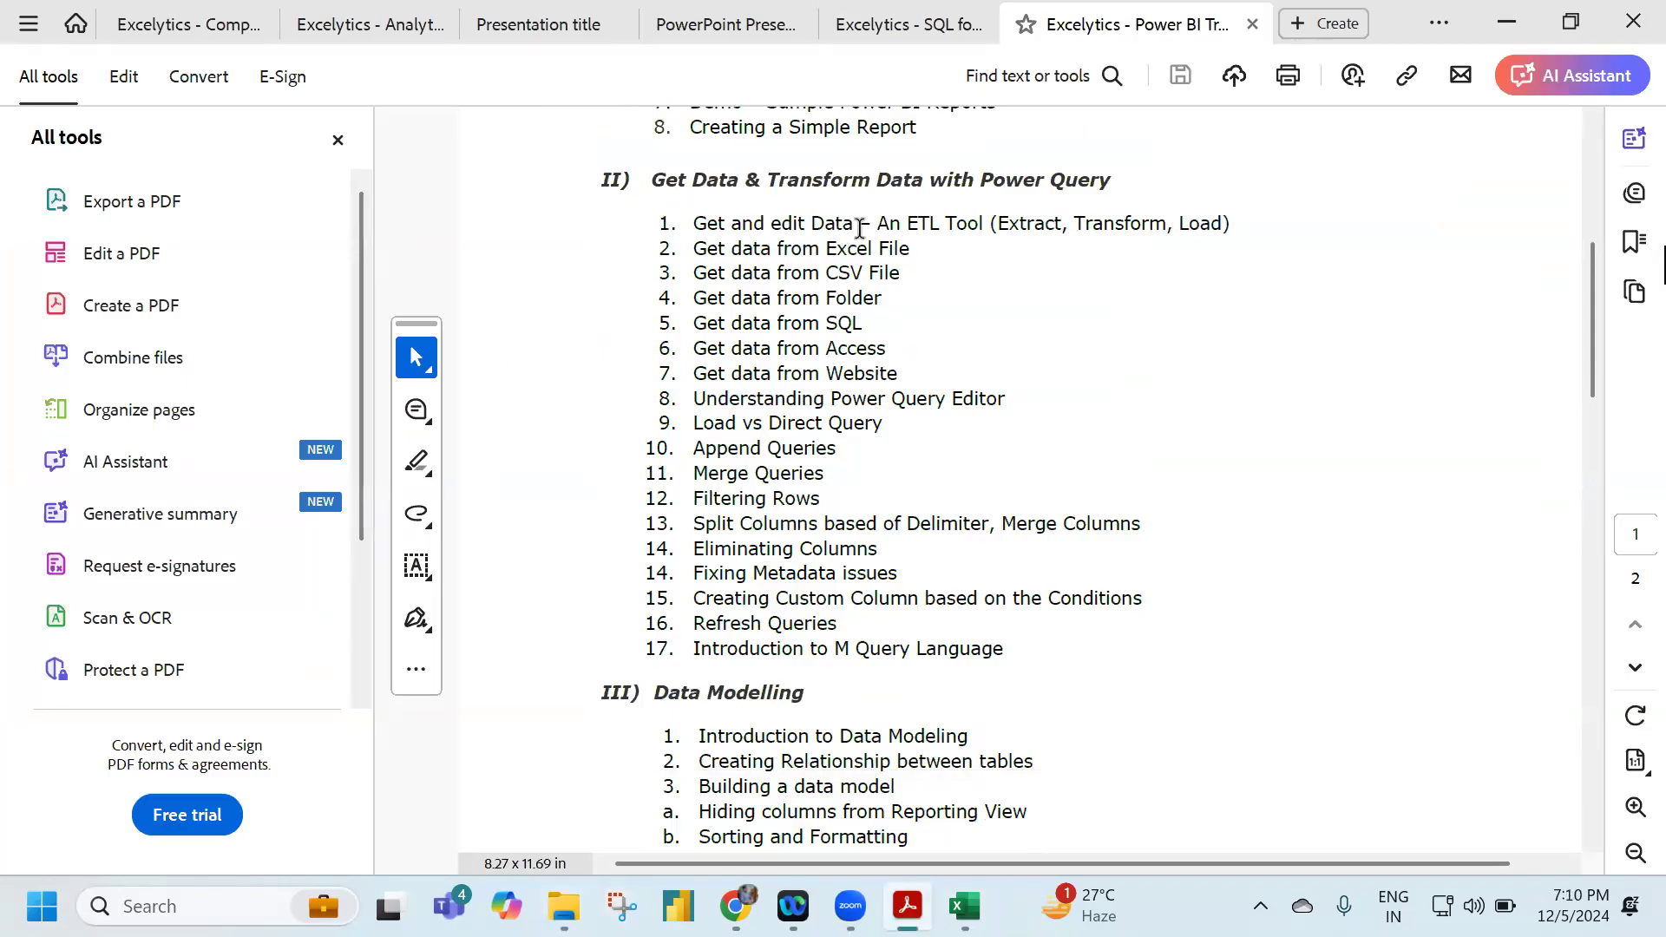
{"action": "scroll", "coordinate": [859, 234], "scroll_direction": "down", "scroll_amount": 4}
{"action": "scroll", "coordinate": [859, 241], "scroll_direction": "down", "scroll_amount": 2}
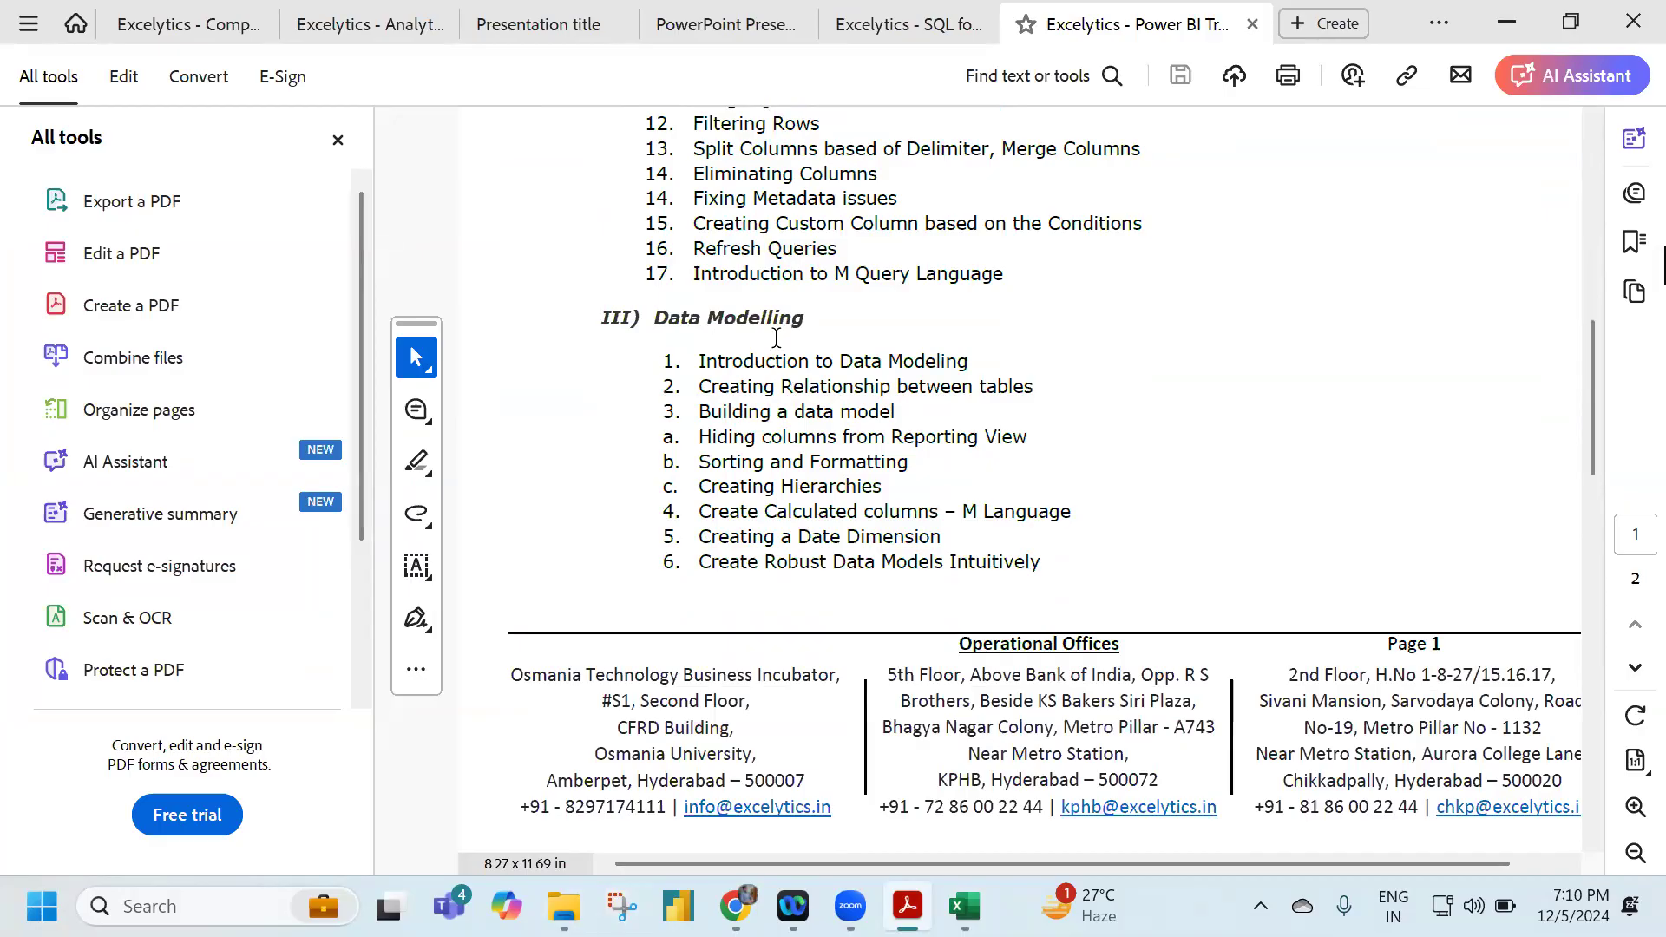
{"action": "scroll", "coordinate": [776, 338], "scroll_direction": "down", "scroll_amount": 1}
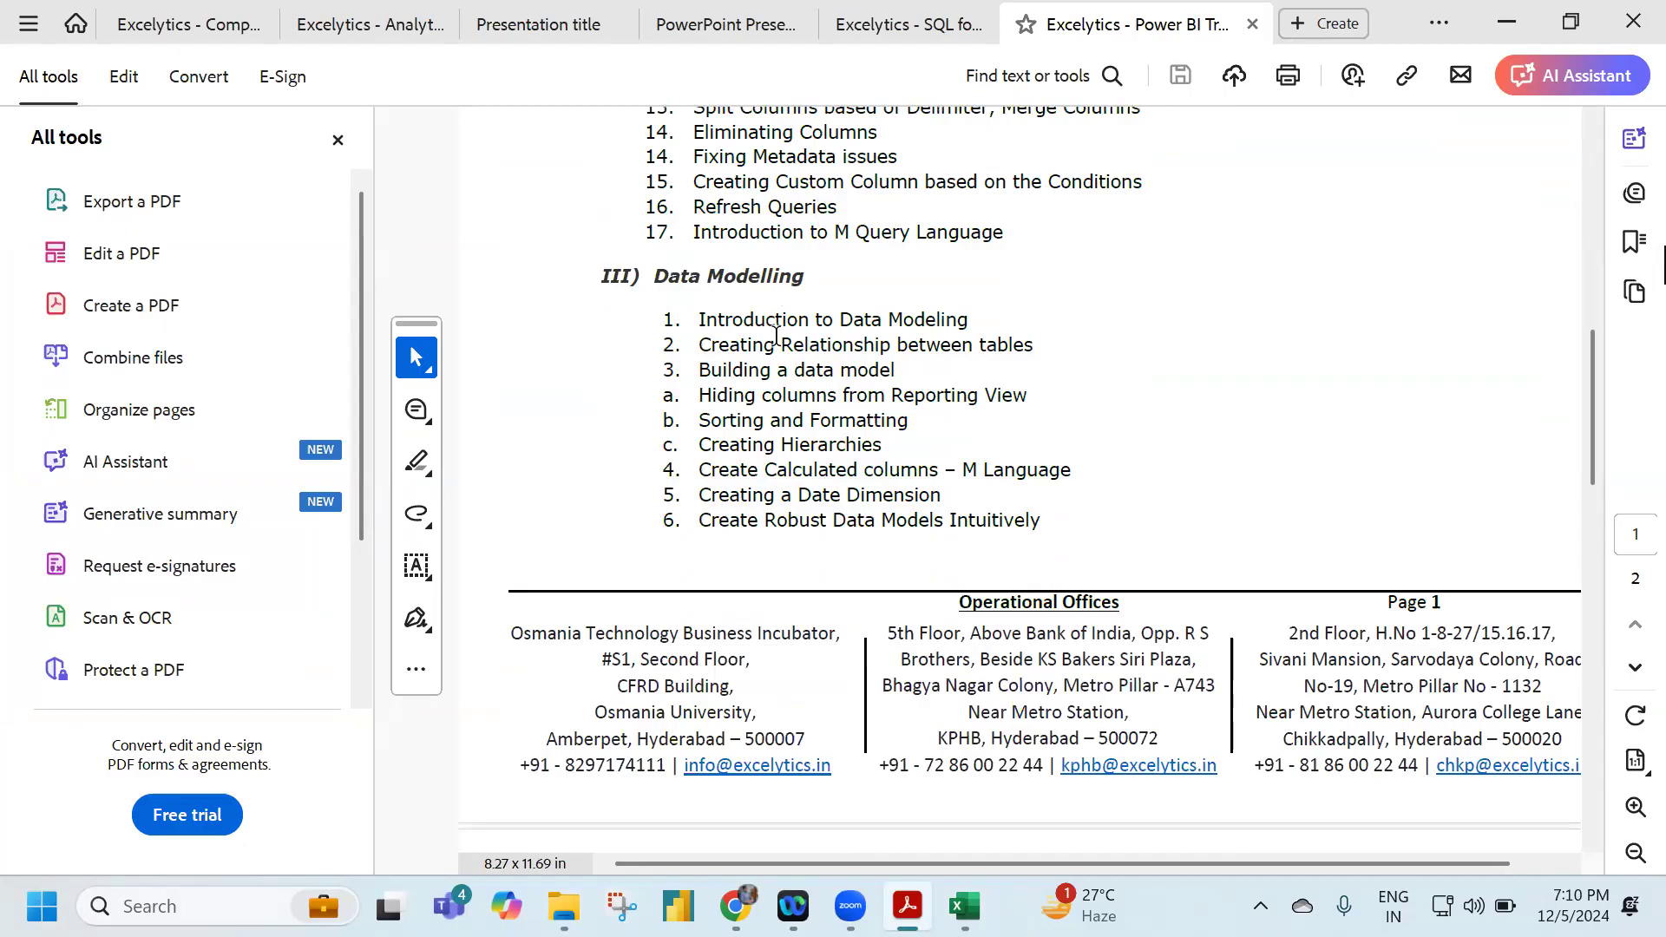
{"action": "scroll", "coordinate": [775, 337], "scroll_direction": "down", "scroll_amount": 2}
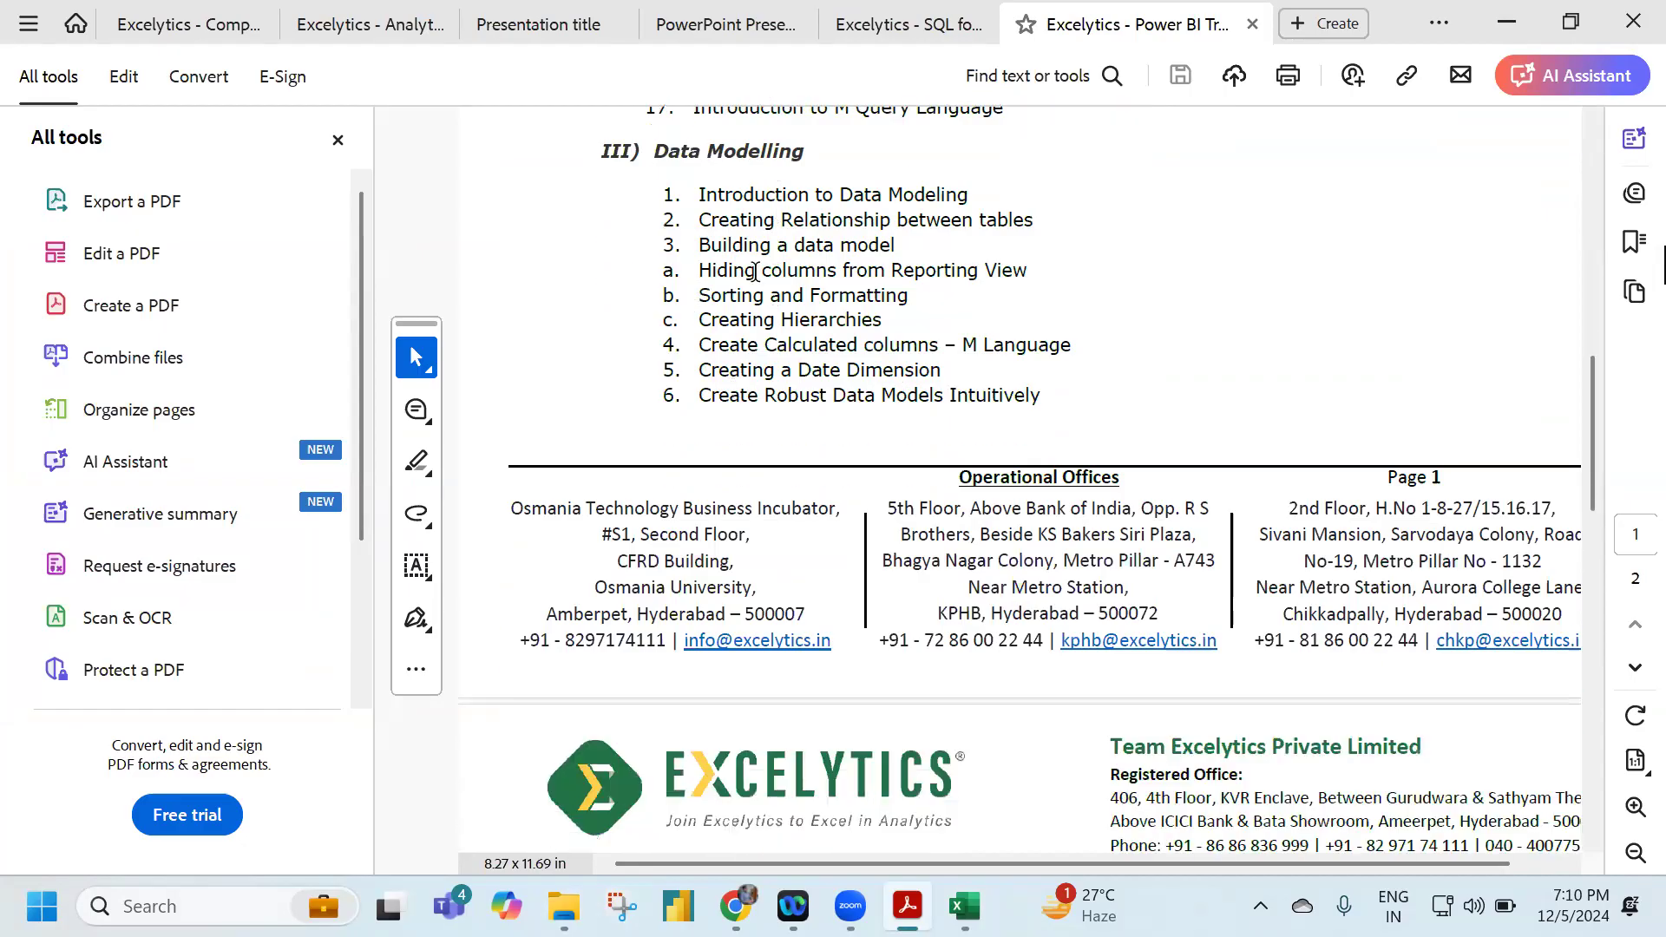
Go to the visuals section on page 2 of the syllabus and select its heading text "Power BI Visualizations".
{"action": "scroll", "coordinate": [753, 265], "scroll_direction": "down", "scroll_amount": 10}
{"action": "scroll", "coordinate": [754, 272], "scroll_direction": "down", "scroll_amount": 2}
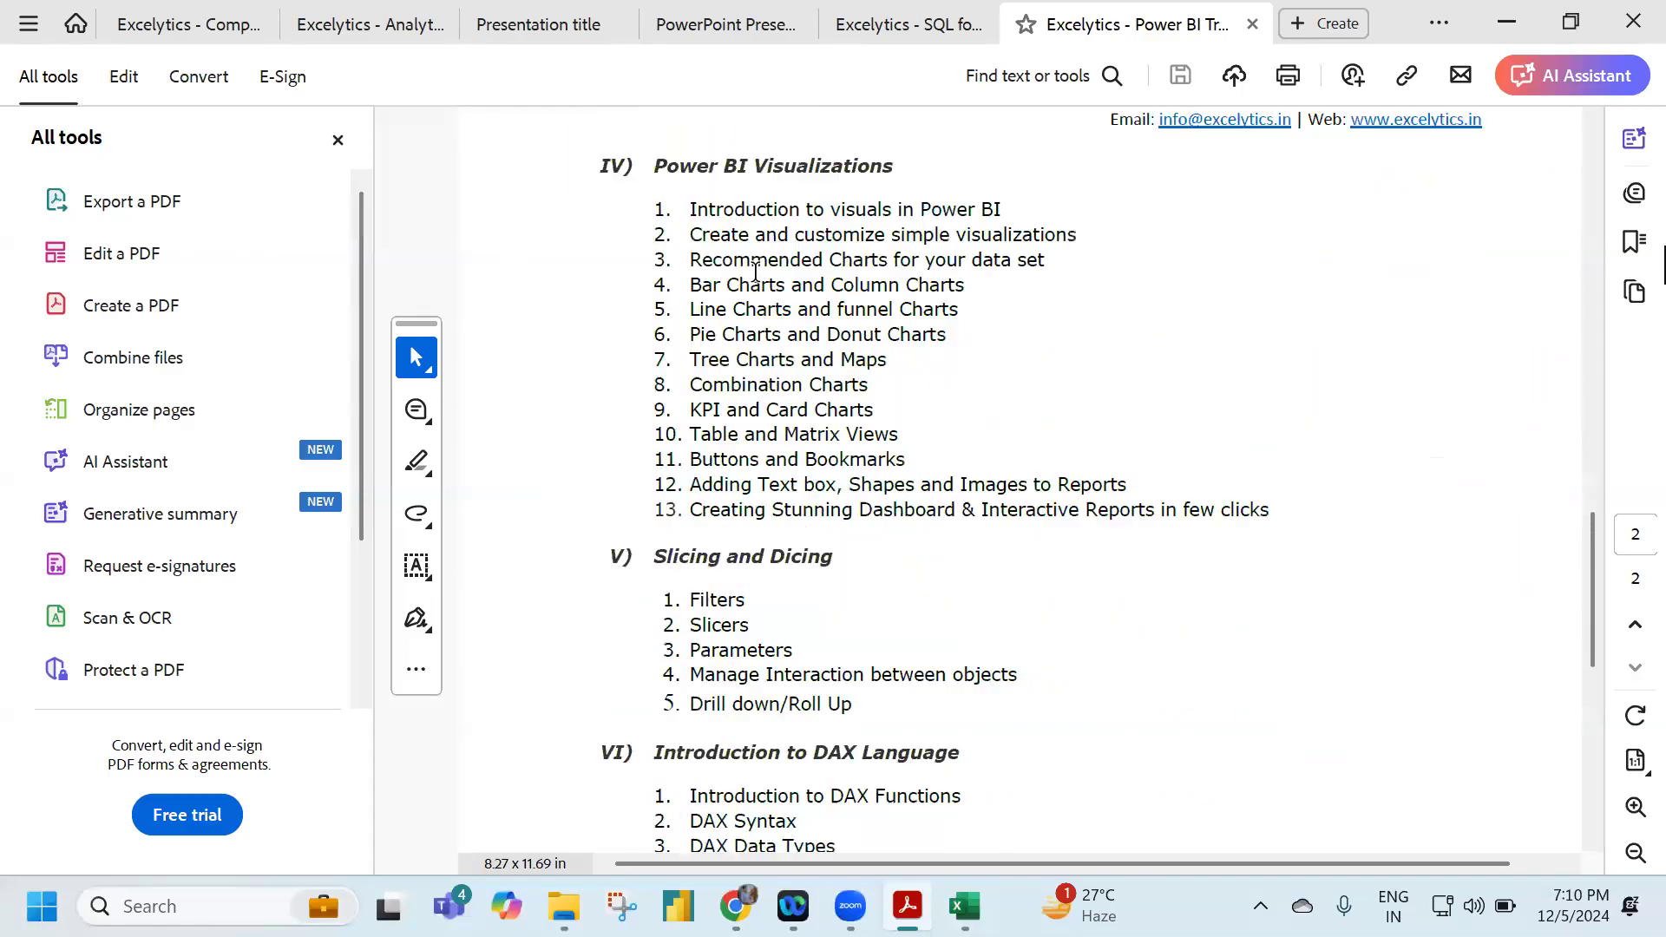
{"action": "scroll", "coordinate": [755, 271], "scroll_direction": "down", "scroll_amount": 1}
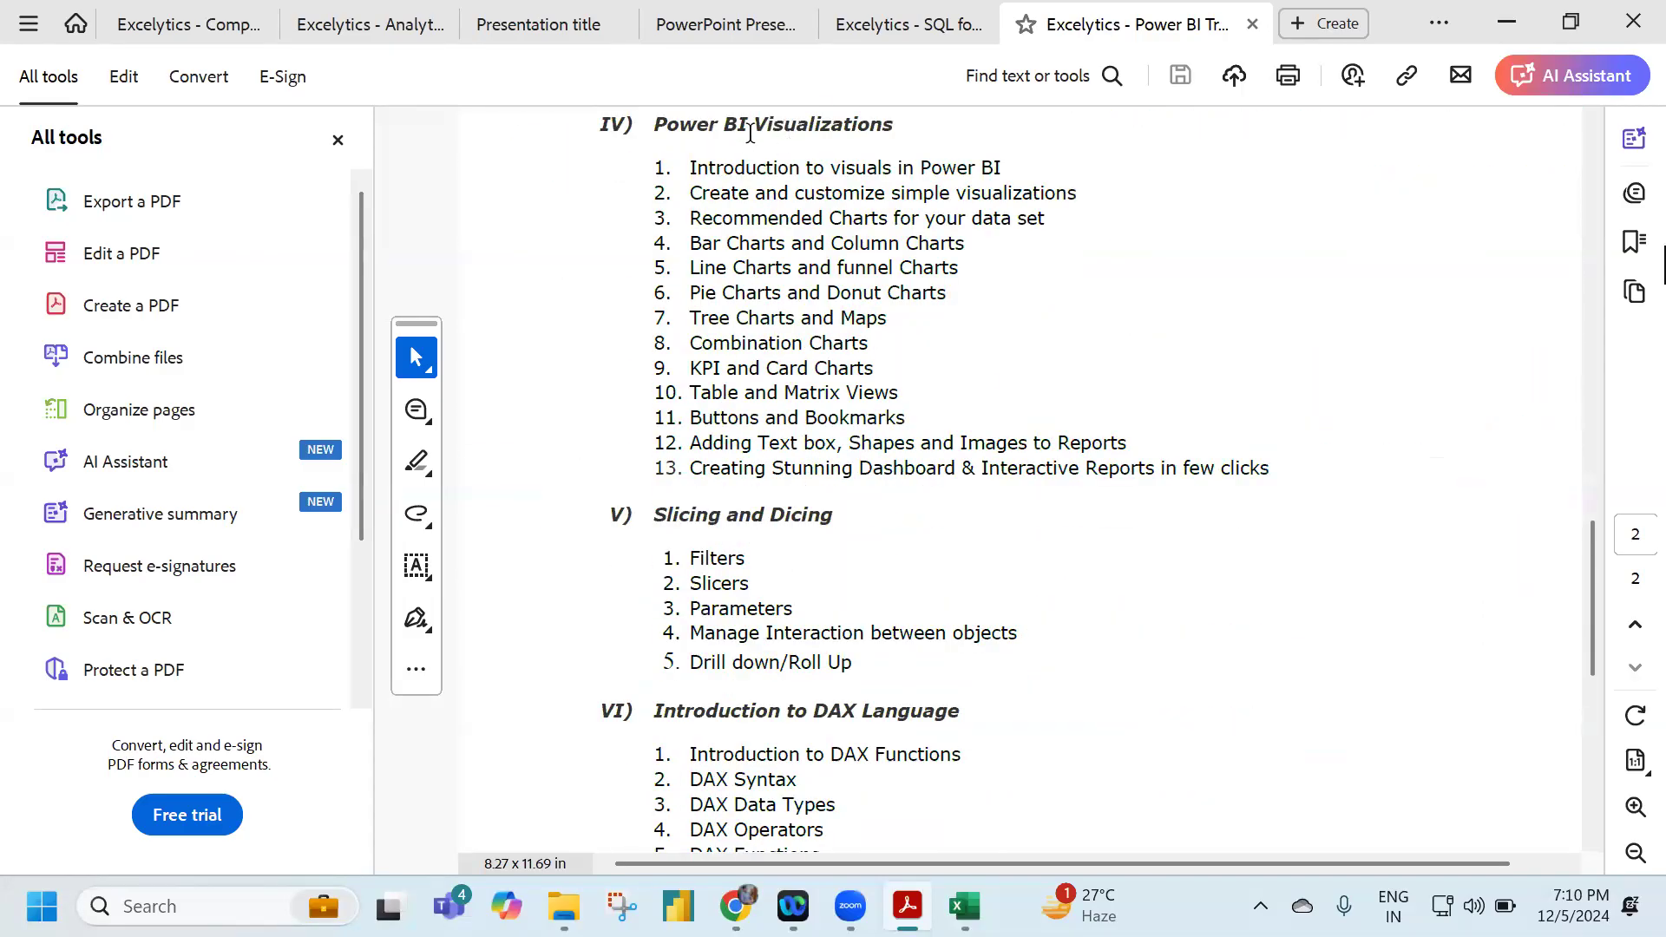
{"action": "left_click_drag", "start_coordinate": [637, 123], "coordinate": [925, 126]}
{"action": "left_click", "coordinate": [903, 129]}
{"action": "double_click", "coordinate": [903, 130]}
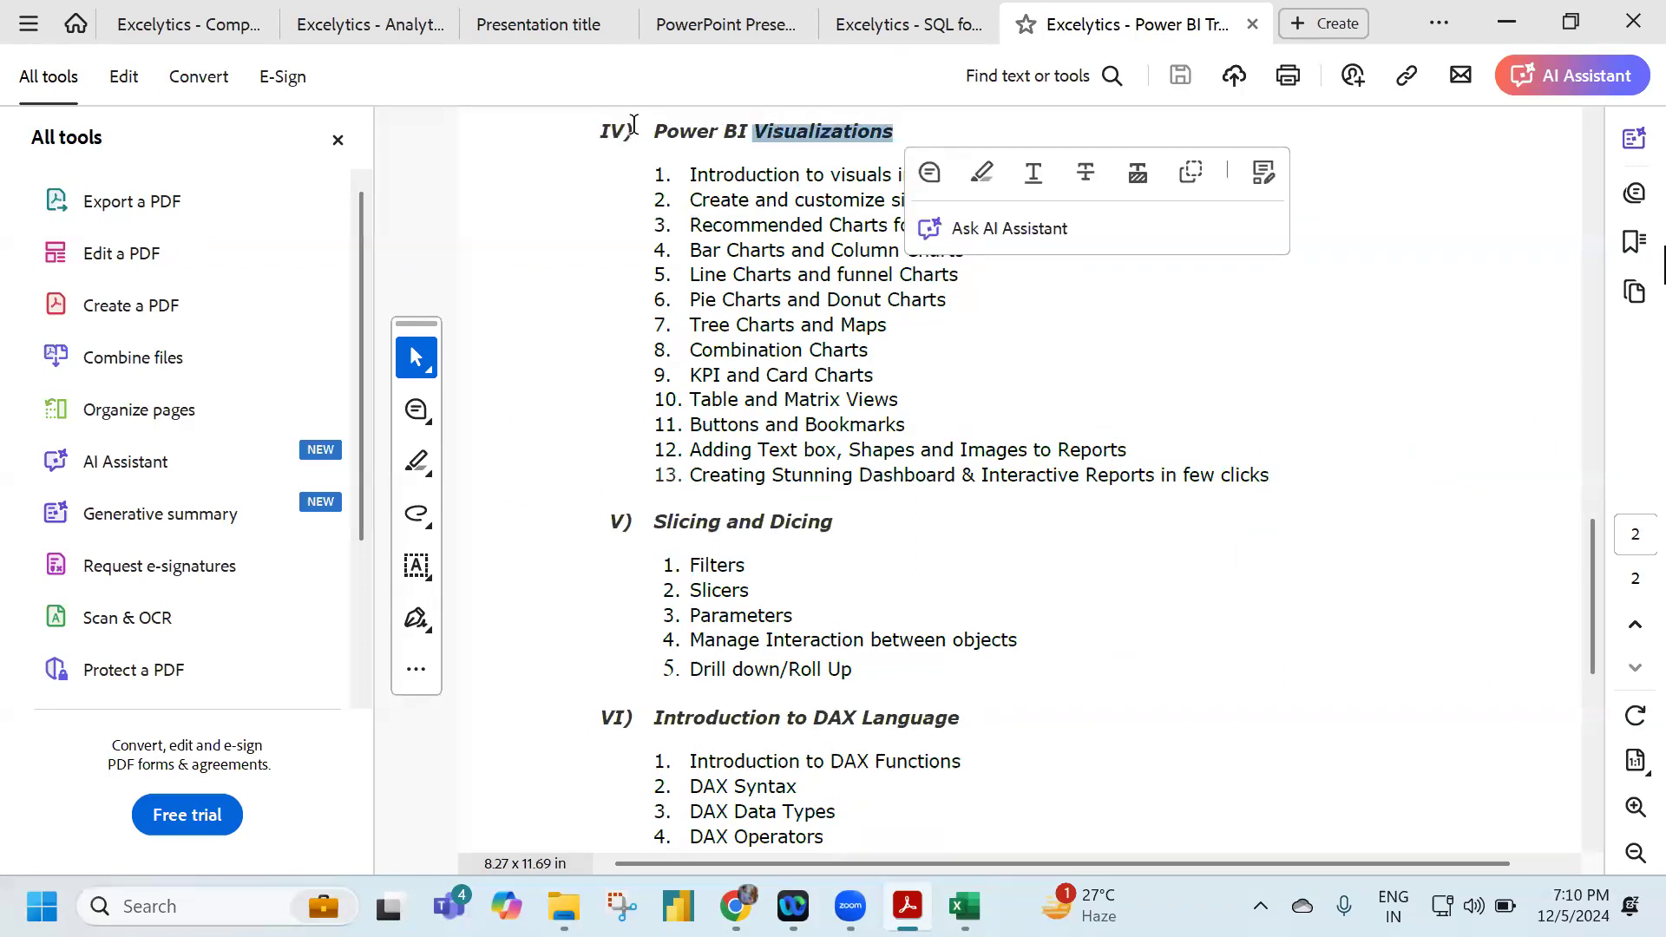
{"action": "left_click_drag", "start_coordinate": [655, 131], "coordinate": [893, 132]}
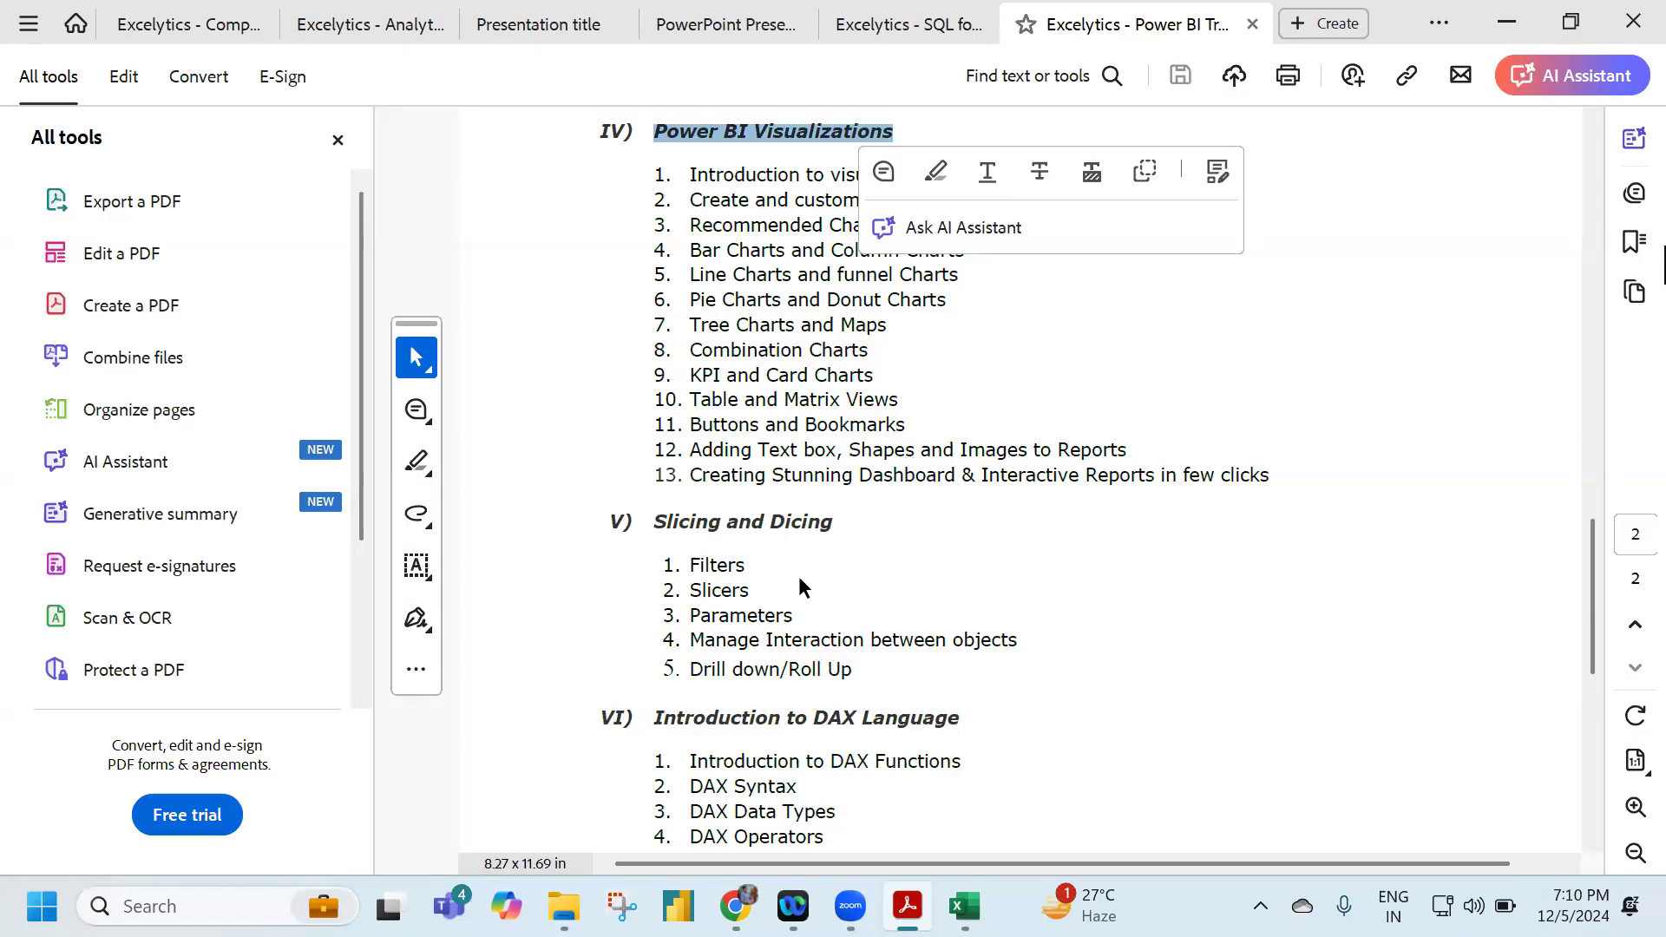
Review the Slicing and Dicing section and select the word "Slicers" in its topic list.
{"action": "scroll", "coordinate": [795, 333], "scroll_direction": "down", "scroll_amount": 5}
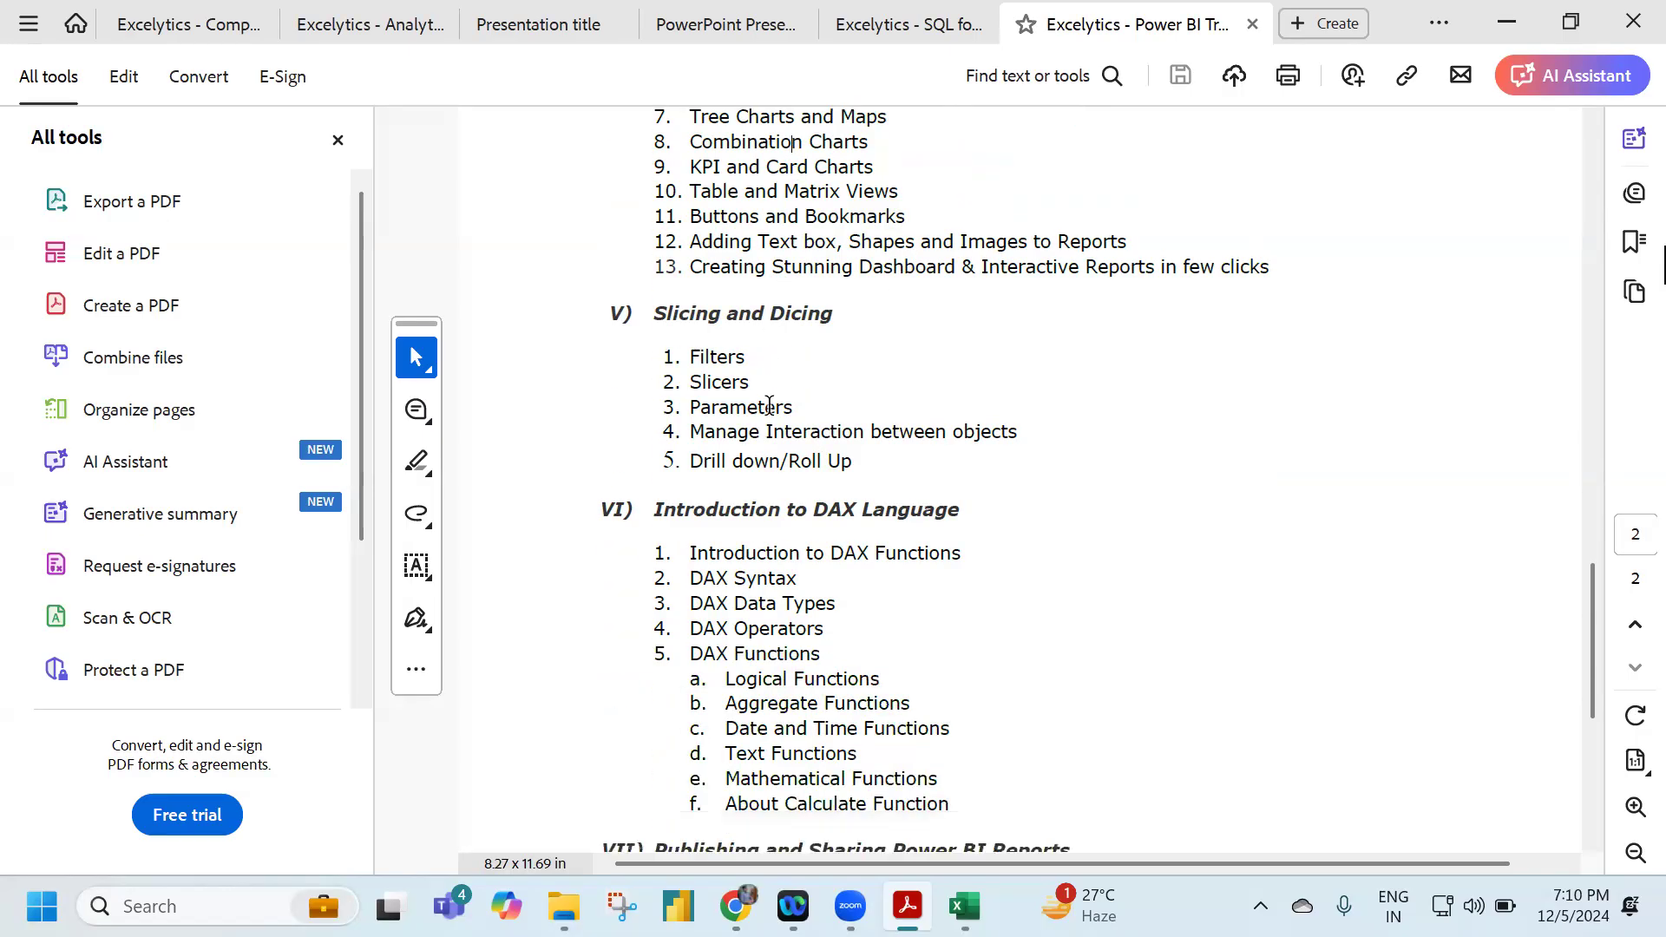
{"action": "left_click_drag", "start_coordinate": [576, 340], "coordinate": [852, 338]}
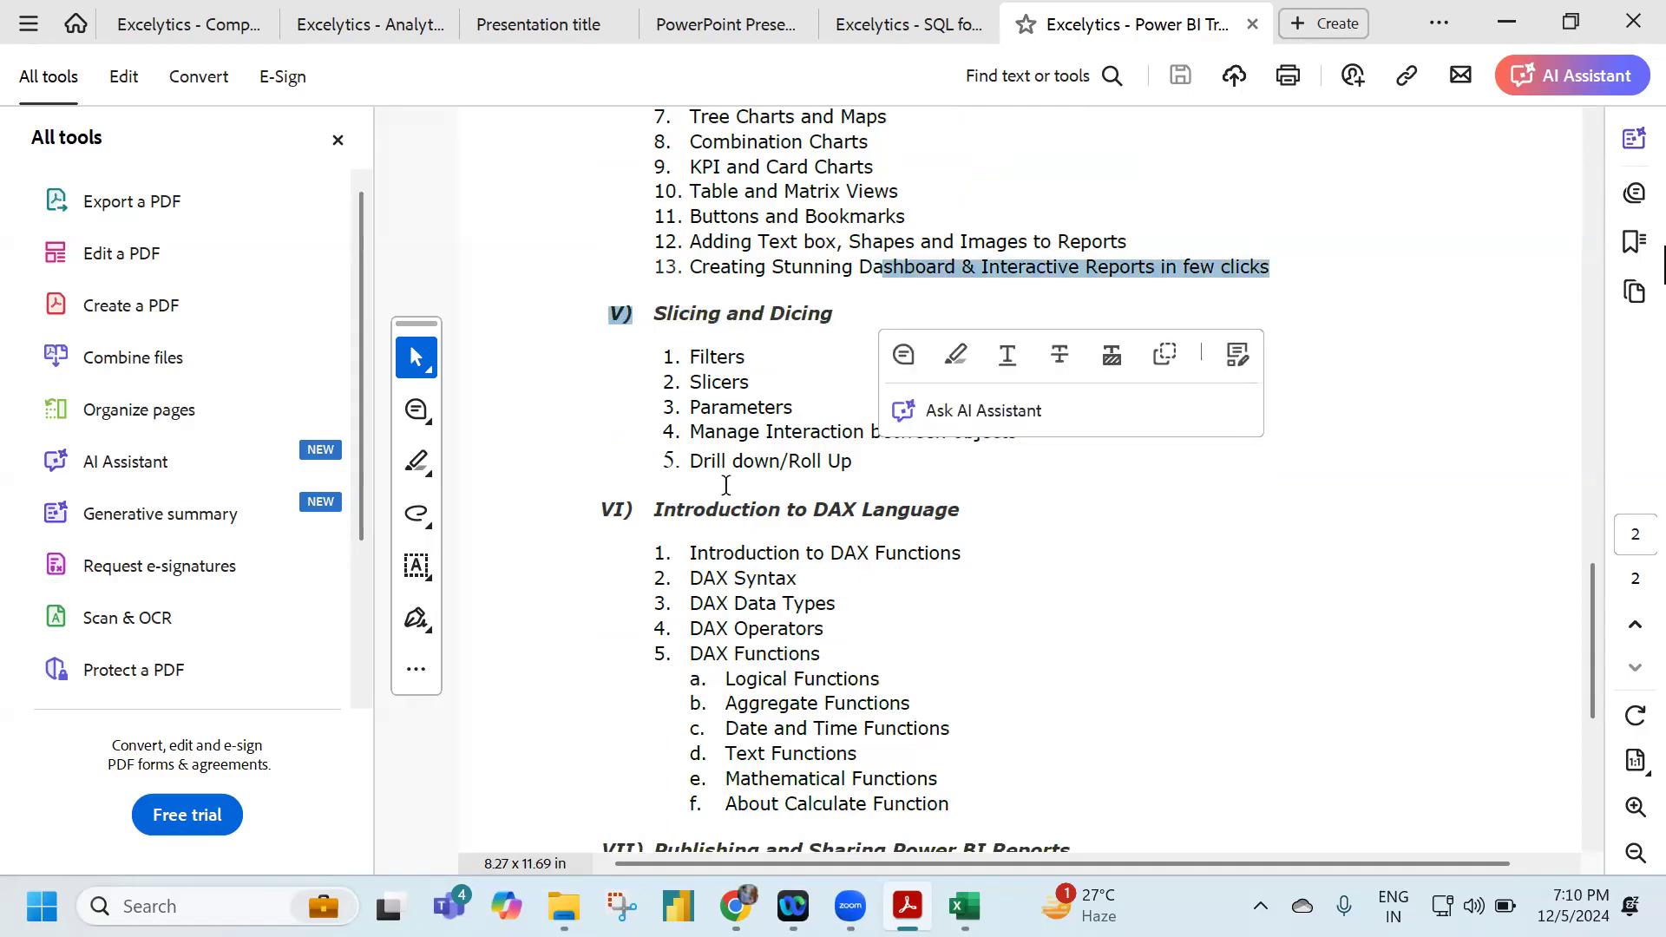
{"action": "left_click_drag", "start_coordinate": [692, 381], "coordinate": [767, 384]}
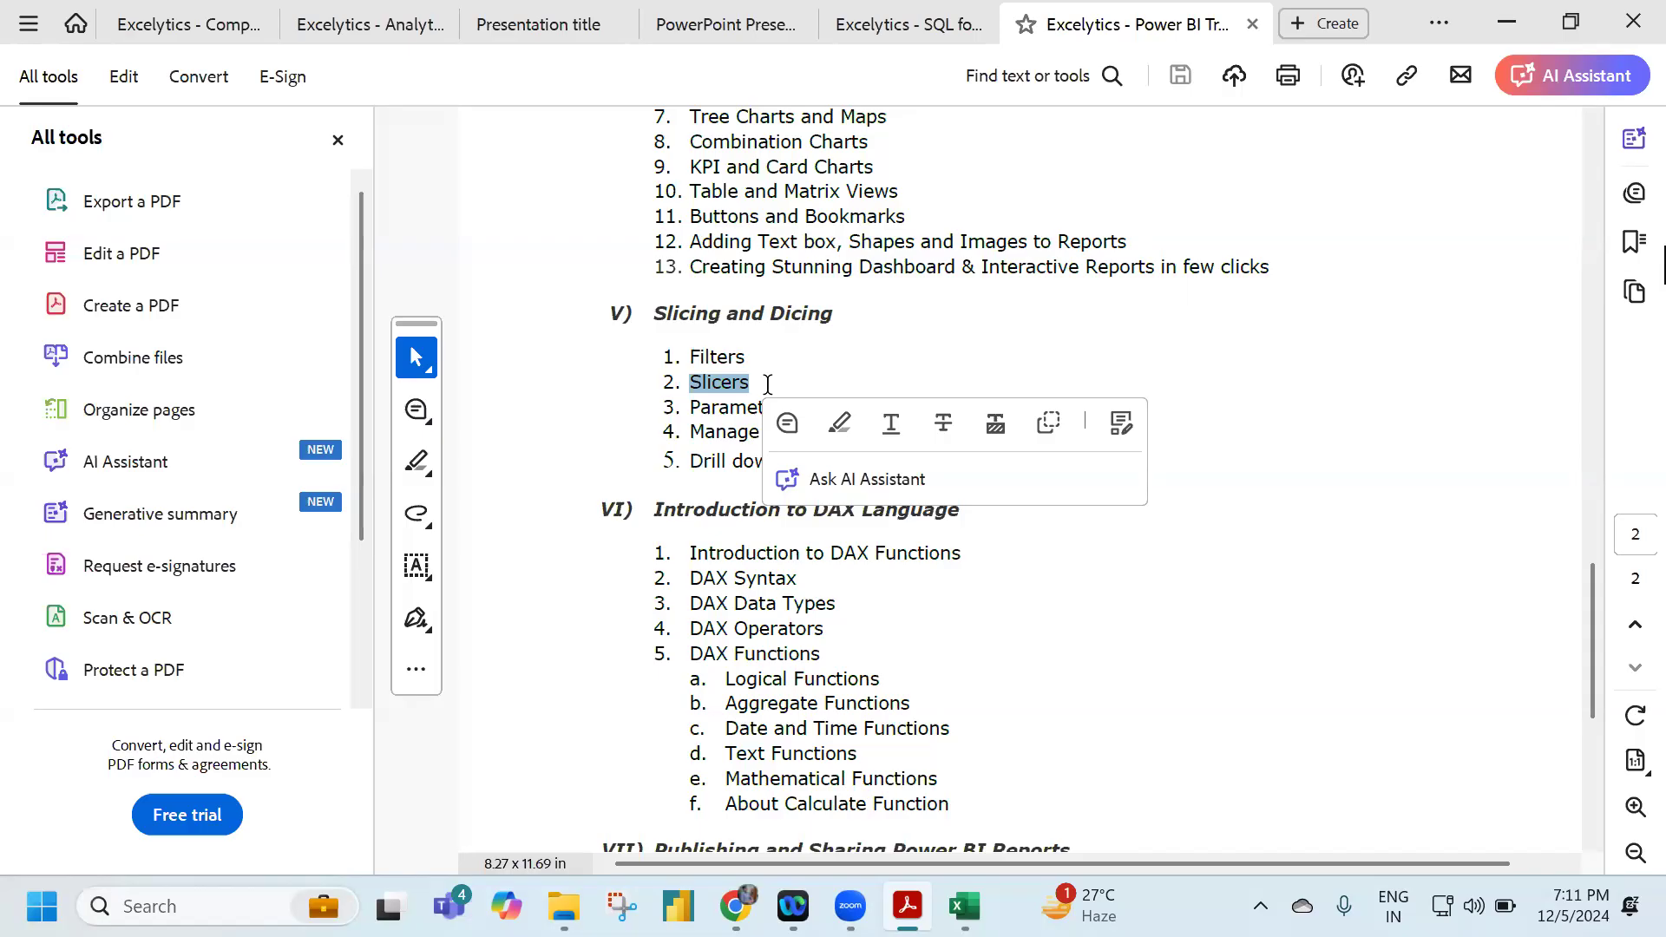
Select the "Introduction to DAX Language" heading and review the DAX topics and the Publishing and Sharing Power BI Reports section.
{"action": "scroll", "coordinate": [768, 384], "scroll_direction": "down", "scroll_amount": 4}
{"action": "left_click", "coordinate": [688, 383]}
{"action": "left_click_drag", "start_coordinate": [651, 341], "coordinate": [940, 344]}
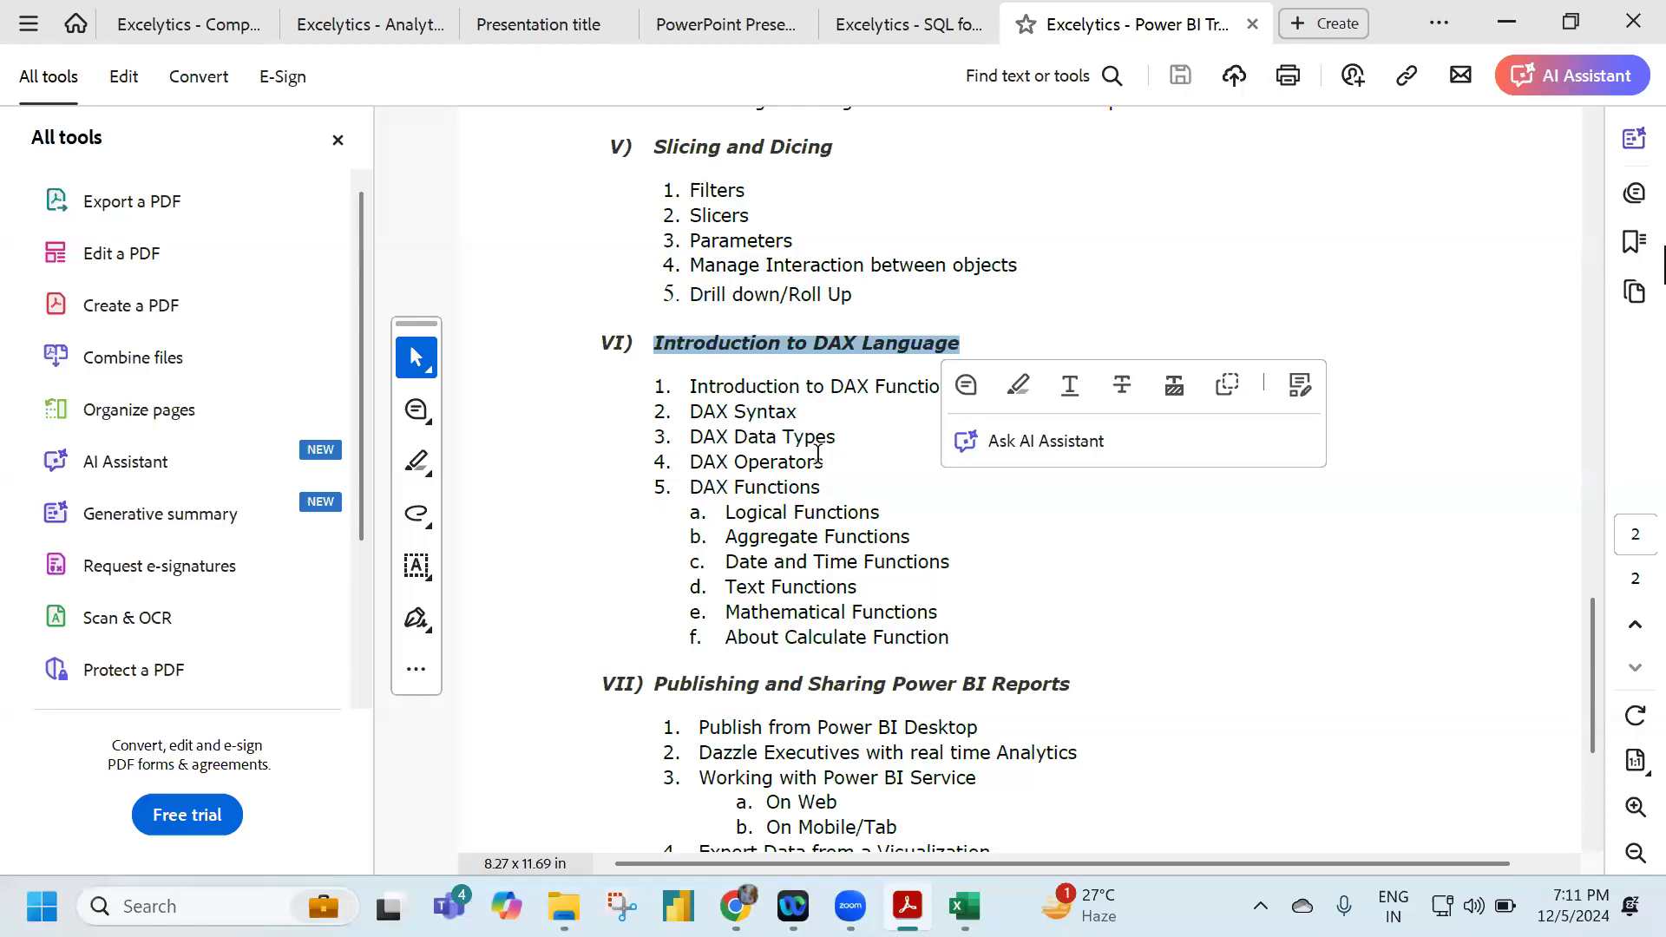
{"action": "scroll", "coordinate": [817, 453], "scroll_direction": "down", "scroll_amount": 4}
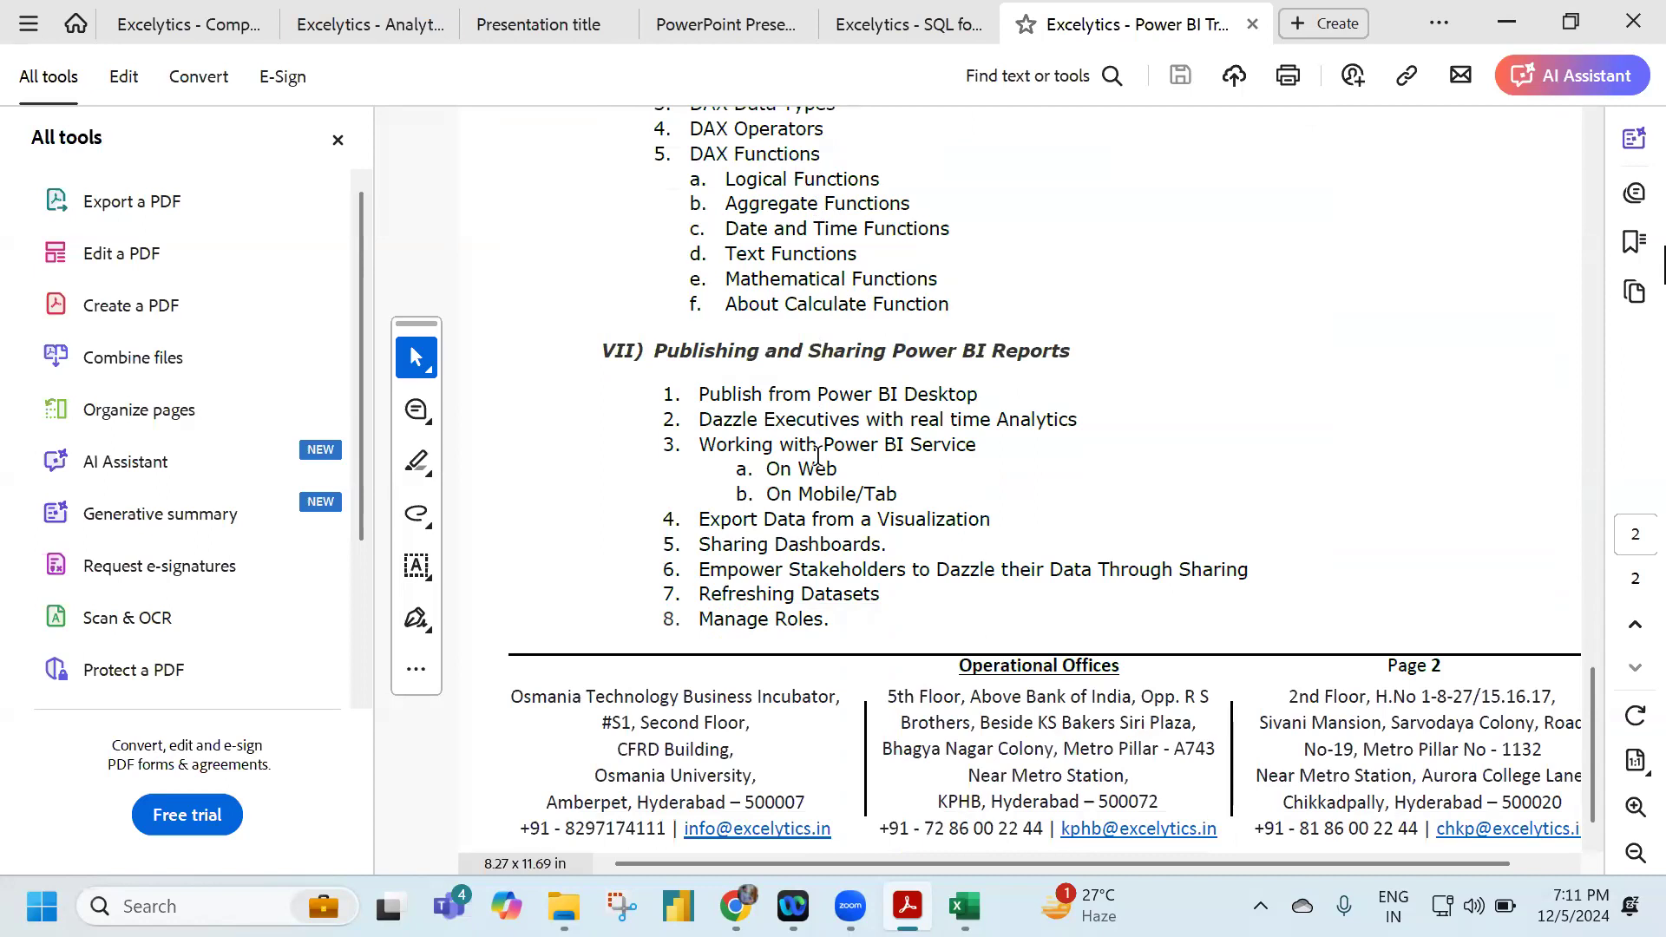
Return to the beginning of the Power BI syllabus and review its Introduction to Power BI topics.
{"action": "scroll", "coordinate": [817, 456], "scroll_direction": "up", "scroll_amount": 15}
{"action": "scroll", "coordinate": [831, 463], "scroll_direction": "up", "scroll_amount": 15}
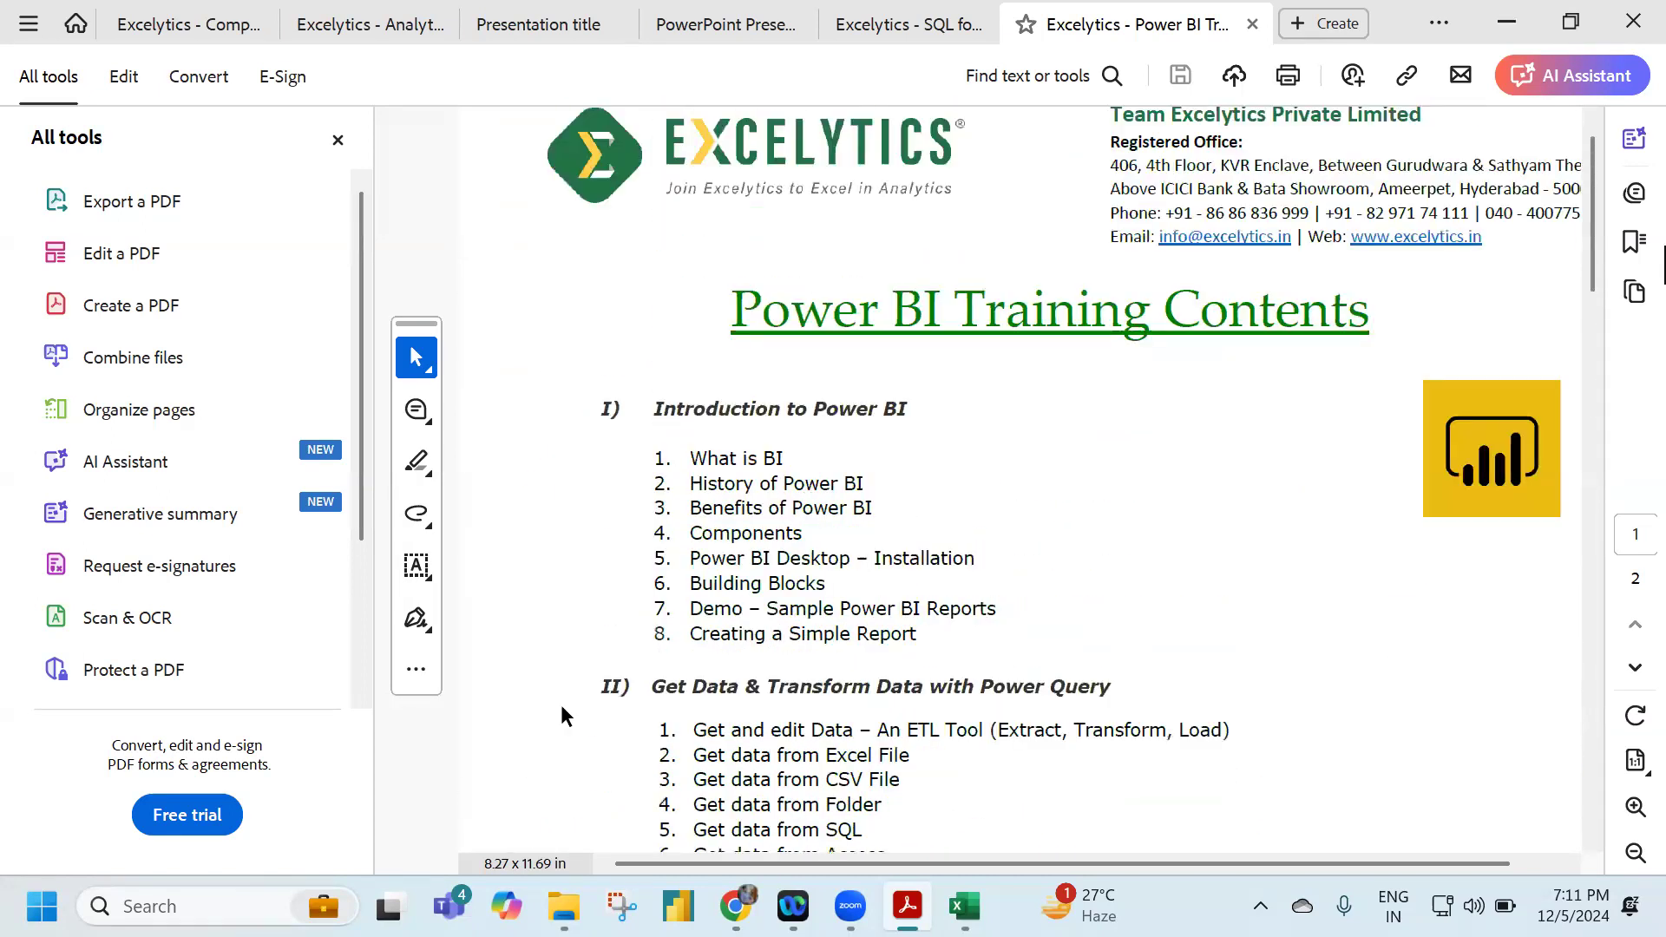
{"action": "scroll", "coordinate": [563, 716], "scroll_direction": "up", "scroll_amount": 1}
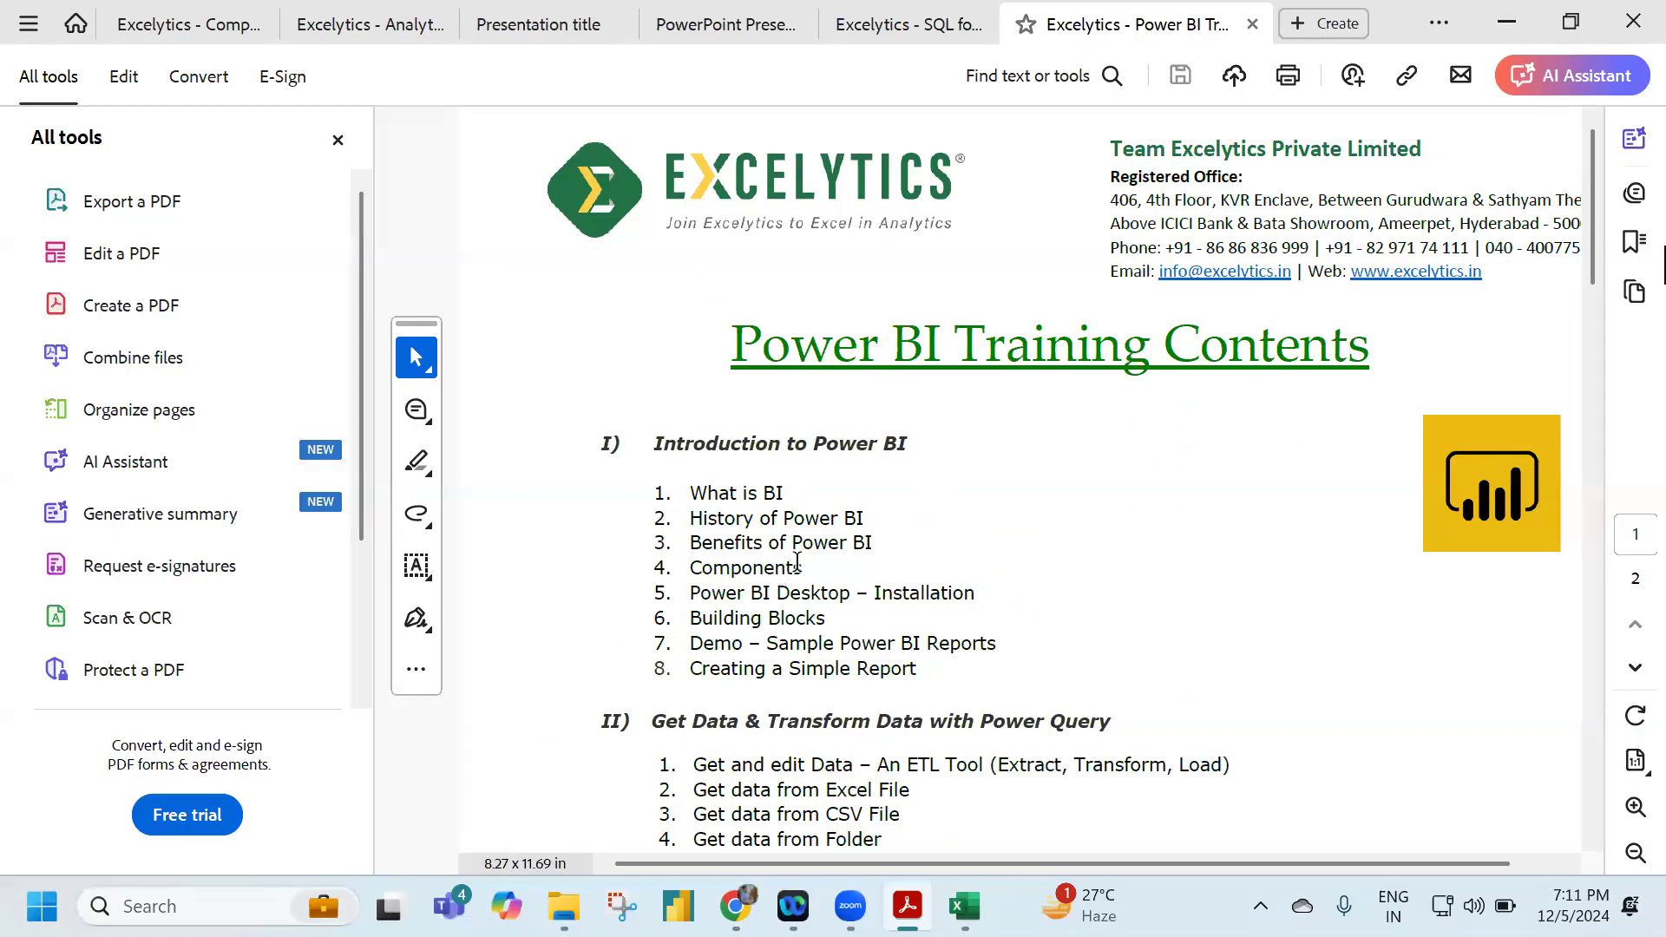
{"action": "scroll", "coordinate": [797, 561], "scroll_direction": "down", "scroll_amount": 2}
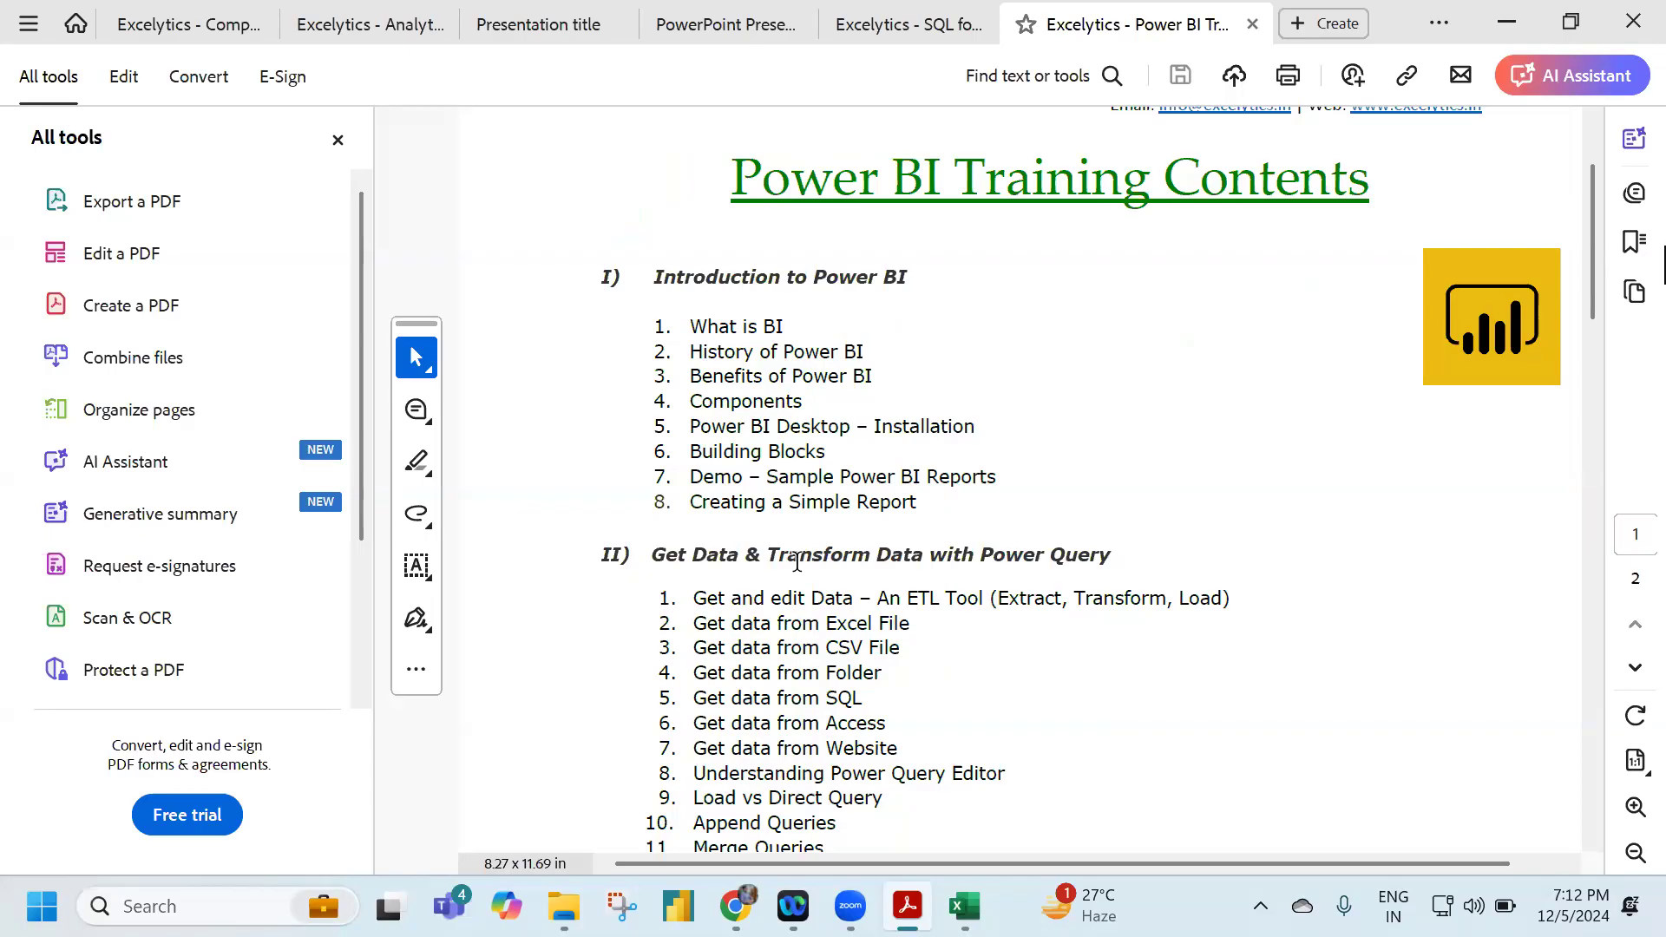
Minimize the syllabus and go from Course Contents to the B00641 parent folder in File Explorer.
{"action": "left_click", "coordinate": [1507, 19]}
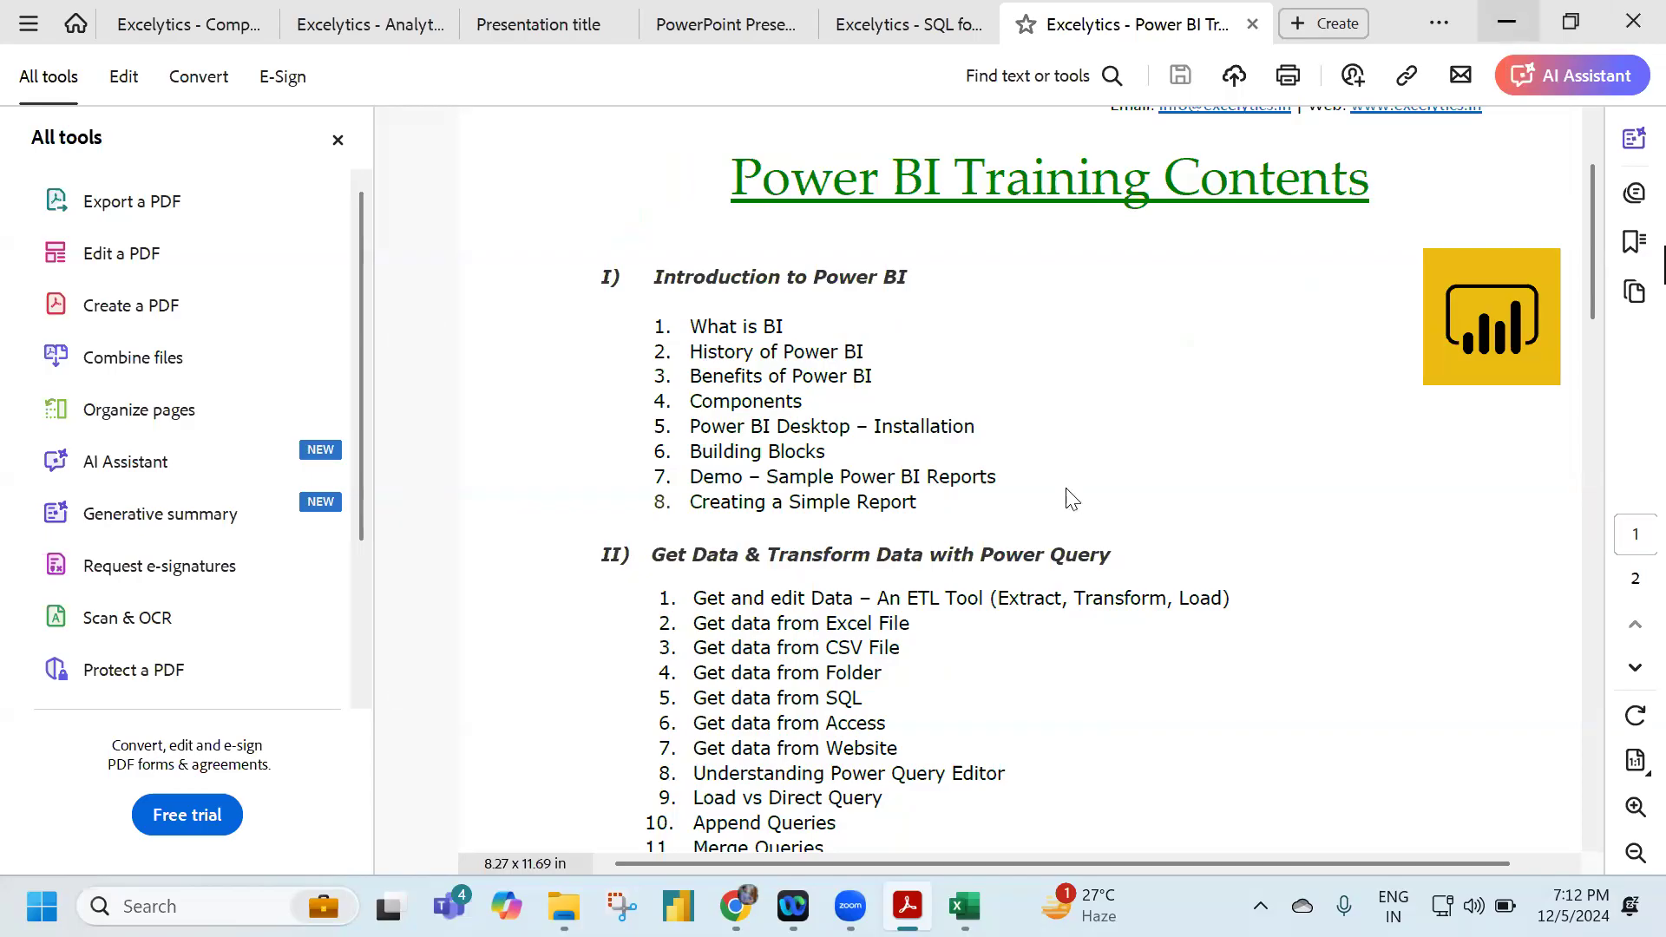
{"action": "left_click", "coordinate": [925, 345]}
{"action": "left_click", "coordinate": [819, 158]}
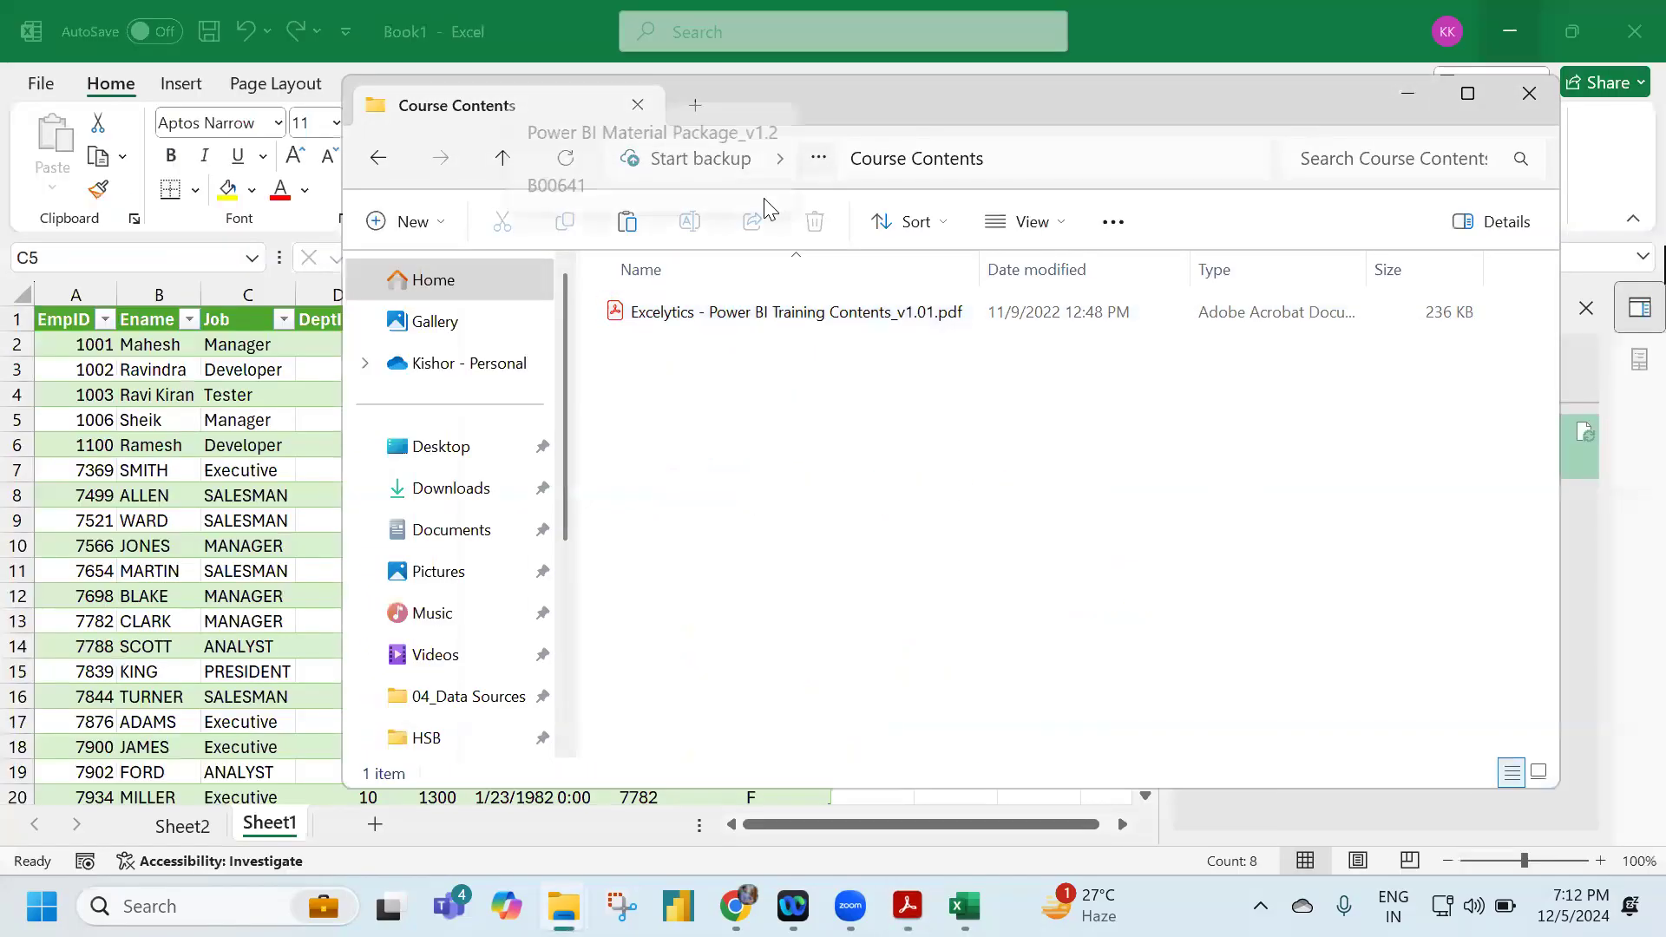
{"action": "left_click", "coordinate": [595, 184]}
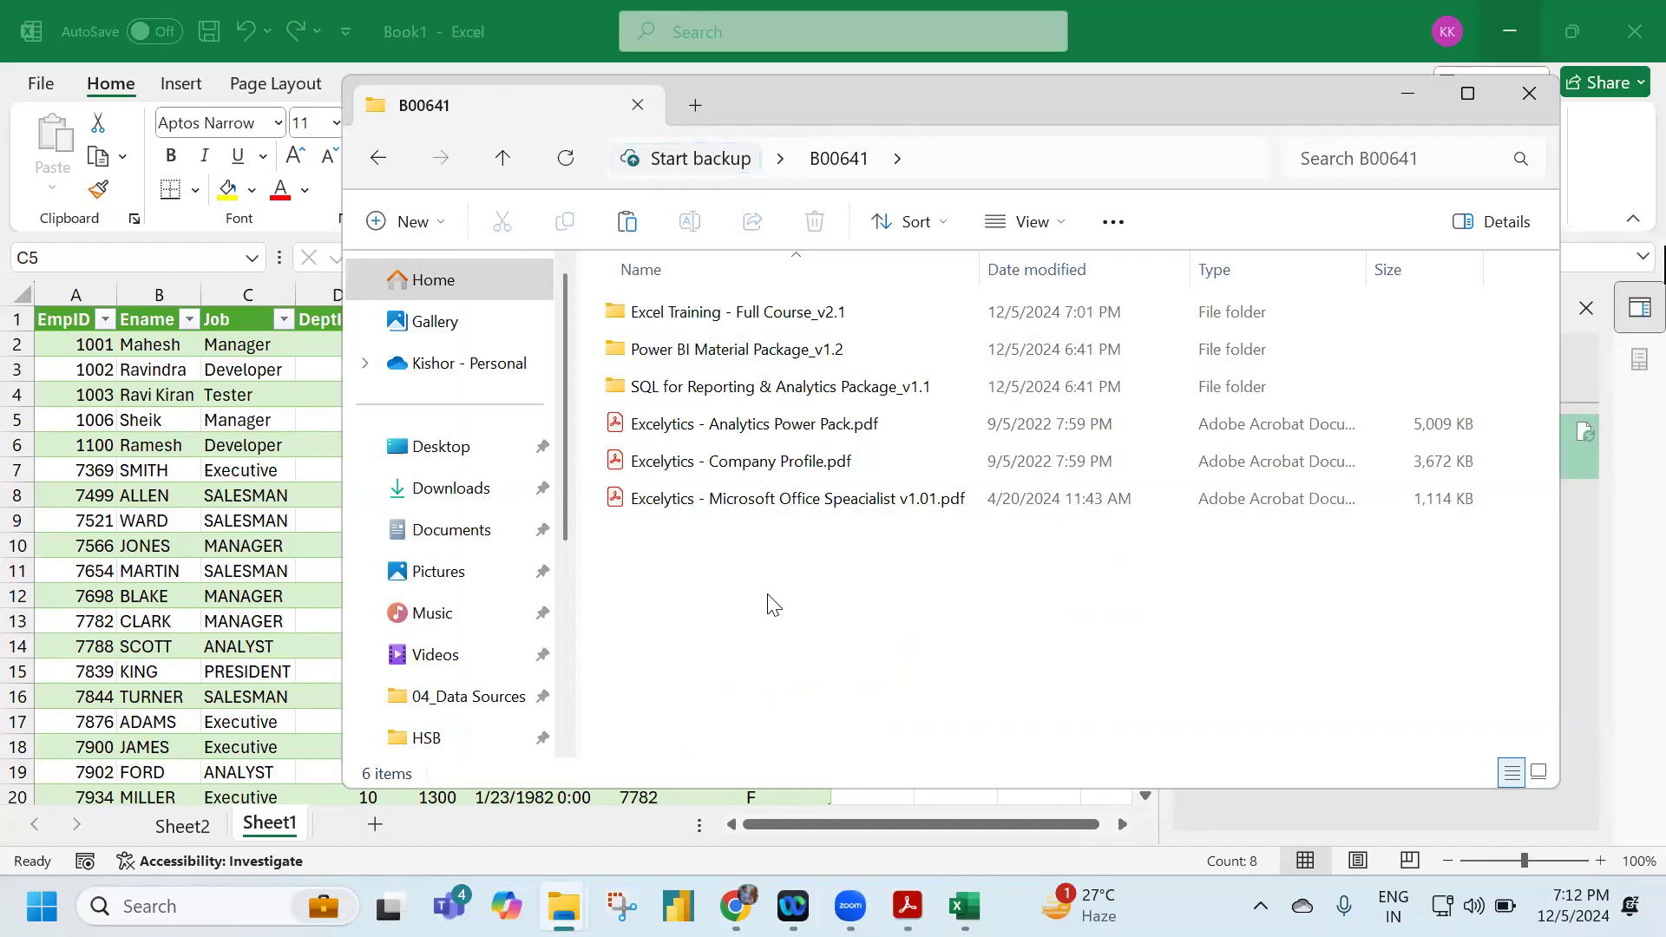
Point out the Excel, SQL and Power BI course folders and the Microsoft Office Specialist PDF by selecting them individually.
{"action": "left_click", "coordinate": [794, 320]}
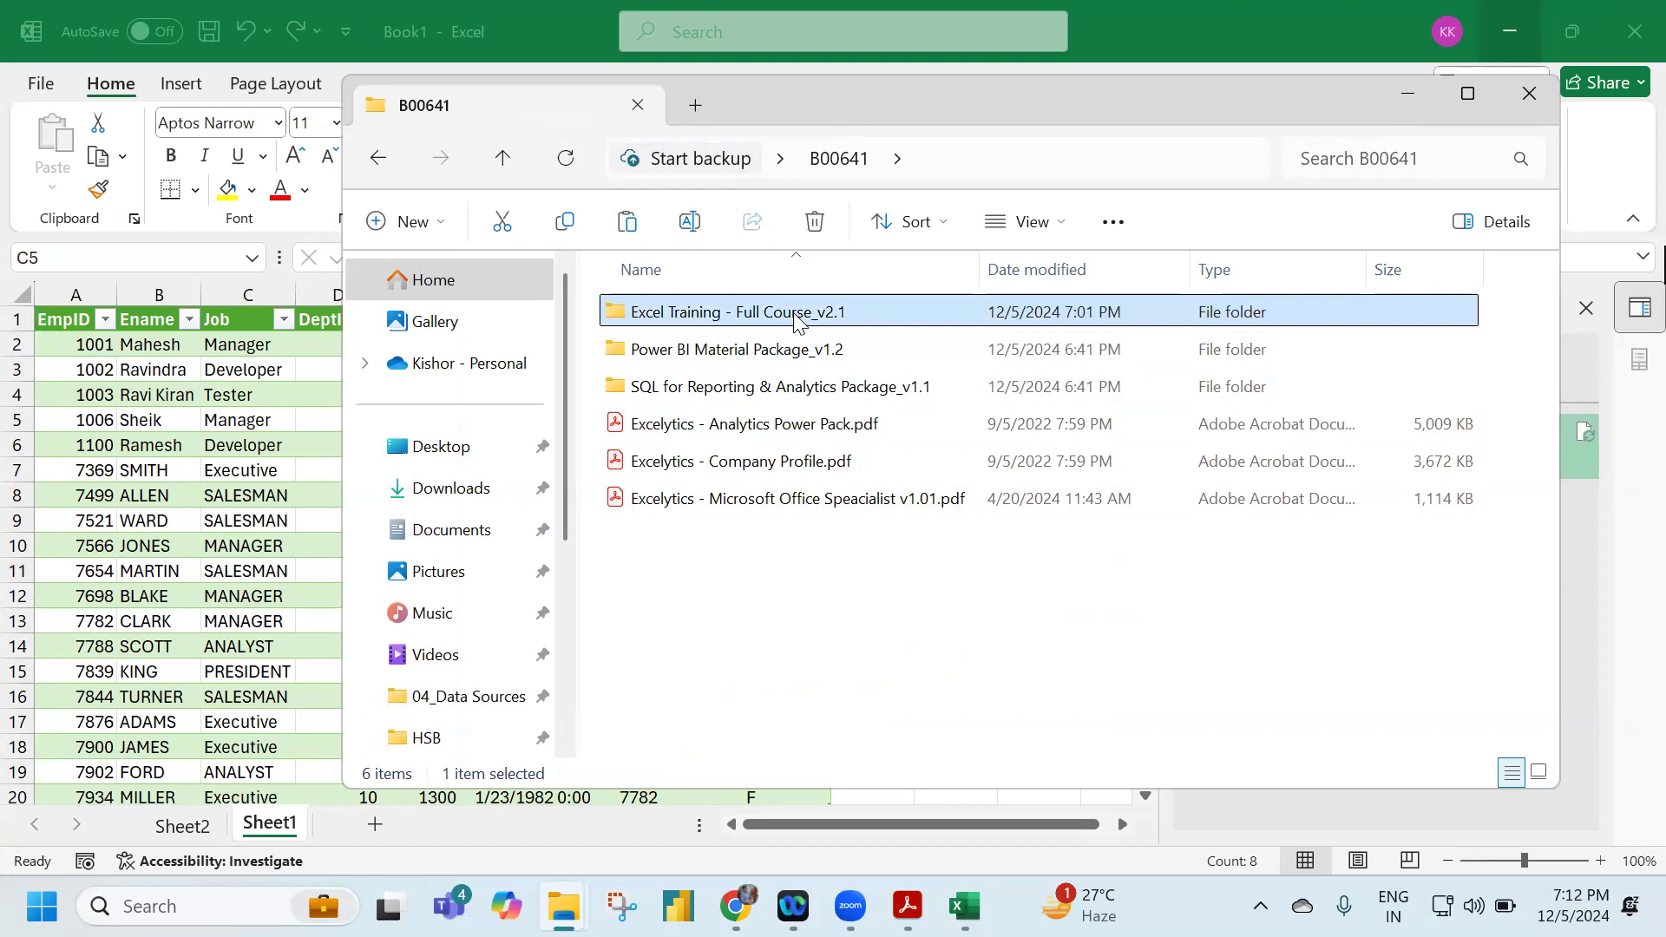
{"action": "left_click", "coordinate": [838, 392]}
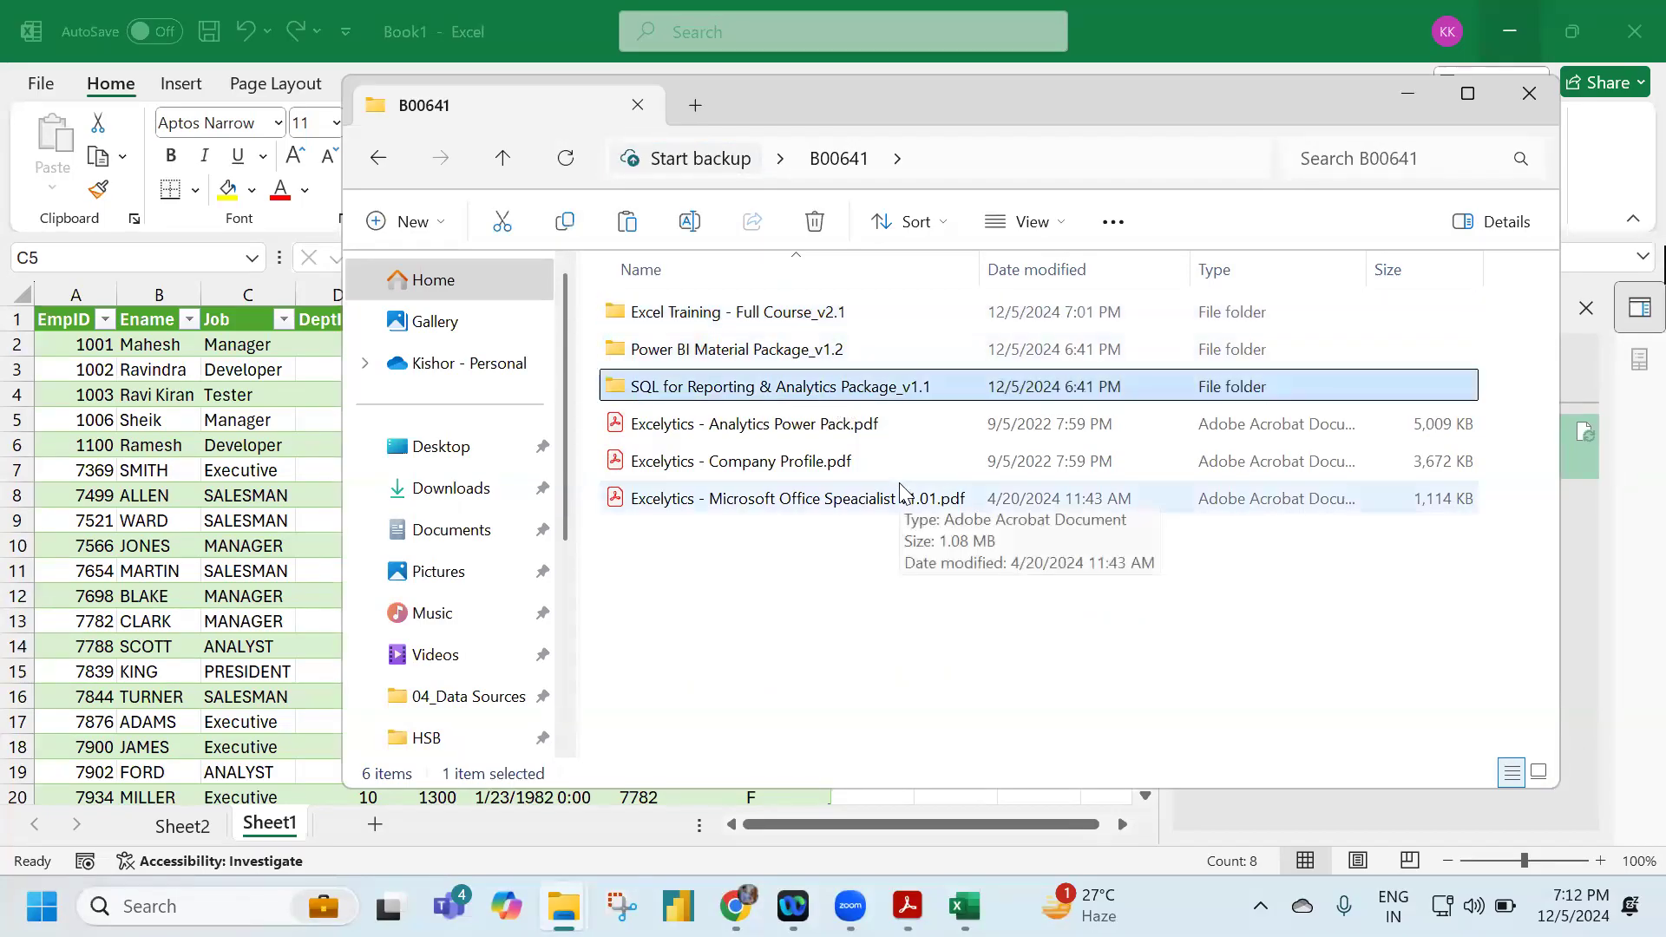
{"action": "left_click", "coordinate": [877, 364]}
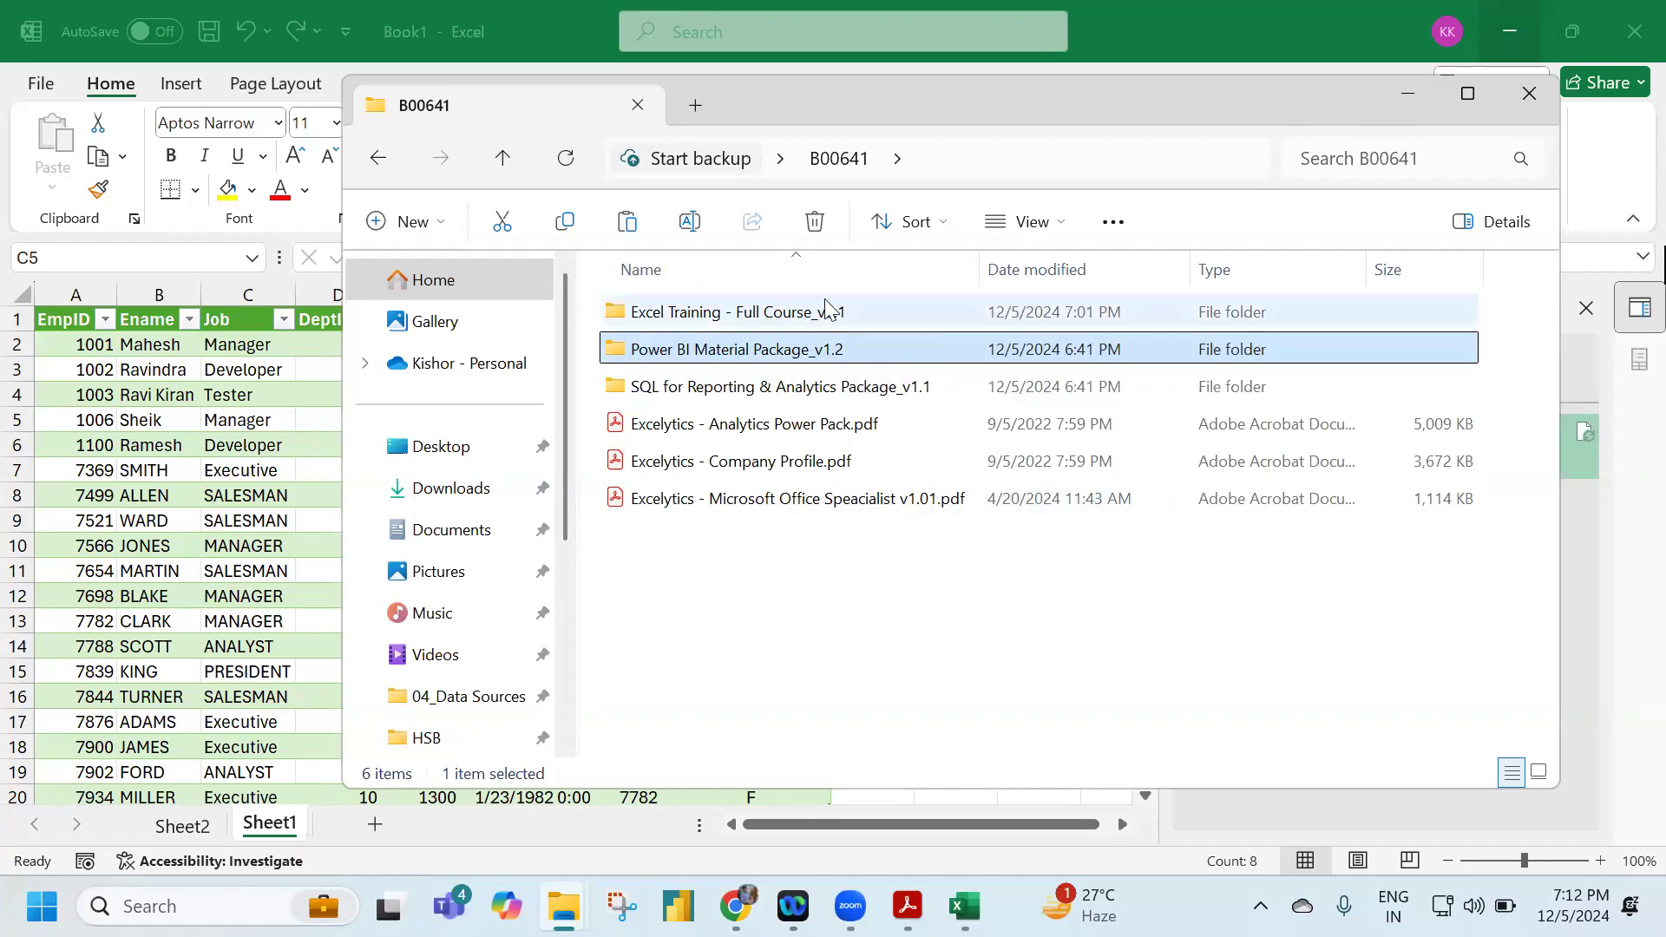
{"action": "left_click", "coordinate": [826, 317]}
{"action": "left_click", "coordinate": [874, 501]}
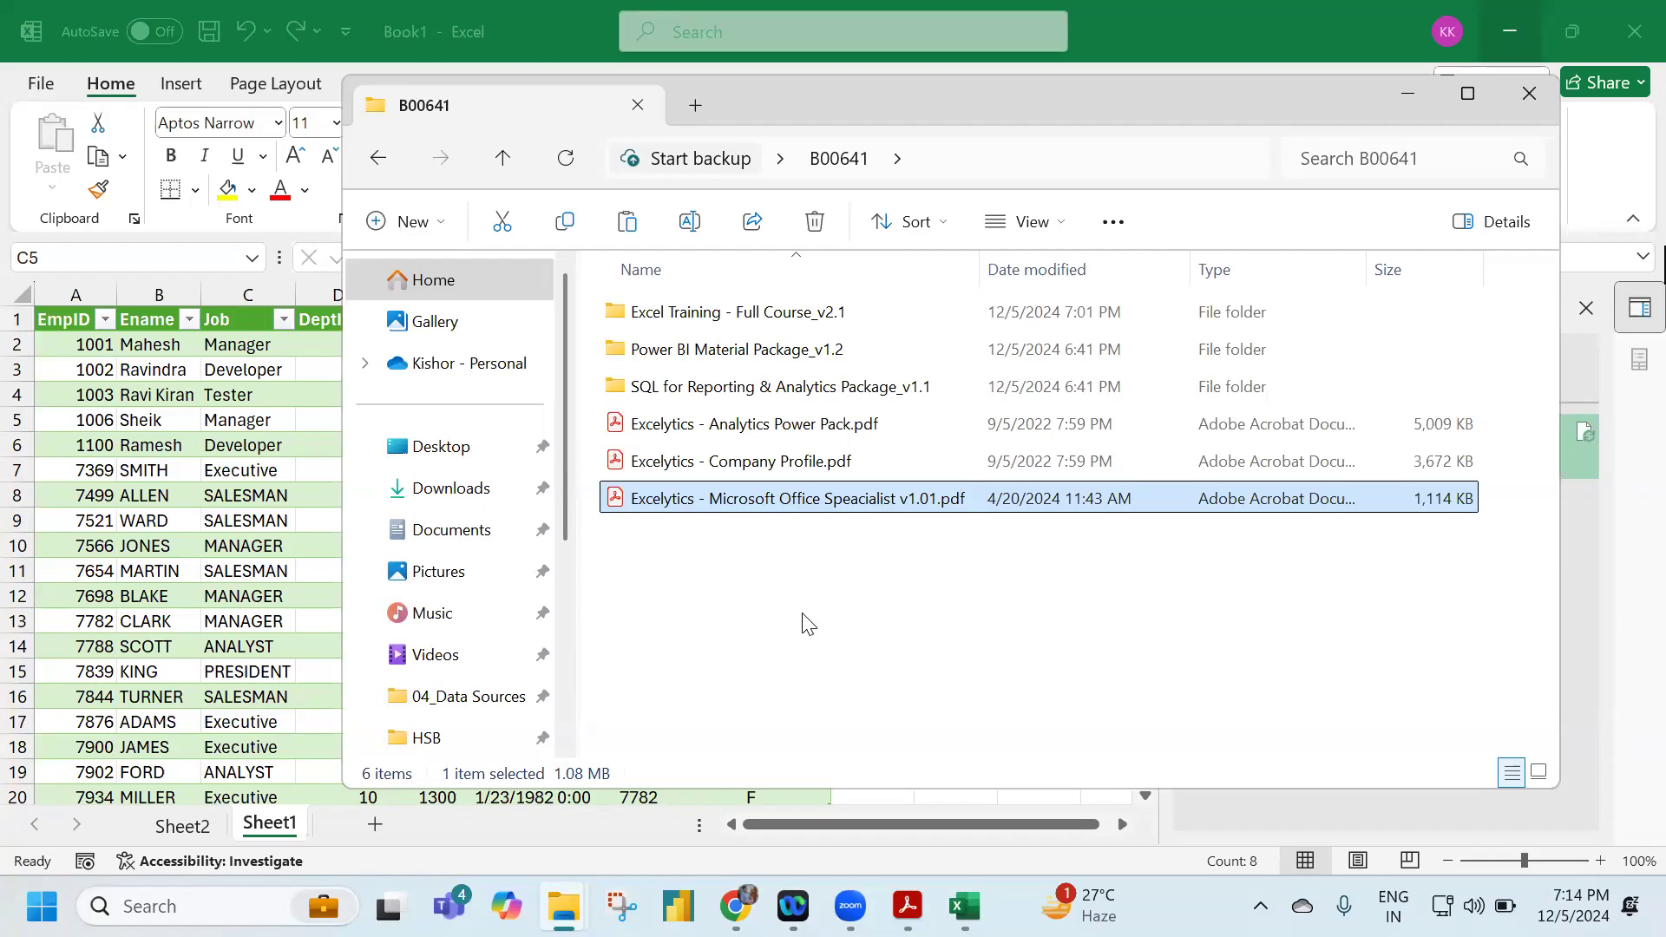
{"action": "left_click", "coordinate": [838, 351]}
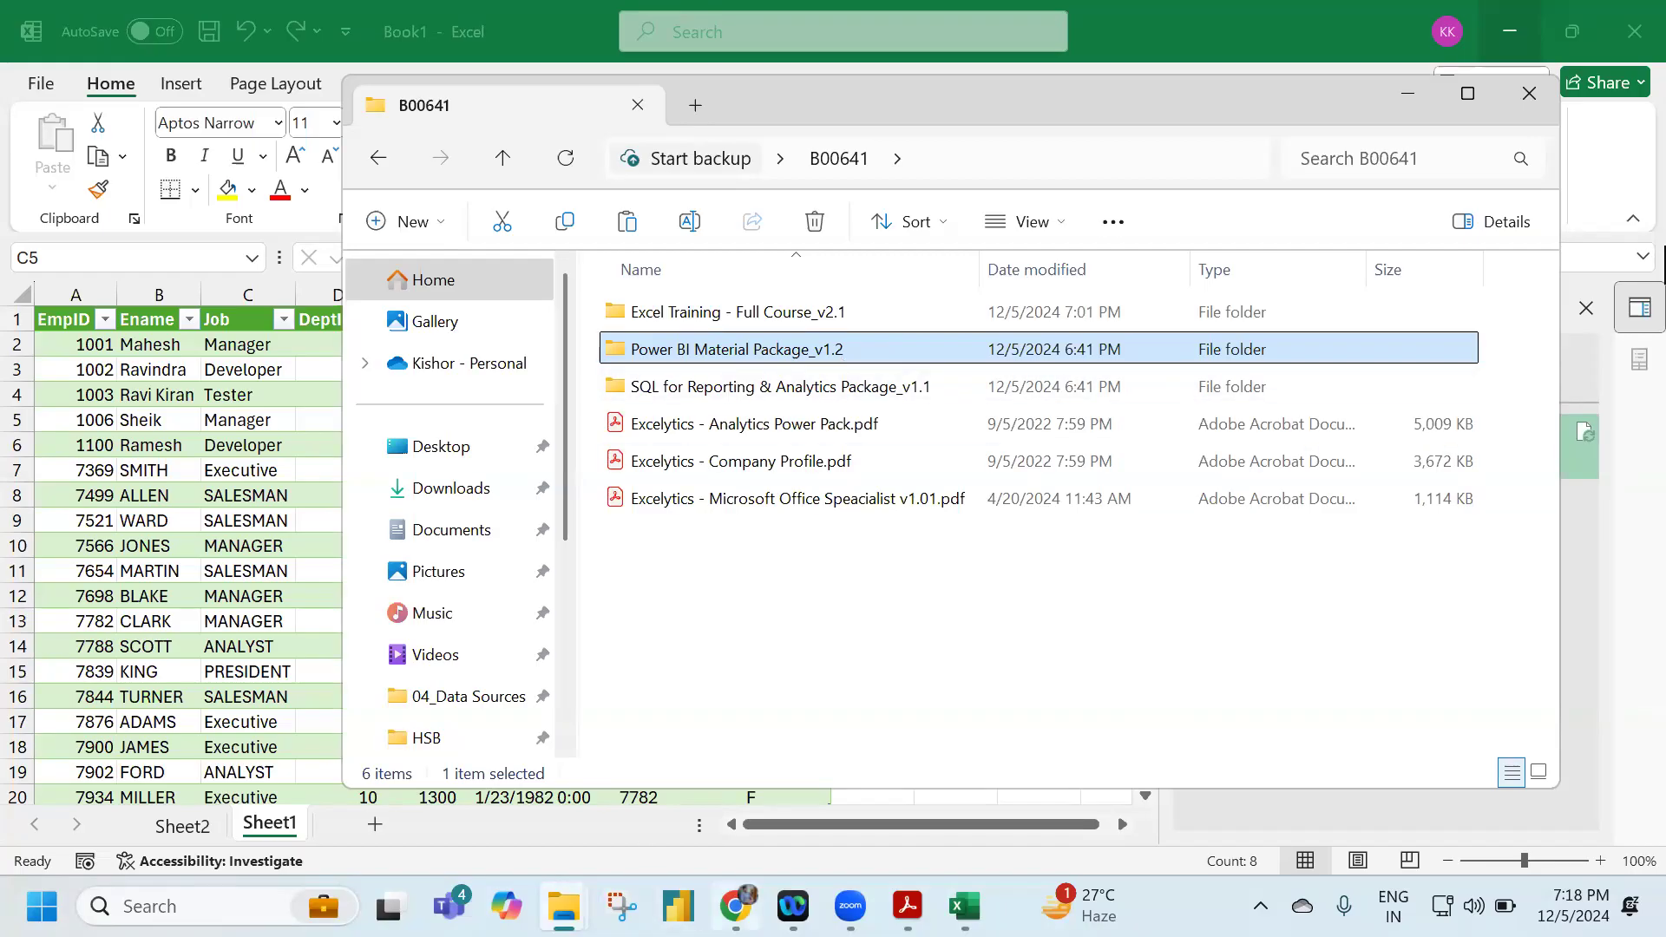
Switch to Chrome and search Google for "data analyst jobs hyderabad" in a new tab.
{"action": "left_click", "coordinate": [735, 906]}
{"action": "key", "text": "ctrl+t"}
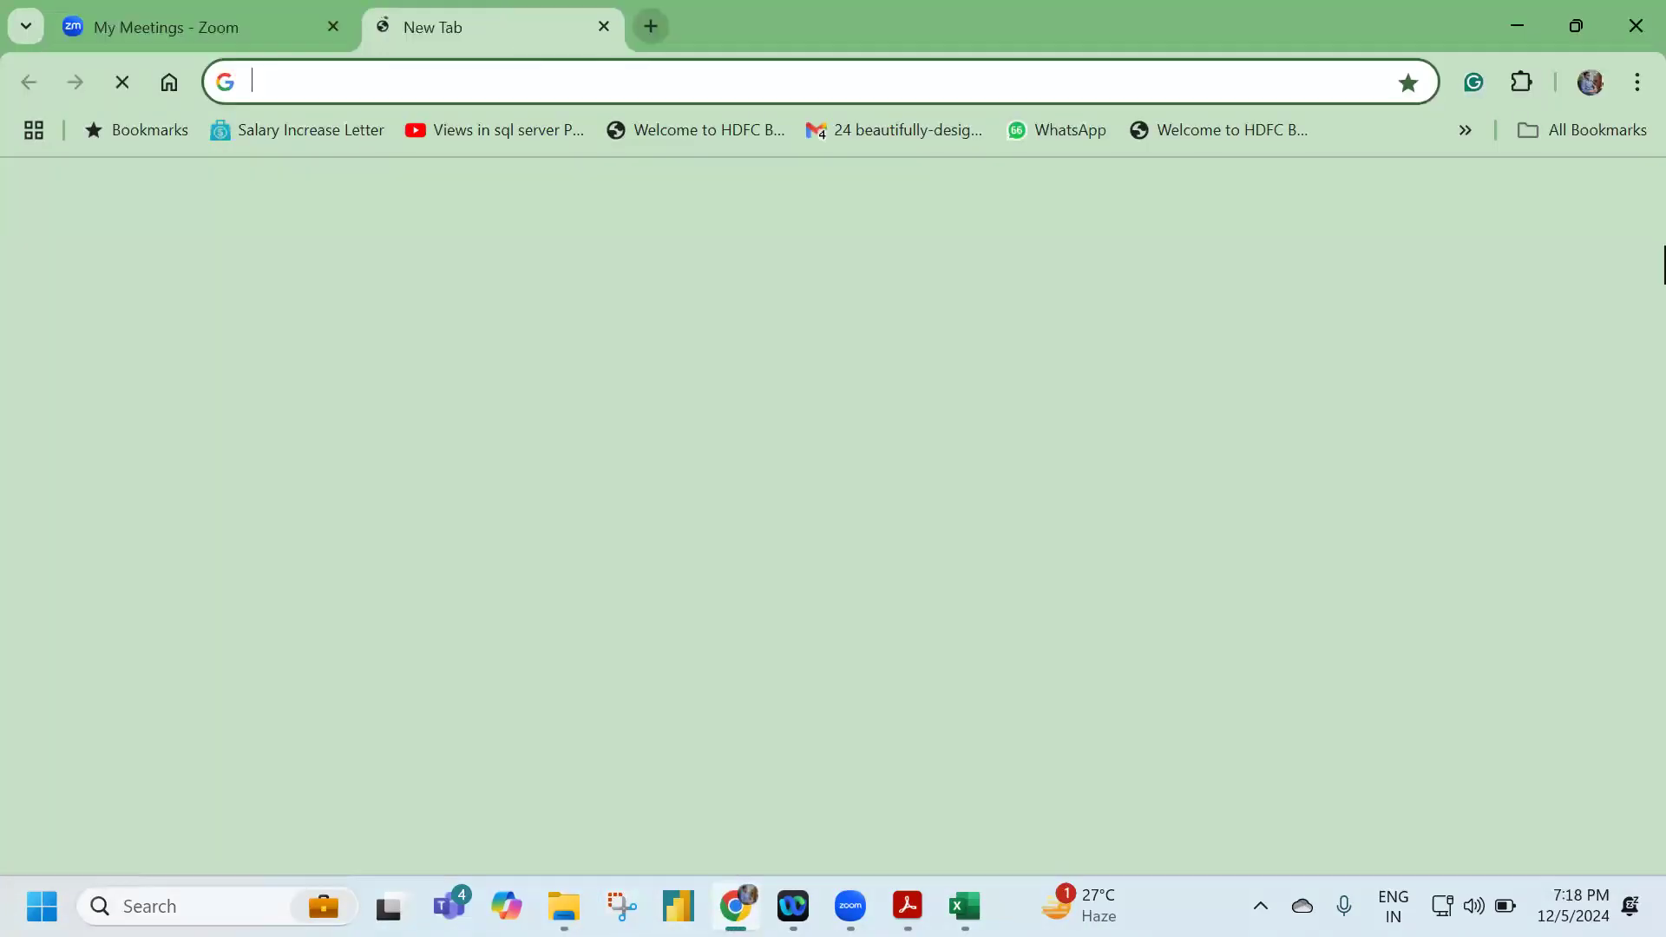
{"action": "type", "text": "data analy"}
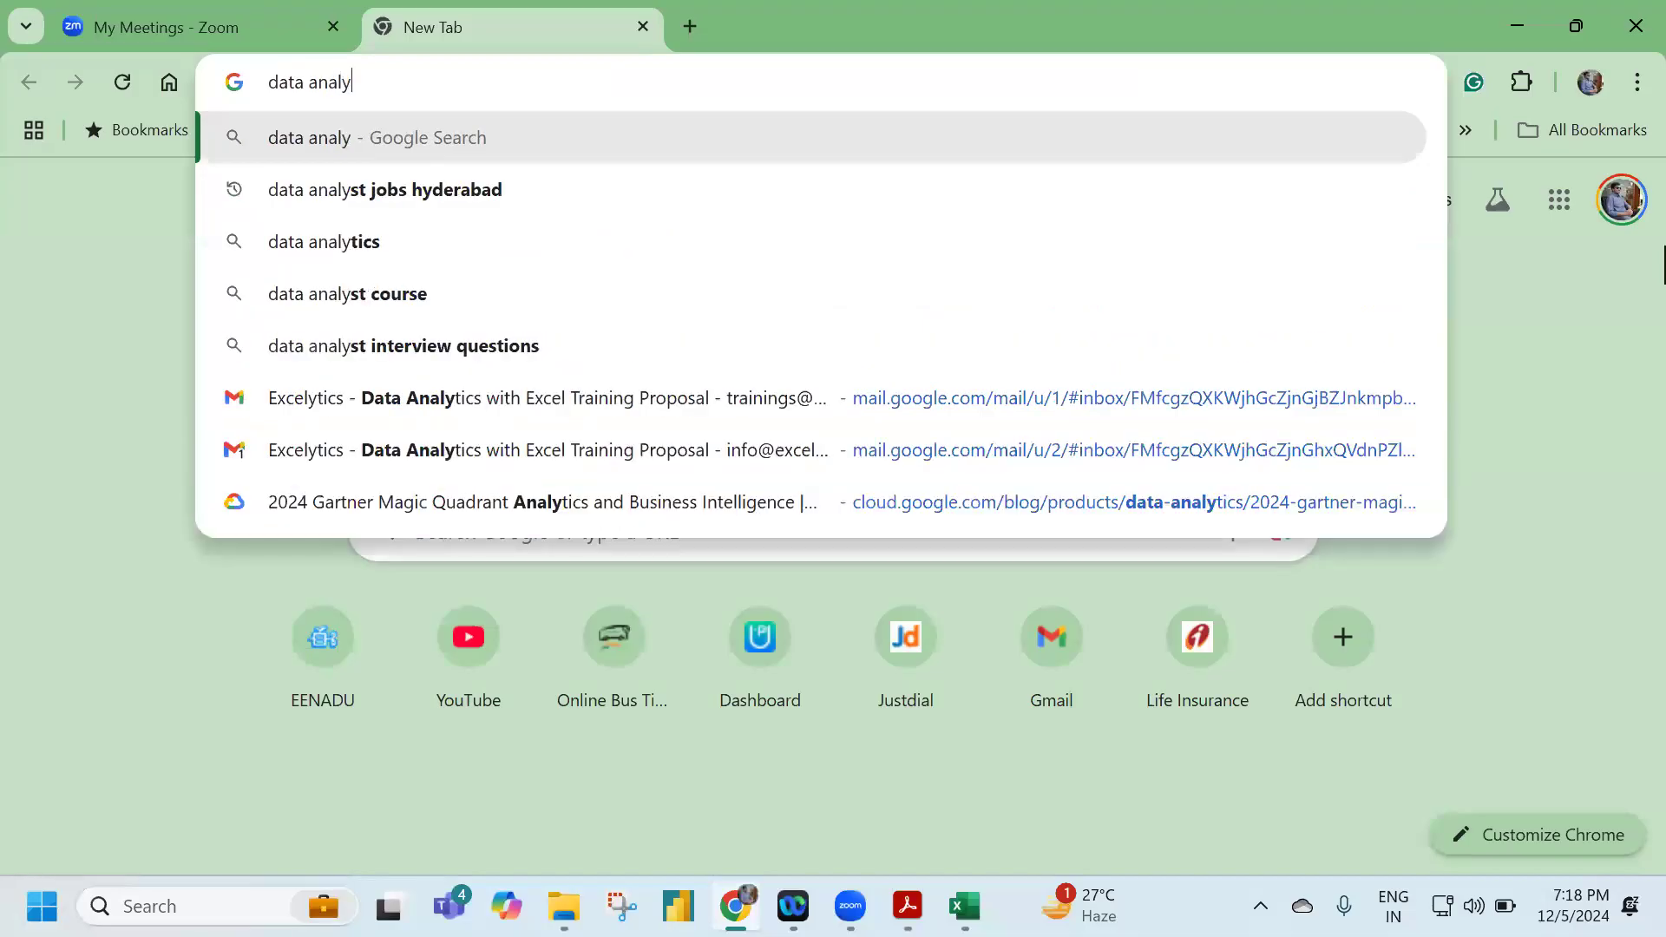
{"action": "key", "text": "Down"}
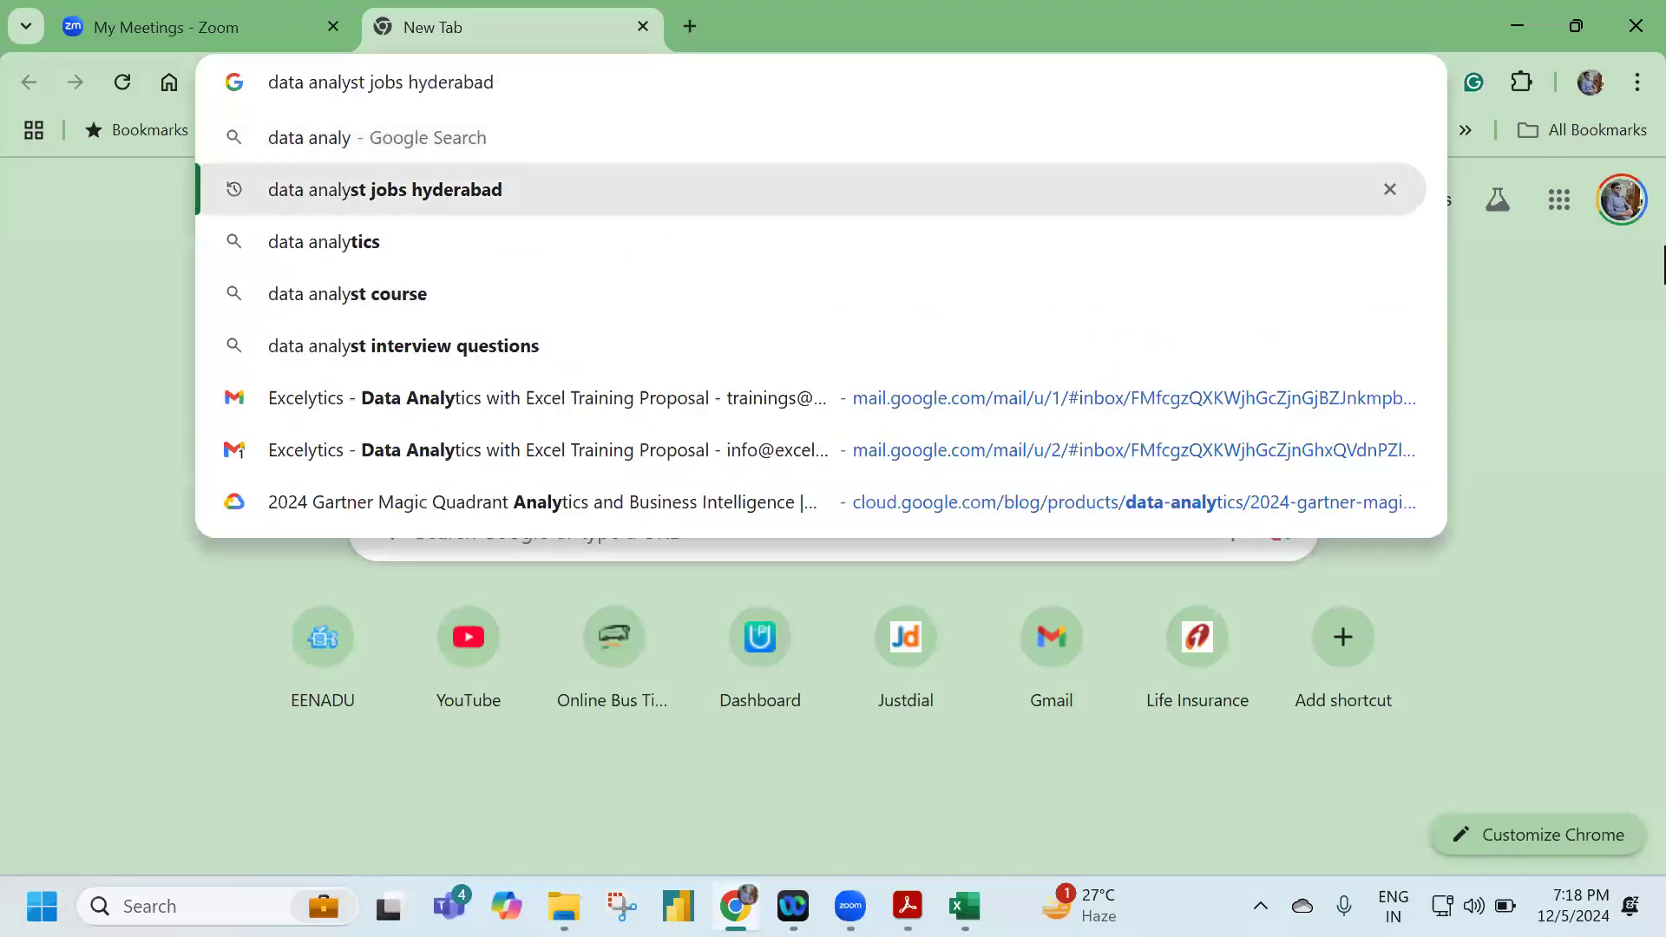
{"action": "key", "text": "Return"}
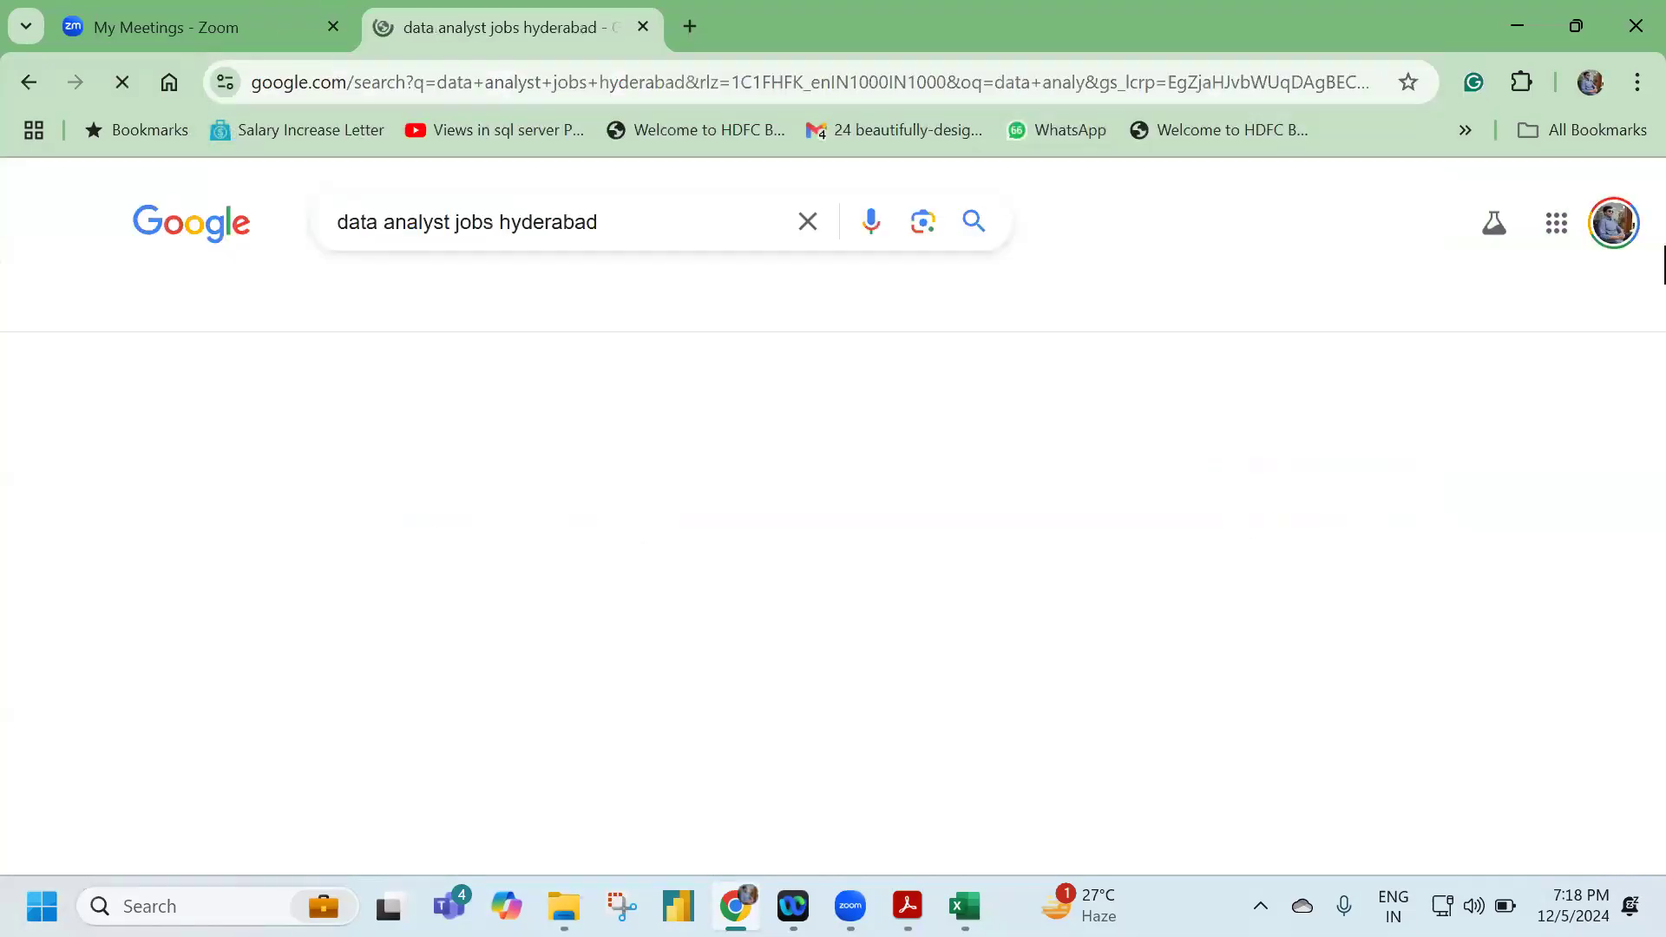
Expand the Google list of Hyderabad job postings and open the Lead Data Analytics posting from Sattva Human.
{"action": "scroll", "coordinate": [510, 746], "scroll_direction": "down", "scroll_amount": 4}
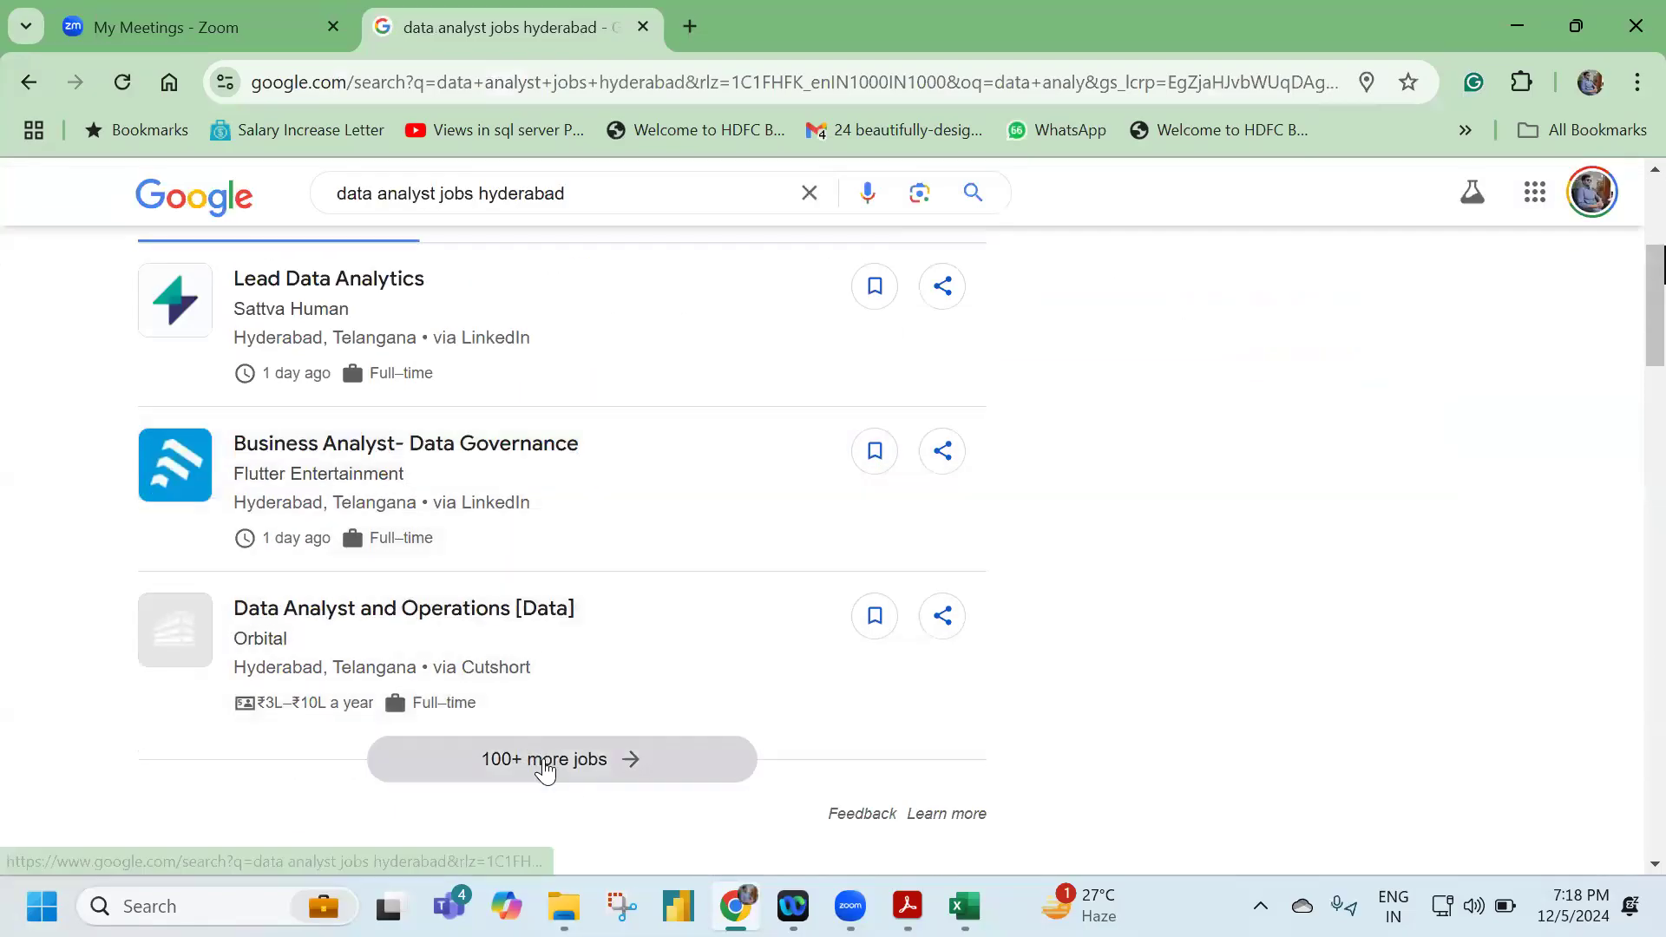
{"action": "left_click", "coordinate": [510, 756]}
{"action": "scroll", "coordinate": [1265, 488], "scroll_direction": "down", "scroll_amount": 4}
{"action": "scroll", "coordinate": [532, 566], "scroll_direction": "up", "scroll_amount": 2}
{"action": "left_click", "coordinate": [323, 414]}
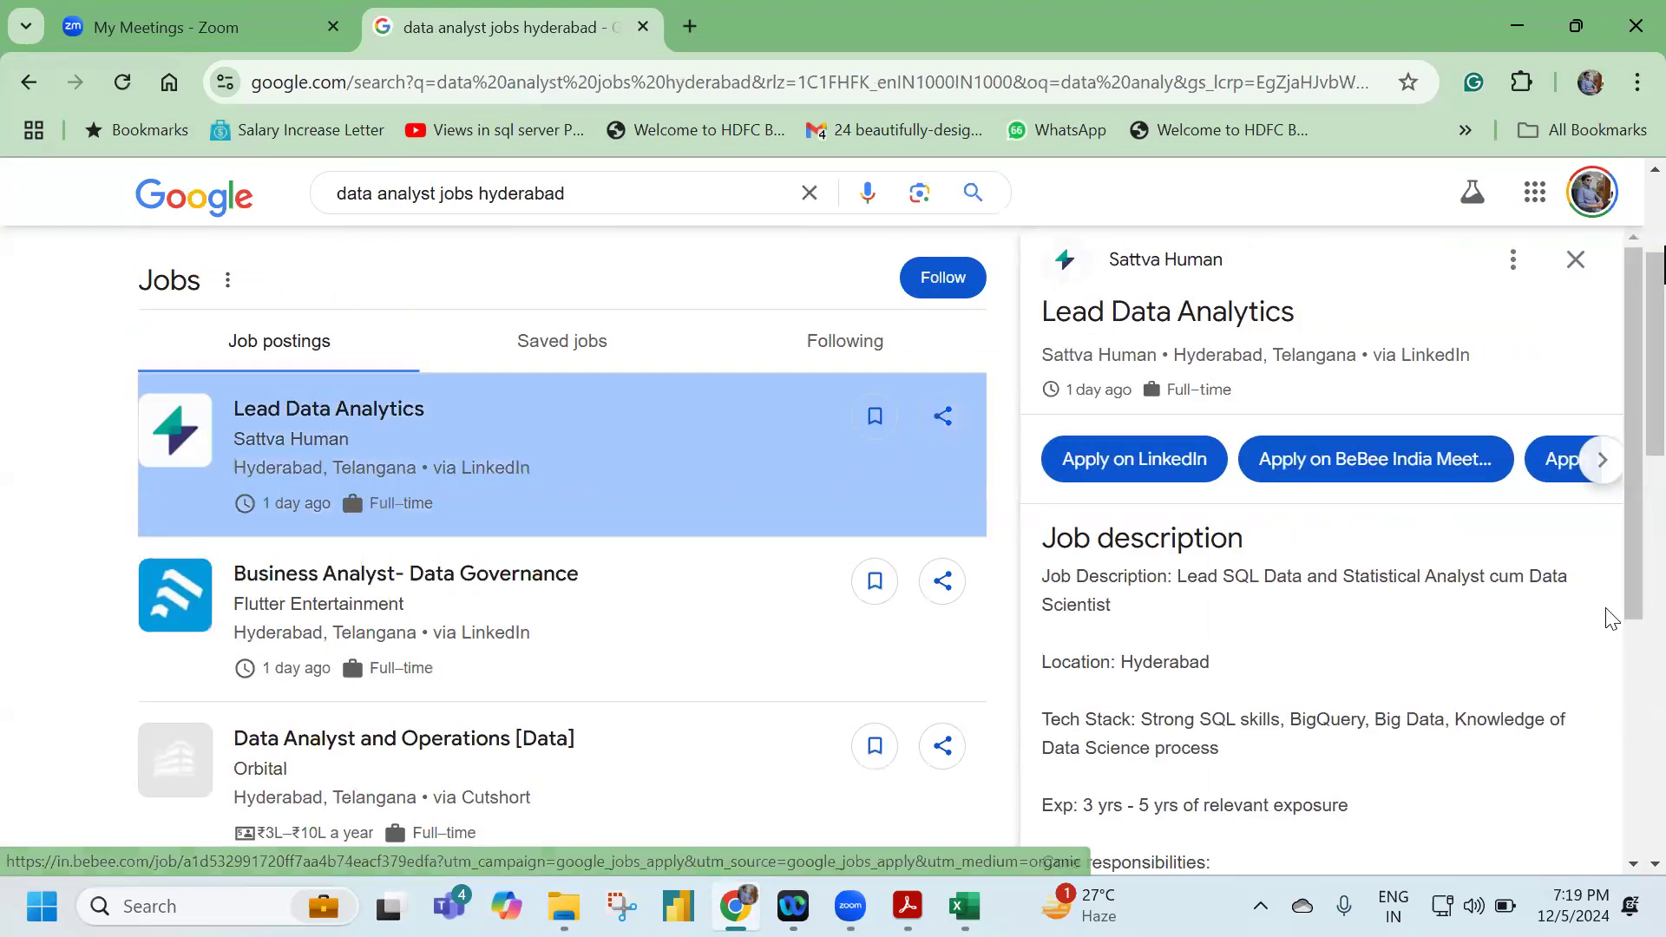
Show the full job description of the Lead Data Analytics posting and highlight the SQL skill in its tech stack.
{"action": "scroll", "coordinate": [1609, 617], "scroll_direction": "down", "scroll_amount": 3}
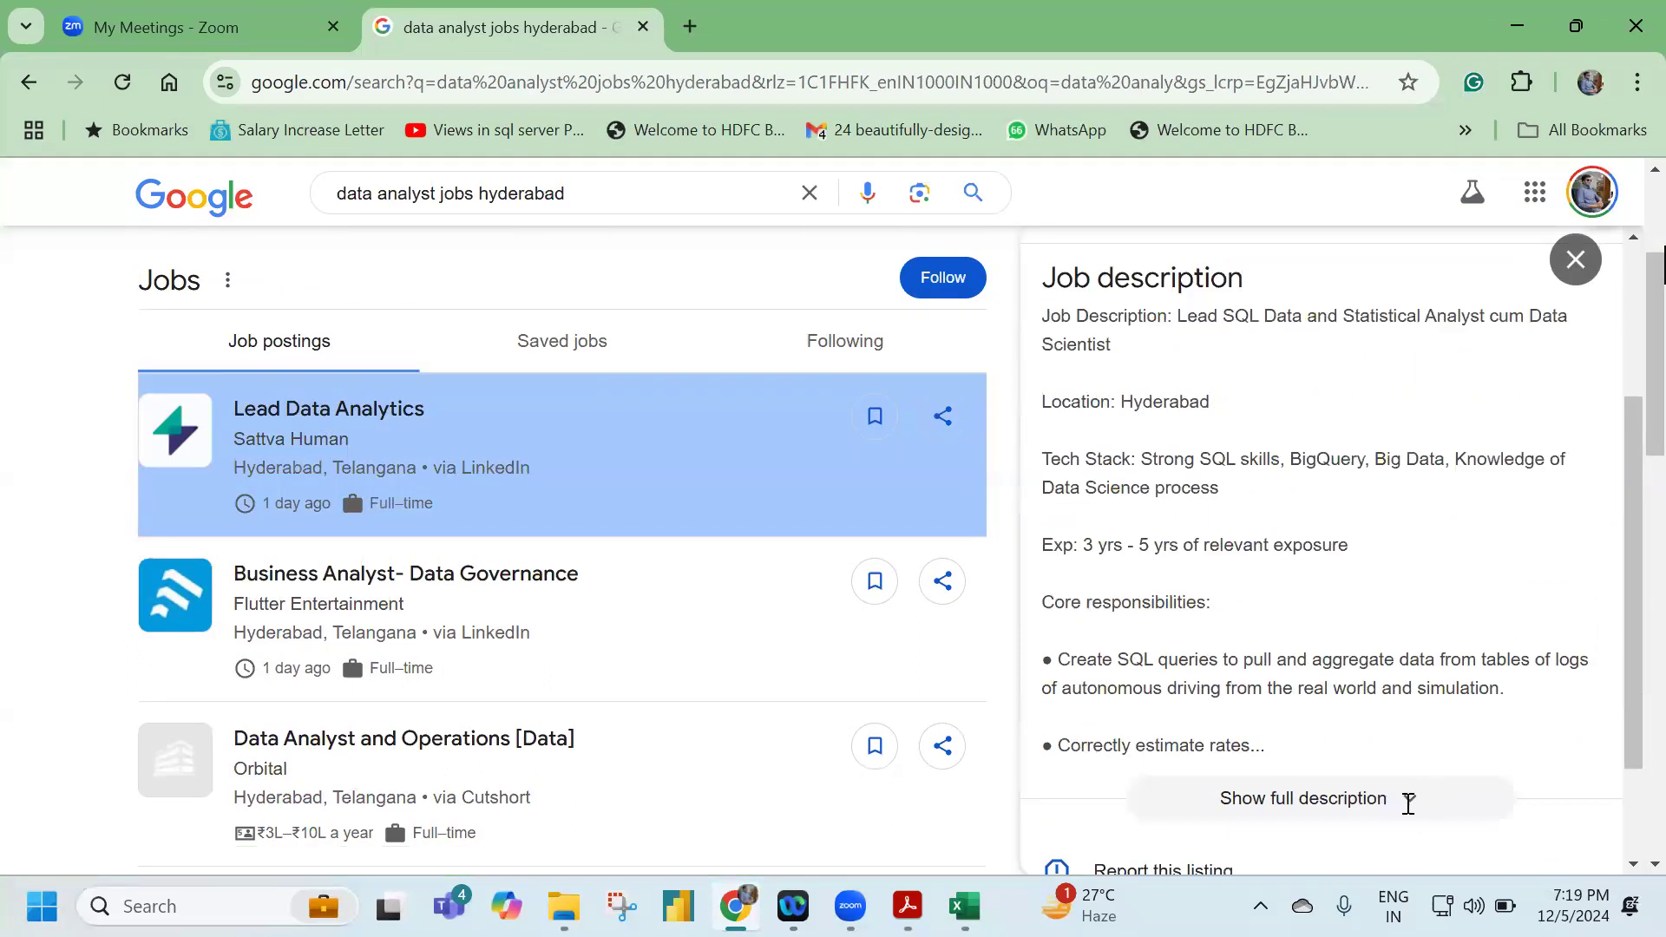
{"action": "left_click", "coordinate": [1407, 800]}
{"action": "left_click_drag", "start_coordinate": [1154, 466], "coordinate": [1239, 459]}
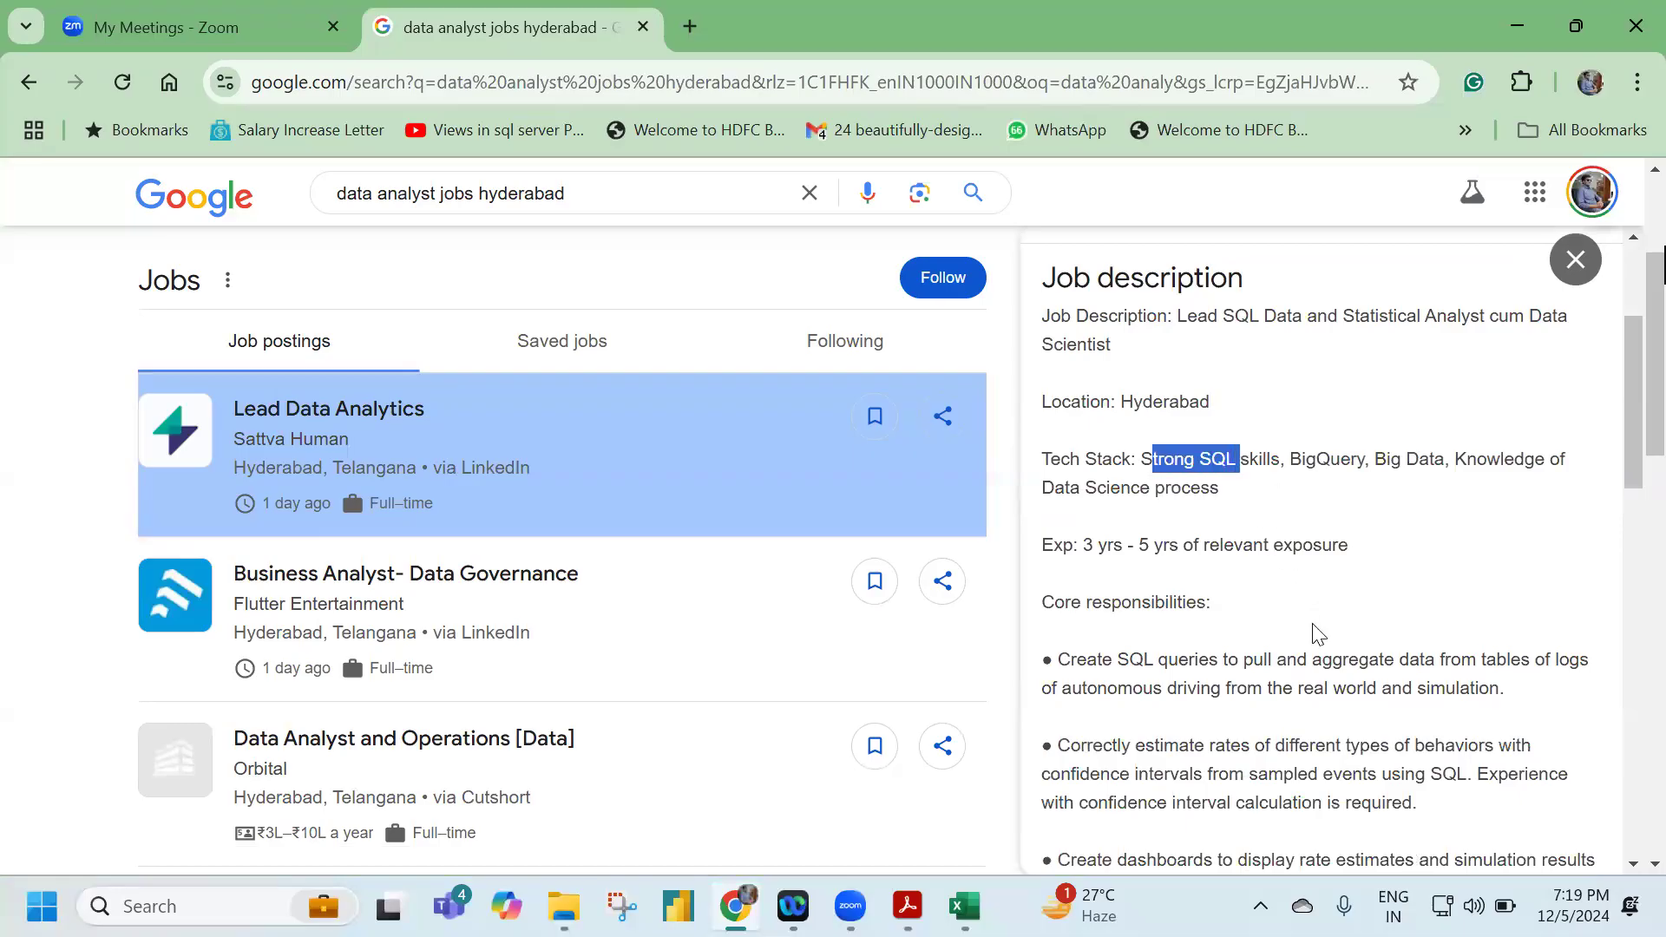
Review the core responsibilities, required SQL and statistics skills, and desired experience in the Lead Data Analytics description.
{"action": "scroll", "coordinate": [1313, 629], "scroll_direction": "down", "scroll_amount": 3}
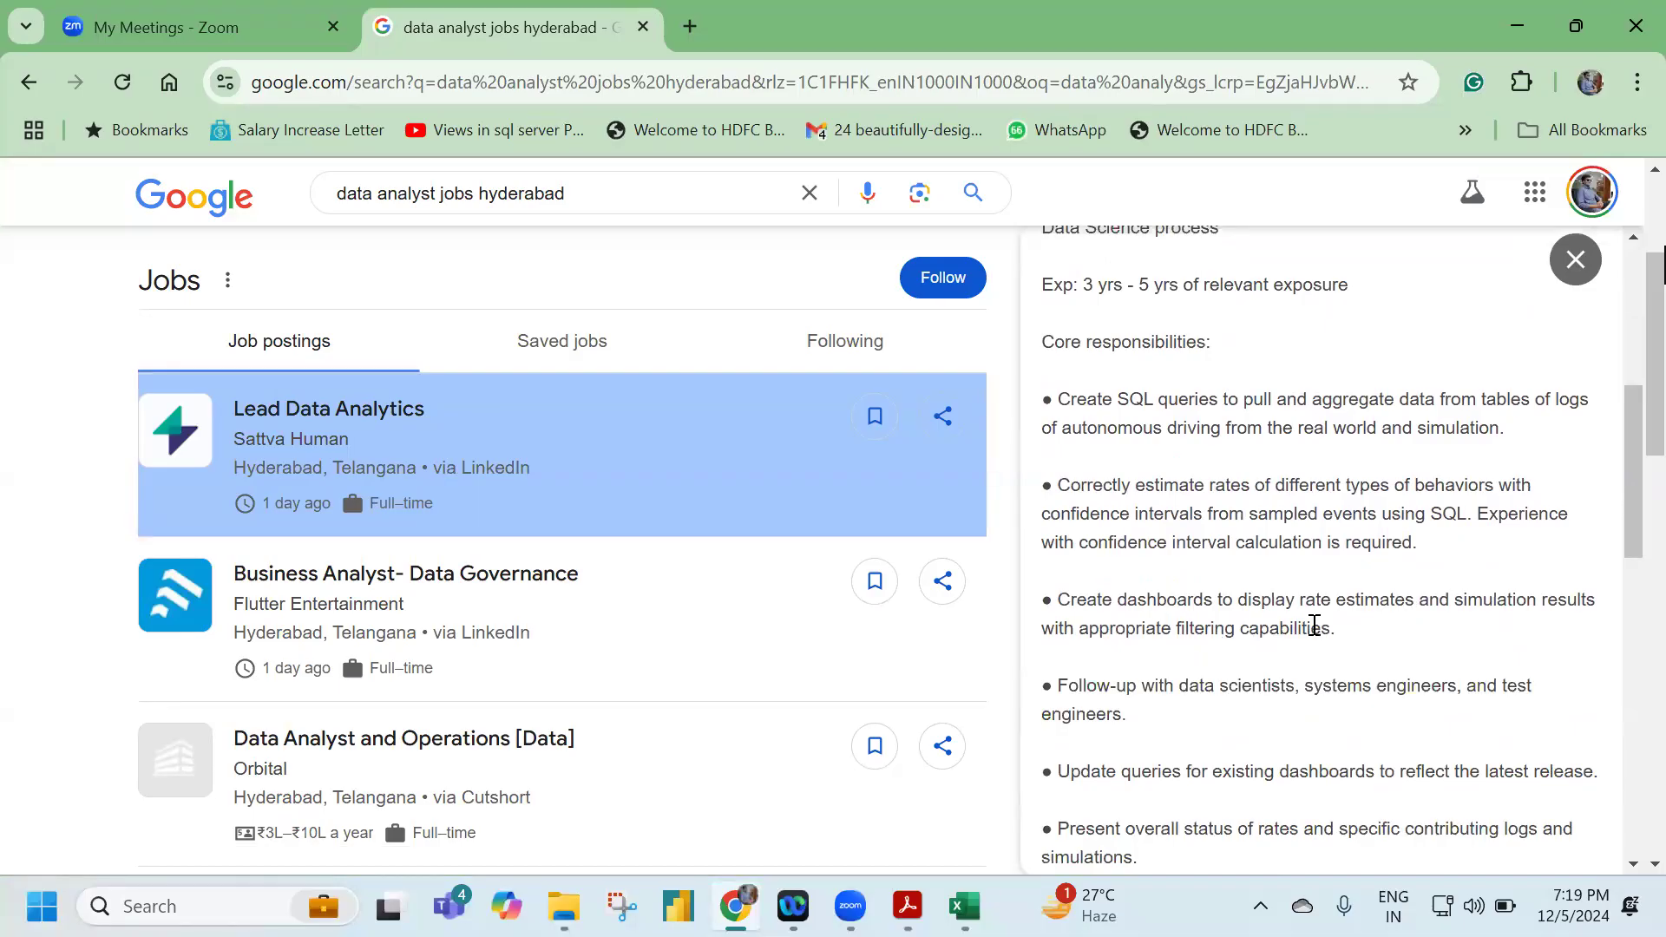
{"action": "scroll", "coordinate": [1315, 624], "scroll_direction": "down", "scroll_amount": 3}
{"action": "scroll", "coordinate": [1314, 624], "scroll_direction": "down", "scroll_amount": 2}
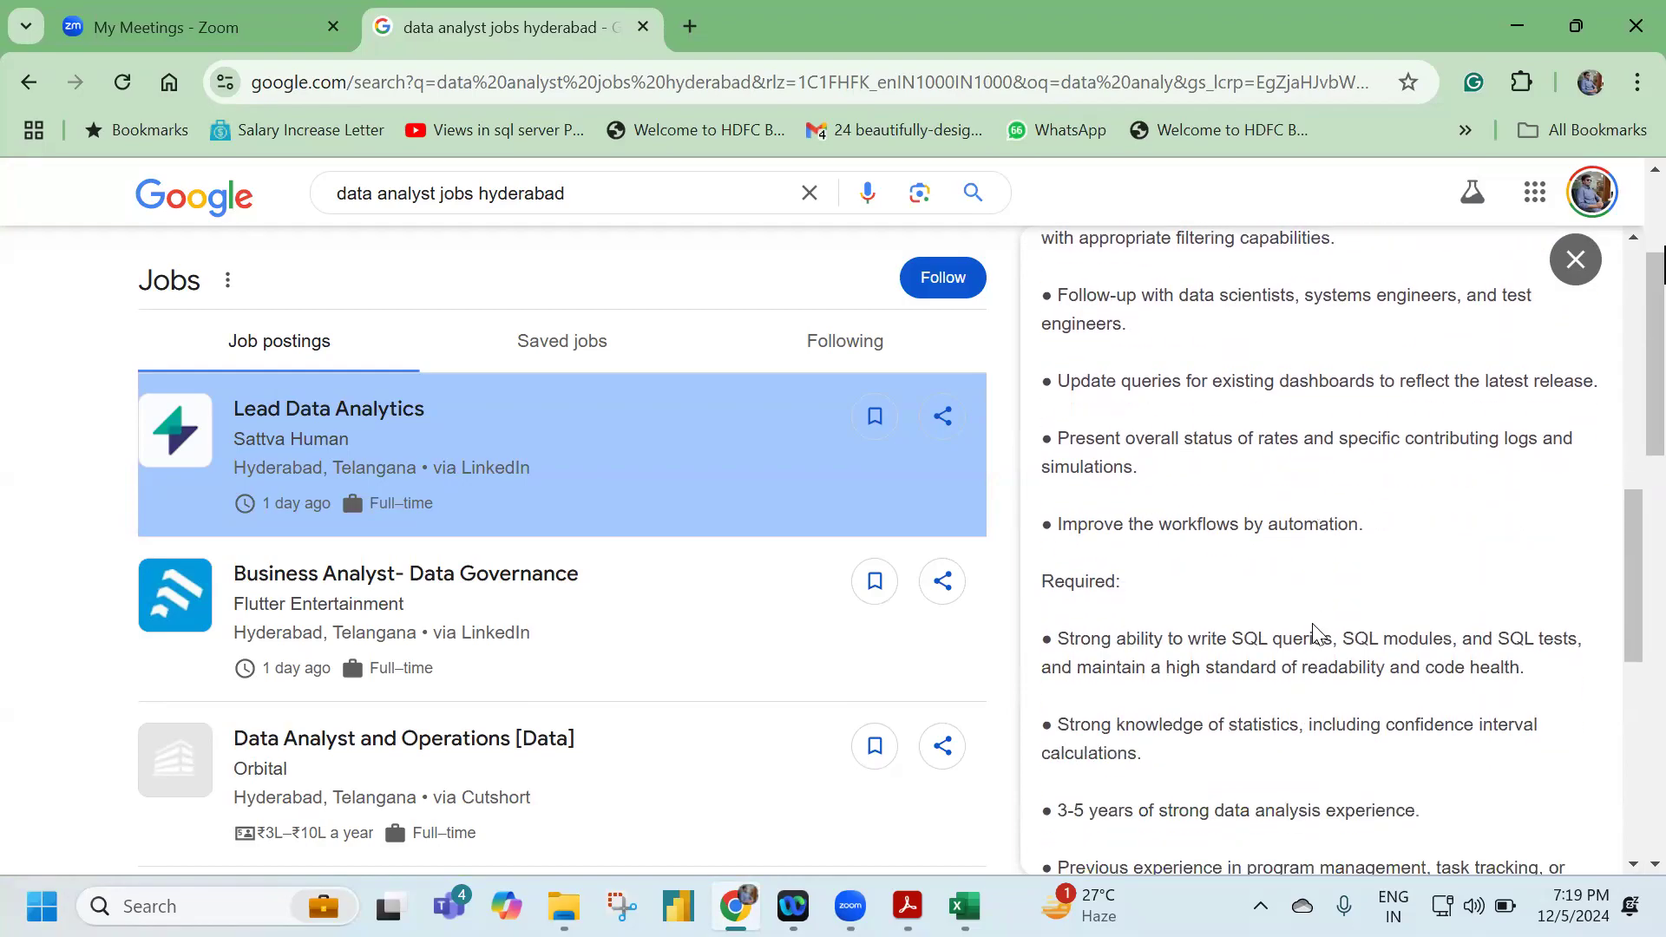
{"action": "left_click_drag", "start_coordinate": [1353, 629], "coordinate": [1492, 633]}
{"action": "scroll", "coordinate": [1394, 669], "scroll_direction": "down", "scroll_amount": 6}
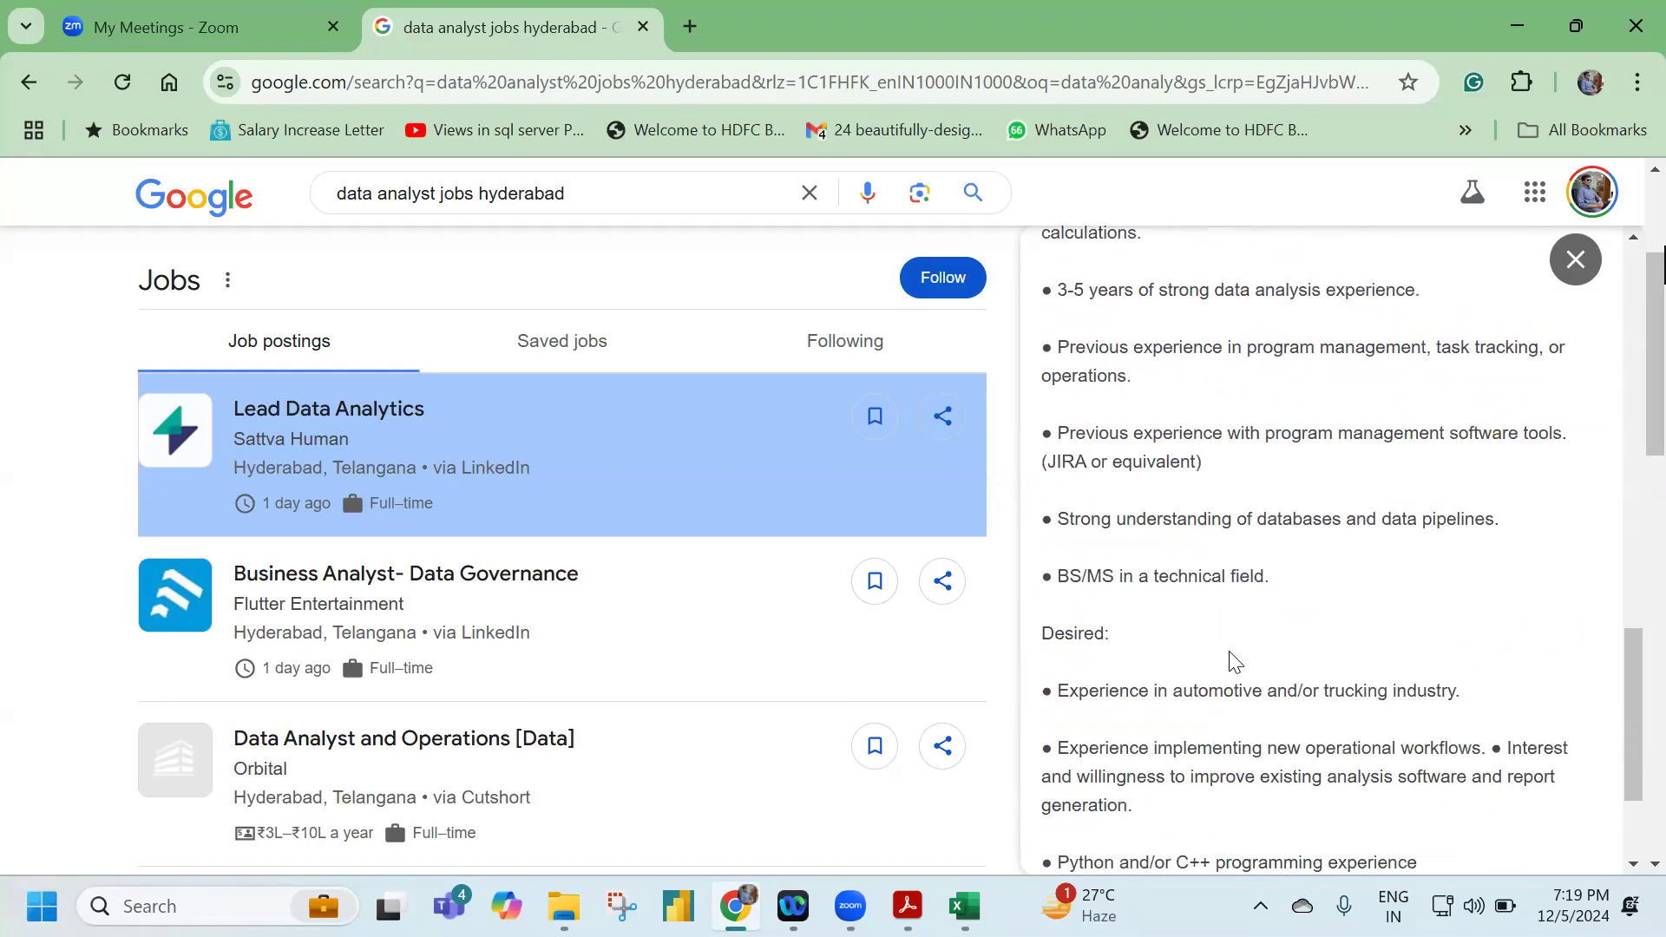
Open the Business Analyst- Data Governance posting from Flutter Entertainment and show its full job description.
{"action": "scroll", "coordinate": [1233, 661], "scroll_direction": "down", "scroll_amount": 2}
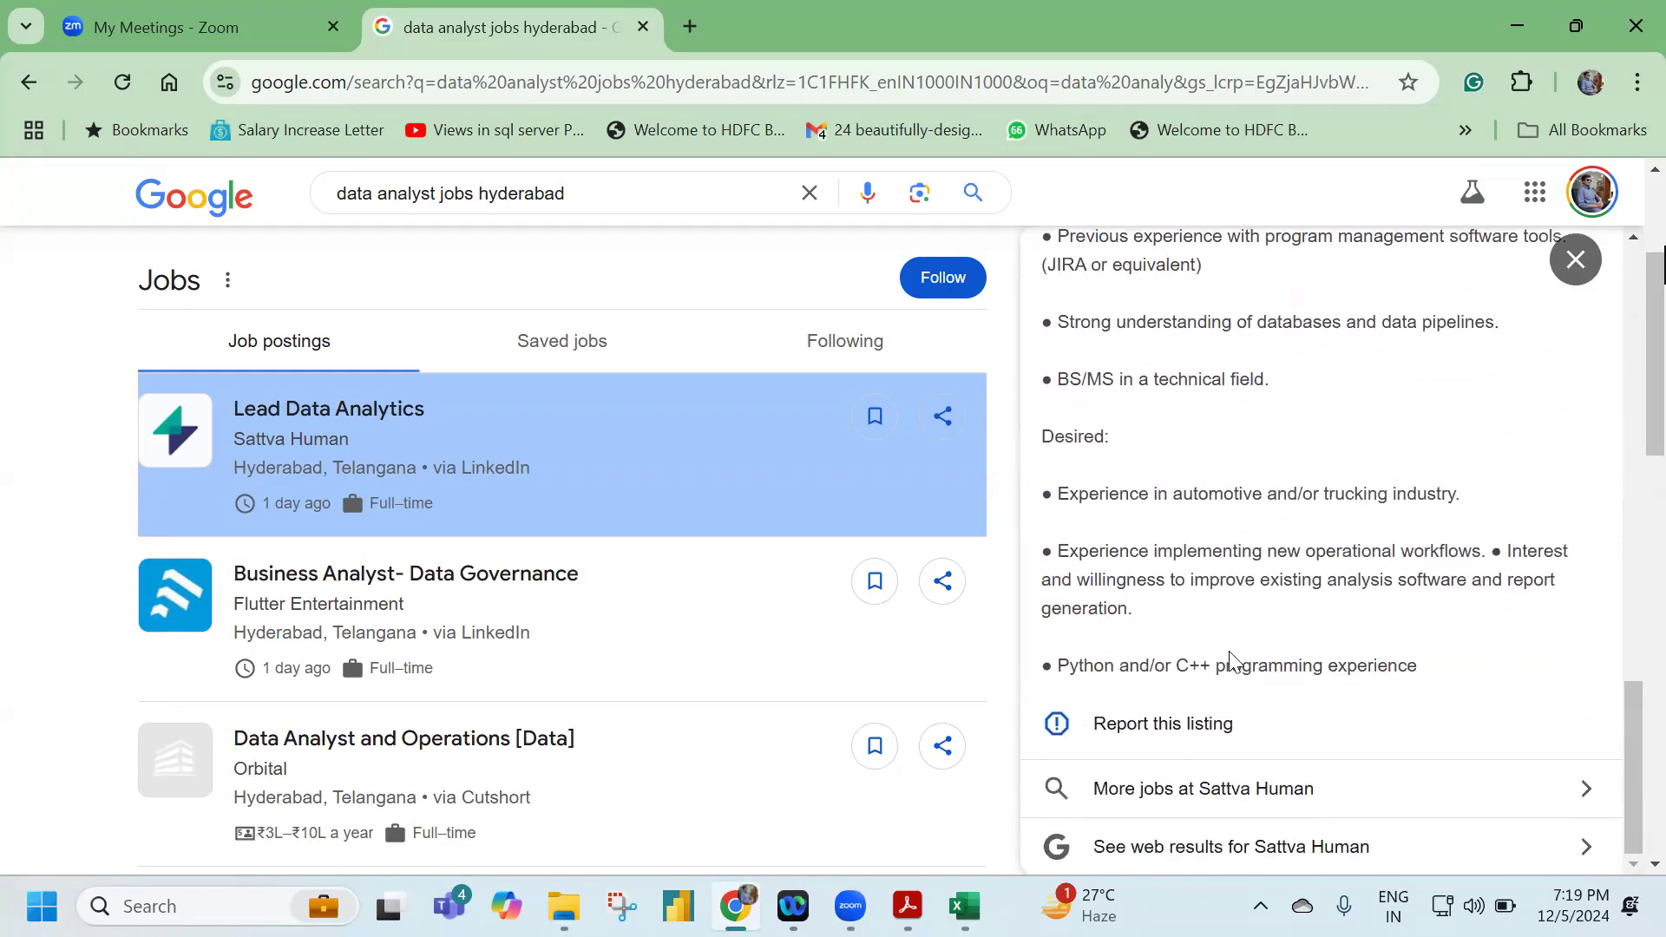
{"action": "left_click", "coordinate": [543, 581]}
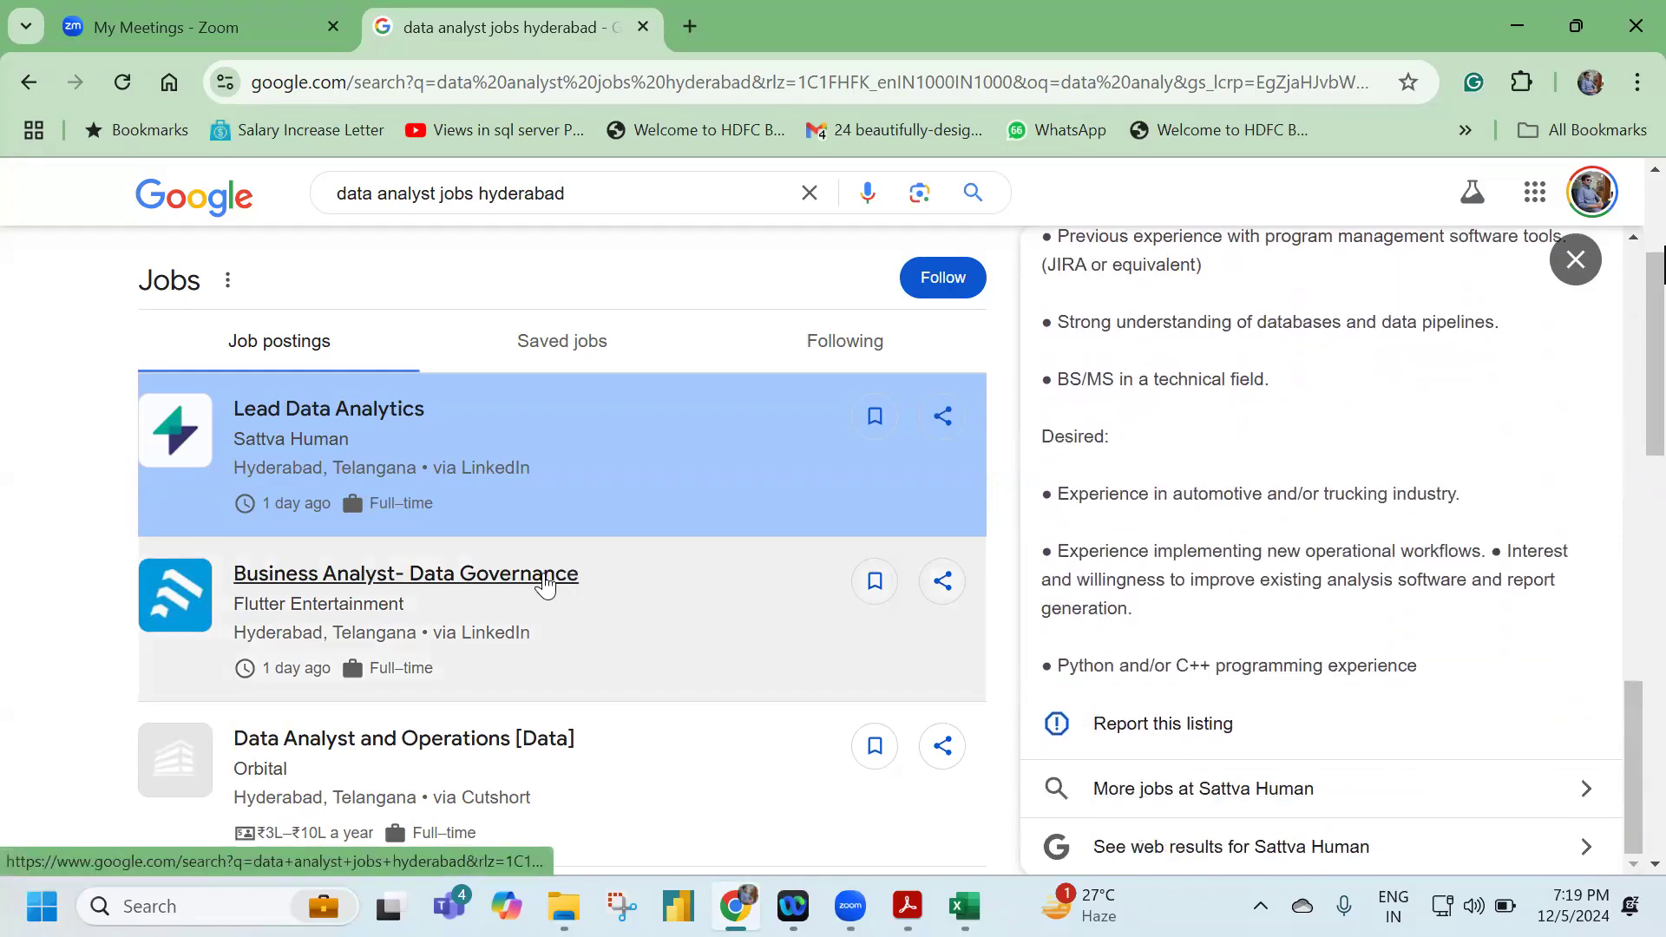
{"action": "scroll", "coordinate": [1317, 601], "scroll_direction": "down", "scroll_amount": 3}
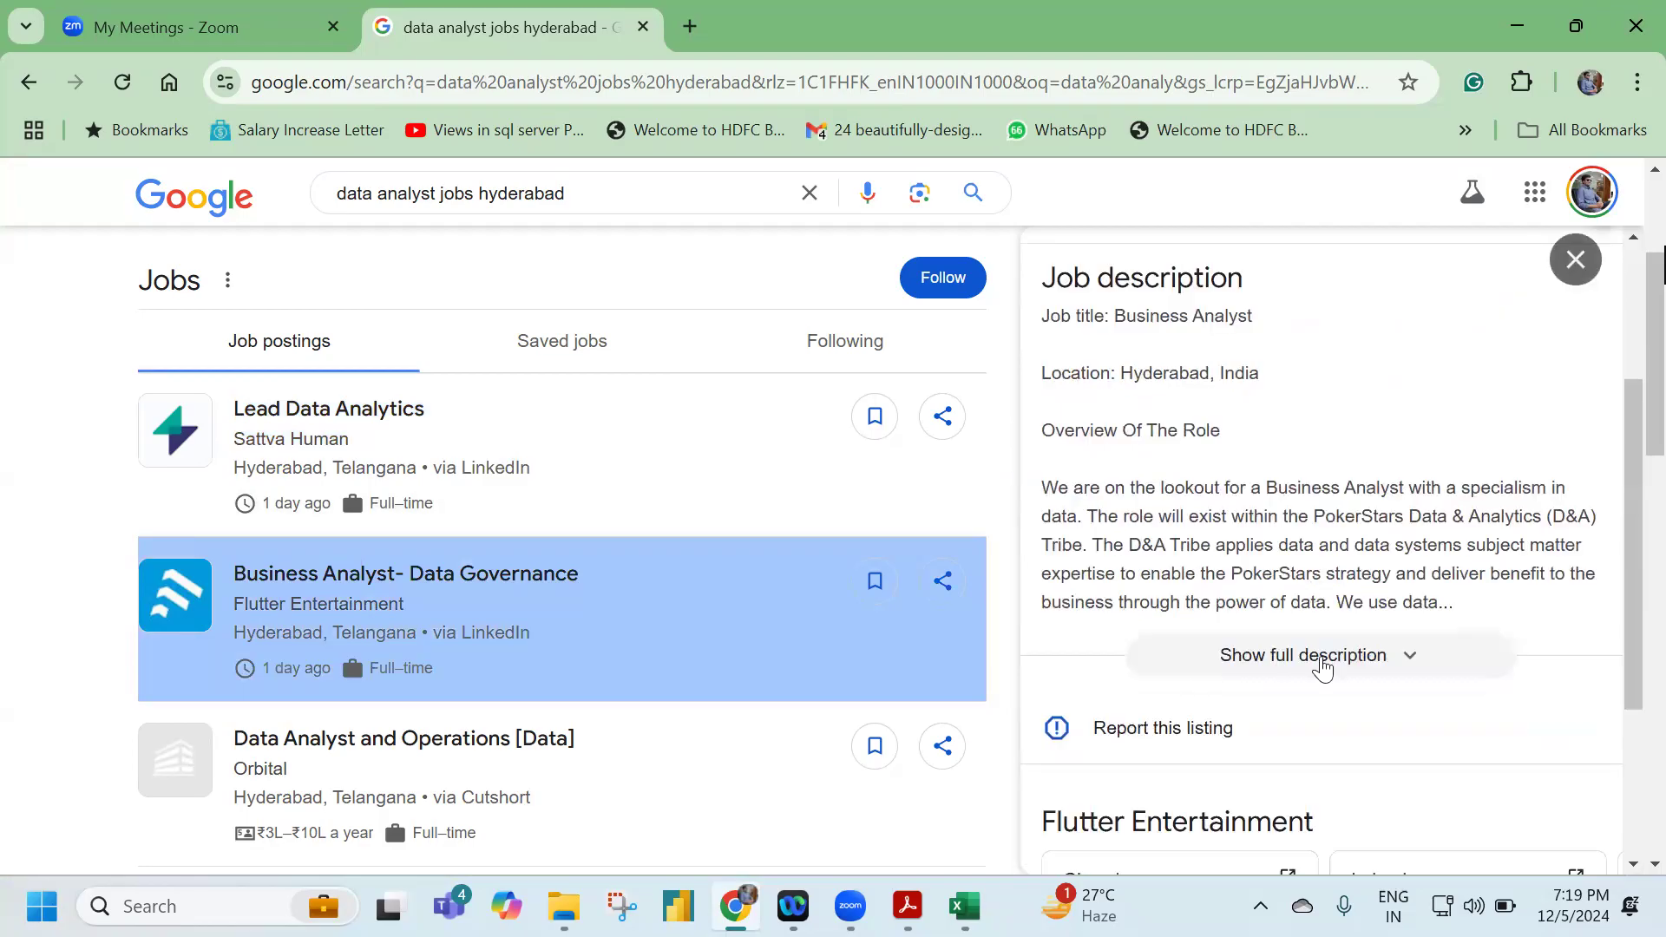
{"action": "left_click", "coordinate": [1315, 657]}
{"action": "scroll", "coordinate": [1313, 651], "scroll_direction": "down", "scroll_amount": 3}
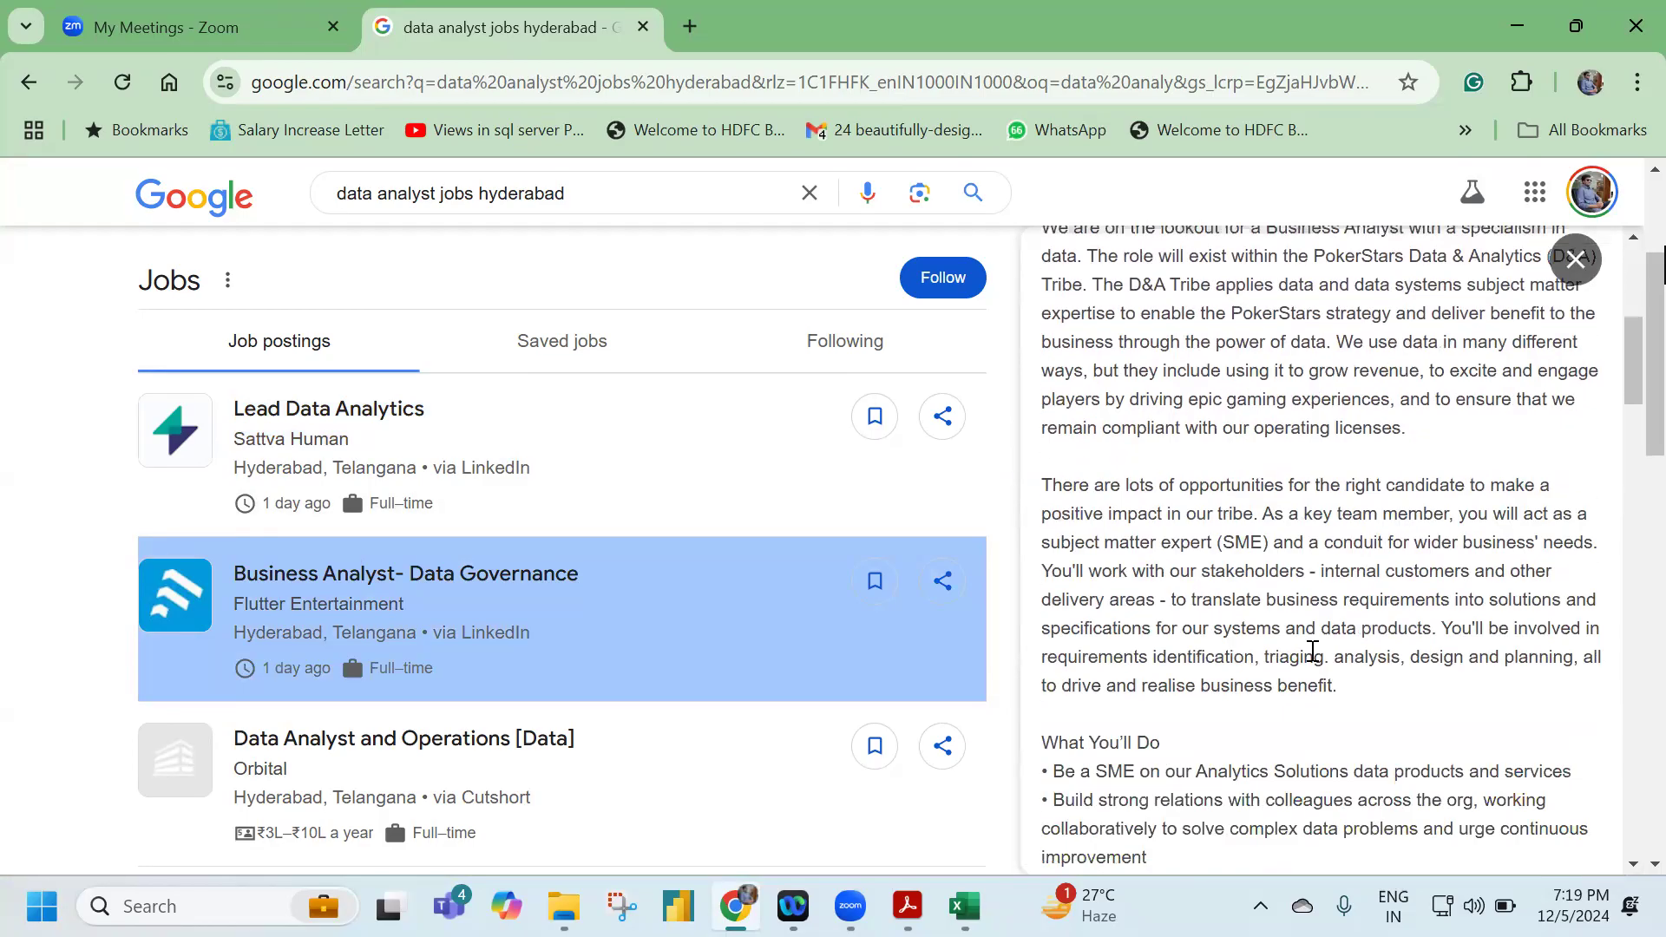
Review the What You'll Bring section of the Flutter Entertainment description and highlight part of the SQL and Python querying requirement.
{"action": "scroll", "coordinate": [1313, 651], "scroll_direction": "down", "scroll_amount": 9}
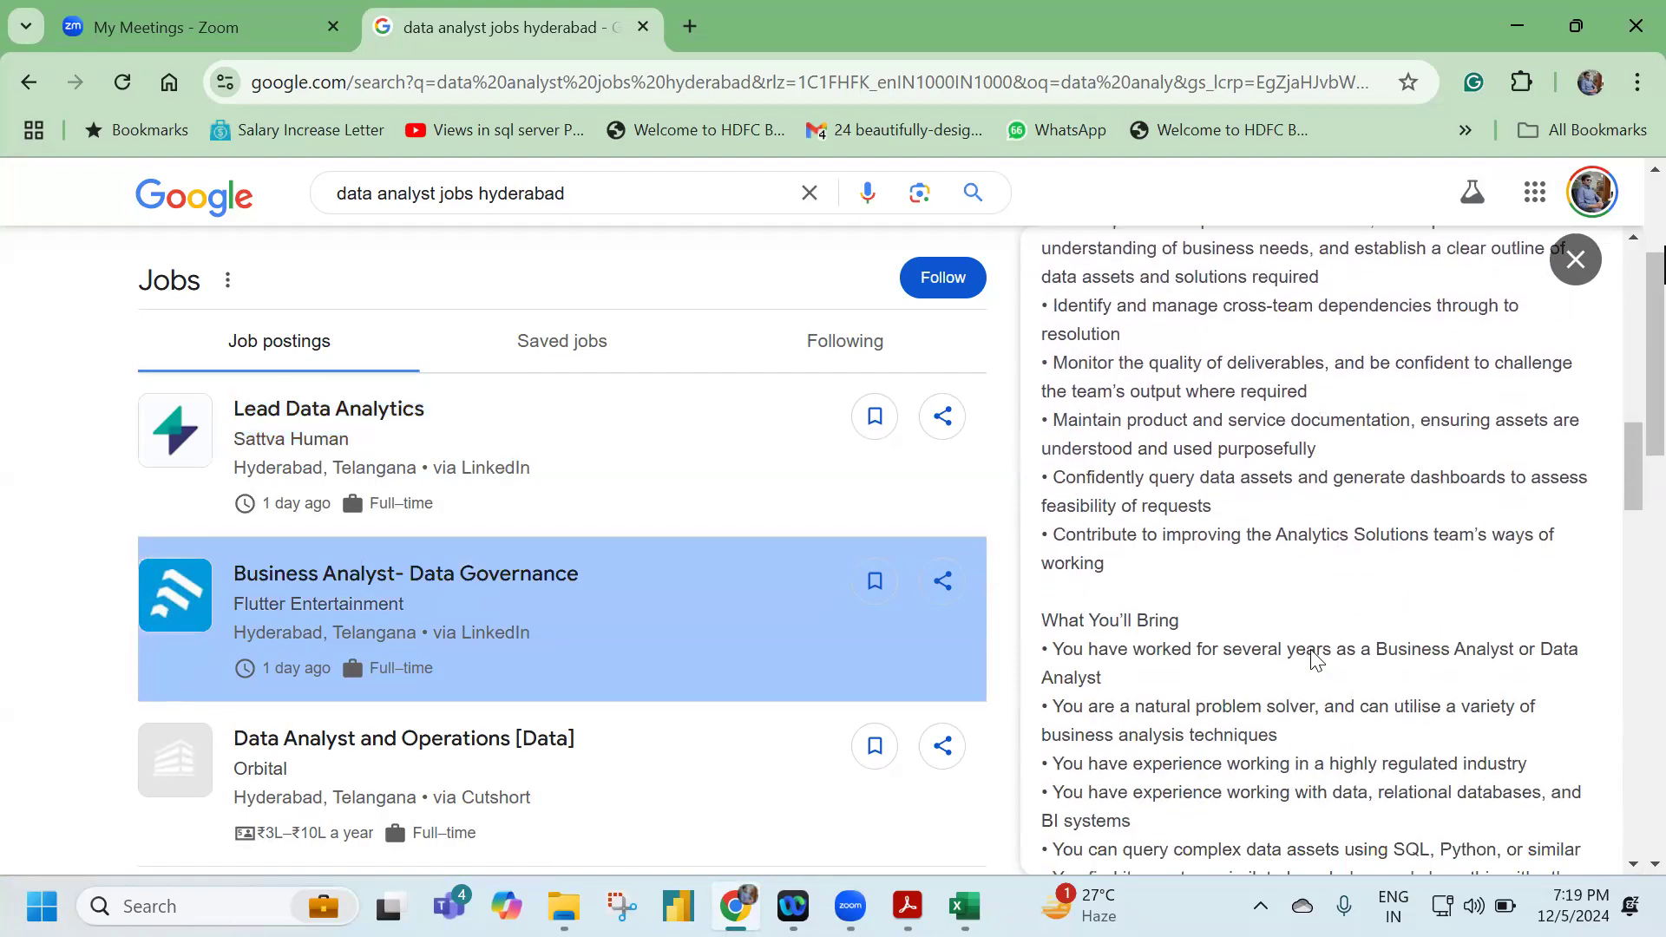
{"action": "scroll", "coordinate": [1313, 650], "scroll_direction": "down", "scroll_amount": 2}
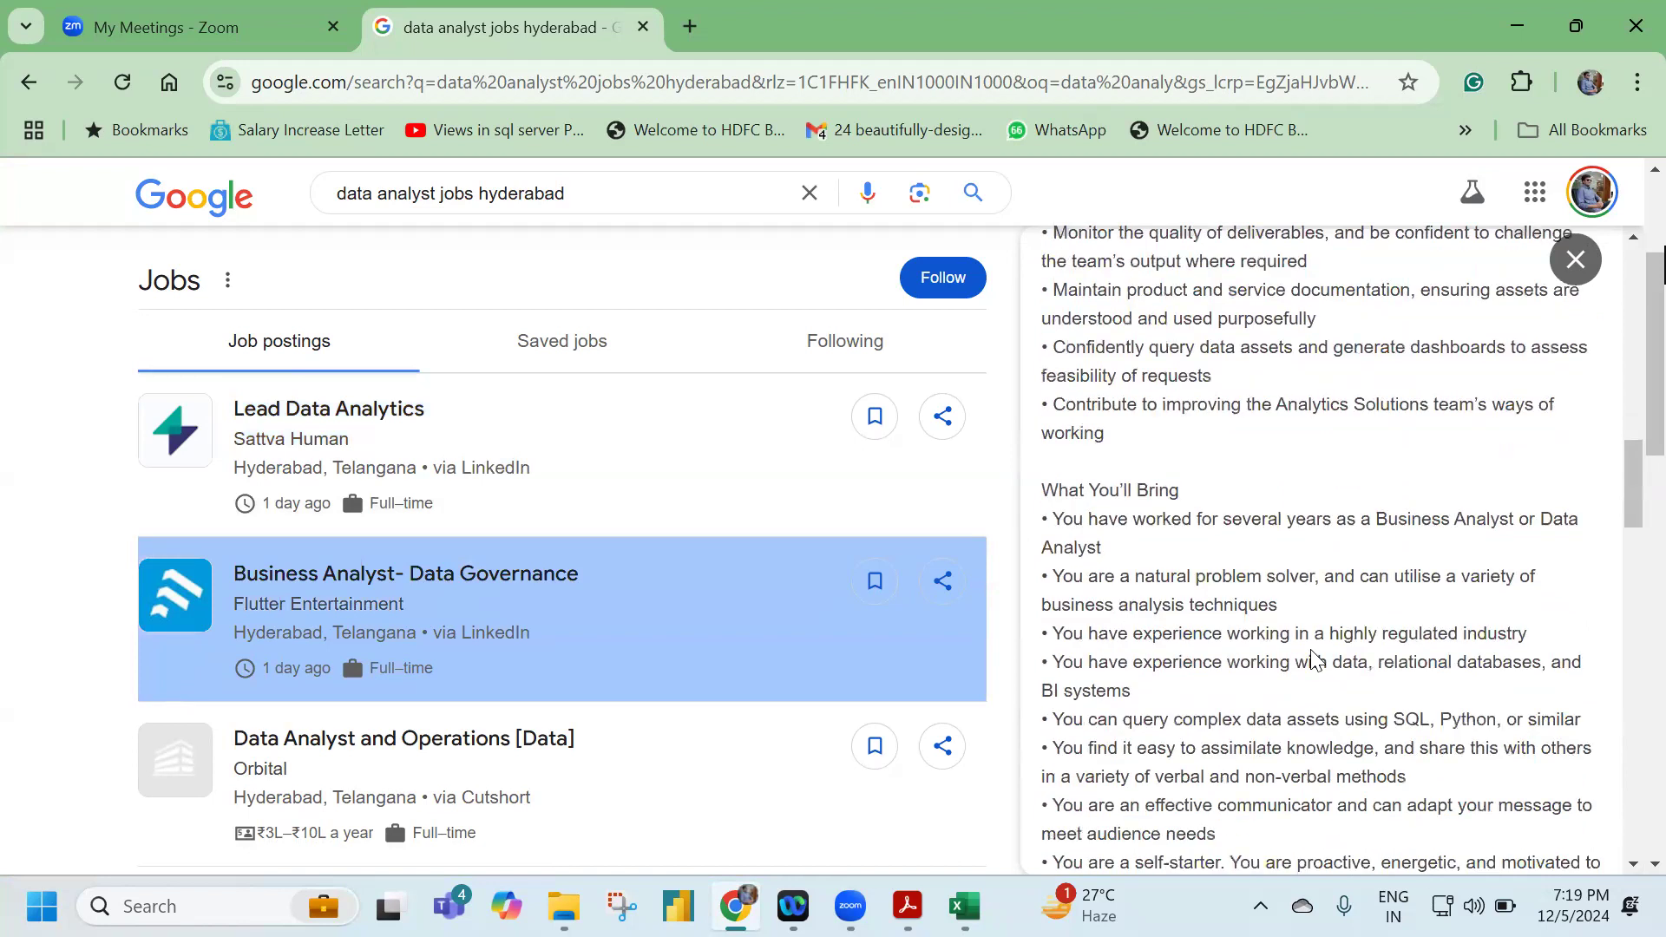
{"action": "scroll", "coordinate": [1312, 657], "scroll_direction": "down", "scroll_amount": 2}
{"action": "left_click_drag", "start_coordinate": [1390, 589], "coordinate": [1578, 582]}
{"action": "left_click", "coordinate": [1468, 587]}
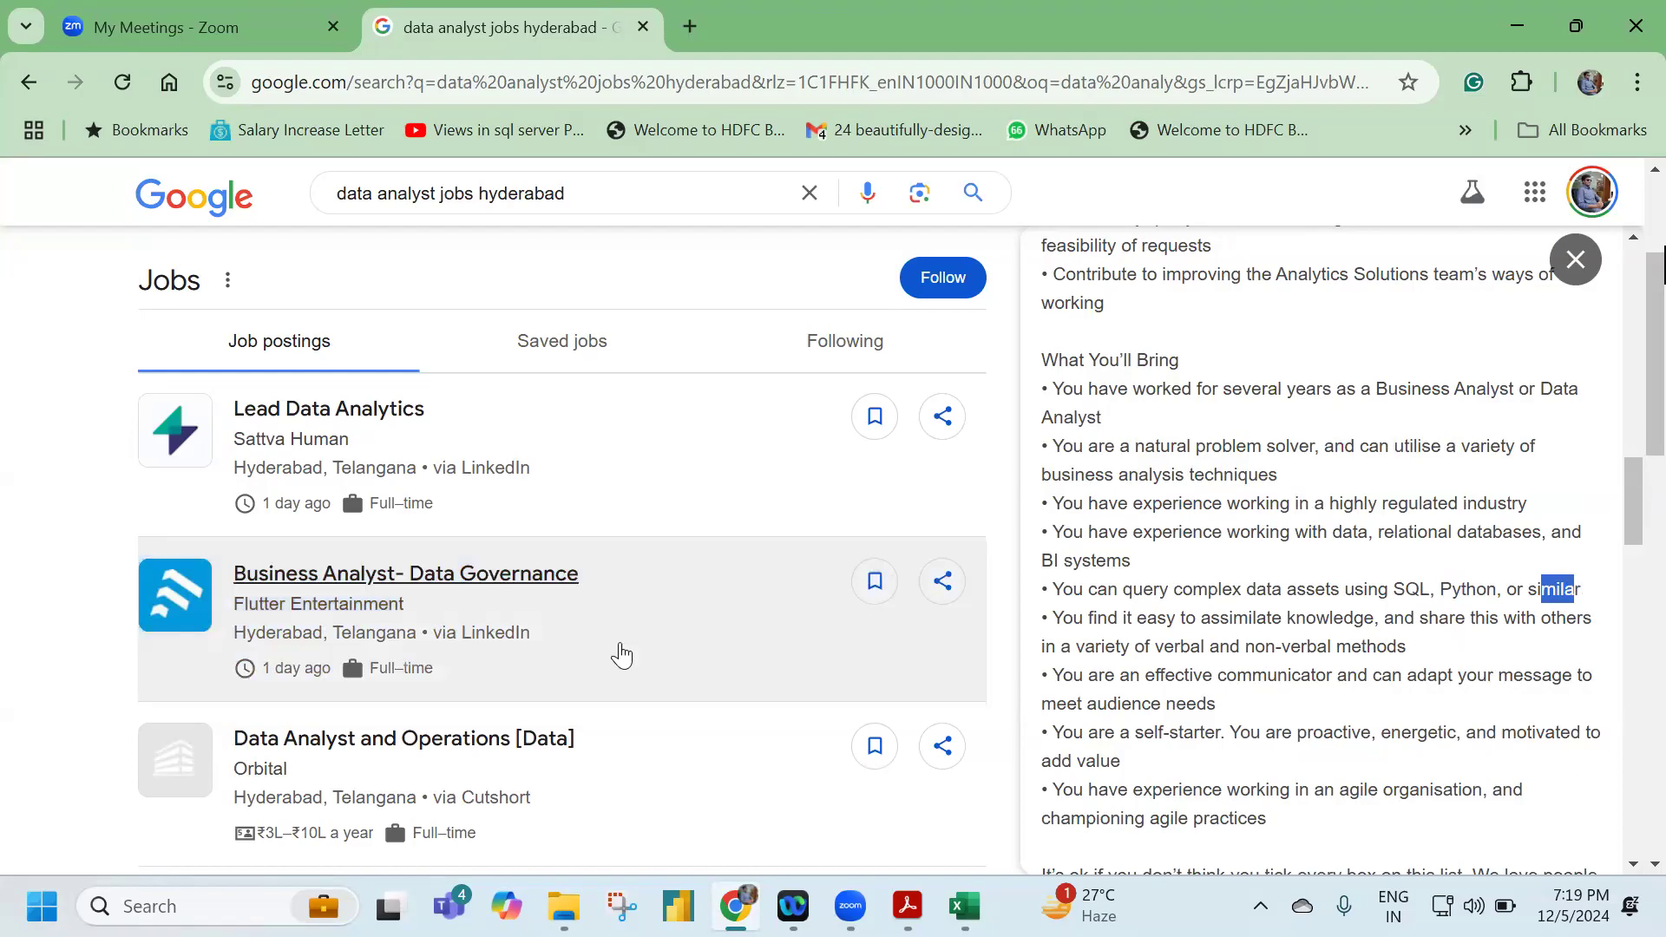
Open the Cyber R&R - ER&CS - Data Analytics - Associate posting from PwC Acceleration Centers and show its full description.
{"action": "scroll", "coordinate": [529, 621], "scroll_direction": "down", "scroll_amount": 3}
{"action": "left_click", "coordinate": [592, 651]}
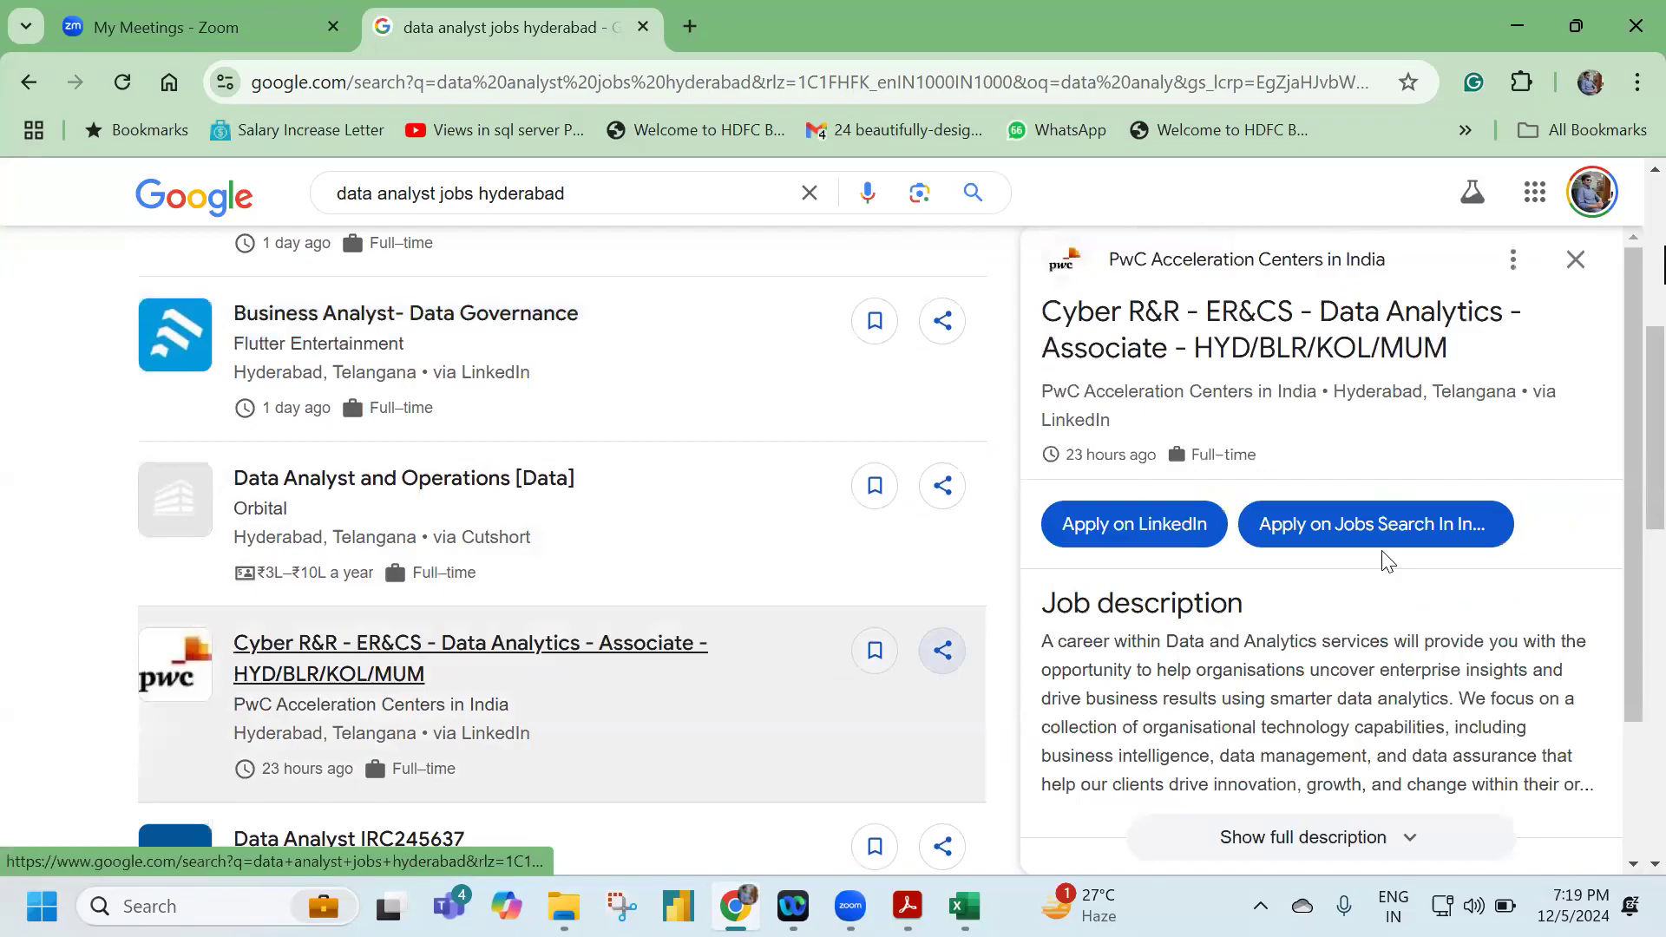
{"action": "scroll", "coordinate": [1377, 584], "scroll_direction": "down", "scroll_amount": 2}
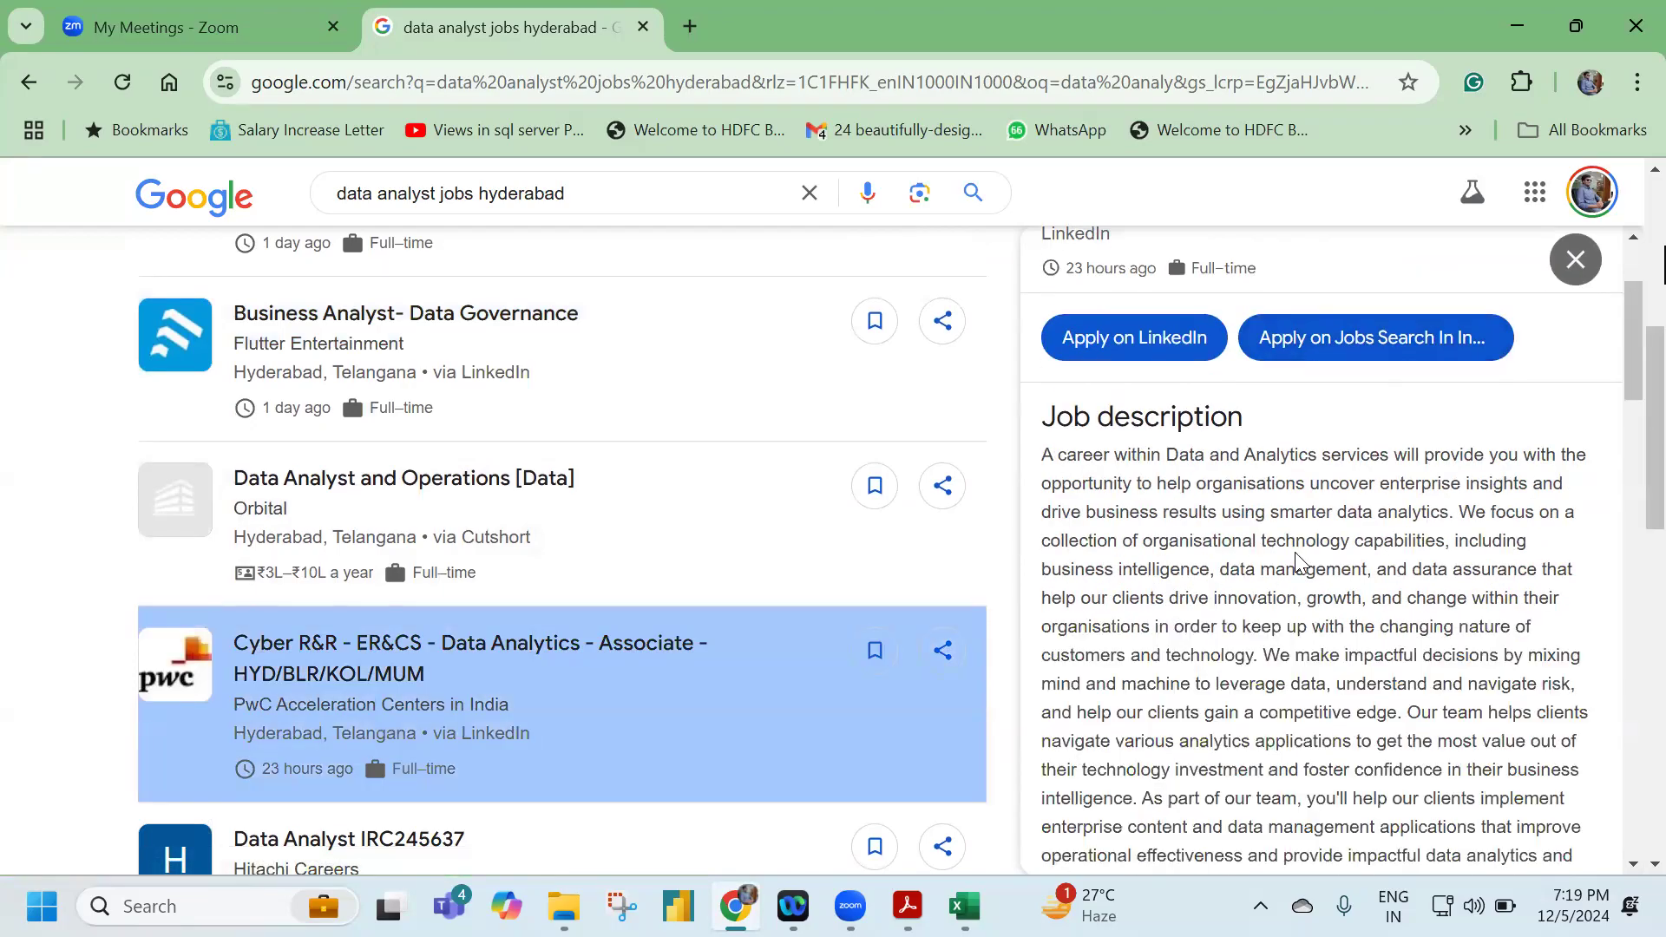
{"action": "scroll", "coordinate": [1299, 562], "scroll_direction": "down", "scroll_amount": 10}
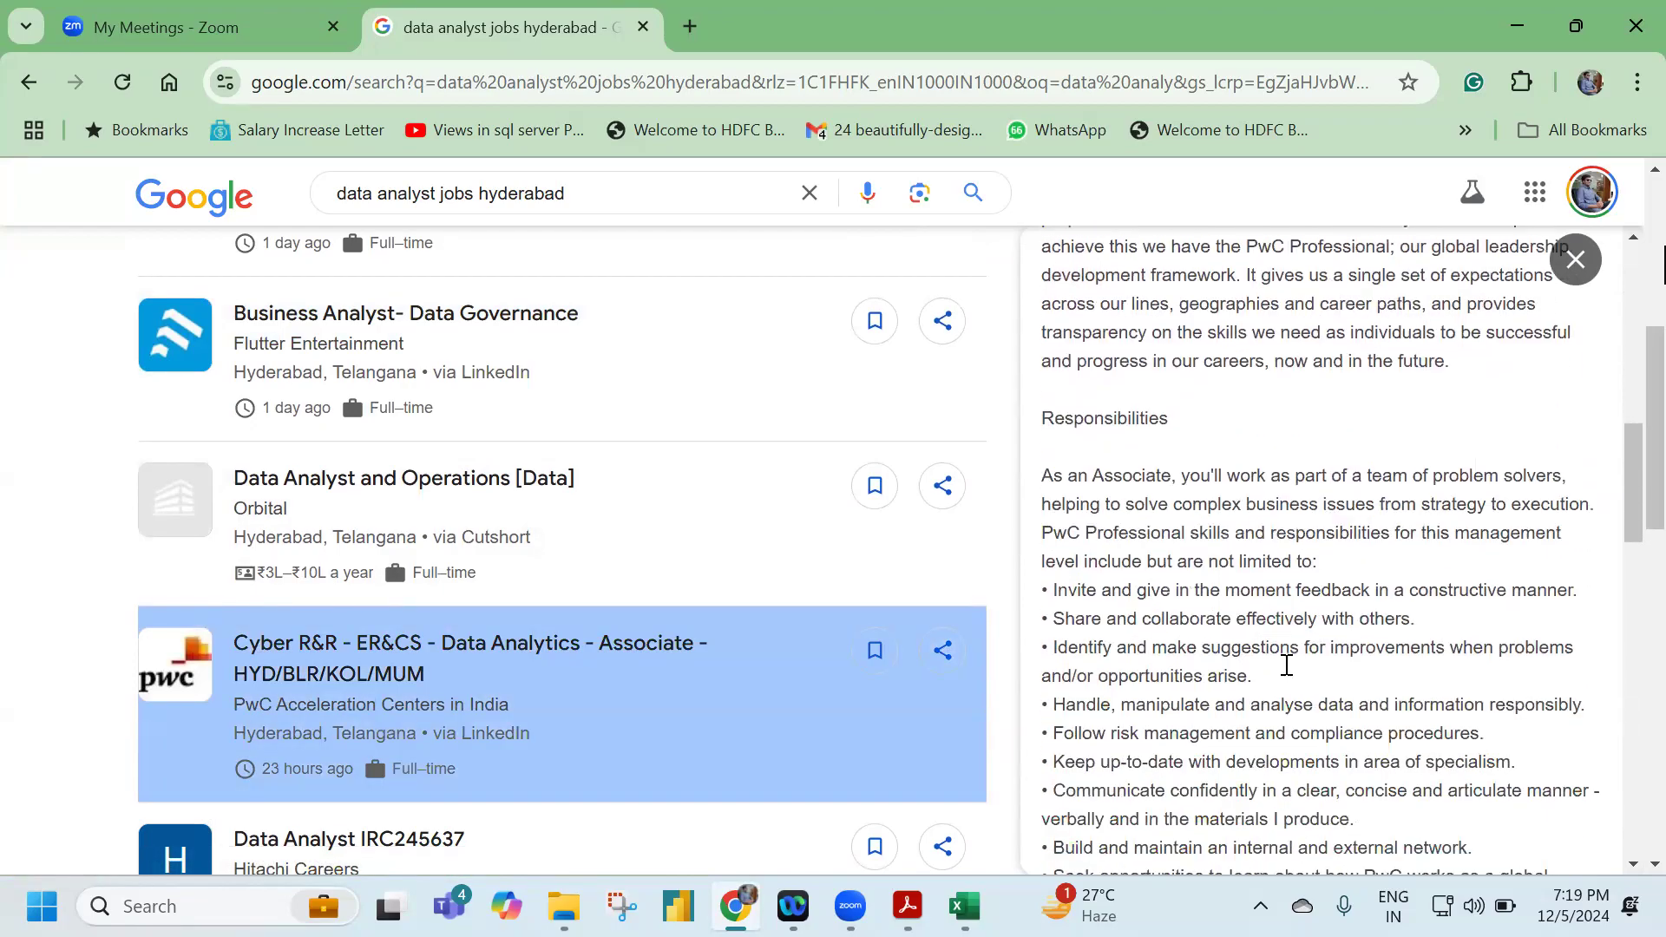
Highlight the SQL, Tableau, Power BI, Excel responsibility and the Alteryx, Python tools in the PwC Data Analytics Associate description.
{"action": "scroll", "coordinate": [1286, 666], "scroll_direction": "down", "scroll_amount": 2}
{"action": "scroll", "coordinate": [1286, 666], "scroll_direction": "down", "scroll_amount": 9}
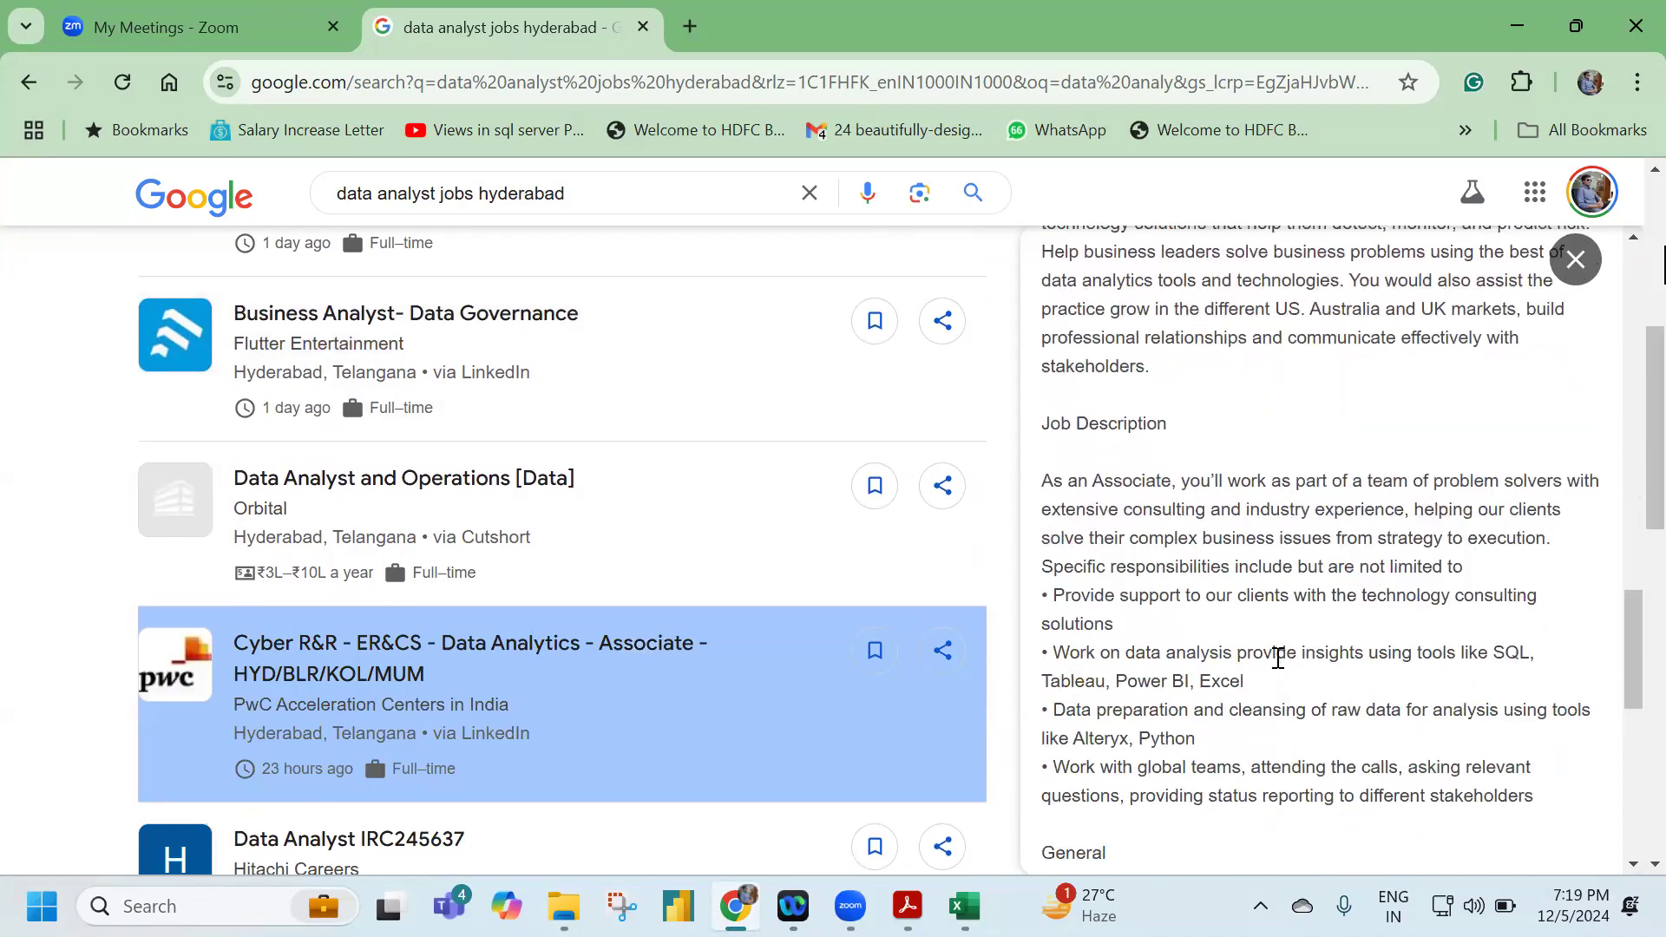
{"action": "scroll", "coordinate": [1282, 664], "scroll_direction": "down", "scroll_amount": 3}
{"action": "left_click_drag", "start_coordinate": [1063, 391], "coordinate": [1256, 427]}
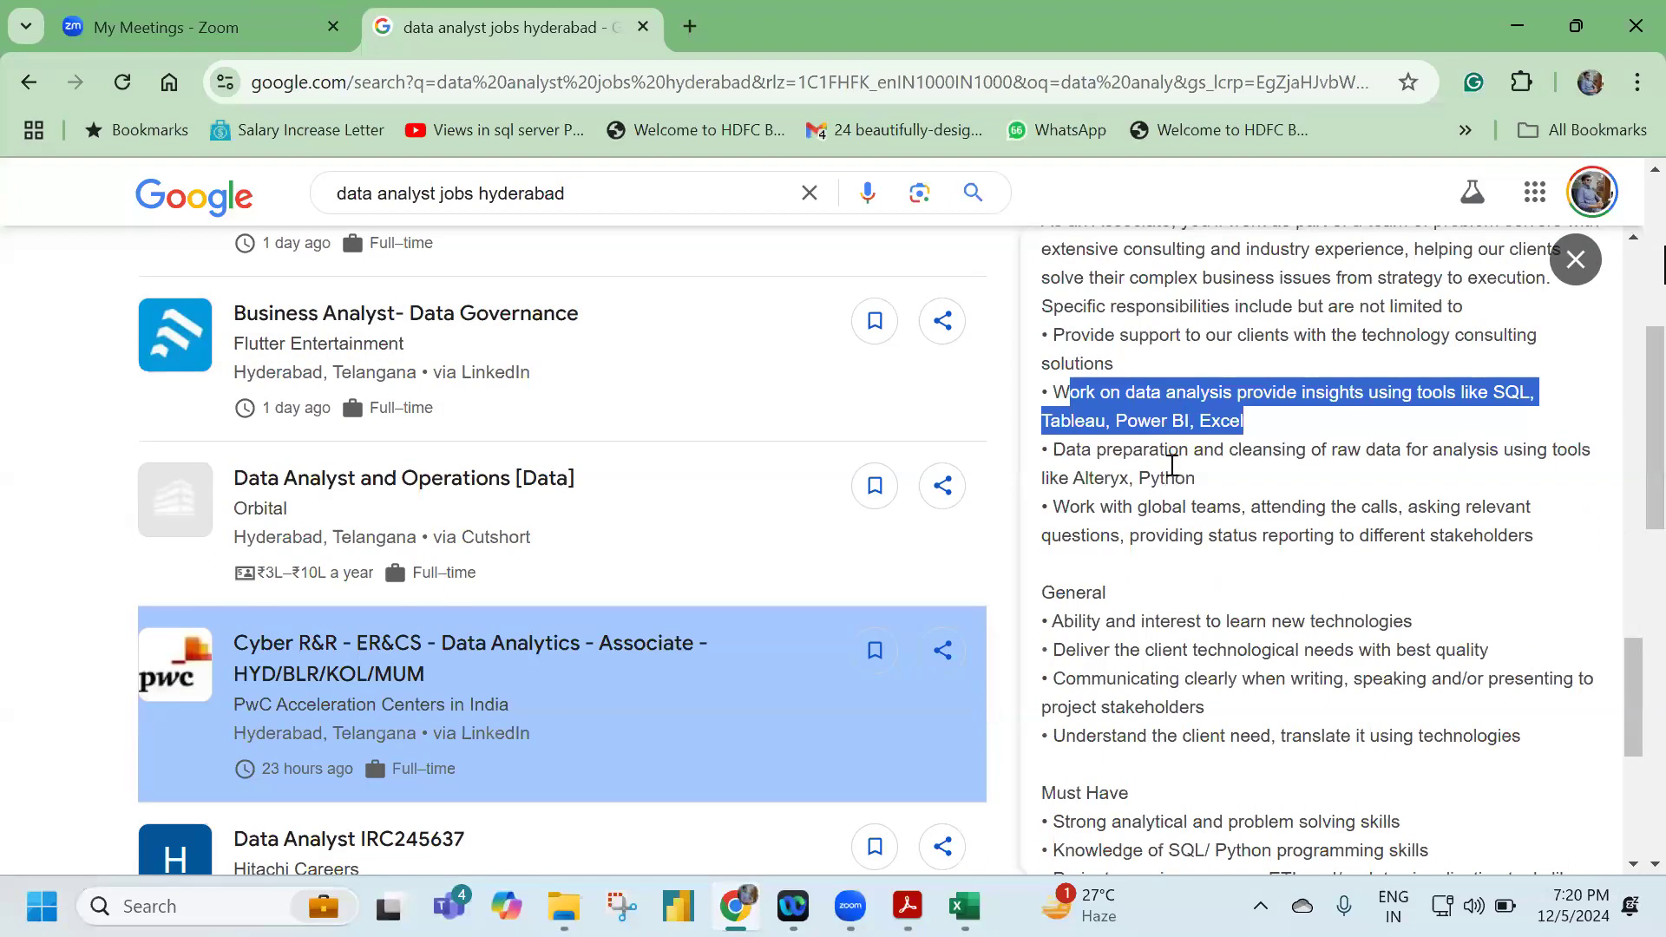
{"action": "left_click", "coordinate": [1142, 473]}
{"action": "left_click_drag", "start_coordinate": [1082, 480], "coordinate": [1163, 479]}
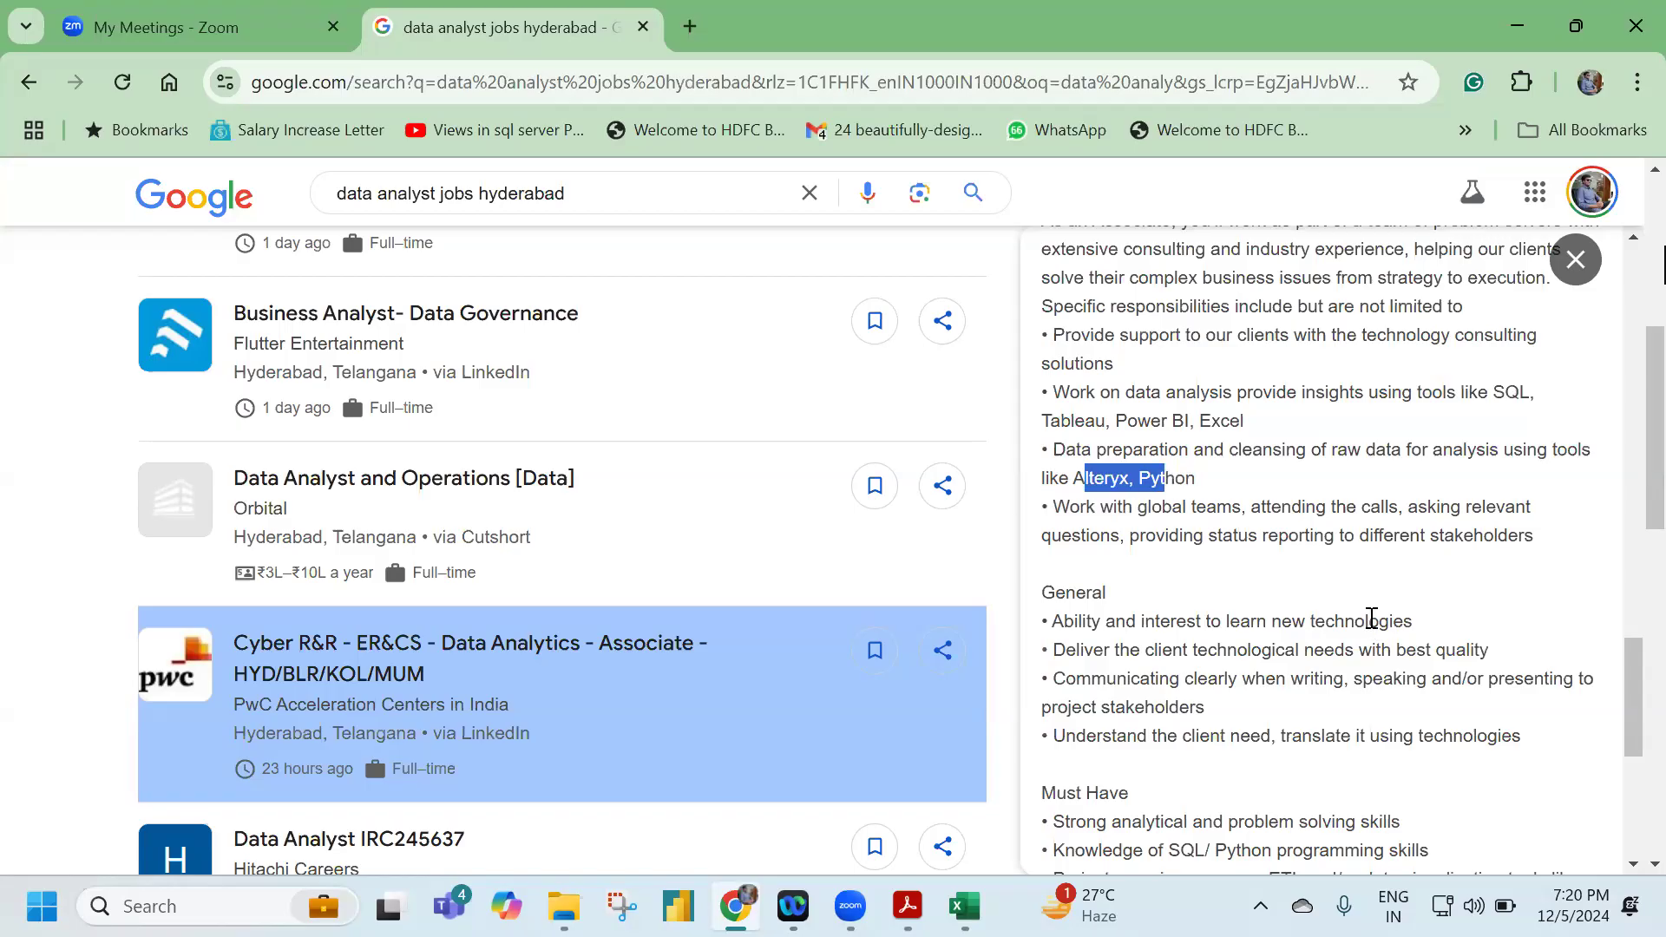
Open the Data Analyst IRC245637 posting from Hitachi Careers and show its full job description.
{"action": "scroll", "coordinate": [261, 555], "scroll_direction": "down", "scroll_amount": 5}
{"action": "left_click", "coordinate": [363, 466]}
{"action": "scroll", "coordinate": [1440, 599], "scroll_direction": "down", "scroll_amount": 3}
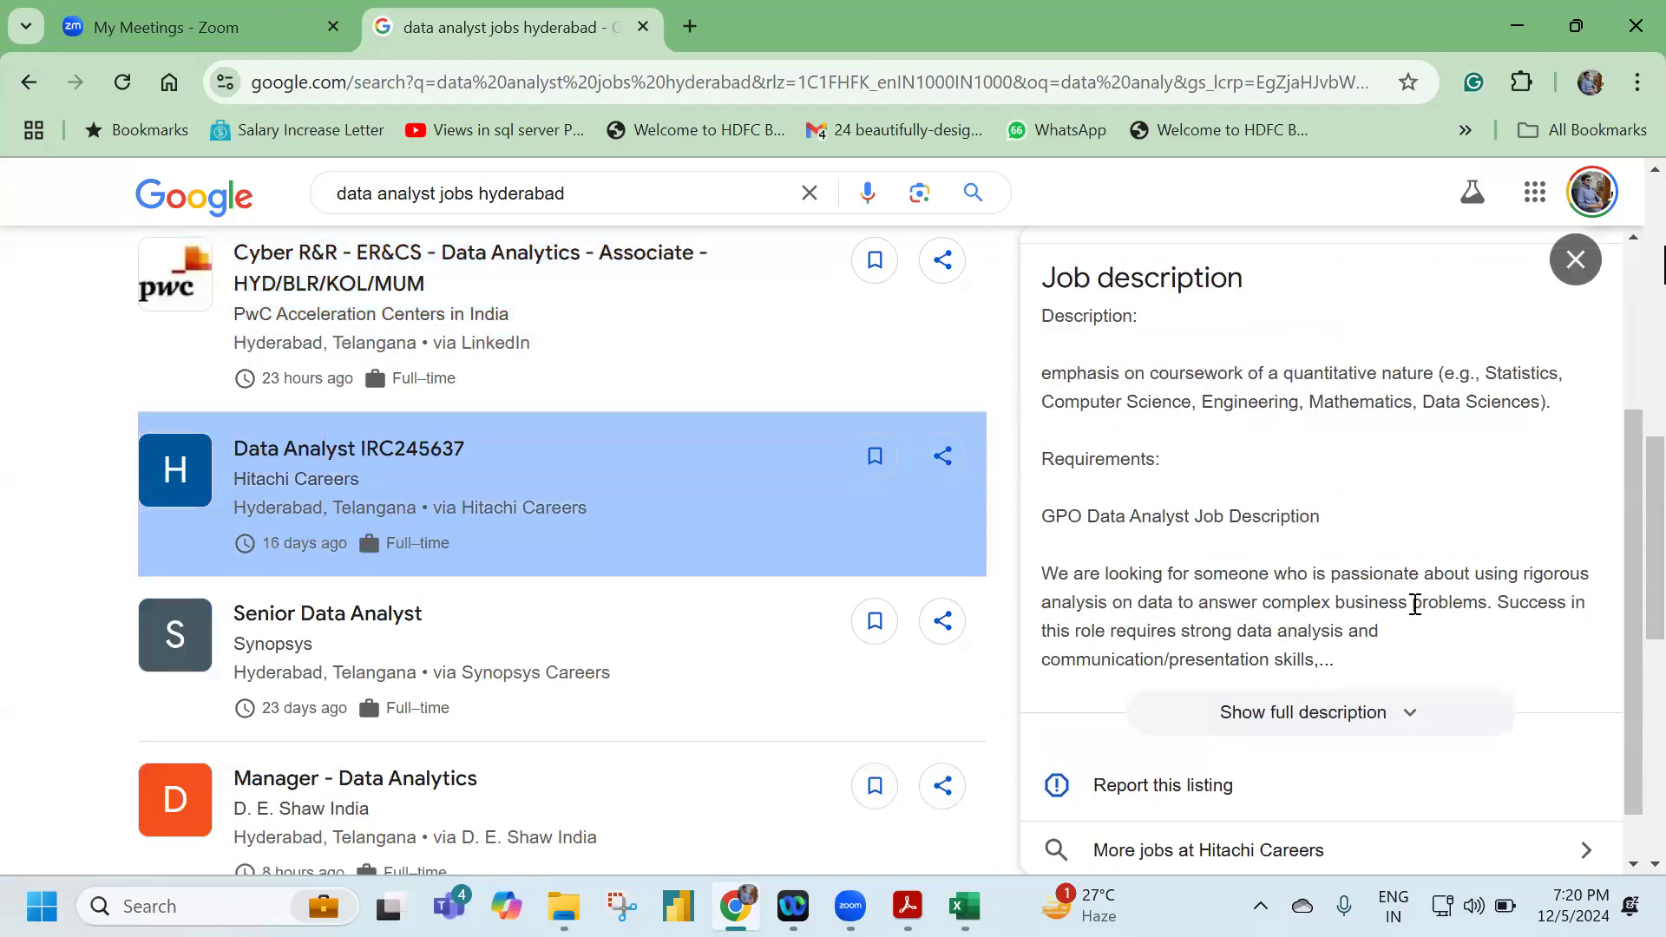
{"action": "left_click", "coordinate": [1350, 725]}
{"action": "scroll", "coordinate": [1314, 625], "scroll_direction": "down", "scroll_amount": 3}
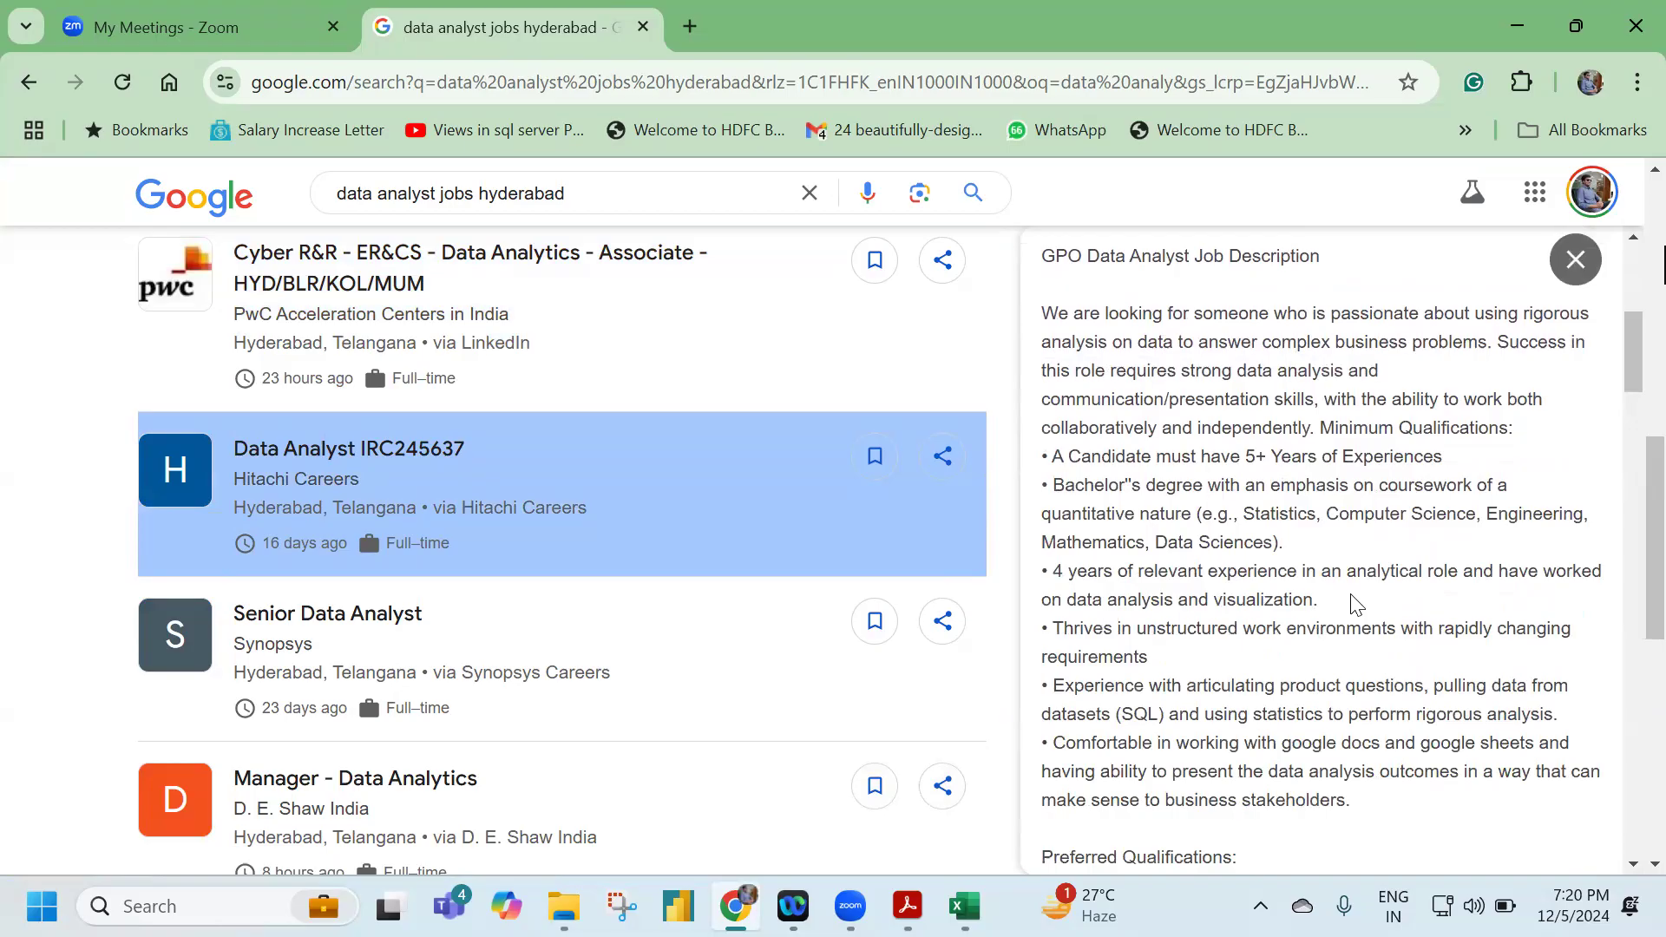
Review the minimum and preferred qualifications of the Hitachi Data Analyst posting, highlighting the SQL and Python skills.
{"action": "scroll", "coordinate": [1356, 604], "scroll_direction": "down", "scroll_amount": 1}
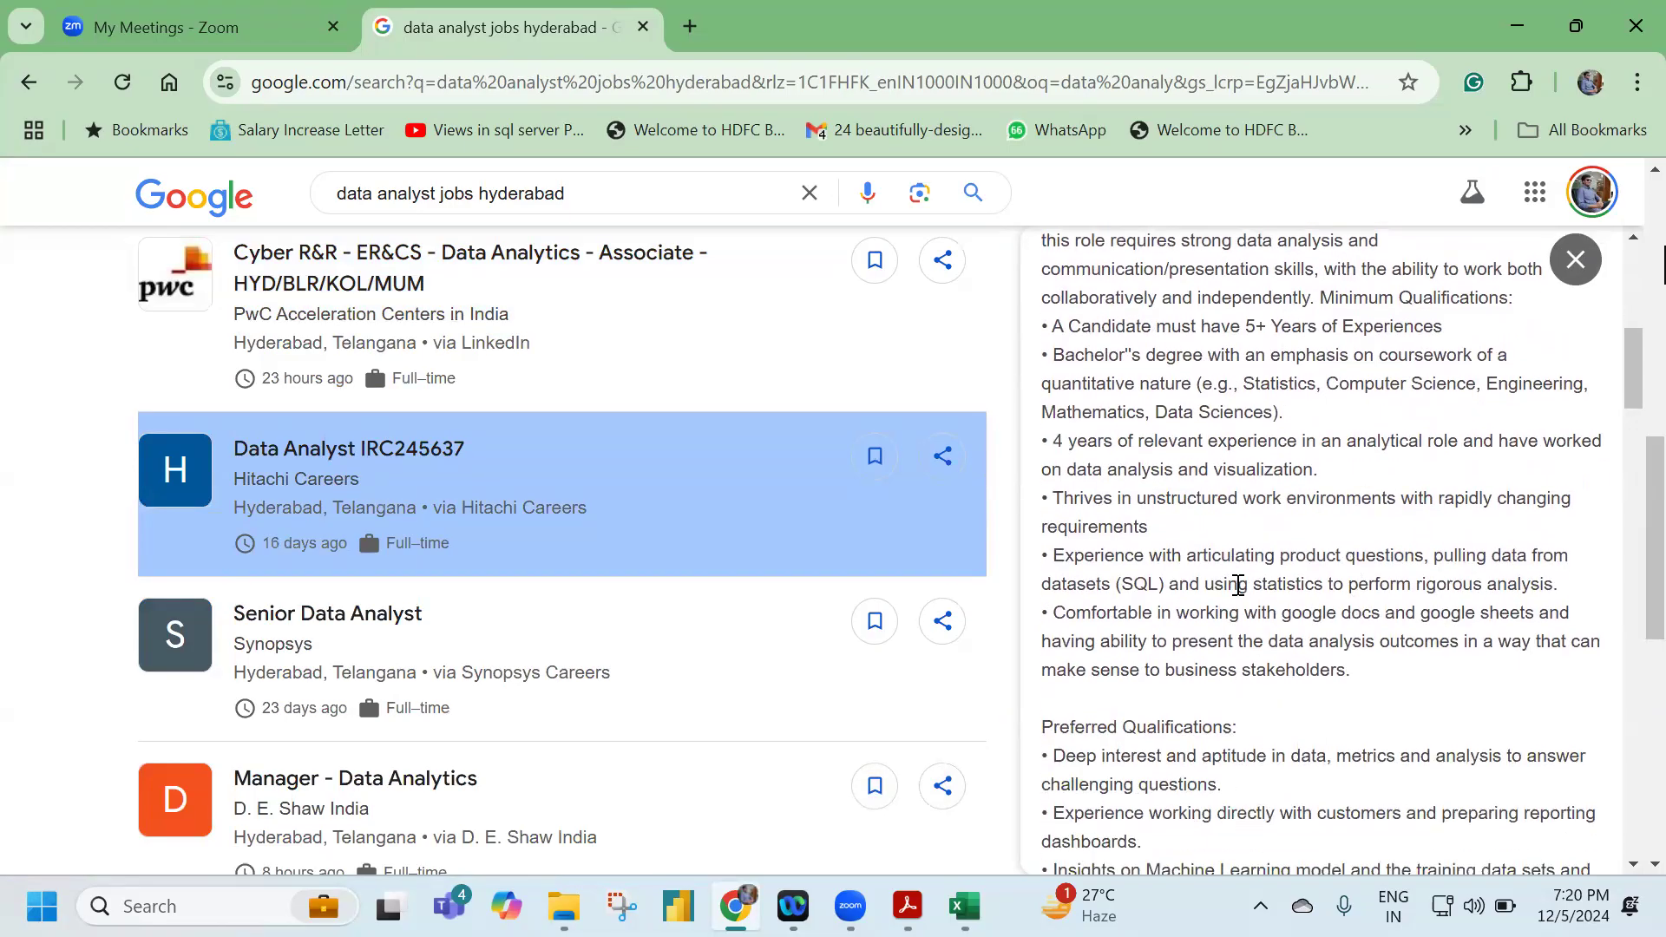
{"action": "double_click", "coordinate": [1136, 587]}
{"action": "scroll", "coordinate": [1162, 581], "scroll_direction": "down", "scroll_amount": 4}
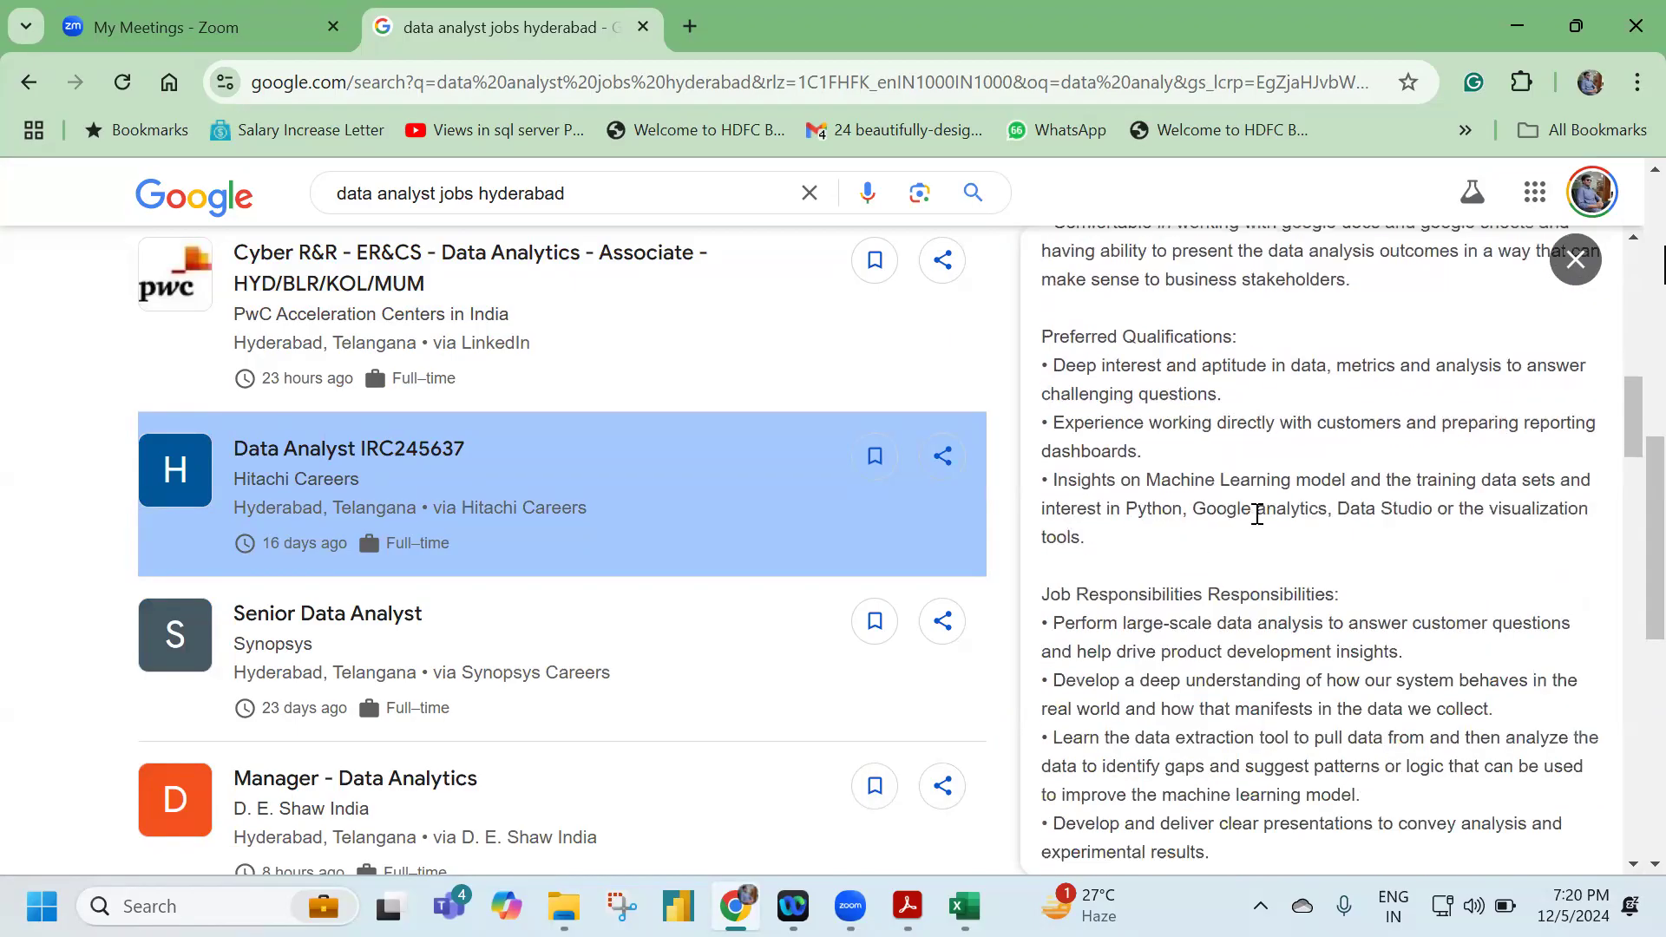
{"action": "left_click_drag", "start_coordinate": [1162, 509], "coordinate": [1193, 510]}
{"action": "scroll", "coordinate": [1194, 572], "scroll_direction": "down", "scroll_amount": 4}
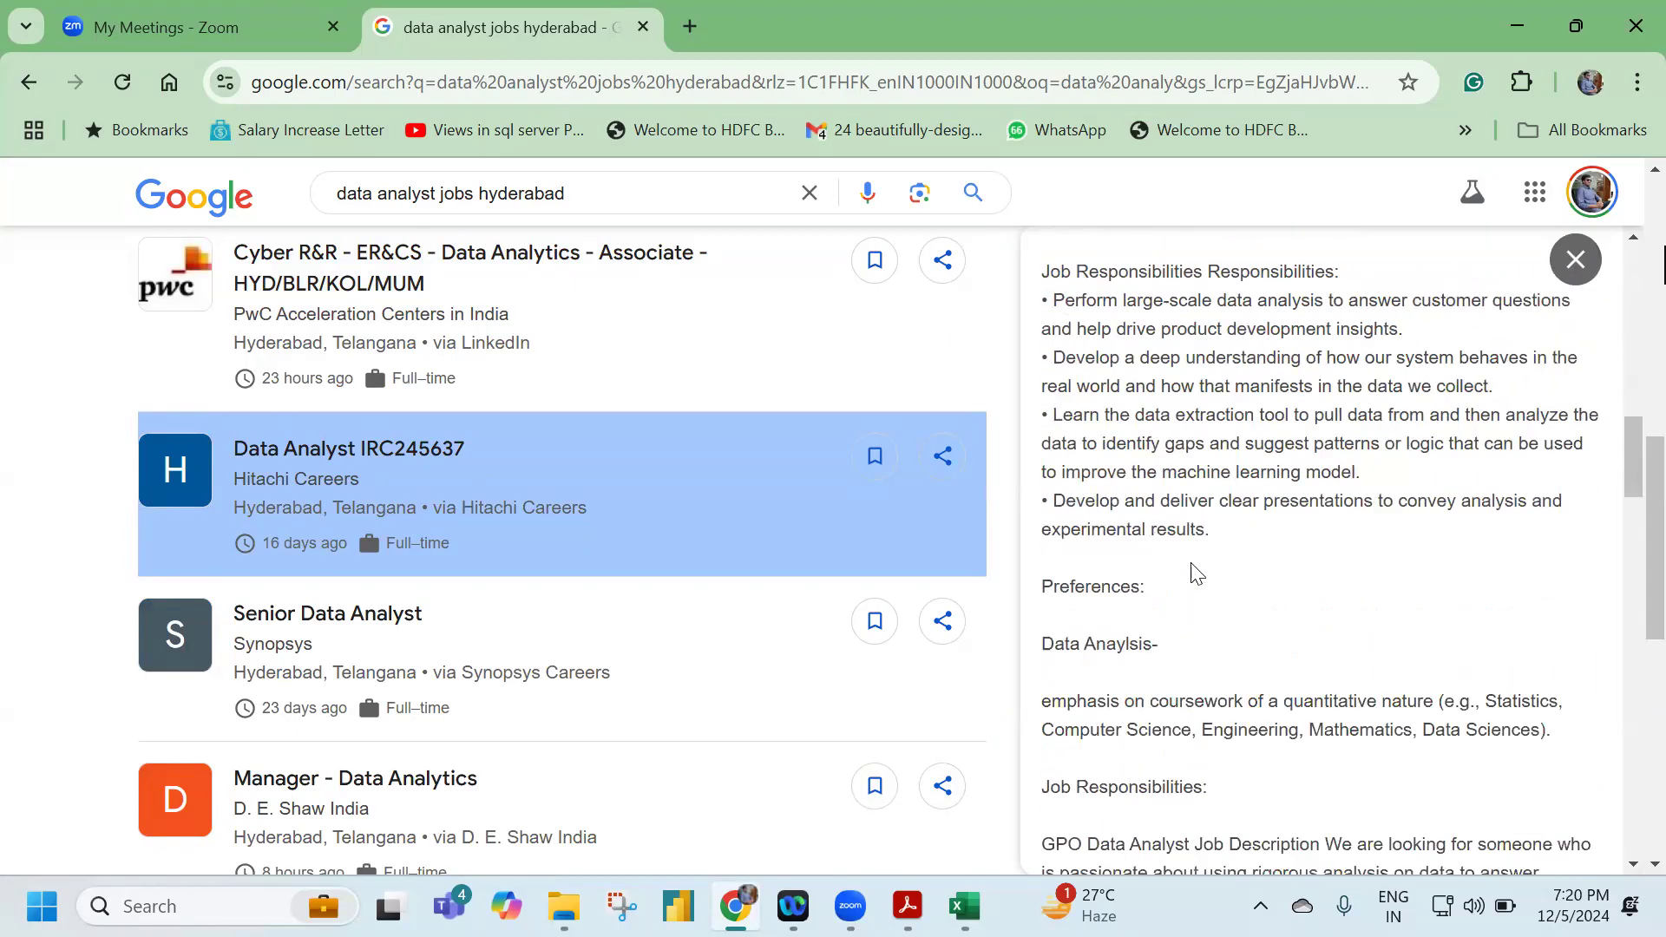
{"action": "scroll", "coordinate": [1196, 573], "scroll_direction": "up", "scroll_amount": 9}
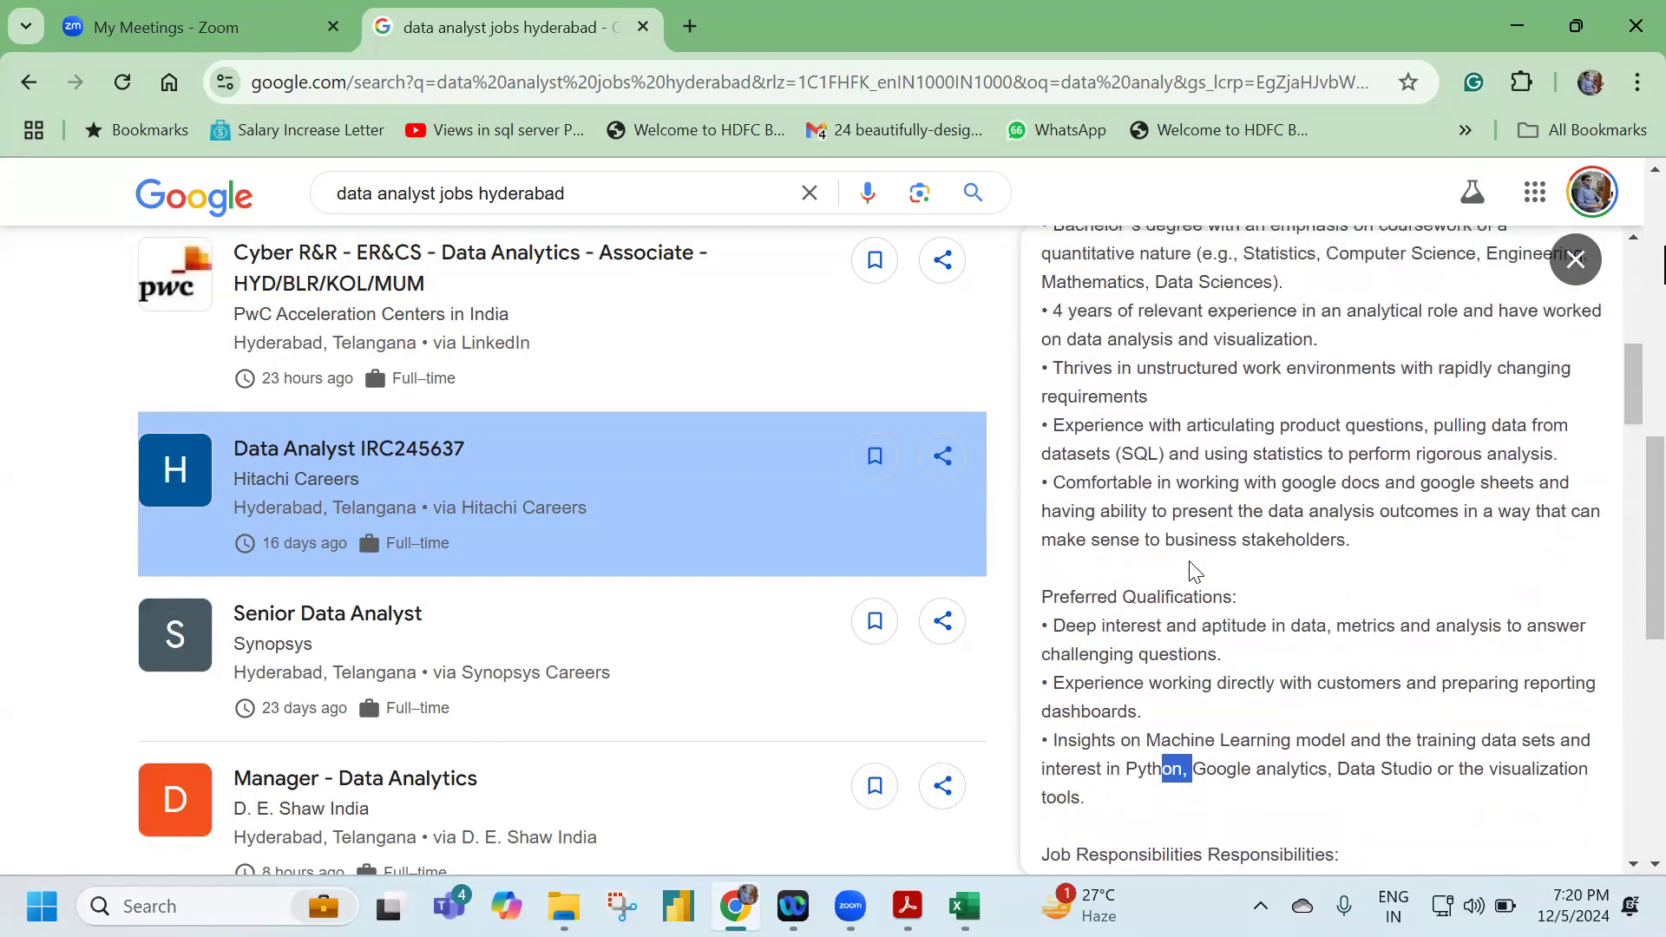
{"action": "scroll", "coordinate": [1191, 562], "scroll_direction": "up", "scroll_amount": 4}
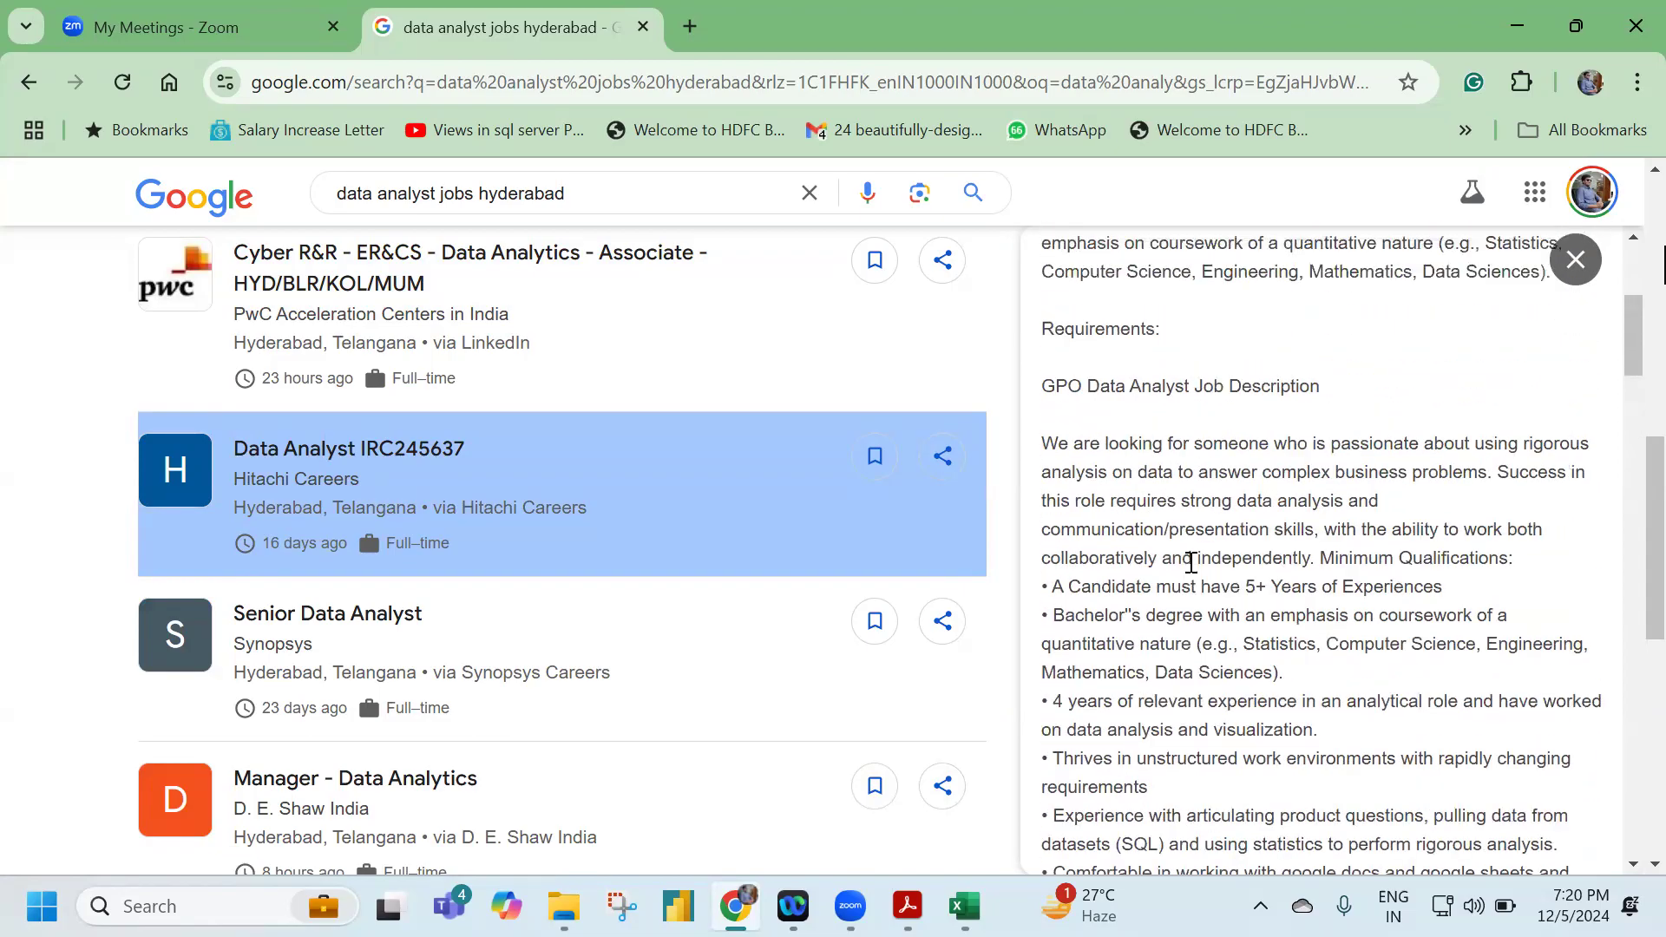
{"action": "scroll", "coordinate": [1215, 552], "scroll_direction": "up", "scroll_amount": 1}
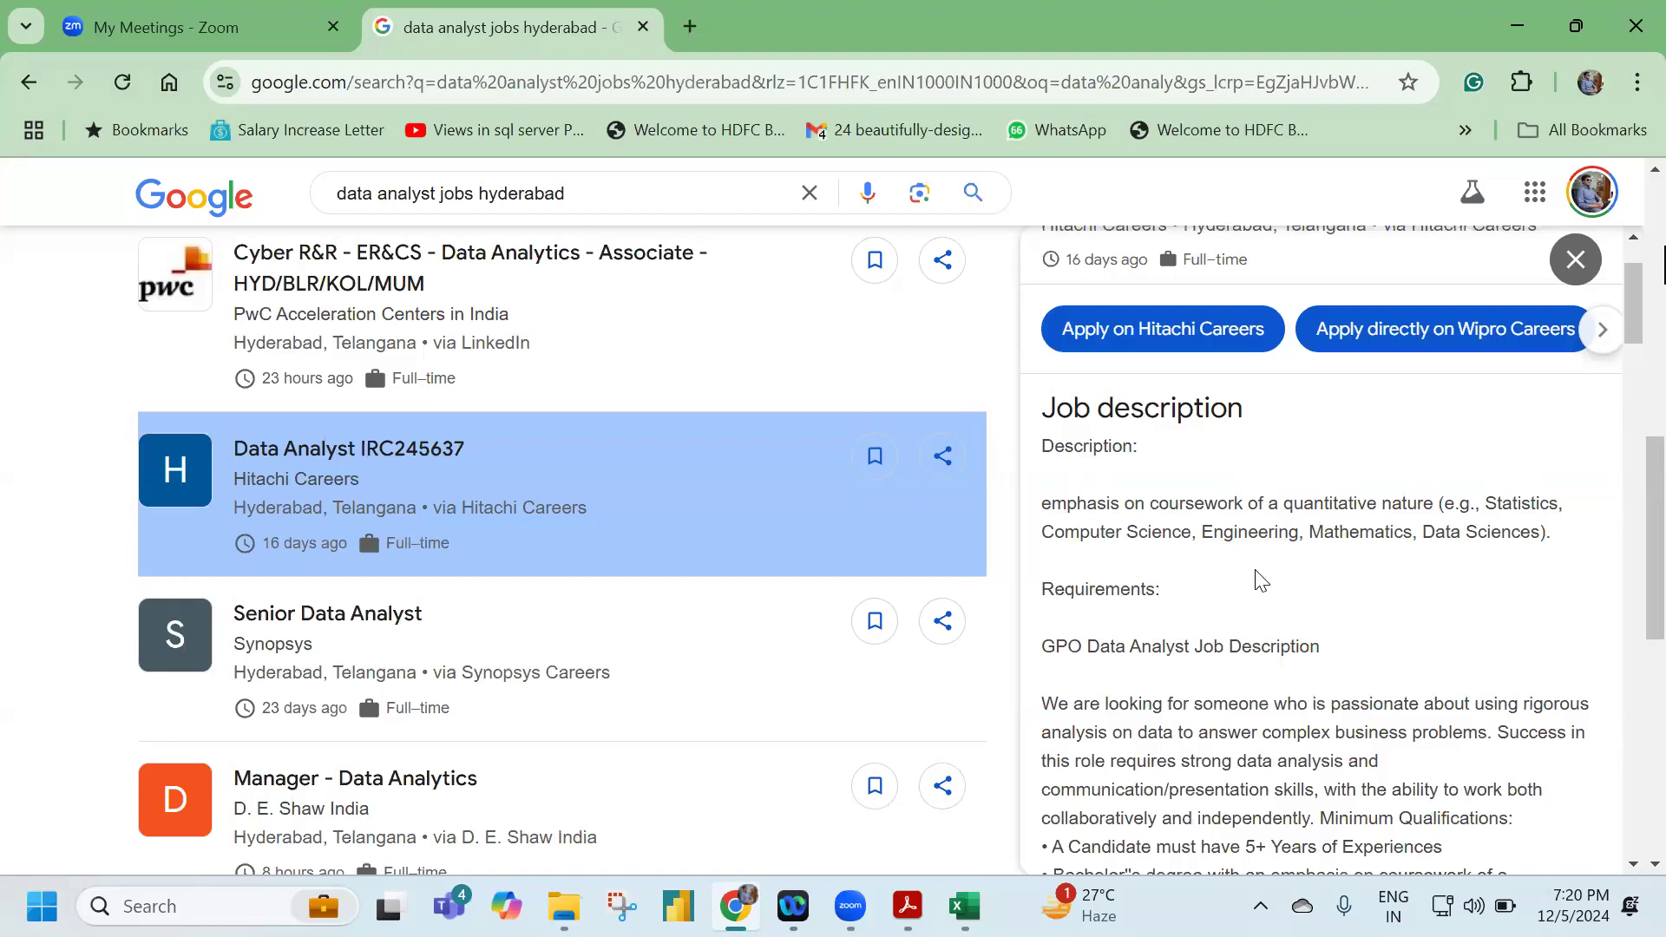
{"action": "scroll", "coordinate": [1047, 449], "scroll_direction": "up", "scroll_amount": 2}
Change the Google jobs search to "power bi jobs hyderabad" and look through the listed postings.
{"action": "left_click_drag", "start_coordinate": [435, 189], "coordinate": [220, 200]}
{"action": "type", "text": "power bi"}
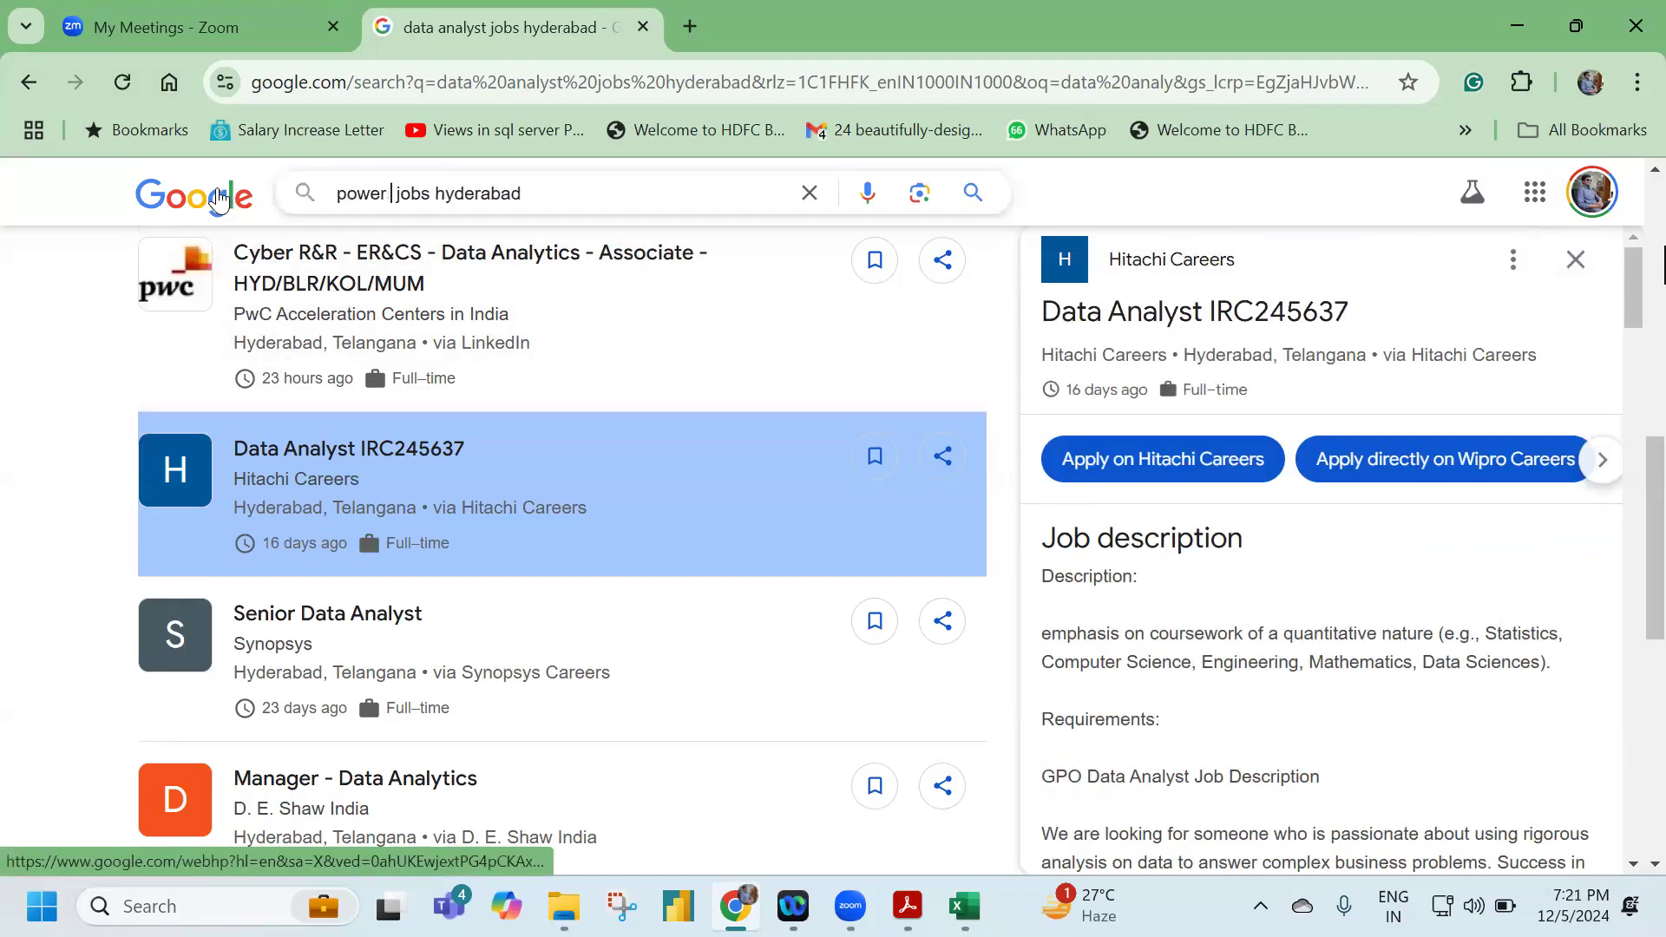
{"action": "key", "text": "Return"}
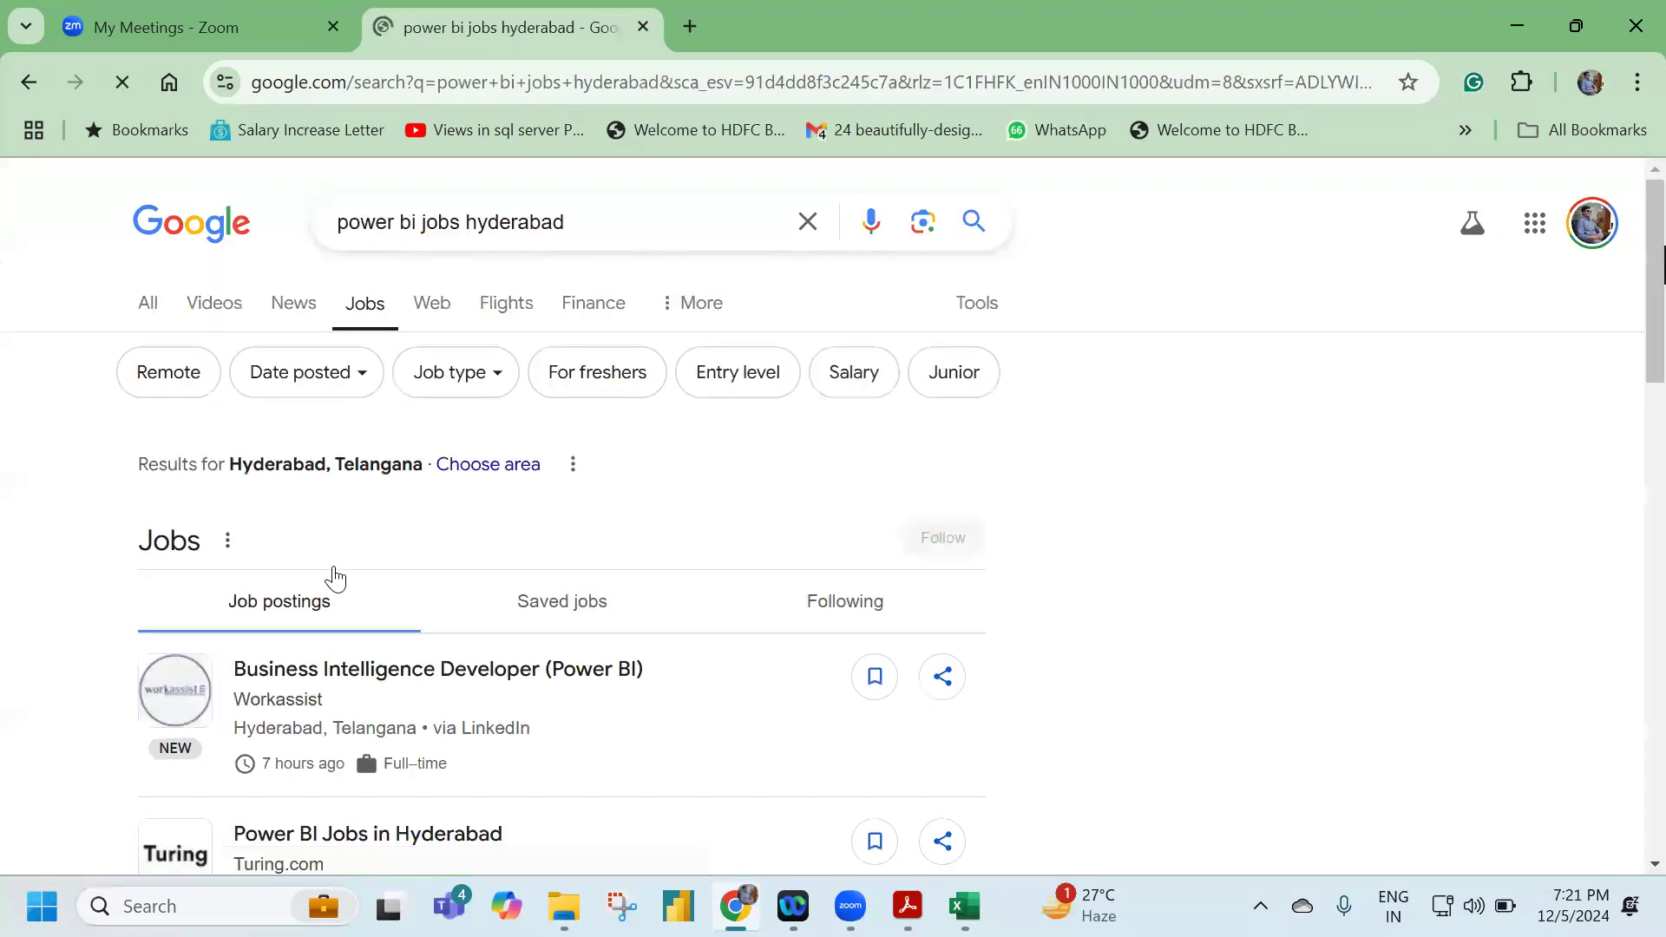
{"action": "scroll", "coordinate": [392, 694], "scroll_direction": "down", "scroll_amount": 2}
{"action": "scroll", "coordinate": [483, 677], "scroll_direction": "down", "scroll_amount": 8}
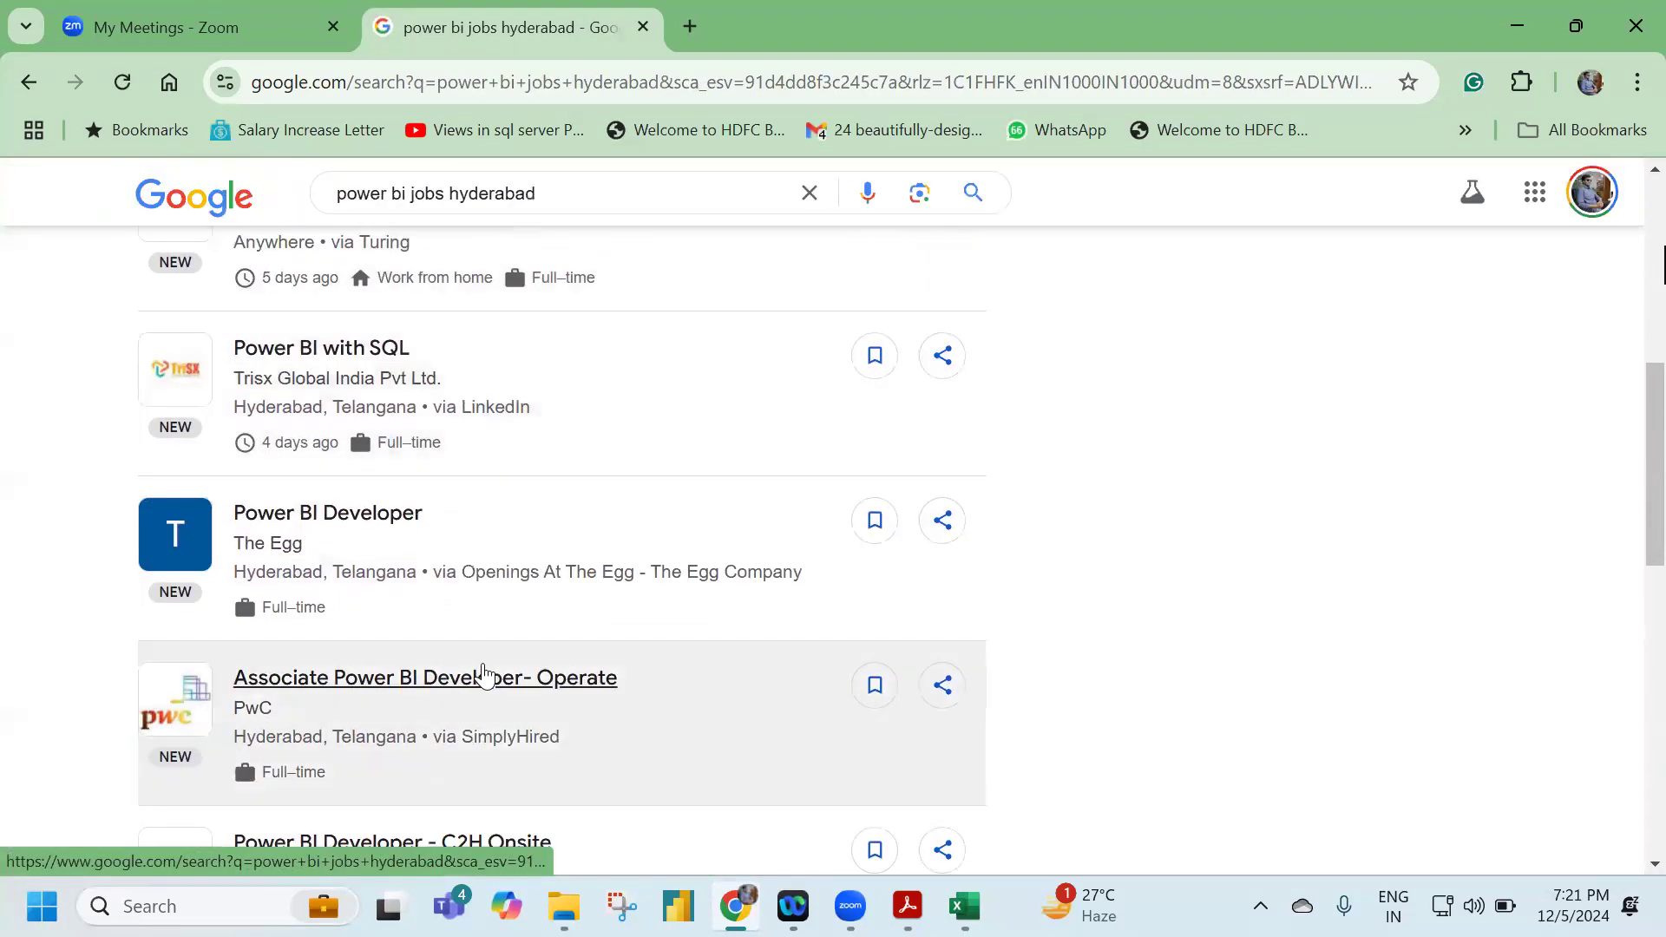
{"action": "scroll", "coordinate": [484, 675], "scroll_direction": "up", "scroll_amount": 7}
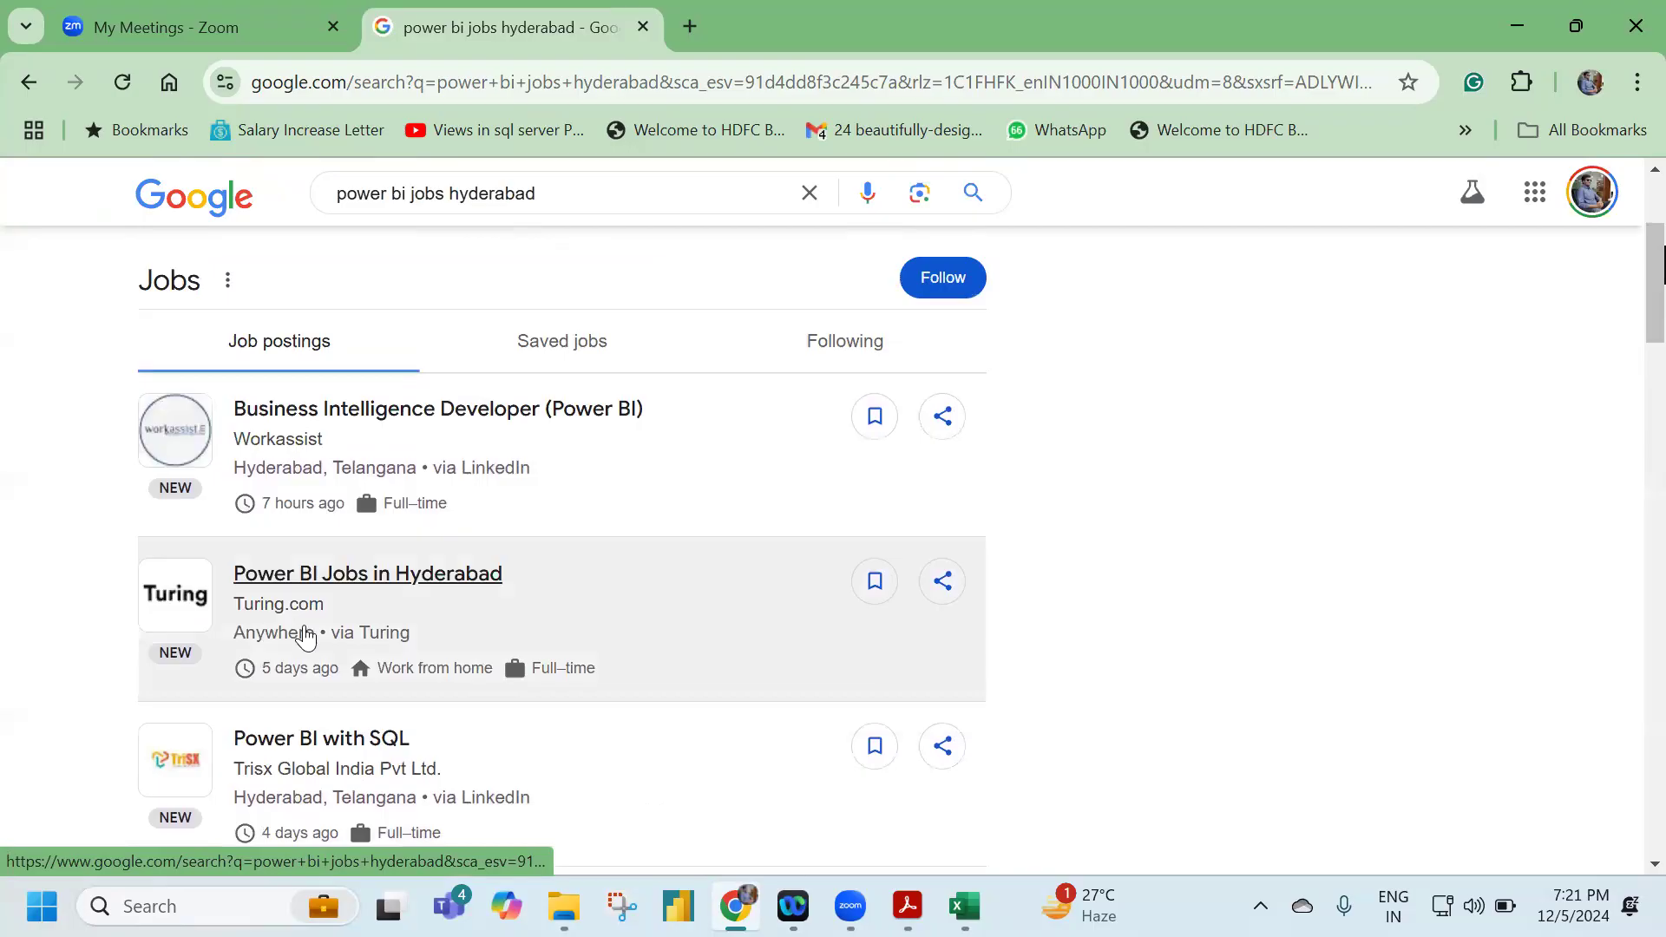
Show the full description of Workassist's Business Intelligence Developer (Power BI) posting and highlight the SQL proficiency qualification.
{"action": "left_click", "coordinate": [356, 411]}
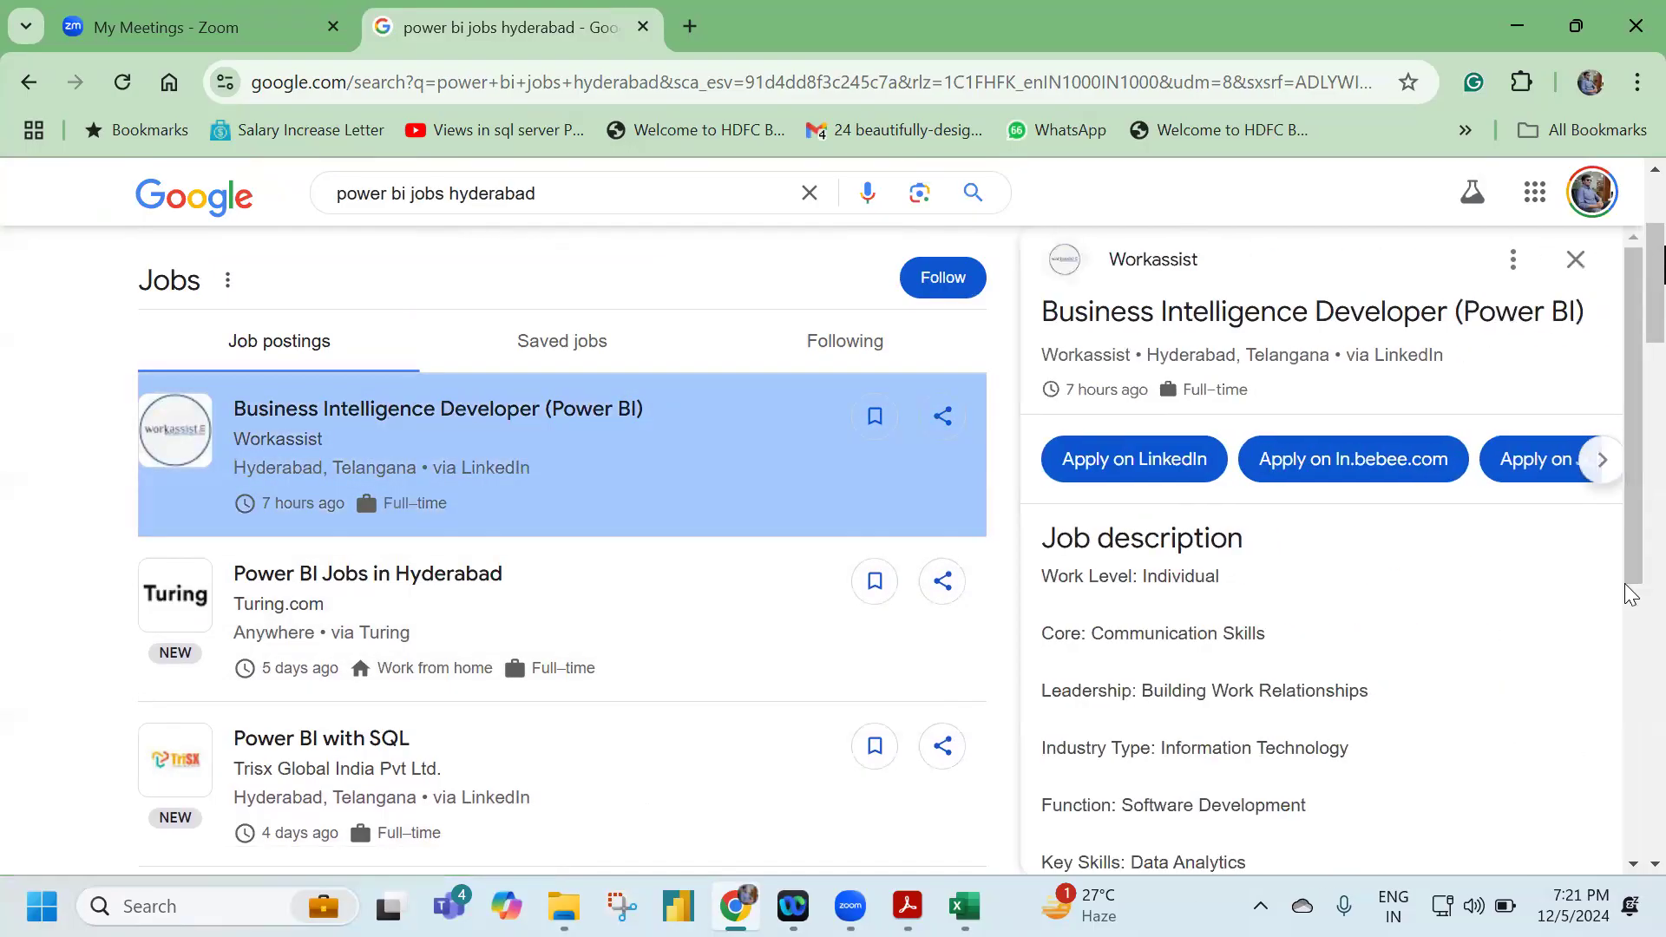
{"action": "scroll", "coordinate": [1392, 638], "scroll_direction": "down", "scroll_amount": 3}
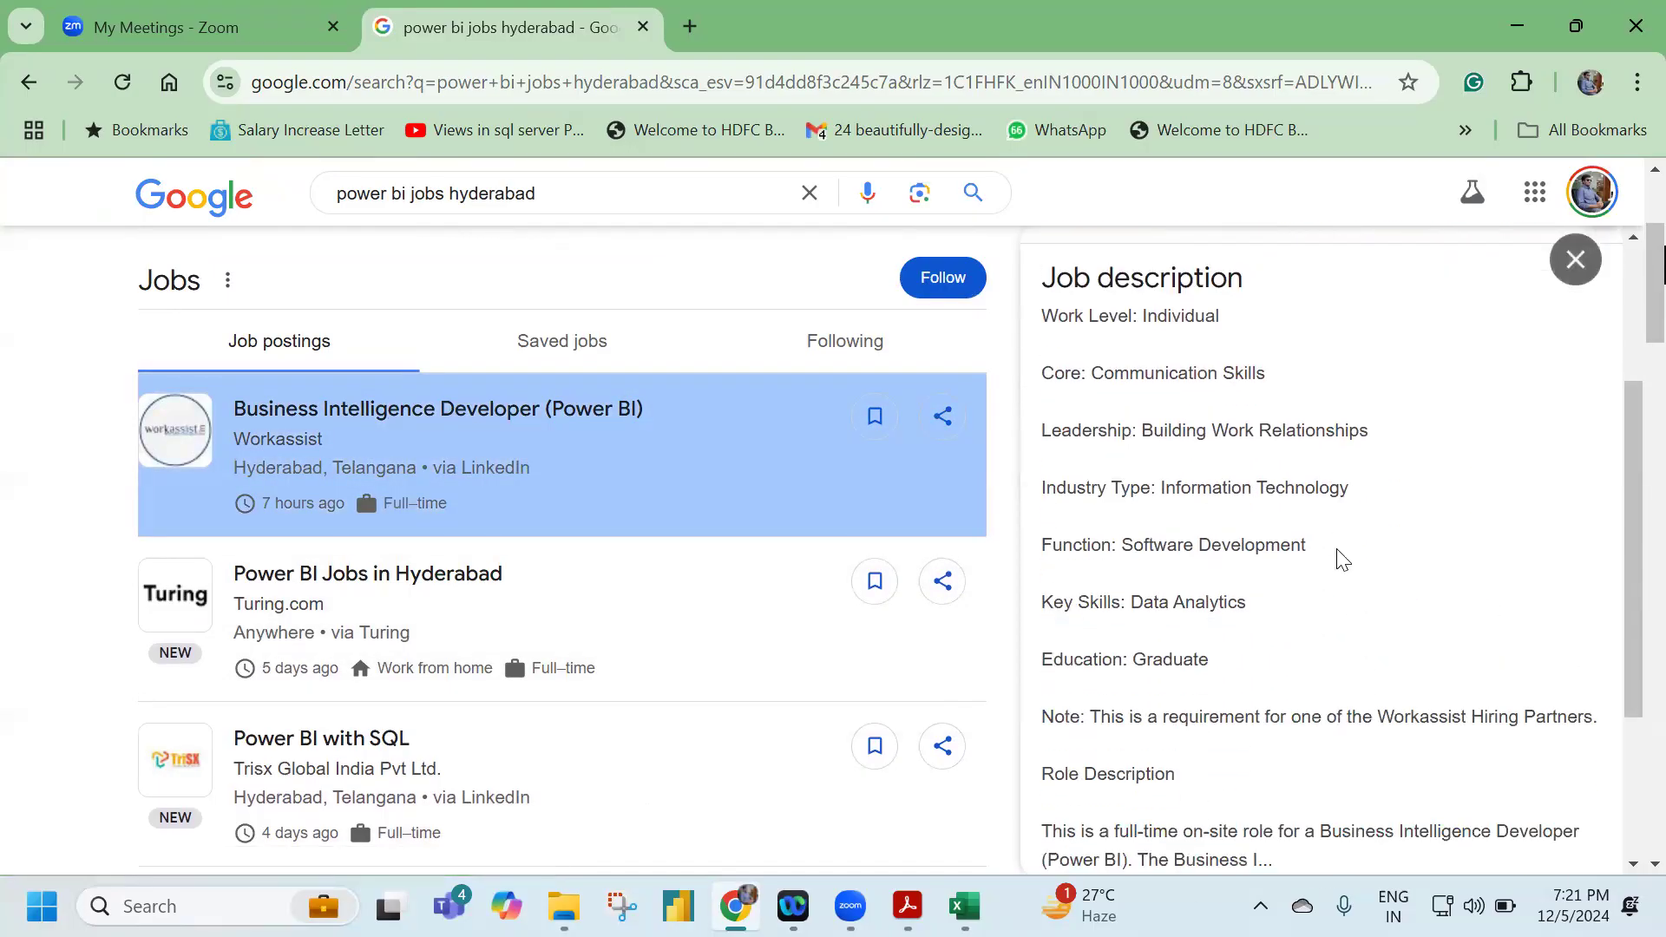
{"action": "scroll", "coordinate": [1339, 558], "scroll_direction": "up", "scroll_amount": 3}
{"action": "scroll", "coordinate": [1360, 560], "scroll_direction": "down", "scroll_amount": 6}
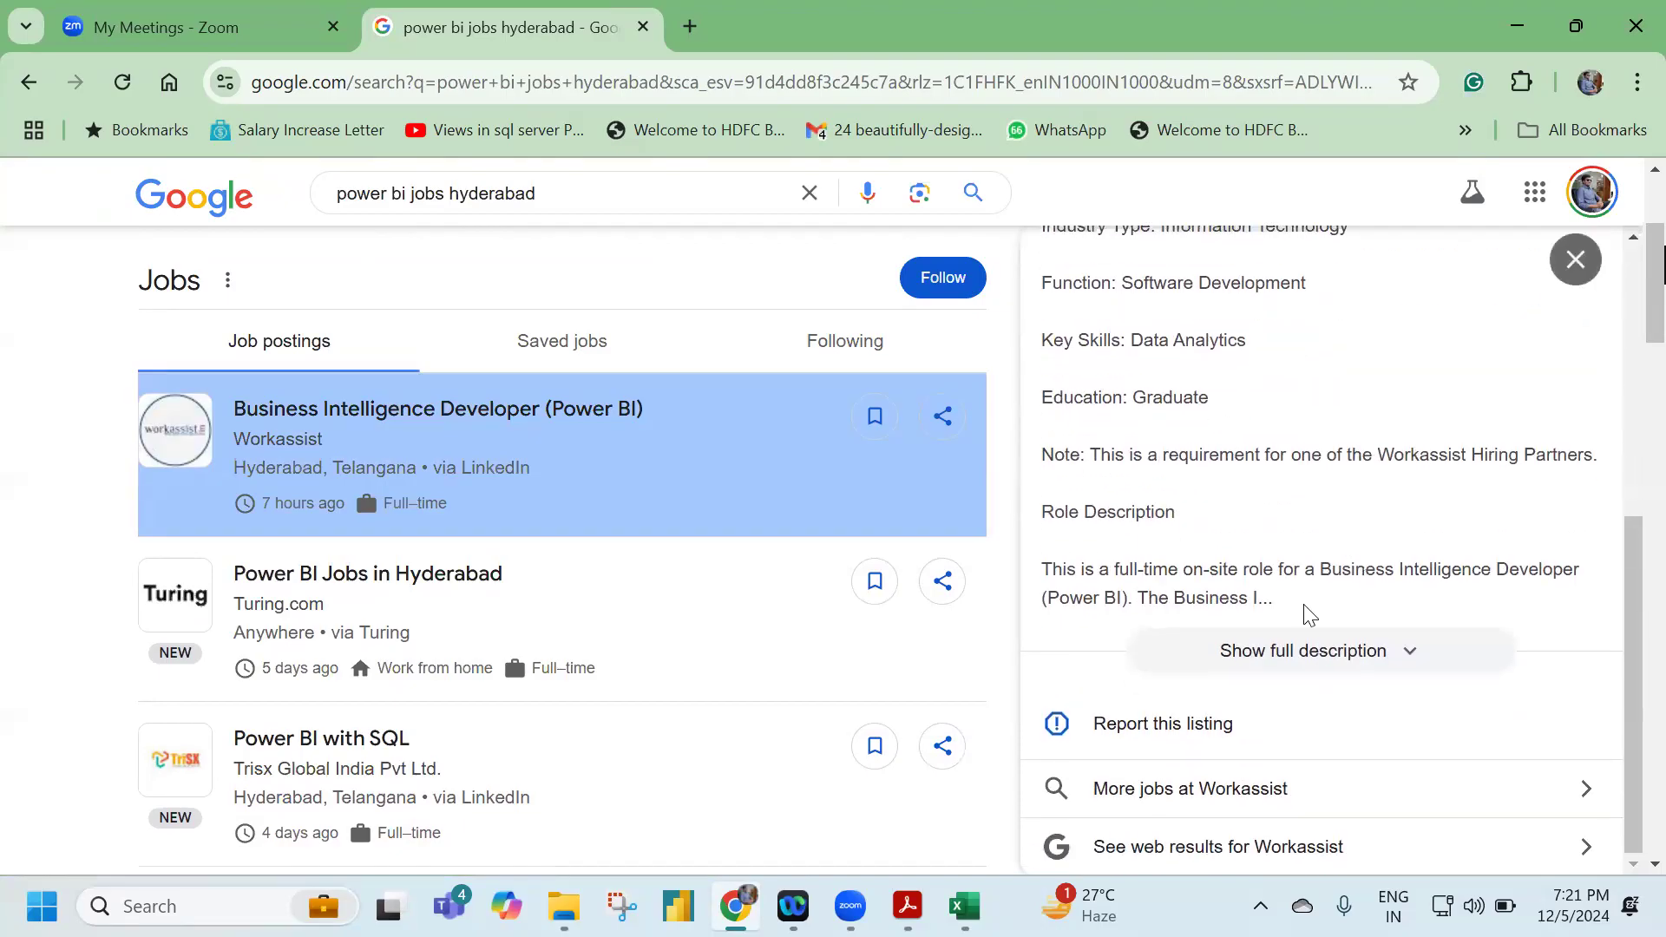
{"action": "left_click", "coordinate": [1302, 653]}
{"action": "scroll", "coordinate": [1365, 536], "scroll_direction": "down", "scroll_amount": 3}
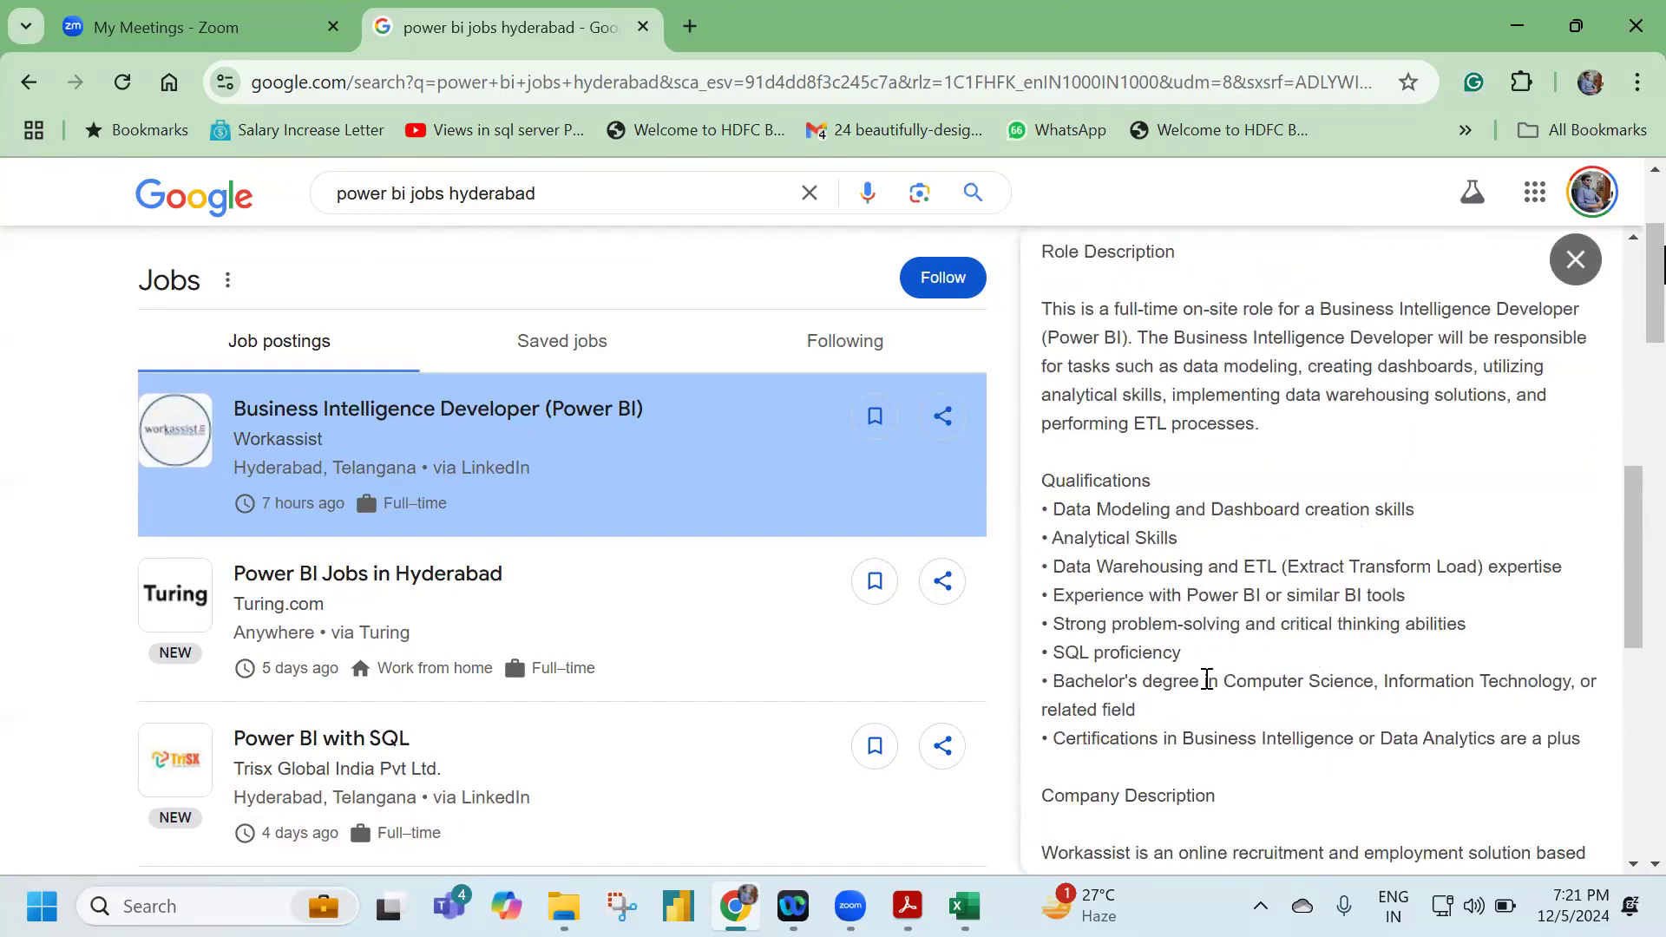
{"action": "left_click_drag", "start_coordinate": [1049, 648], "coordinate": [1171, 652]}
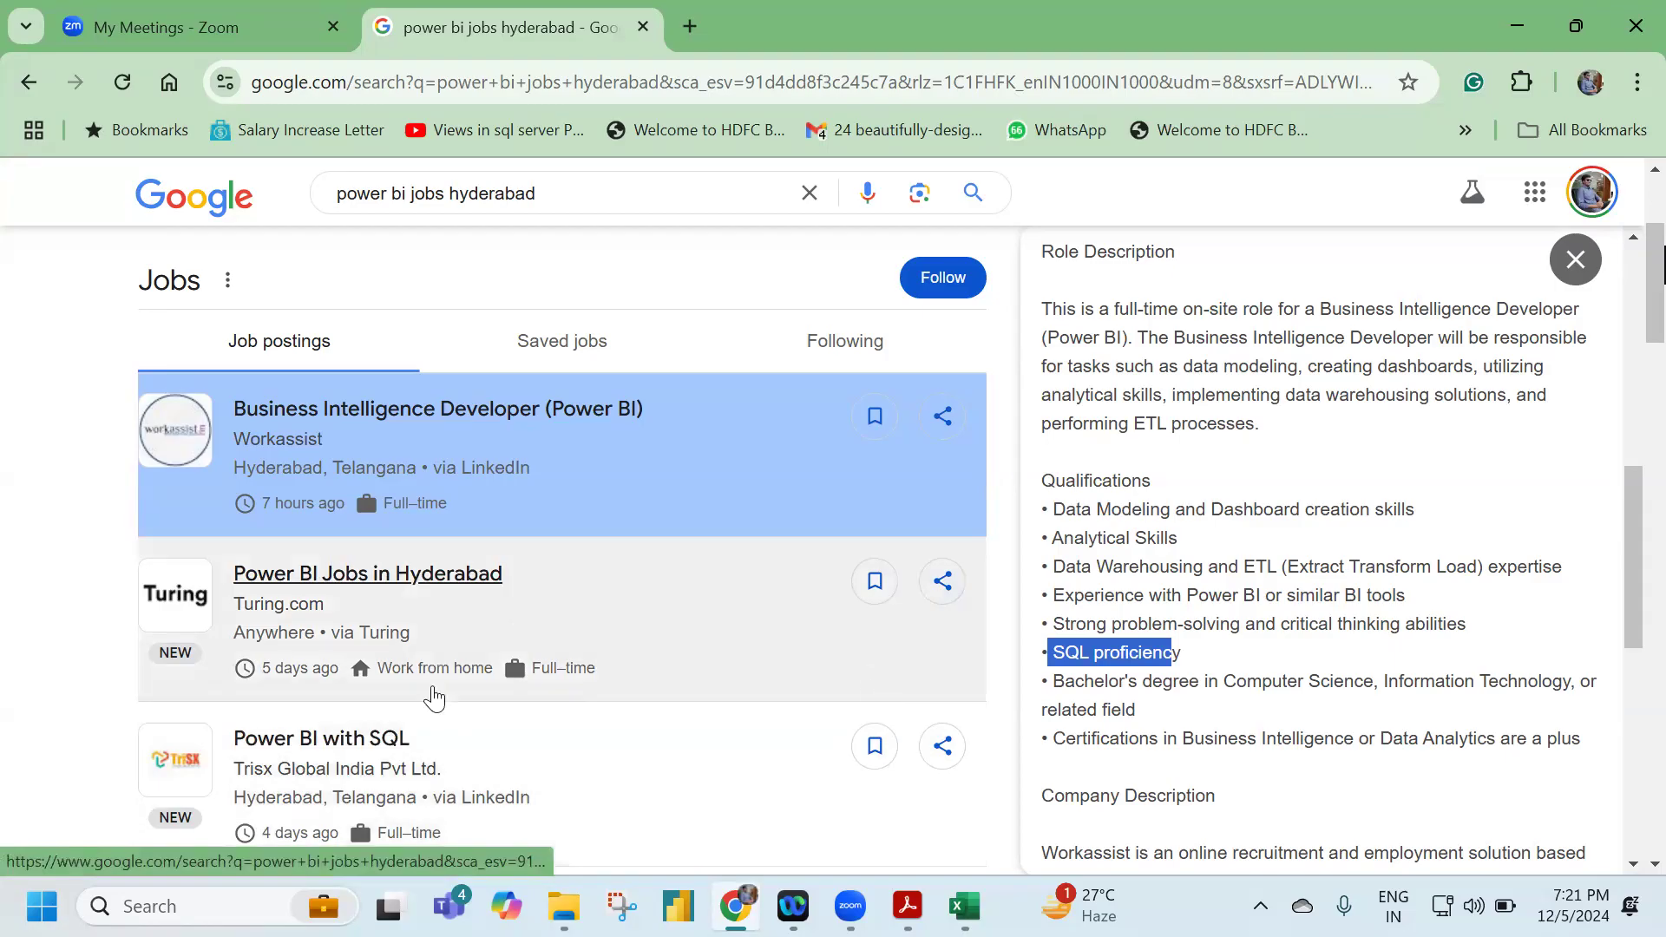
Open the Associate Power BI Developer- Operate posting from PwC and show its full job description.
{"action": "scroll", "coordinate": [495, 651], "scroll_direction": "down", "scroll_amount": 4}
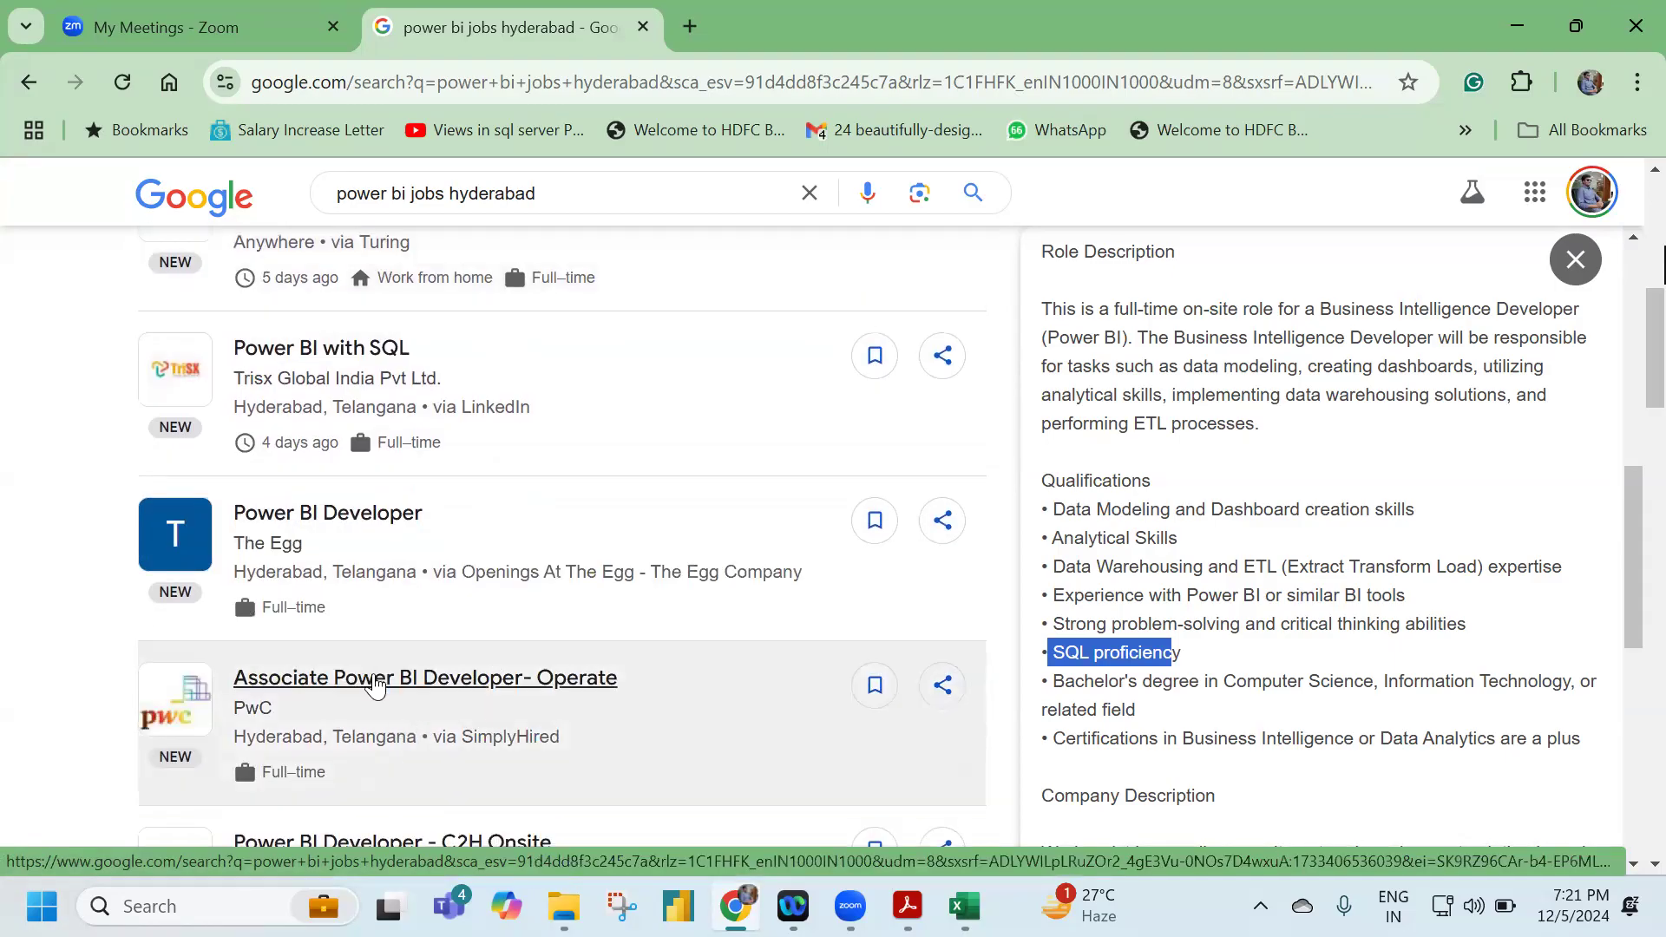
{"action": "left_click", "coordinate": [373, 680]}
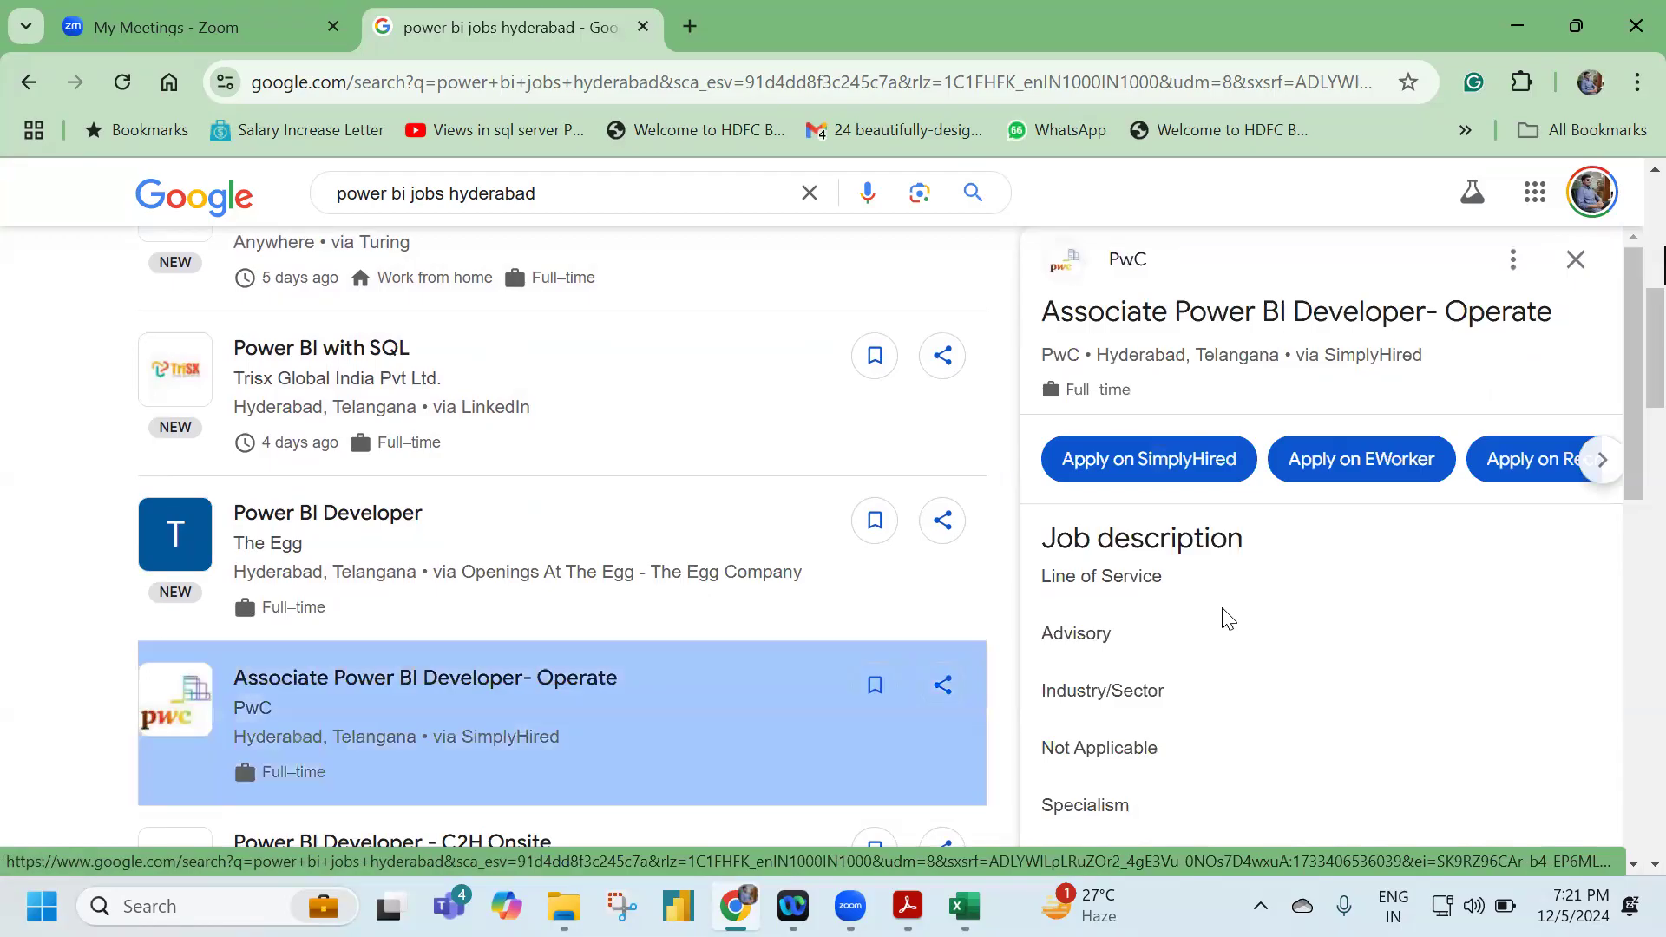
{"action": "scroll", "coordinate": [1223, 609], "scroll_direction": "down", "scroll_amount": 3}
{"action": "scroll", "coordinate": [1224, 610], "scroll_direction": "down", "scroll_amount": 3}
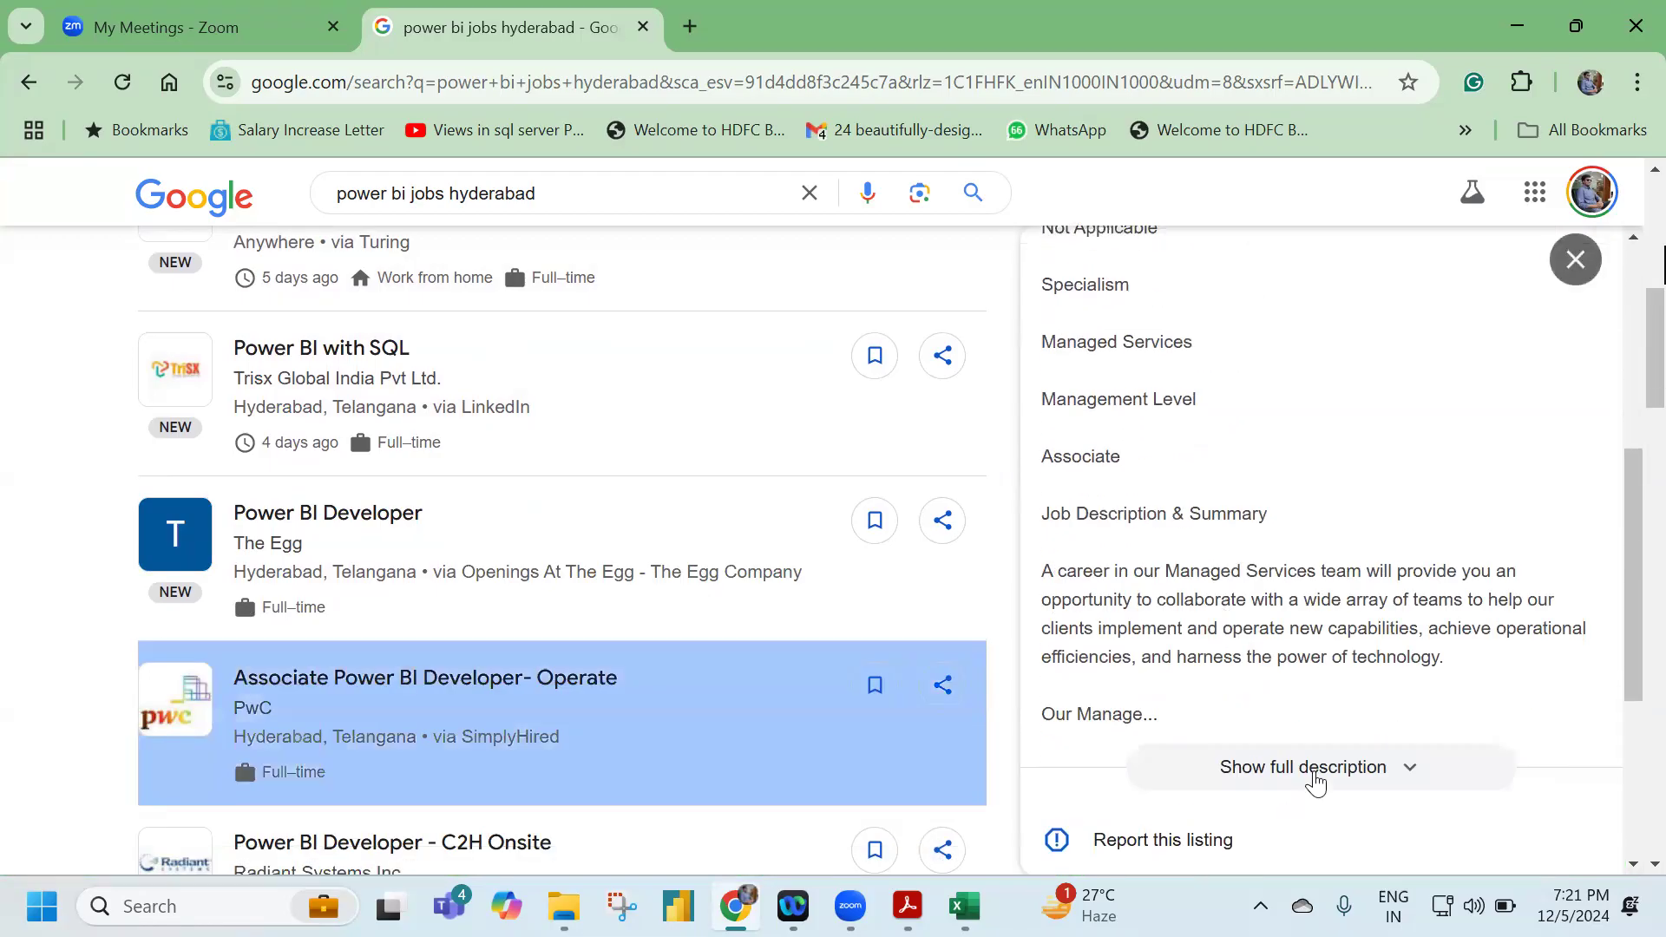
{"action": "left_click", "coordinate": [1310, 769]}
Read through the PwC Associate Power BI Developer description down to its position requirements and highlight the primary skills line.
{"action": "scroll", "coordinate": [1314, 772], "scroll_direction": "down", "scroll_amount": 3}
{"action": "scroll", "coordinate": [1316, 770], "scroll_direction": "down", "scroll_amount": 1}
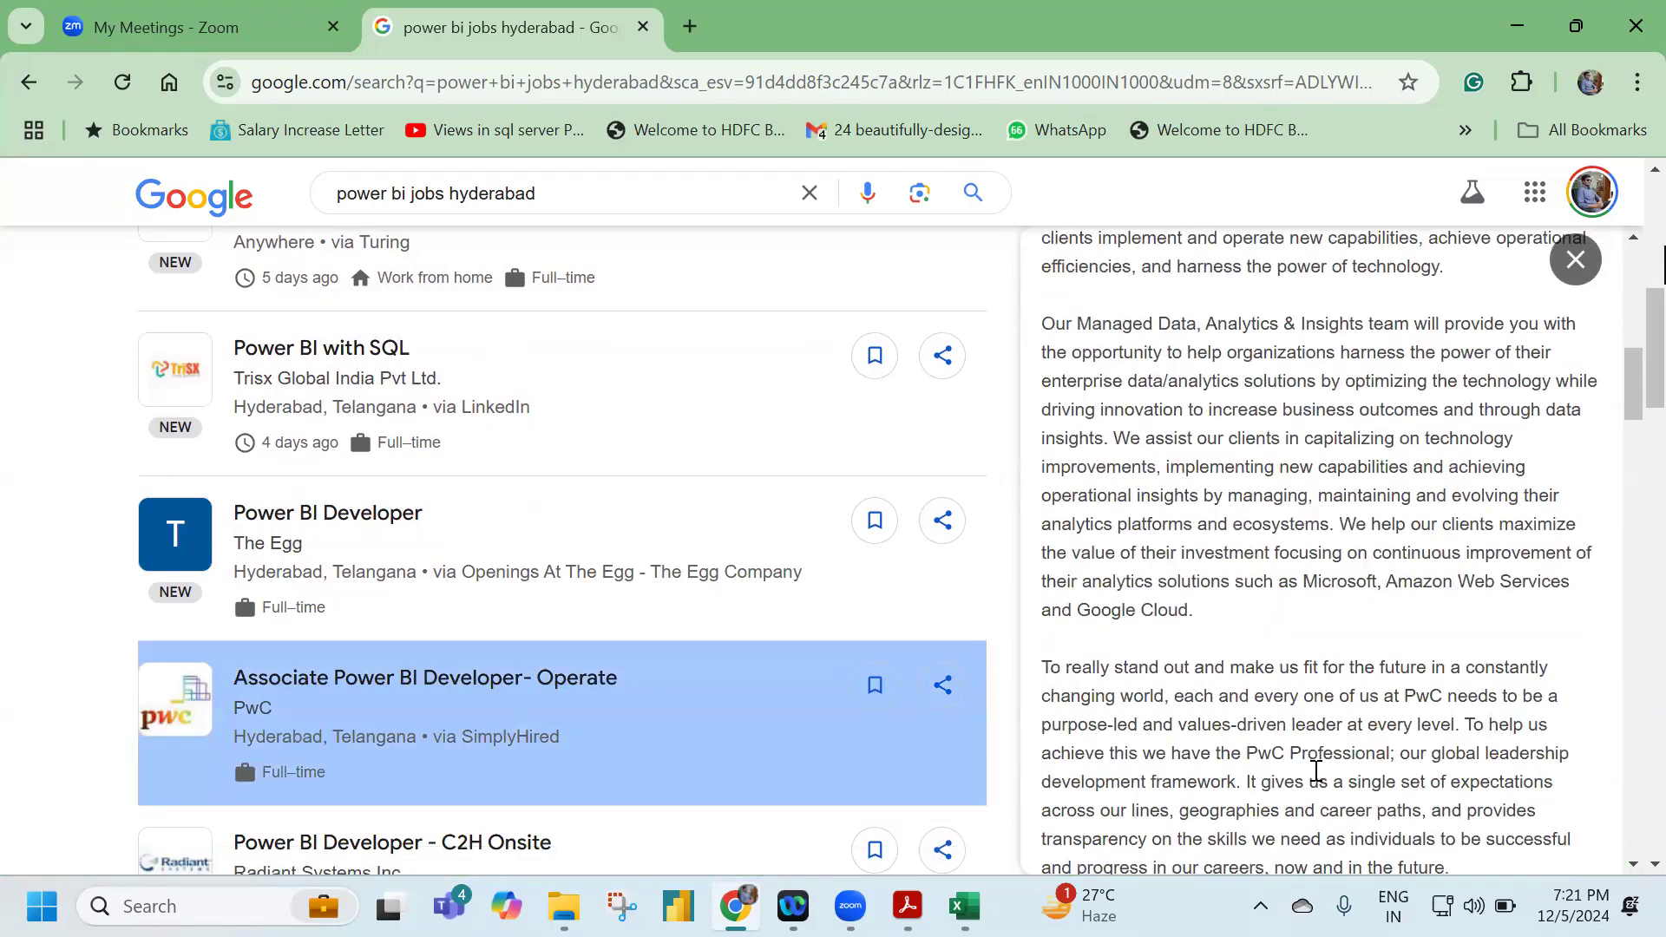
{"action": "scroll", "coordinate": [1315, 770], "scroll_direction": "down", "scroll_amount": 8}
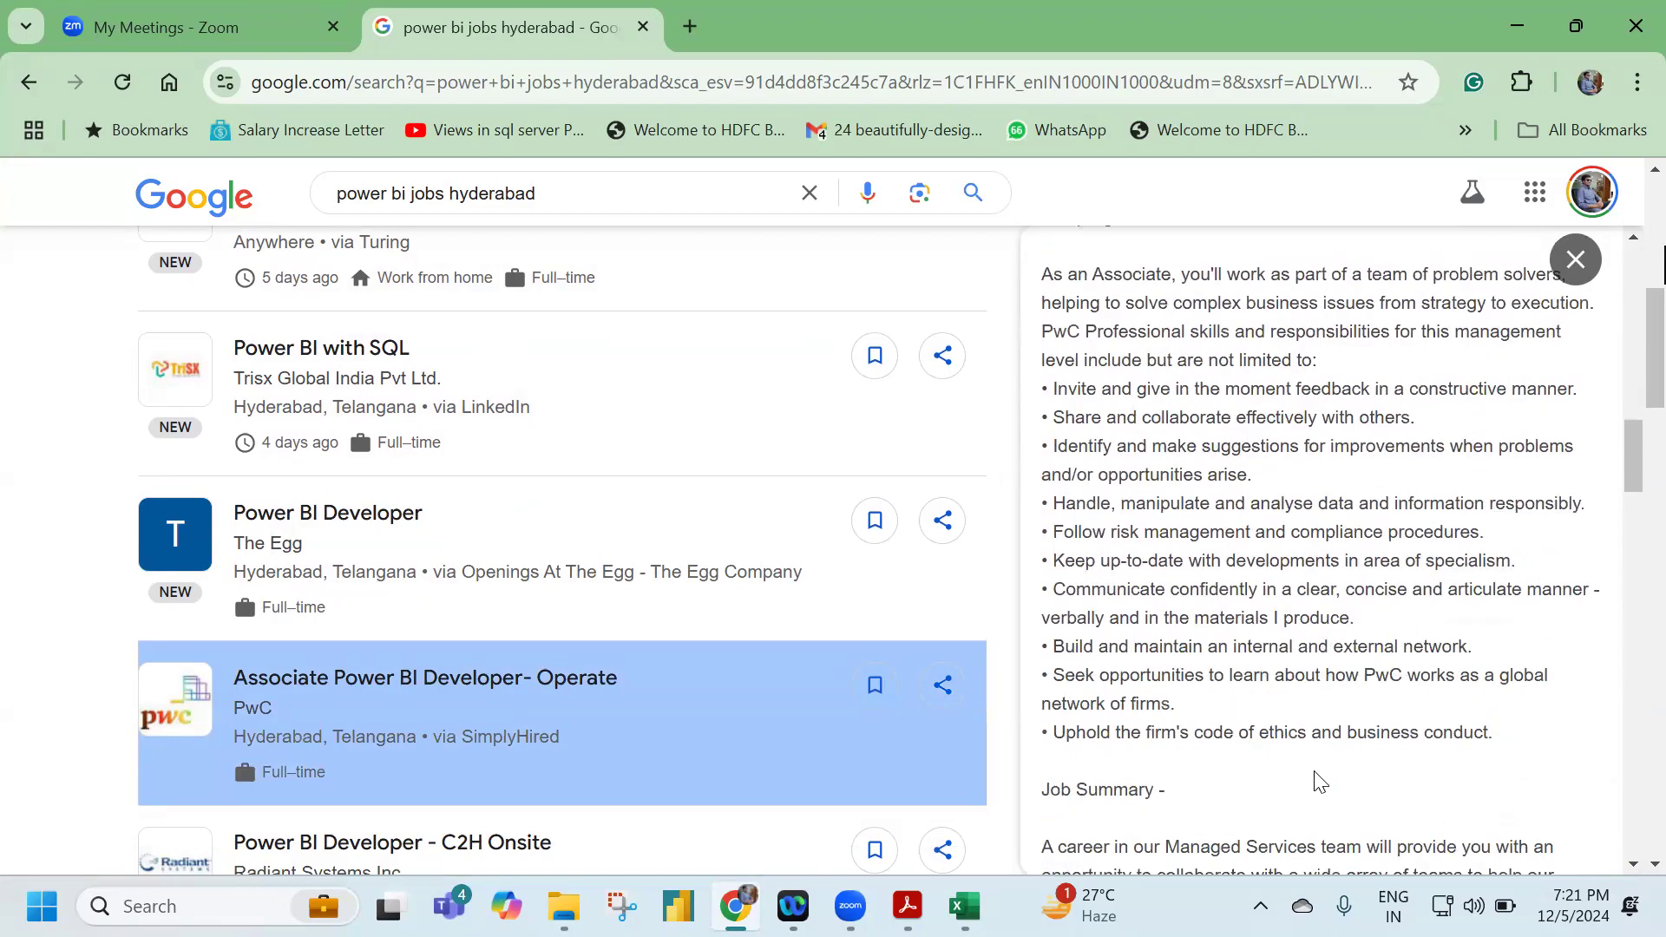
{"action": "scroll", "coordinate": [1319, 781], "scroll_direction": "down", "scroll_amount": 6}
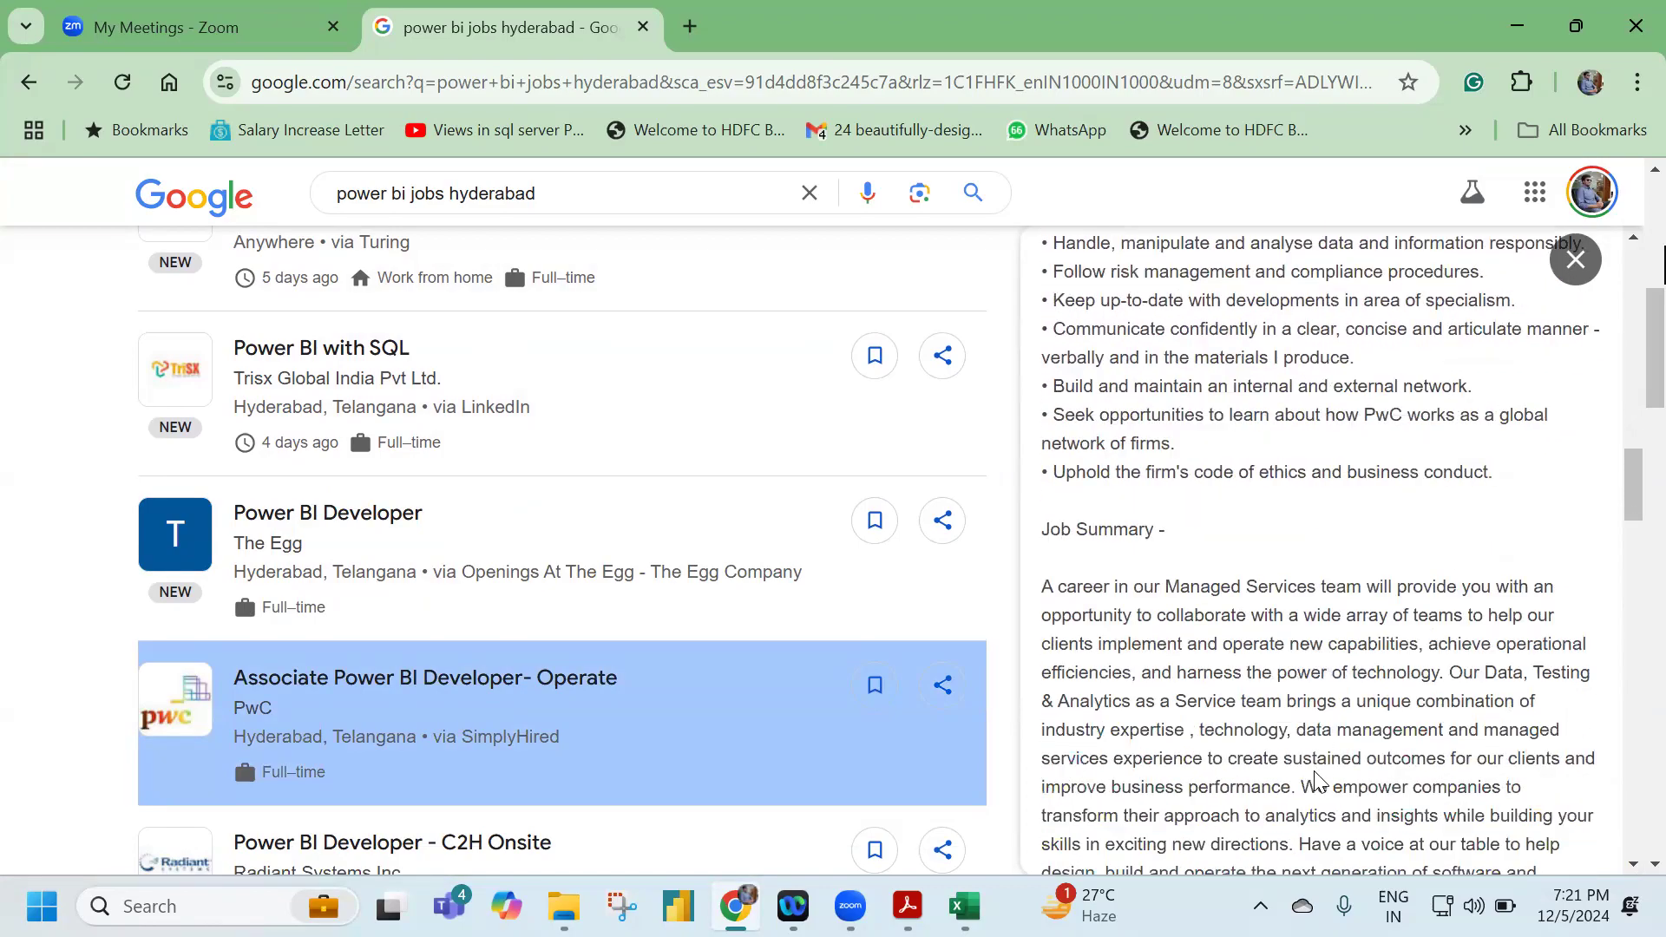
{"action": "scroll", "coordinate": [1319, 781], "scroll_direction": "down", "scroll_amount": 6}
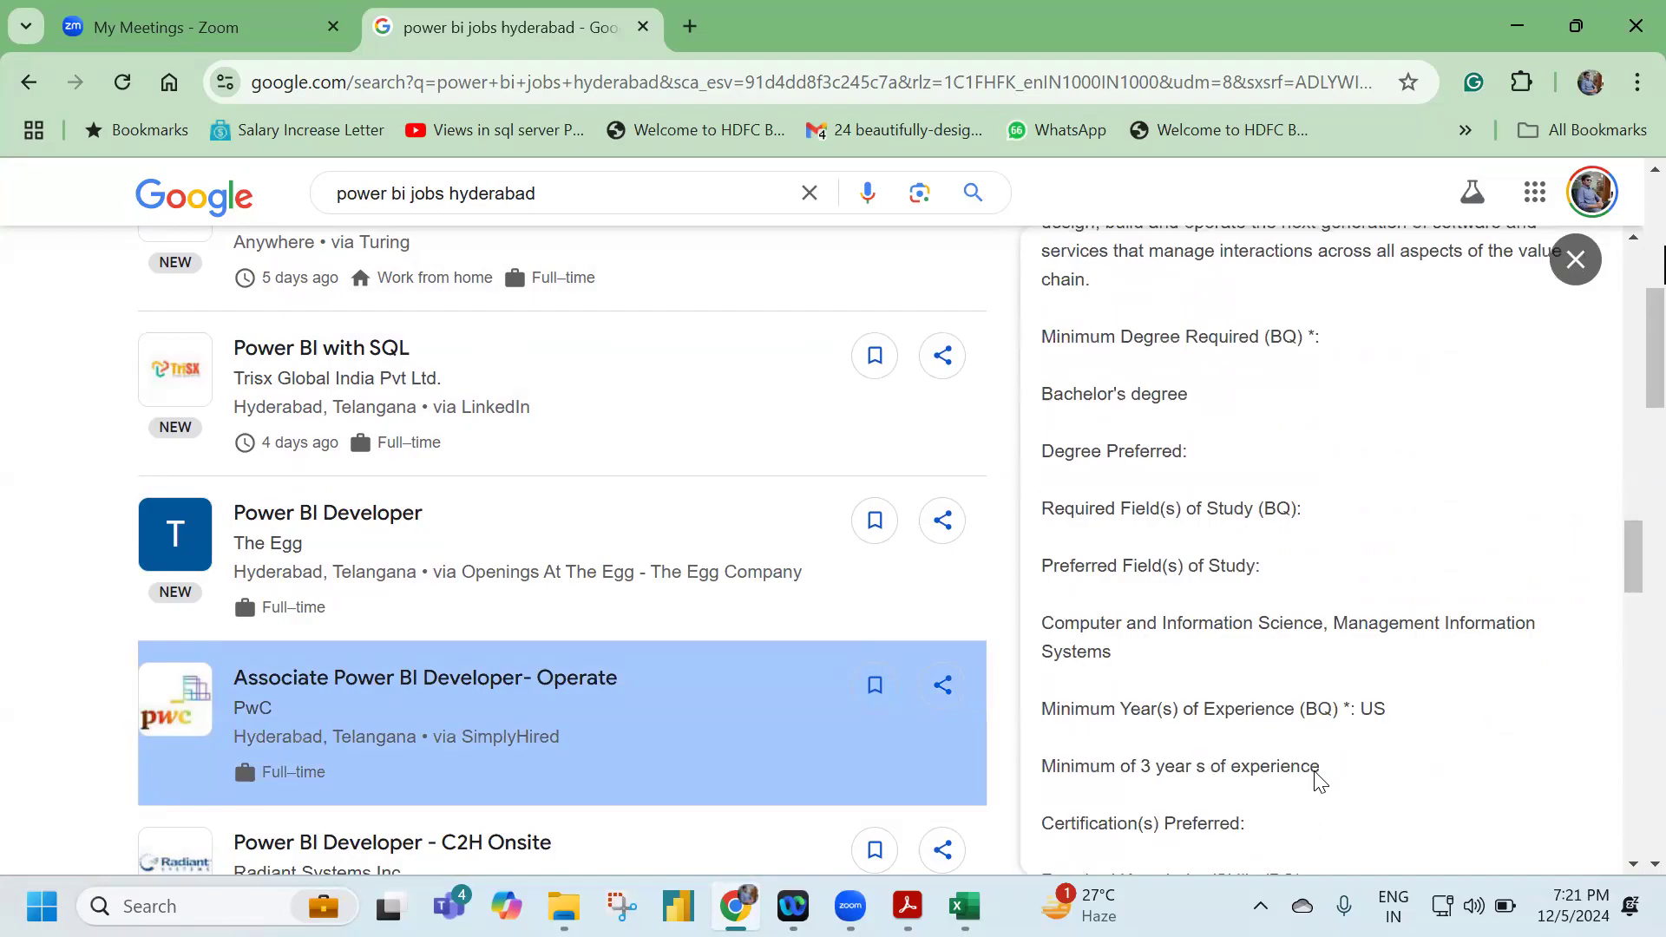
{"action": "left_click_drag", "start_coordinate": [1173, 665], "coordinate": [1223, 638]}
{"action": "scroll", "coordinate": [1288, 683], "scroll_direction": "down", "scroll_amount": 3}
{"action": "left_click_drag", "start_coordinate": [1143, 458], "coordinate": [1488, 455]}
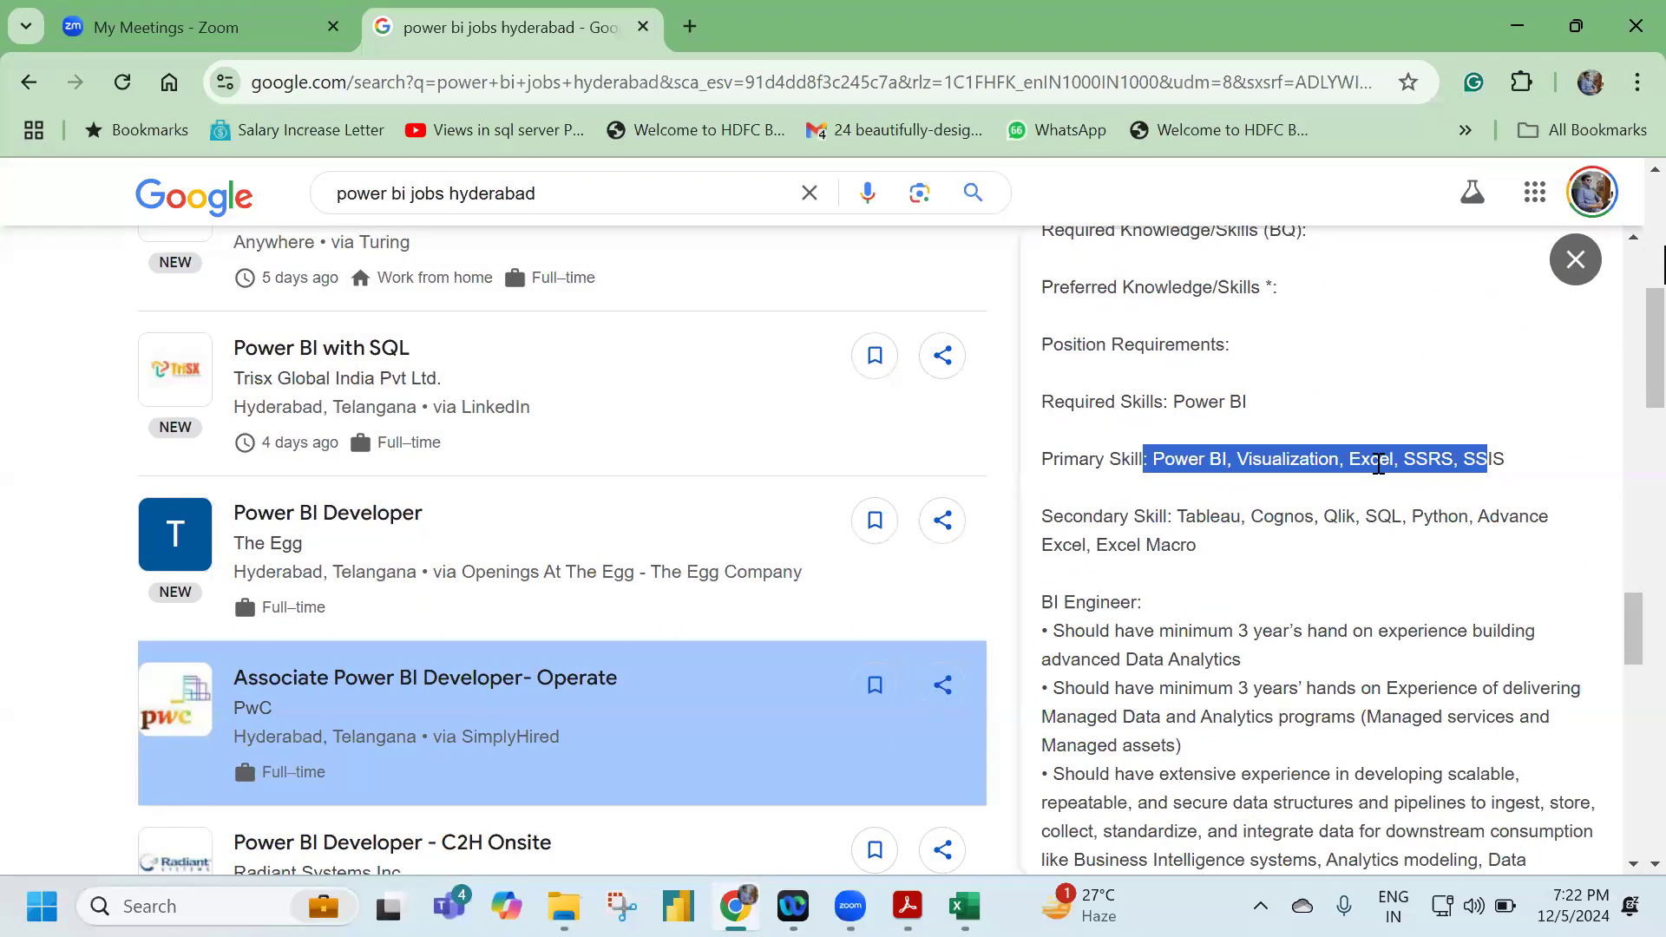
{"action": "scroll", "coordinate": [372, 693], "scroll_direction": "down", "scroll_amount": 2}
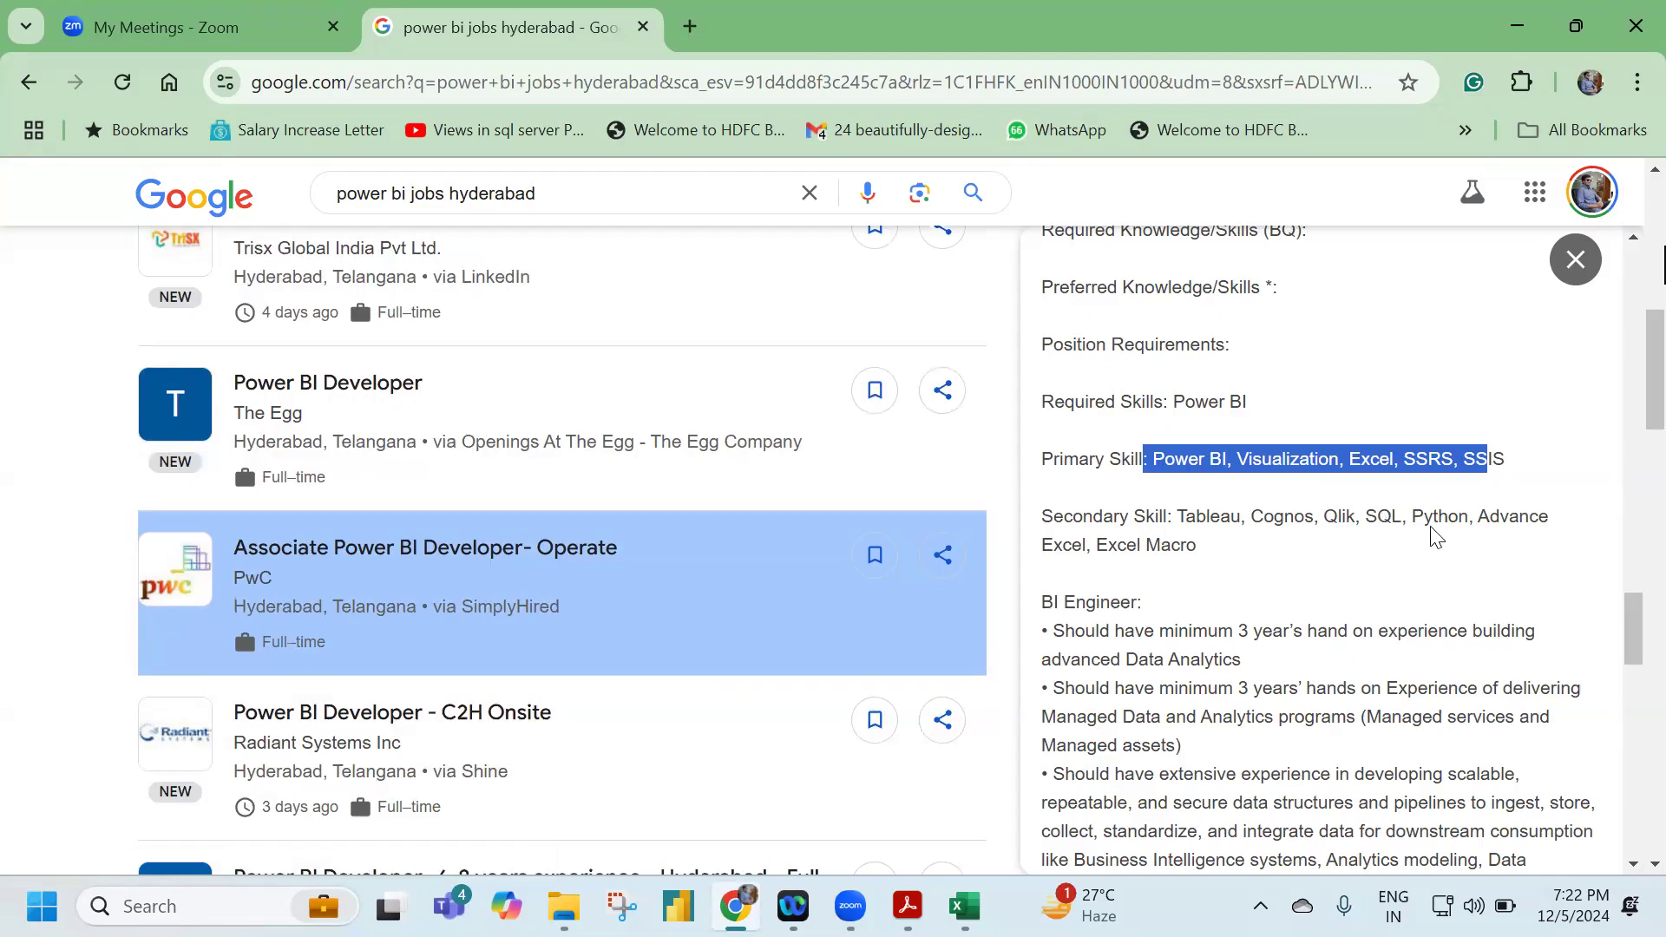
Leave the browser, switch to Excel and create a new blank workbook.
{"action": "left_click", "coordinate": [1505, 41]}
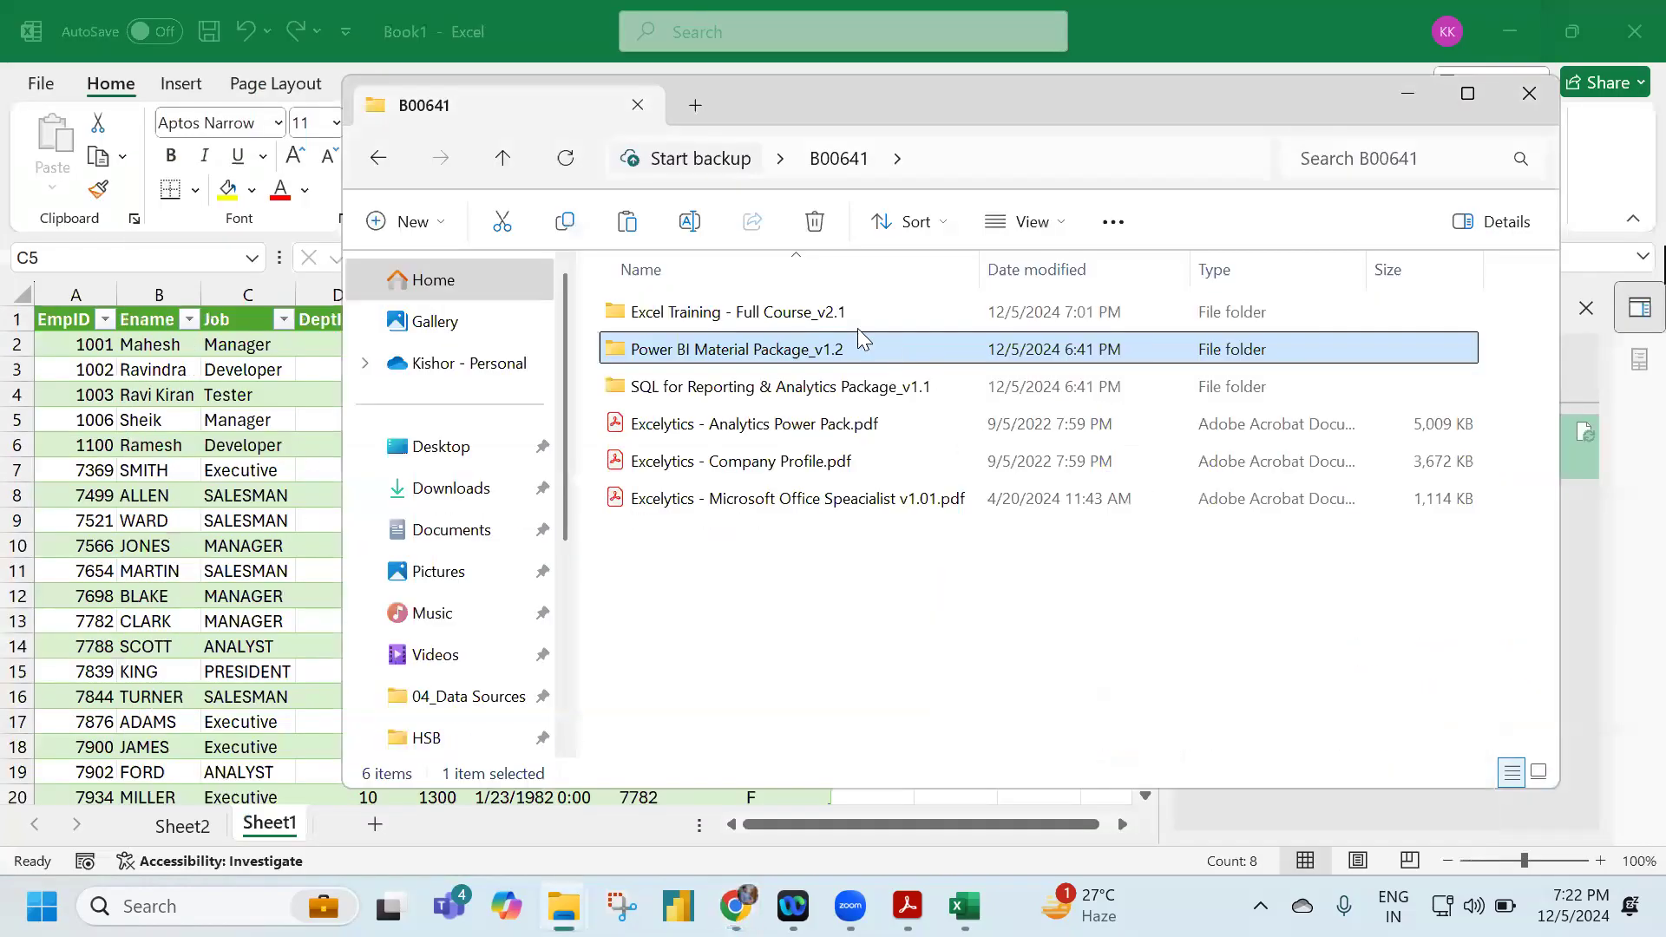
{"action": "left_click", "coordinate": [763, 312]}
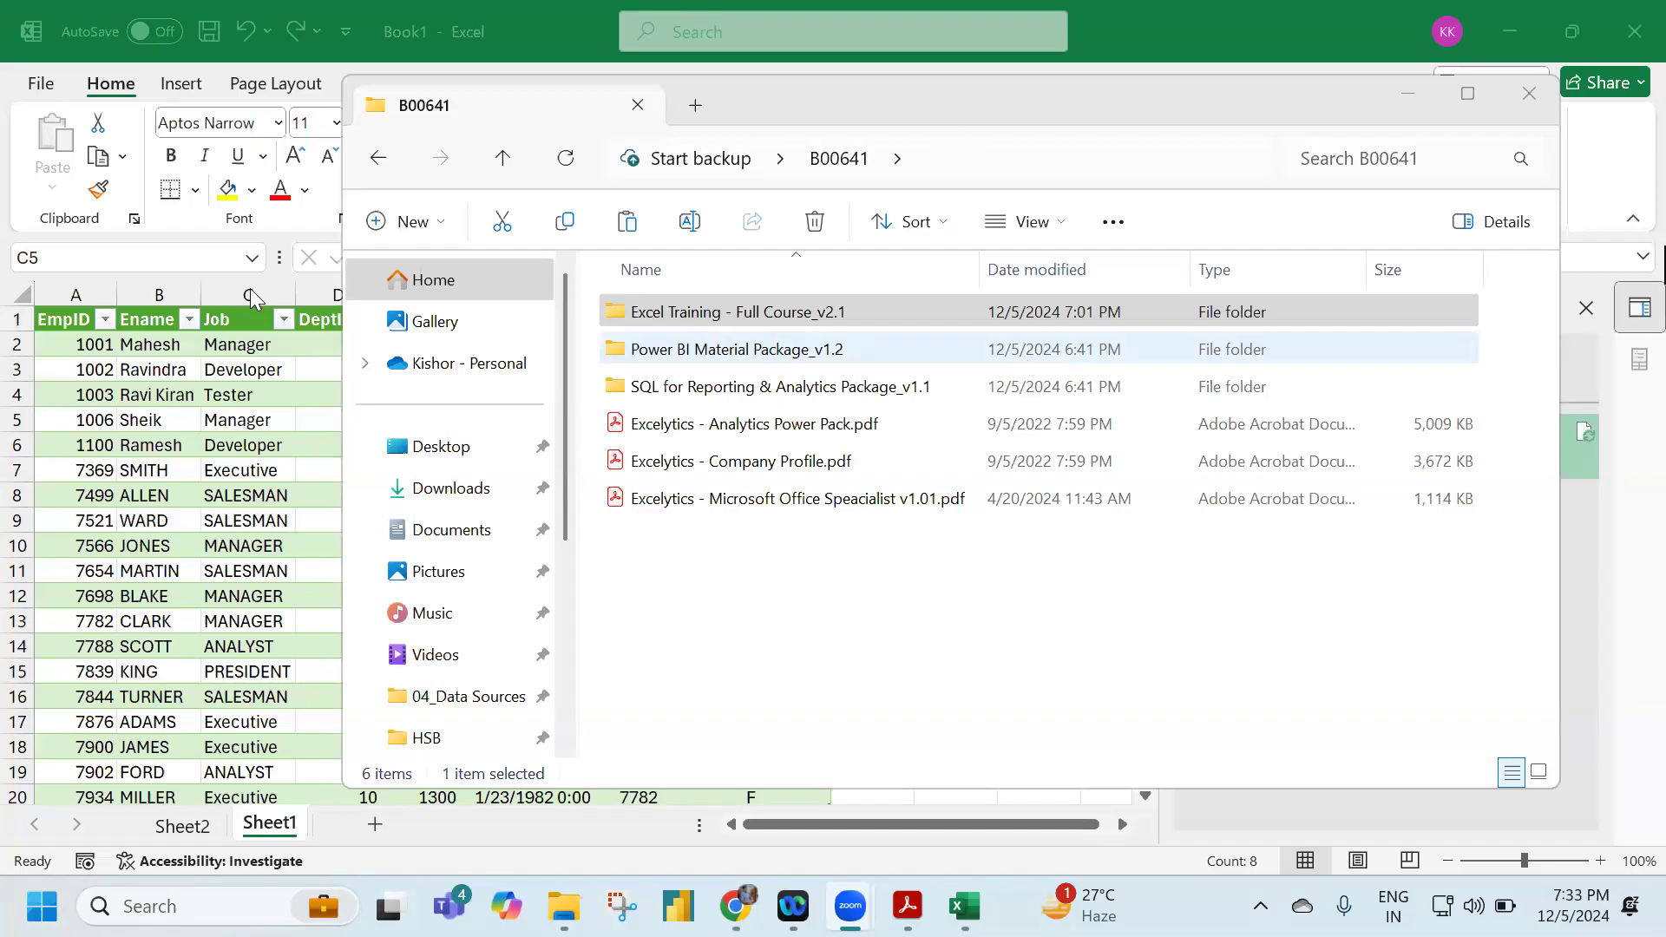
{"action": "left_click", "coordinate": [246, 424]}
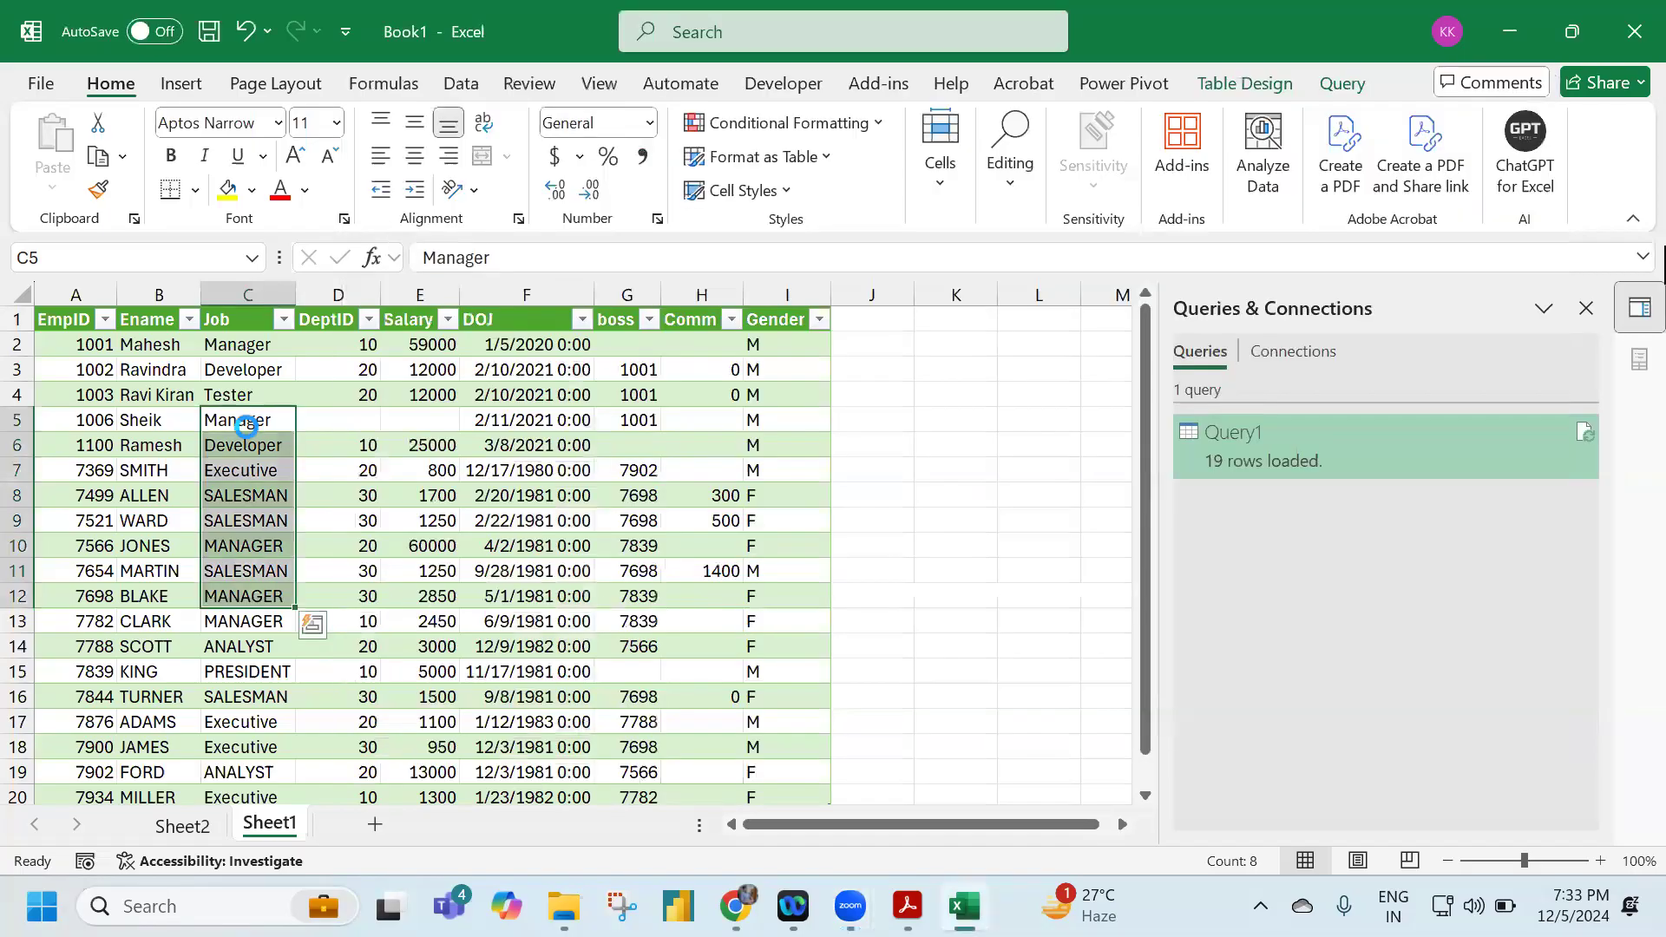
{"action": "key", "text": "ctrl+n"}
Enter the headings BASIC in G1 and ADVANCED in H1, and widen columns G and H.
{"action": "left_click", "coordinate": [554, 321]}
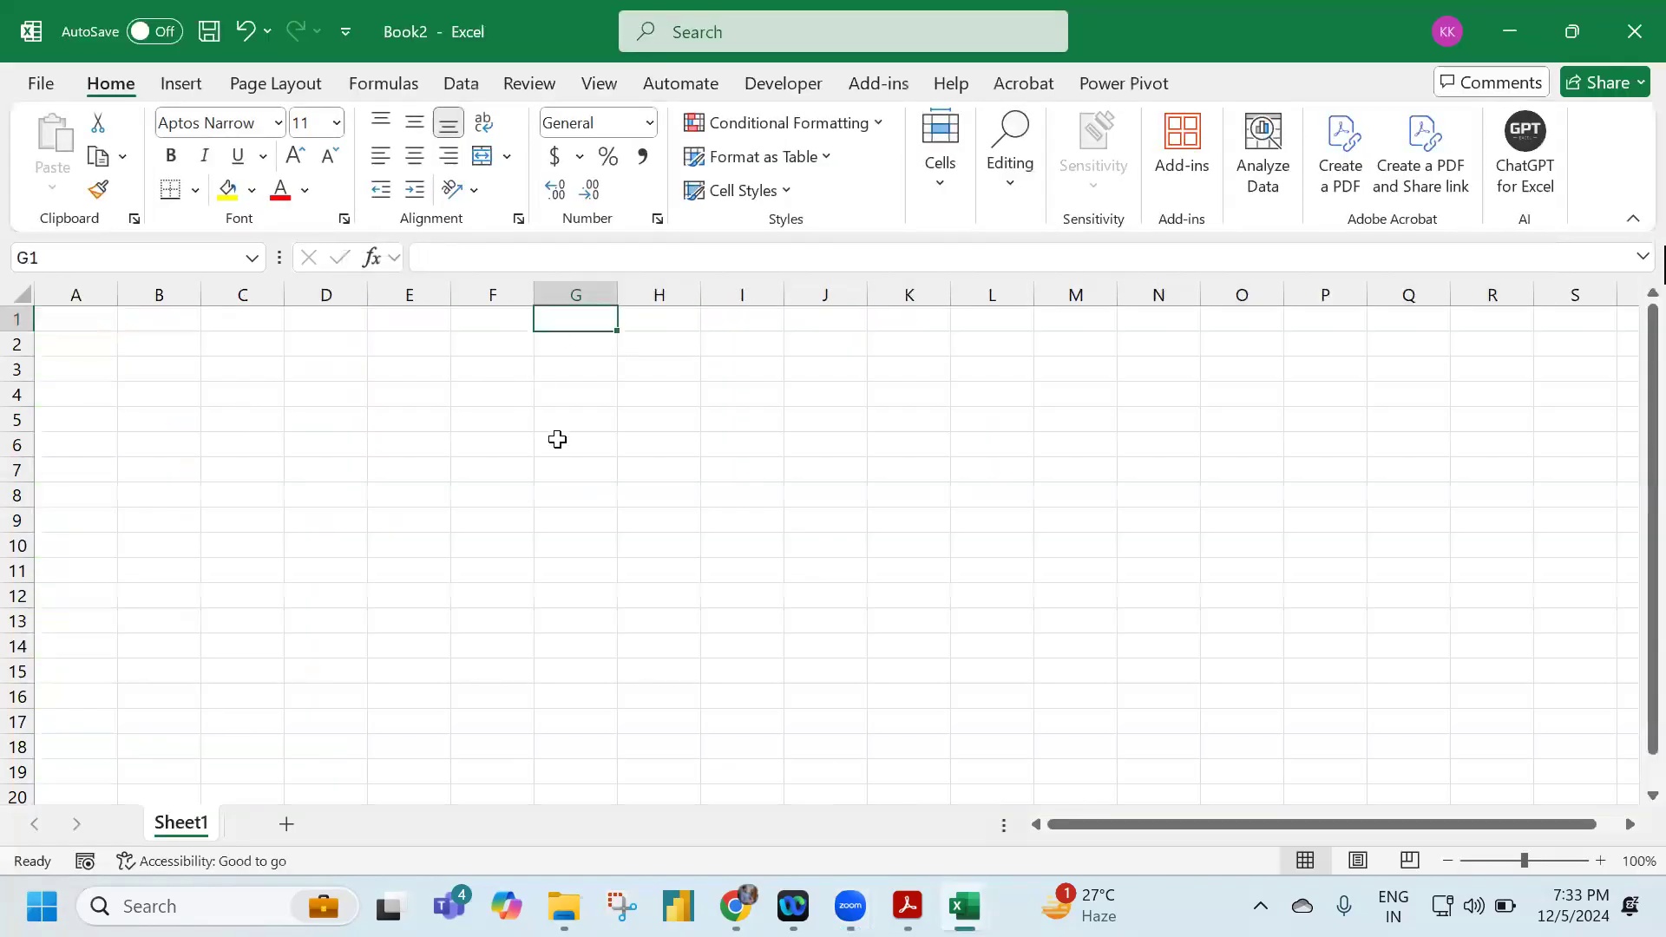
{"action": "key", "text": "Caps_Lock"}
{"action": "type", "text": "BA"}
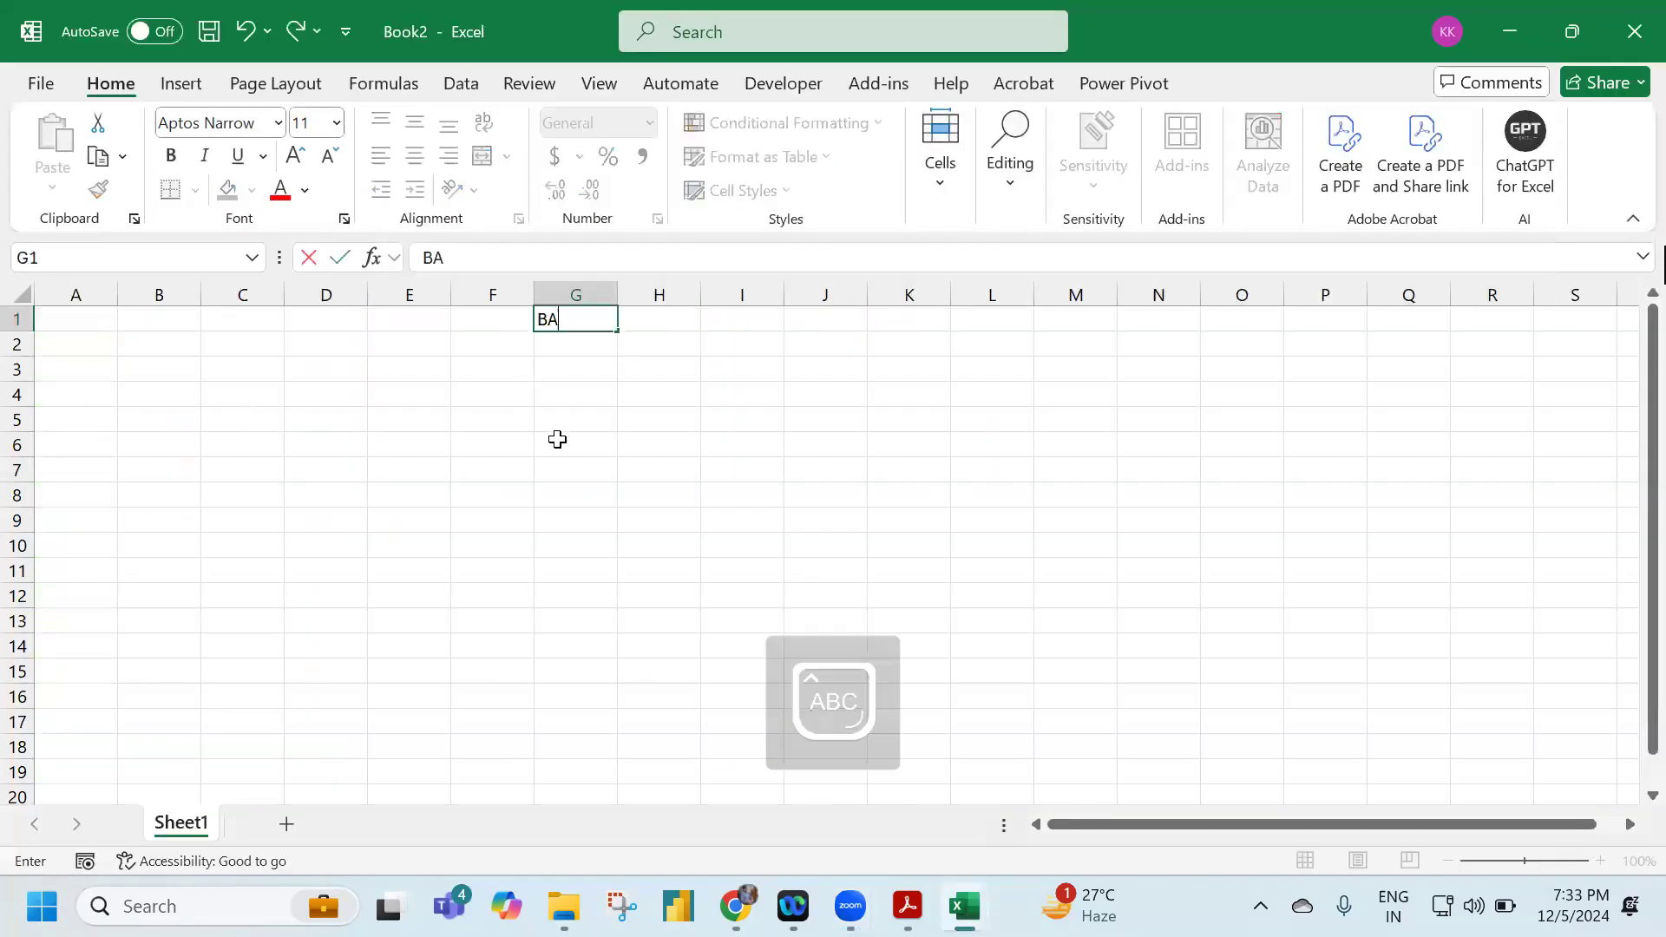
{"action": "type", "text": "SIC"}
{"action": "key", "text": "Tab"}
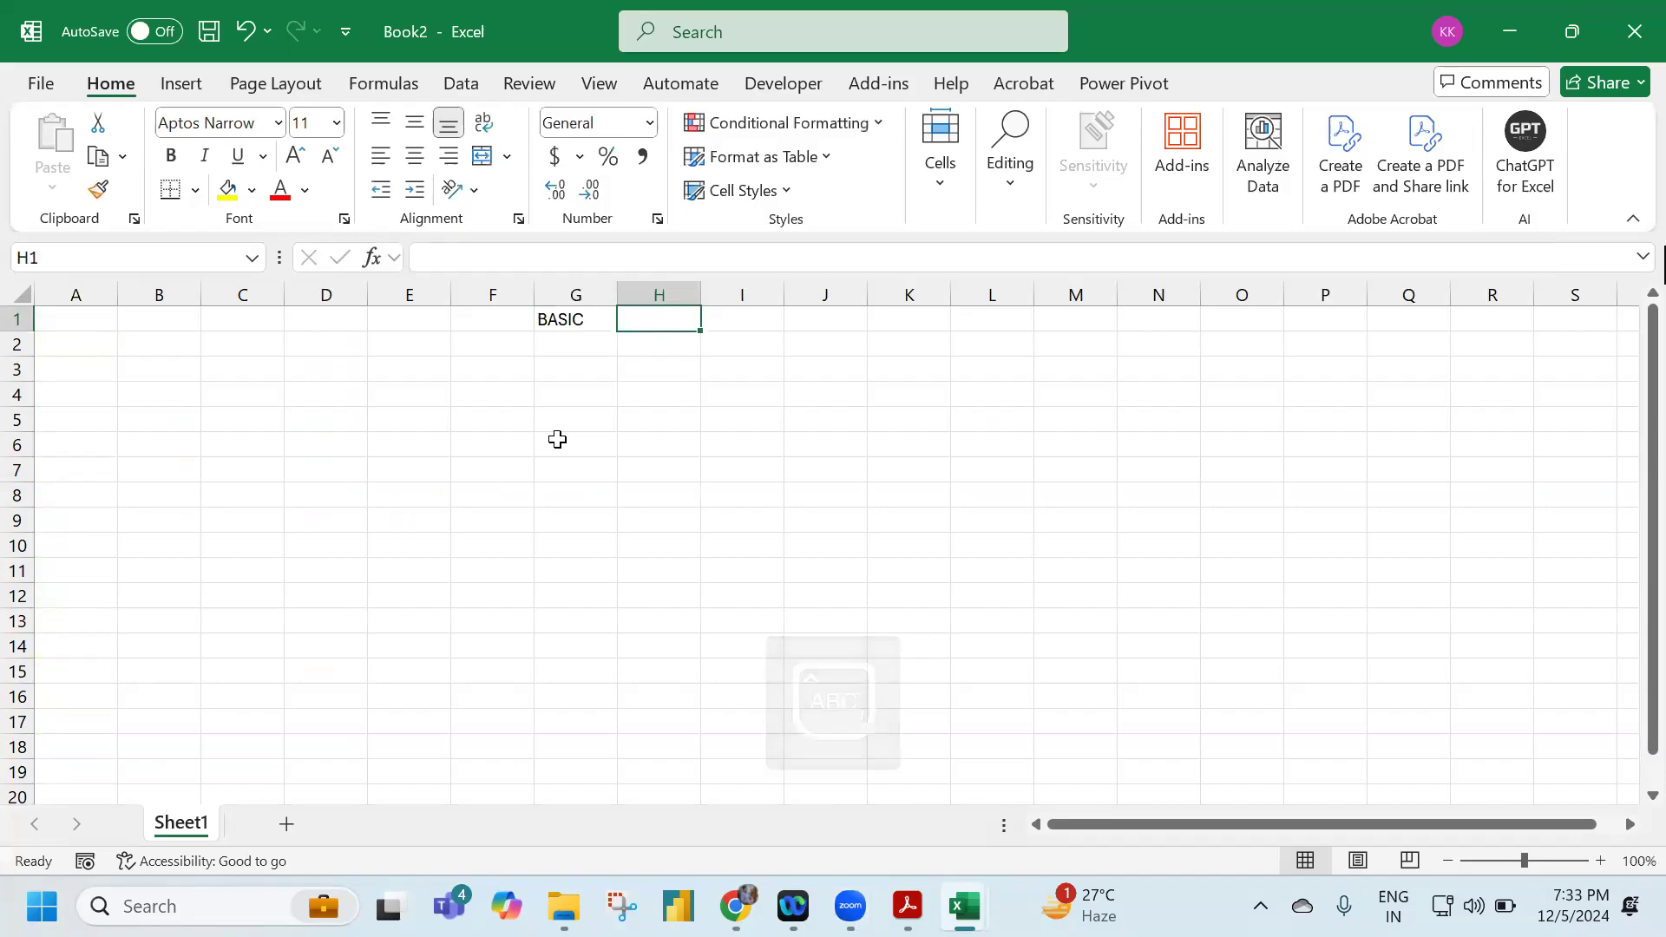
{"action": "type", "text": "ADVN"}
{"action": "key", "text": "BackSpace"}
{"action": "type", "text": "ANCED"}
{"action": "key", "text": "Return"}
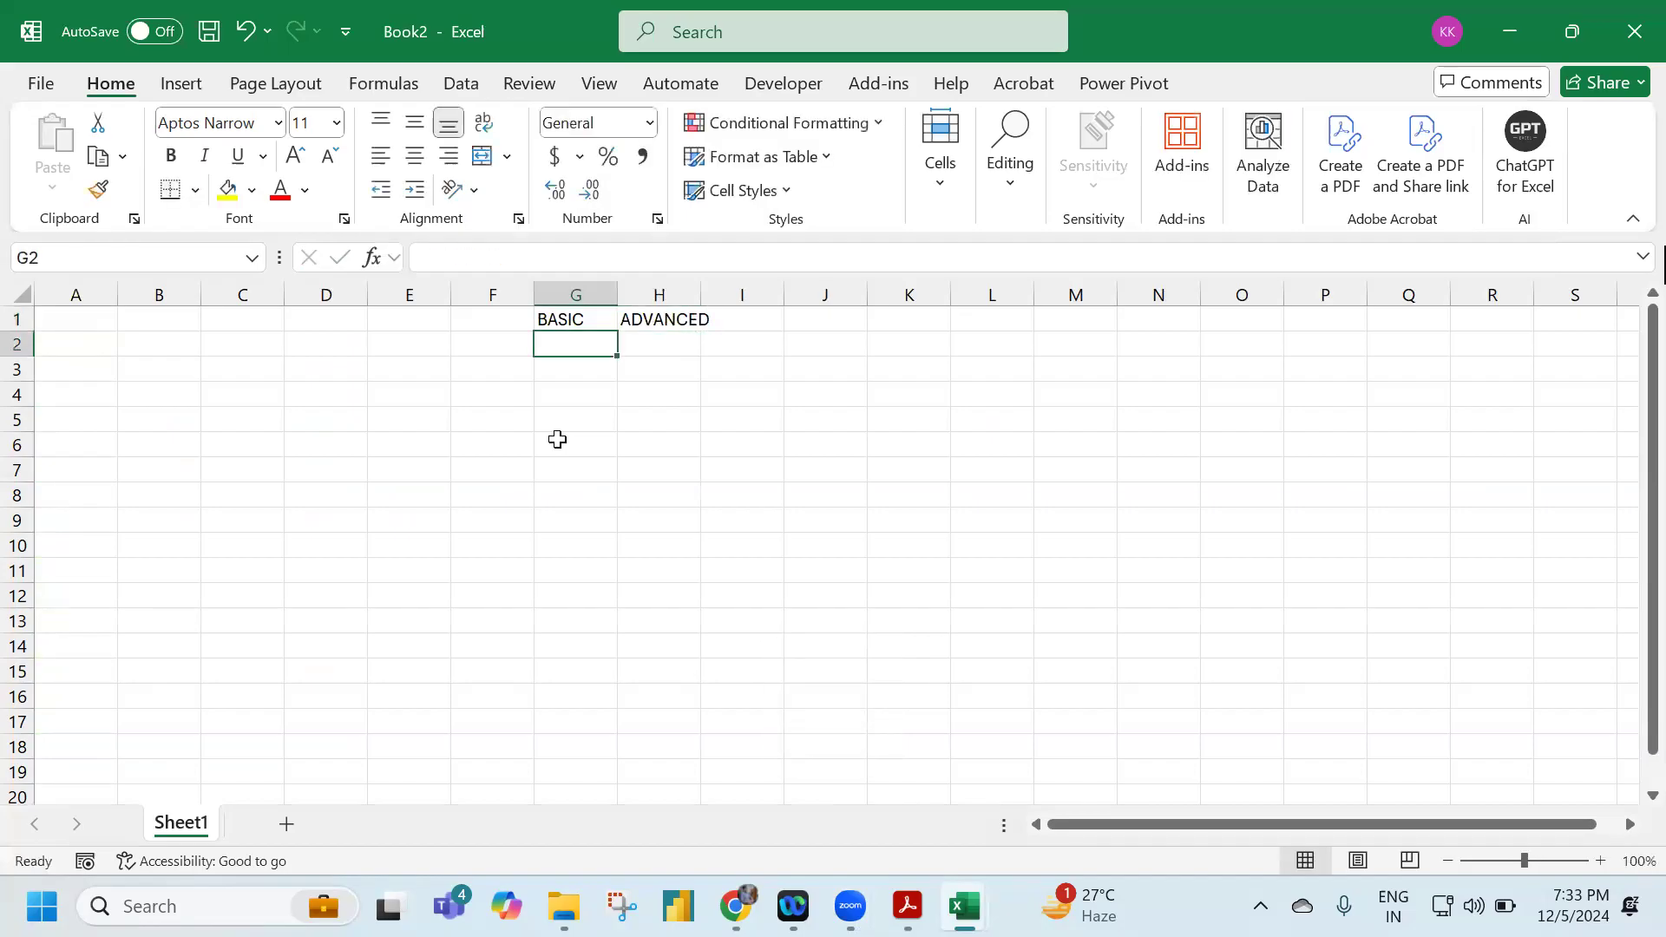
{"action": "left_click_drag", "start_coordinate": [618, 294], "coordinate": [754, 295]}
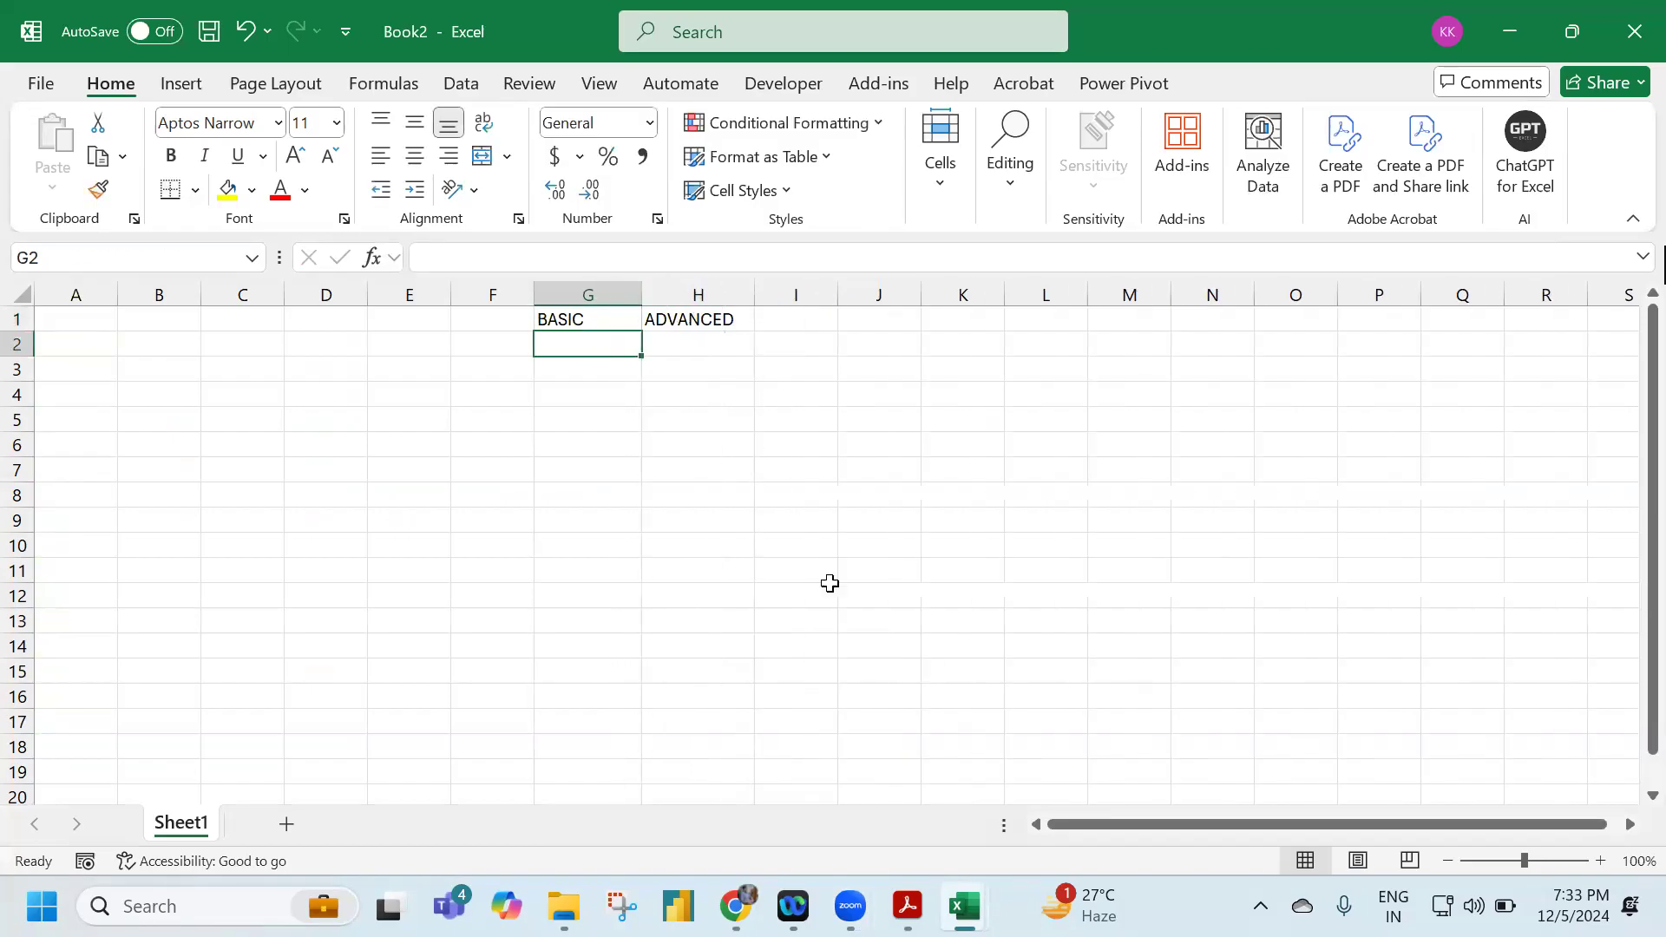
Lower the system volume slightly.
{"action": "left_click", "coordinate": [1473, 906]}
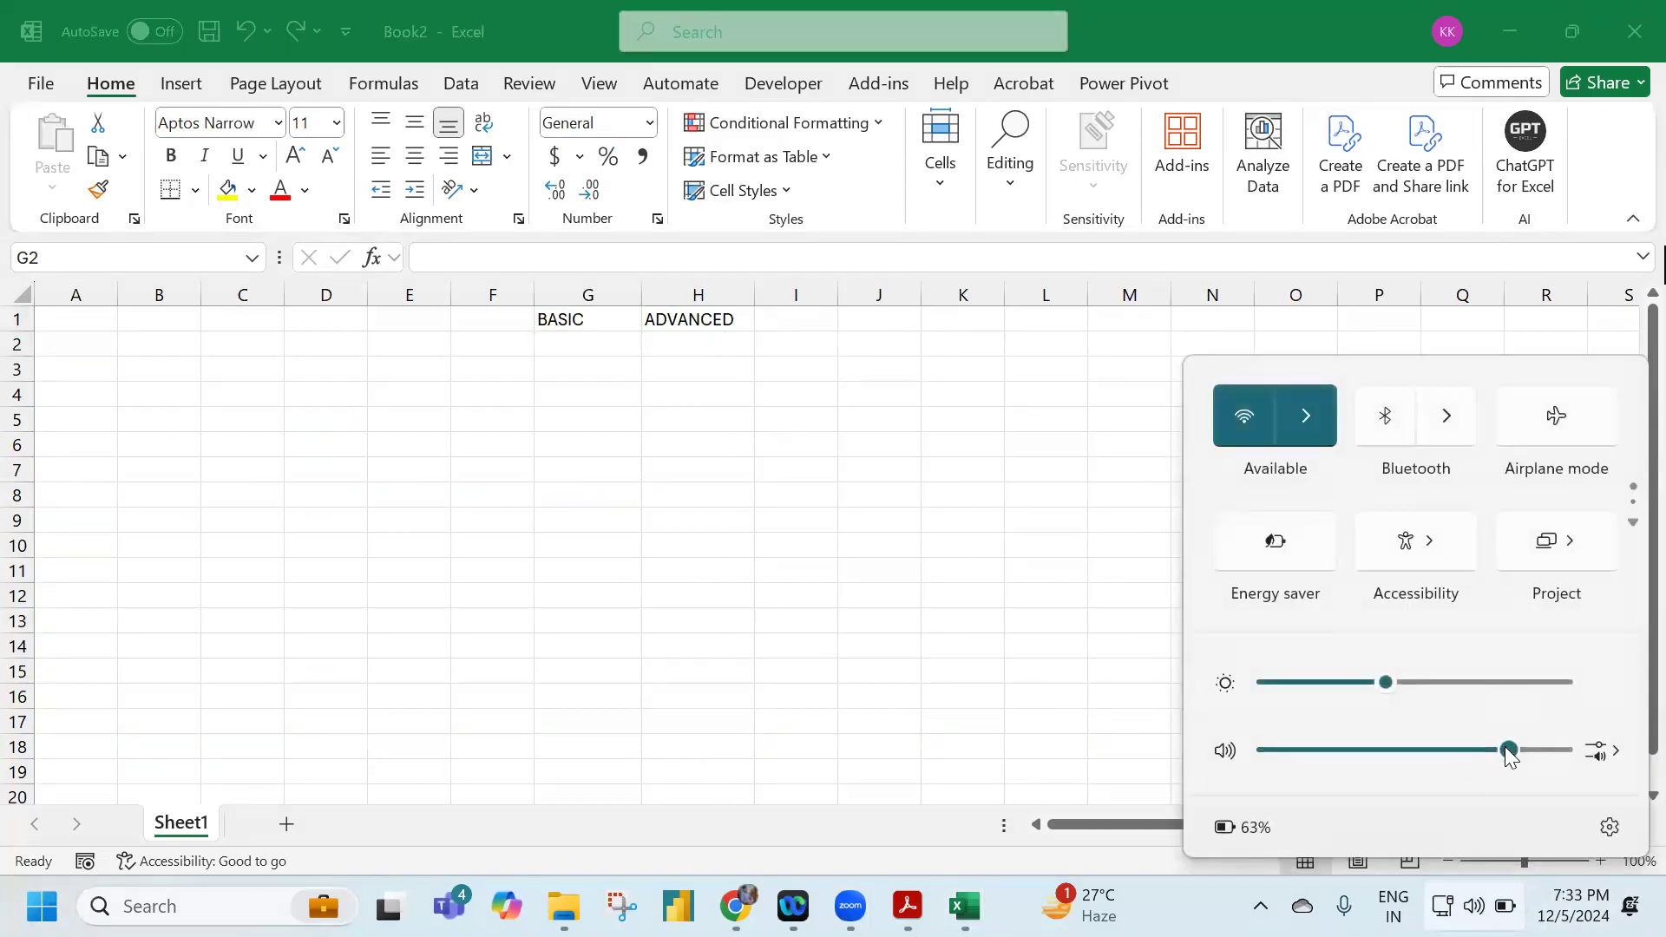
{"action": "left_click_drag", "start_coordinate": [1507, 751], "coordinate": [1491, 749]}
{"action": "left_click", "coordinate": [602, 372]}
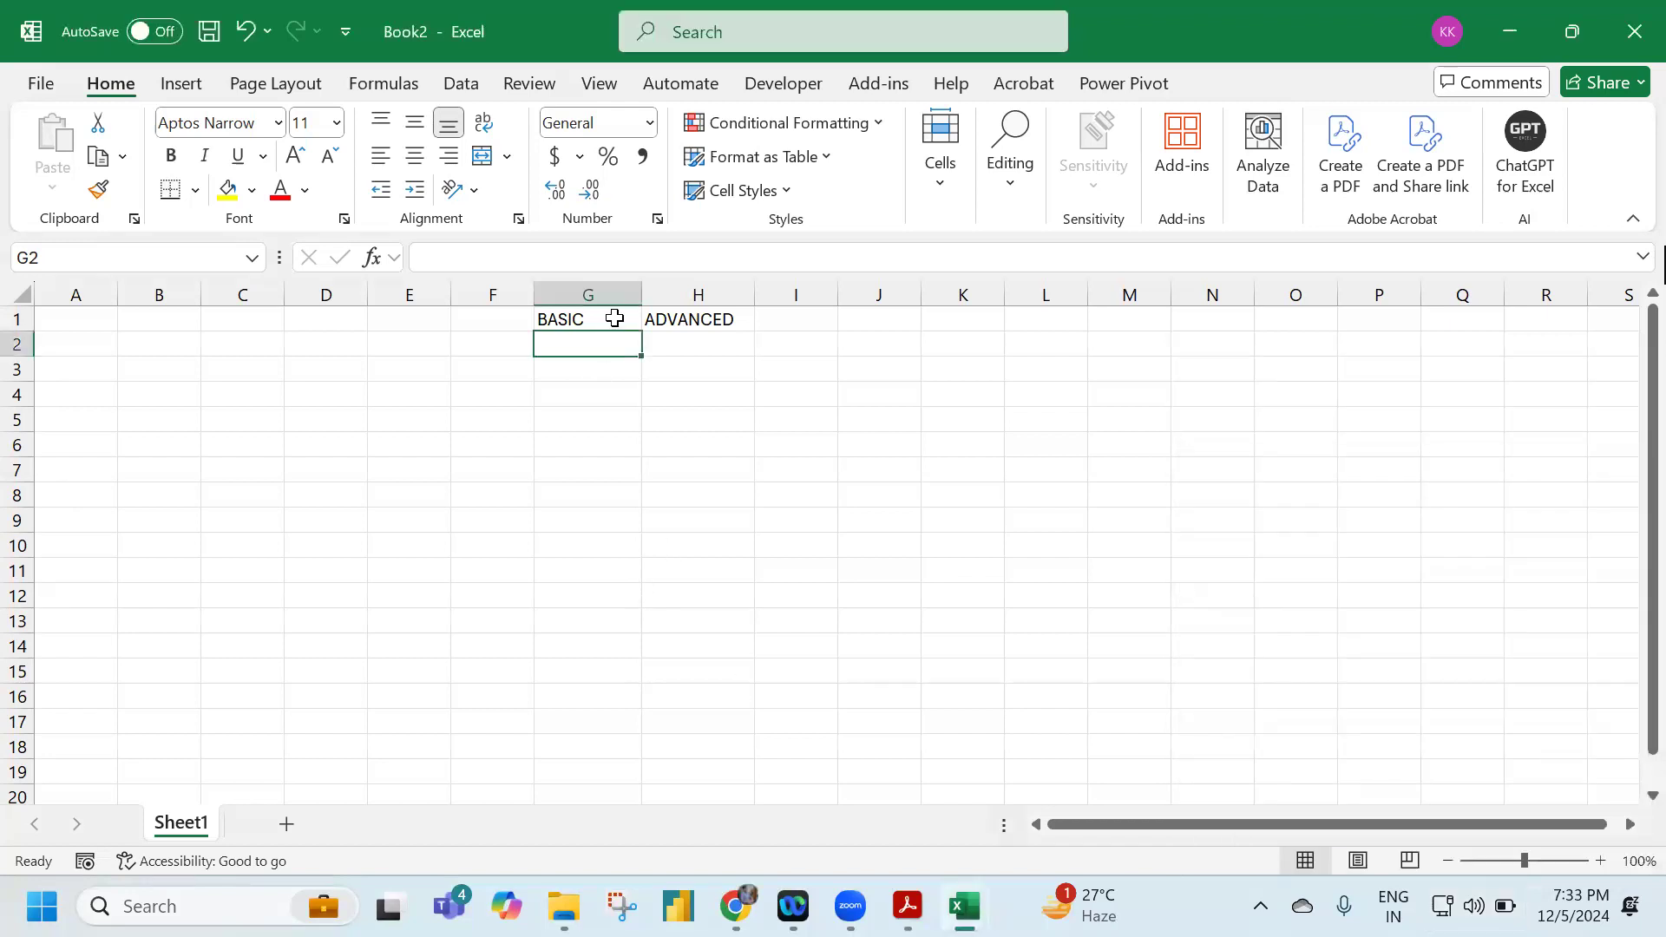
Center the BASIC and ADVANCED headings horizontally and vertically, and make them bold.
{"action": "left_click_drag", "start_coordinate": [616, 319], "coordinate": [662, 334]}
{"action": "left_click", "coordinate": [415, 156]}
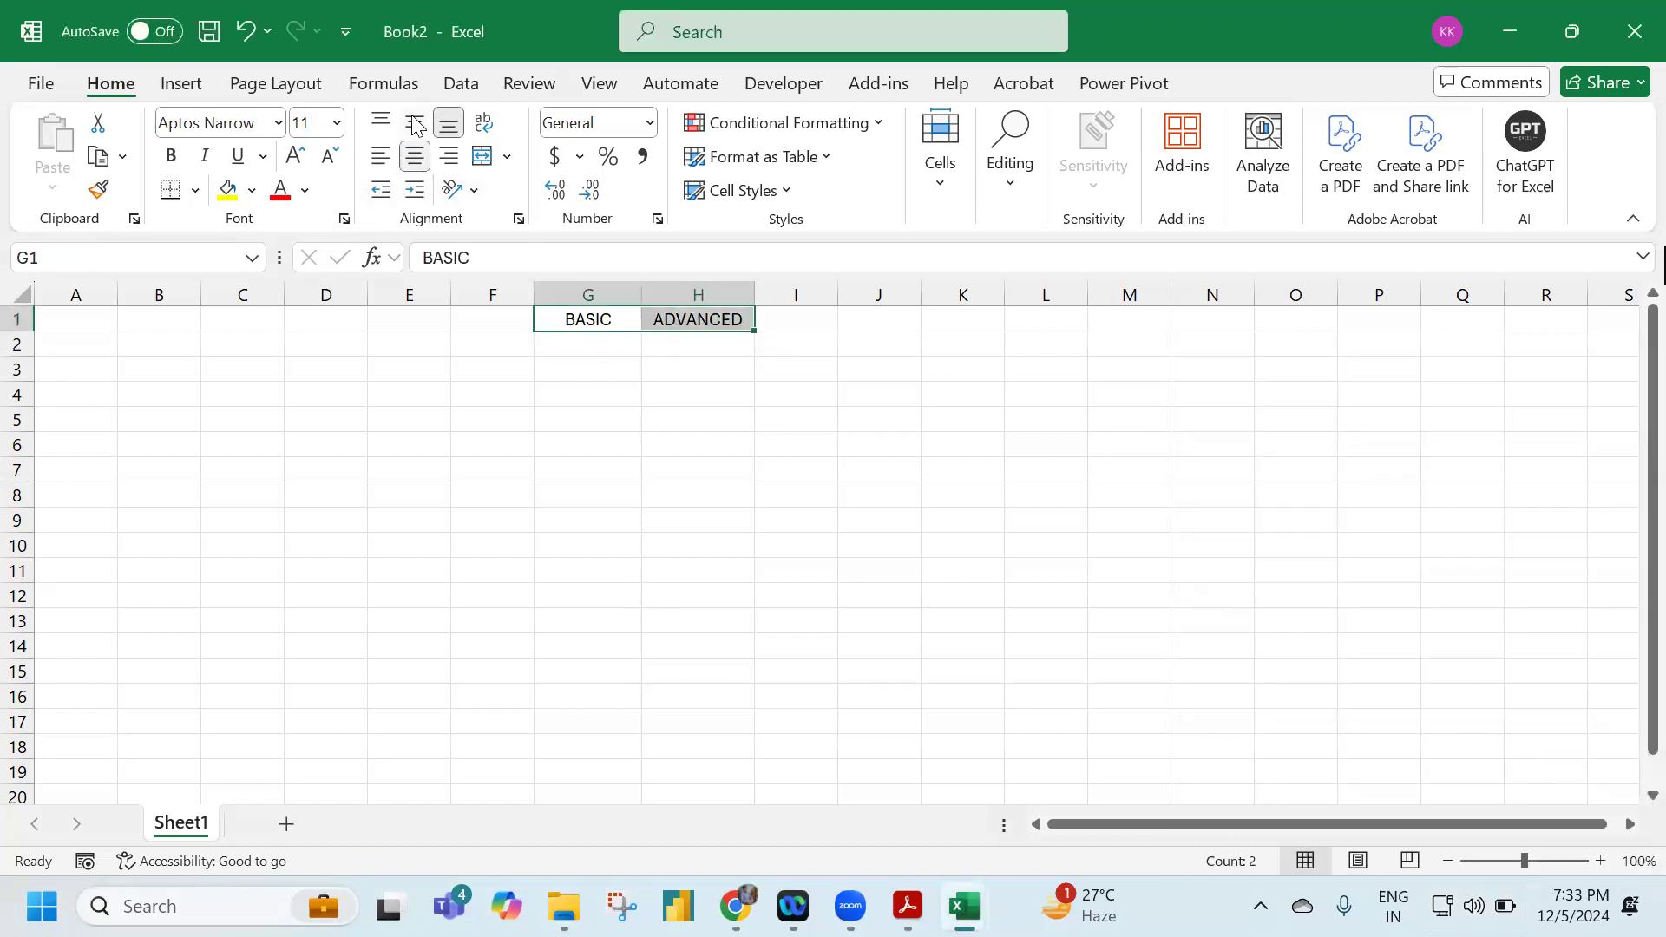
{"action": "left_click", "coordinate": [415, 122]}
{"action": "left_click", "coordinate": [171, 155]}
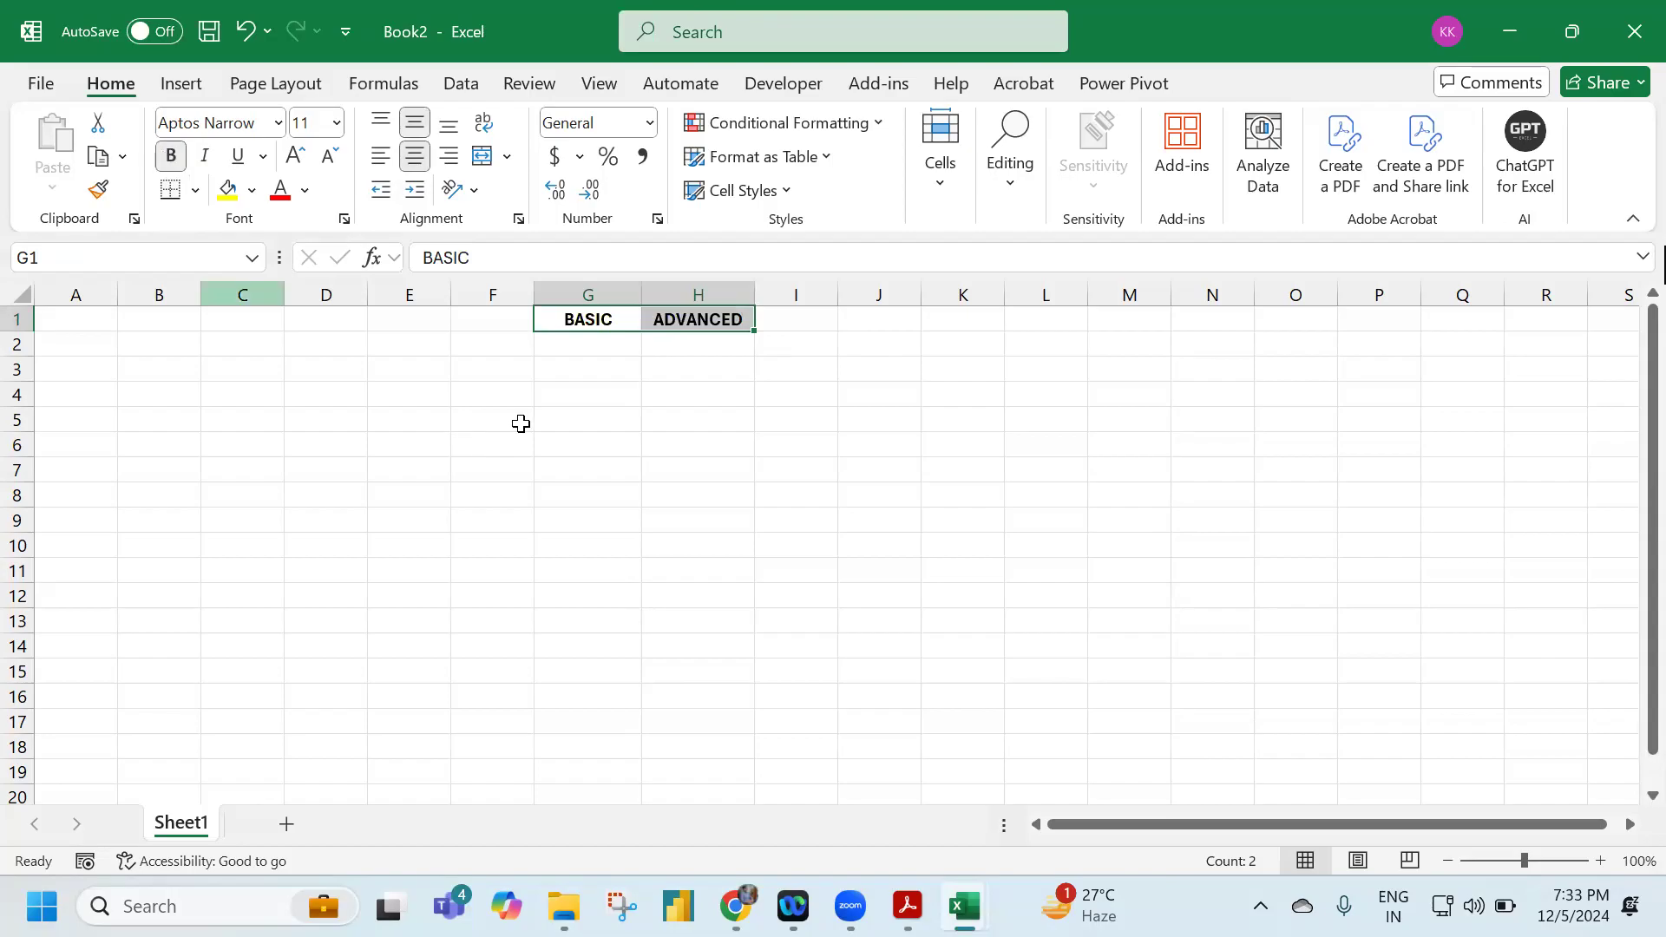
{"action": "left_click", "coordinate": [521, 423]}
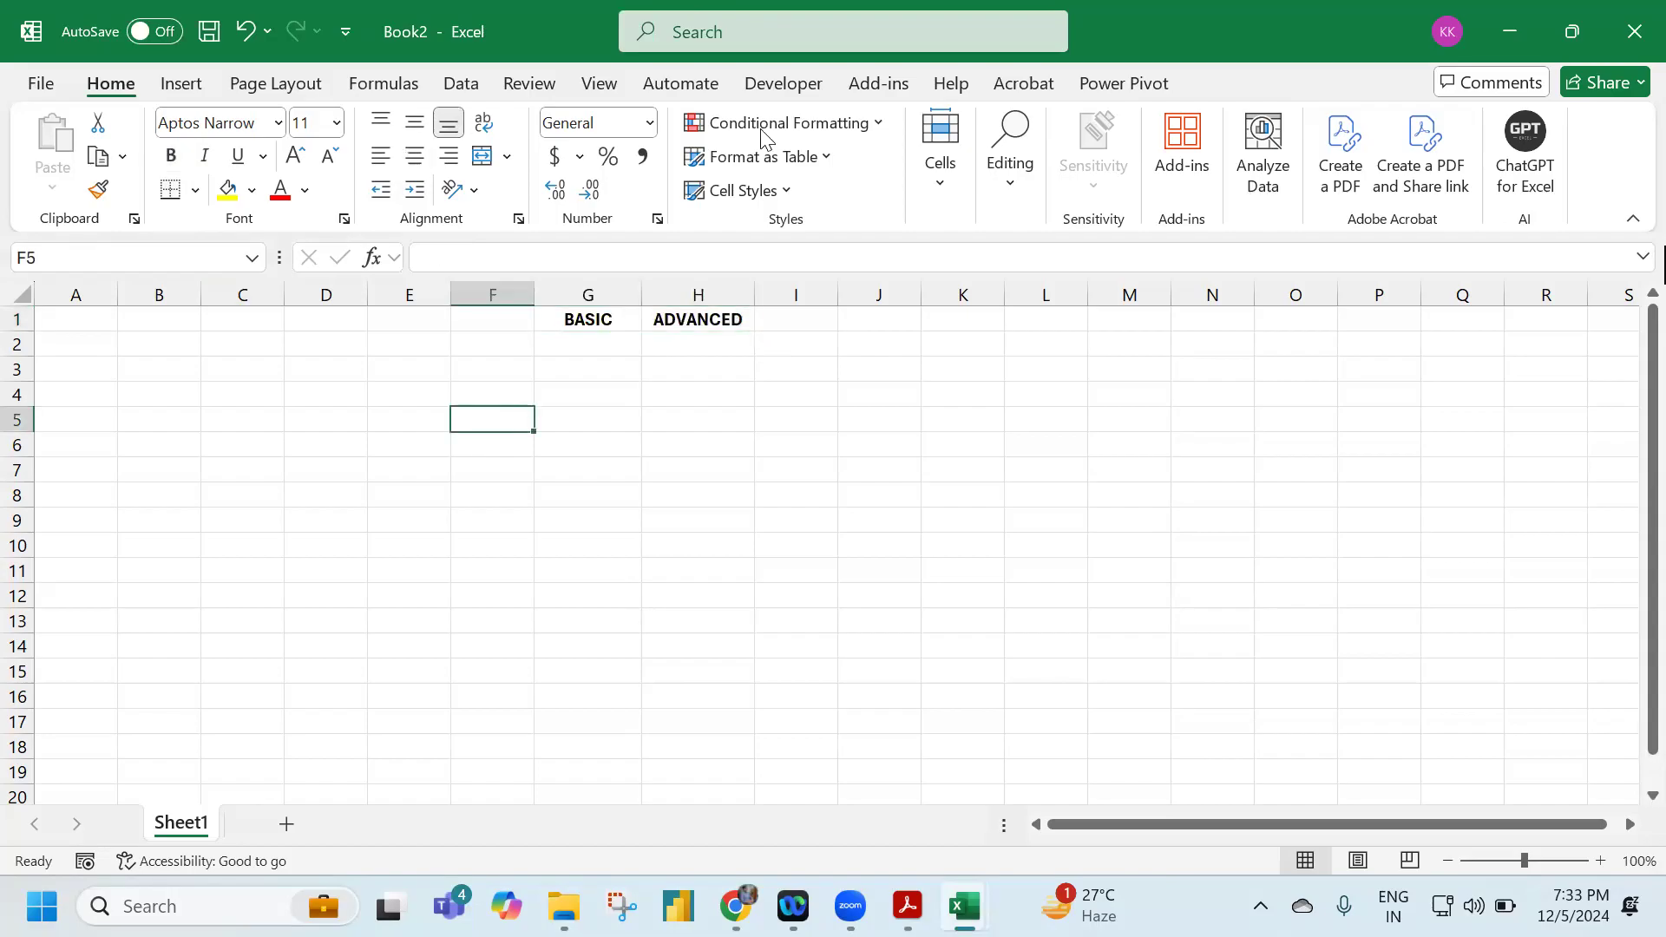
List OPEN, SAVE, PRINT and COPY under the BASIC heading in cells G2 to G5.
{"action": "left_click", "coordinate": [621, 341]}
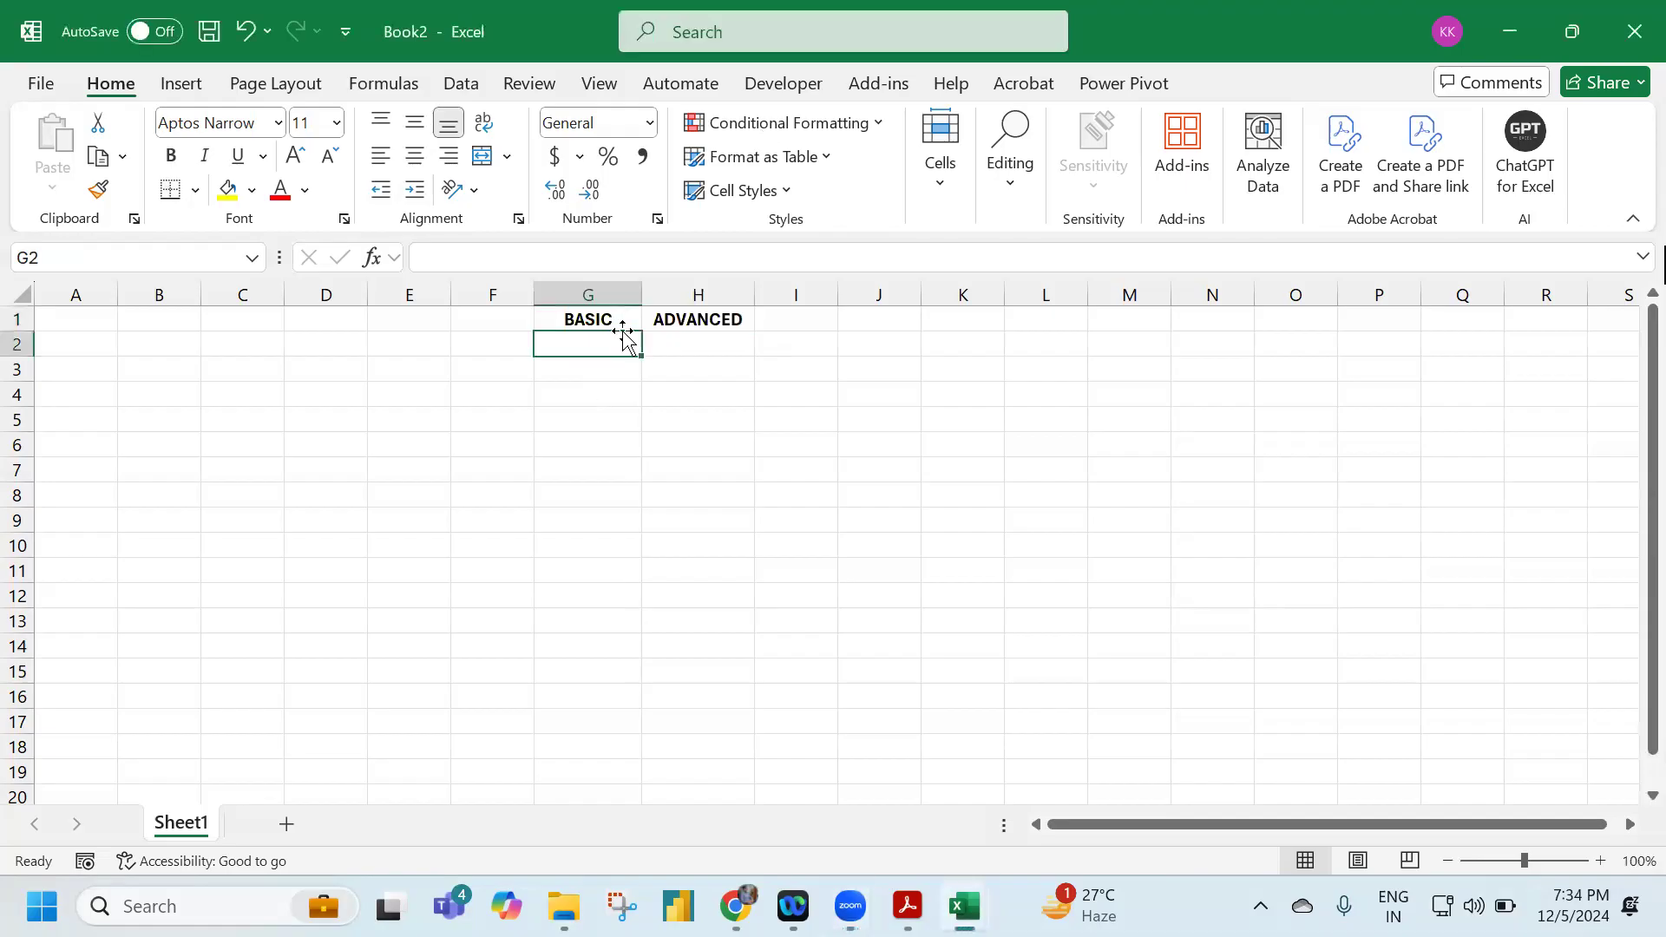
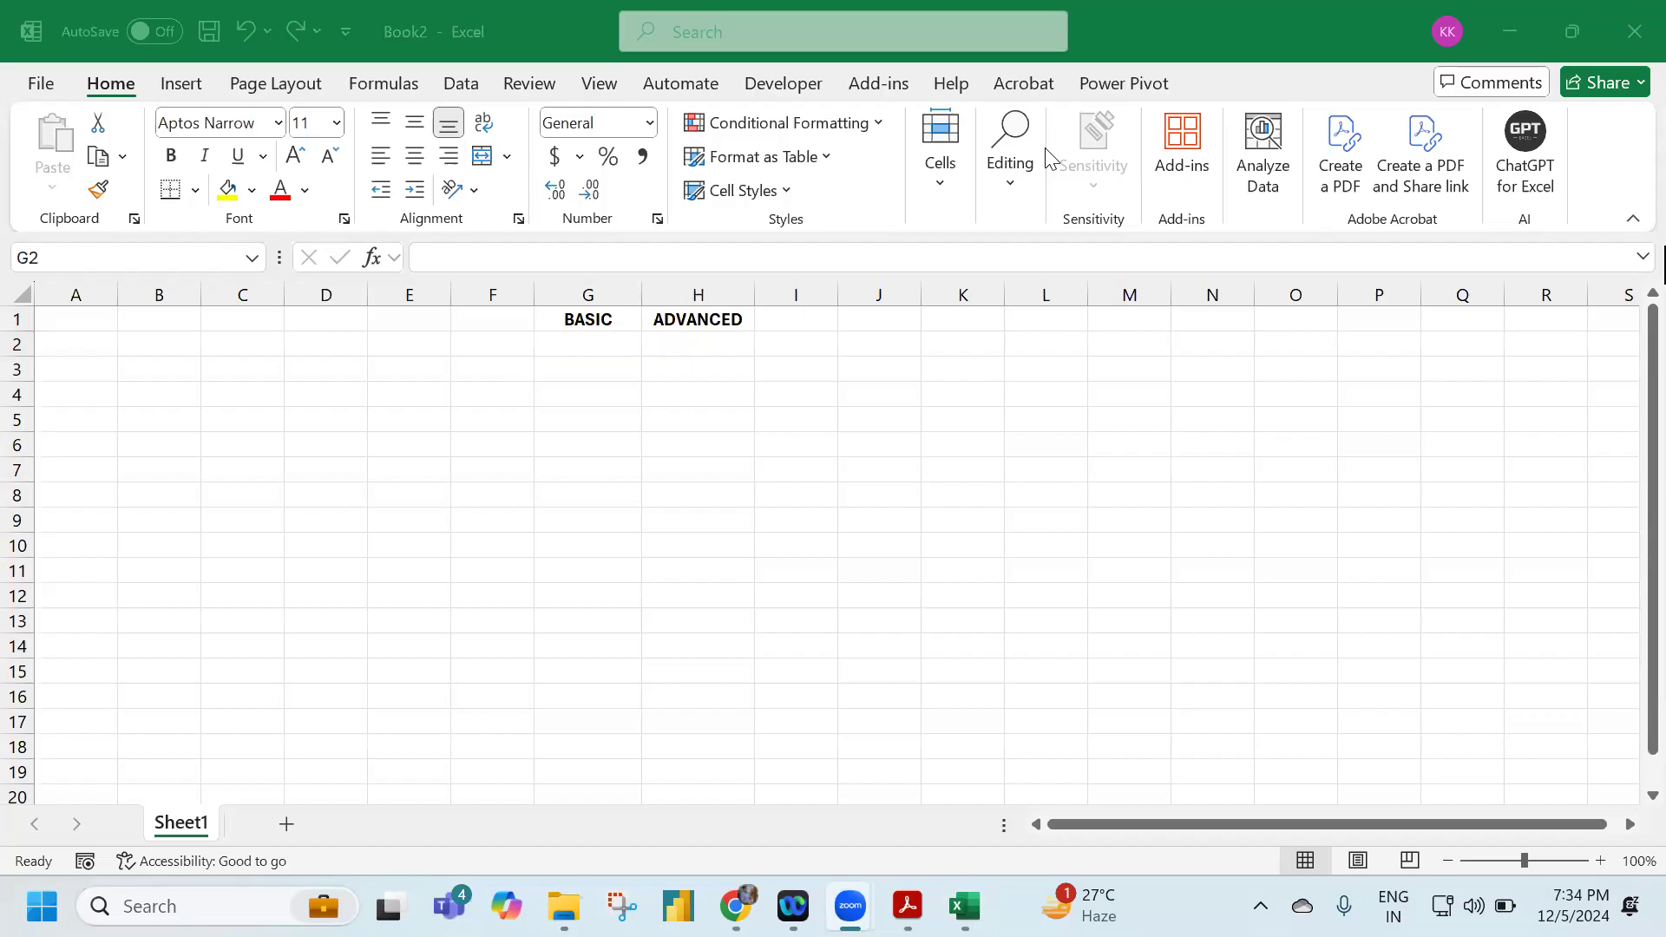
{"action": "left_click", "coordinate": [623, 347]}
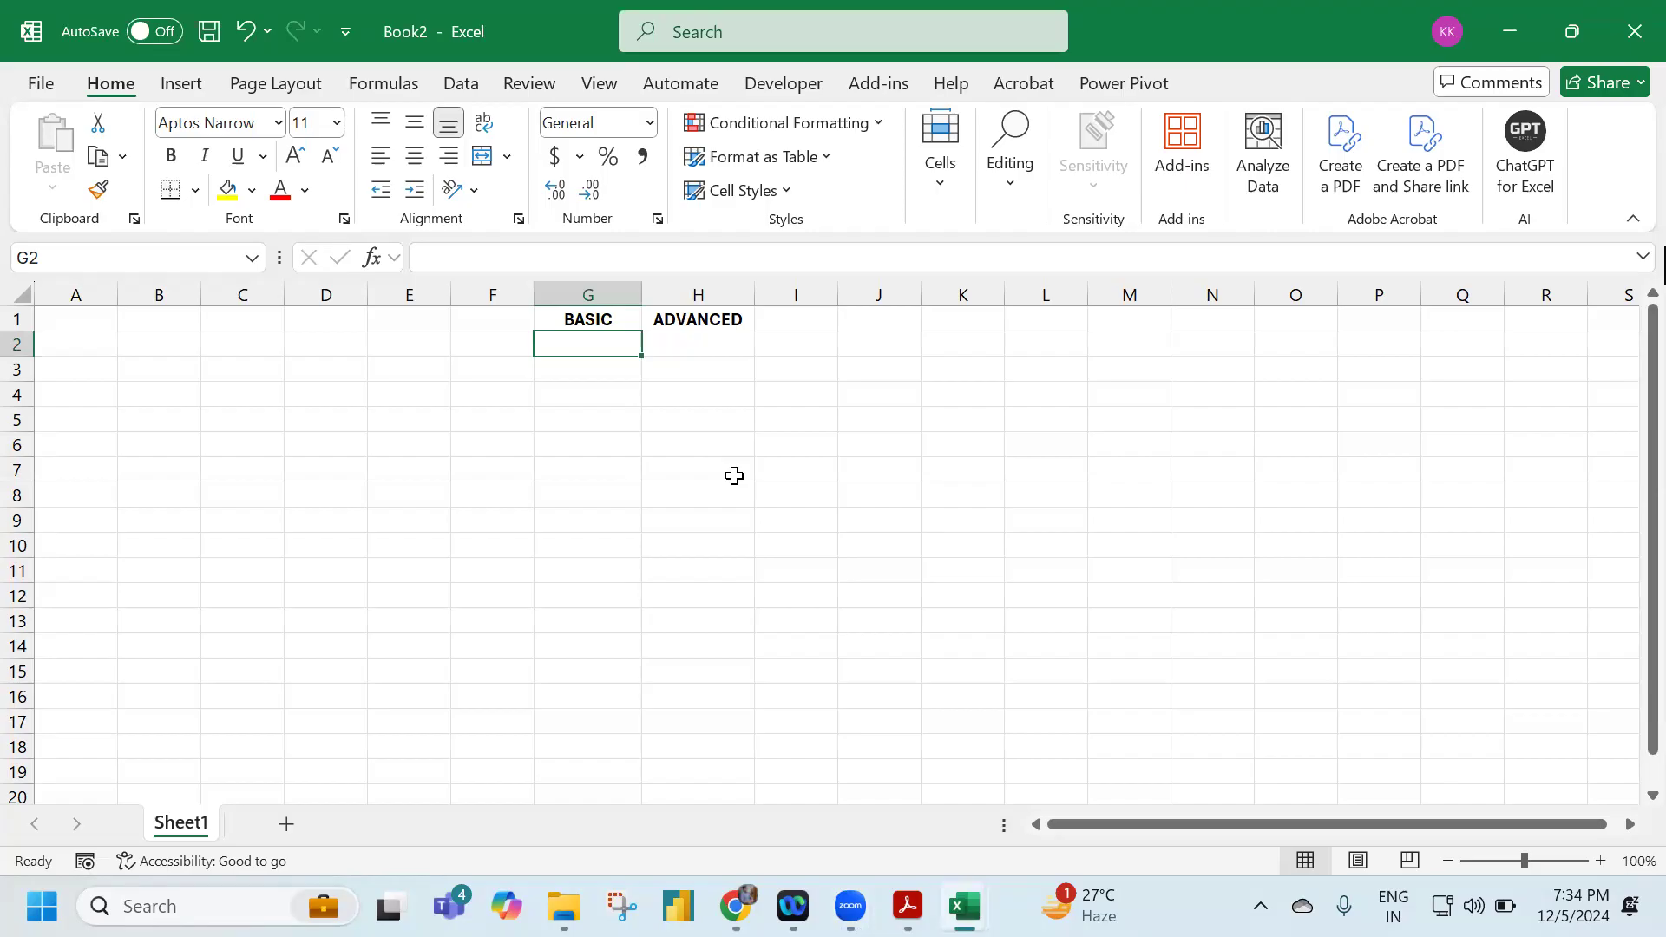
{"action": "type", "text": "OPEN"}
{"action": "key", "text": "Return"}
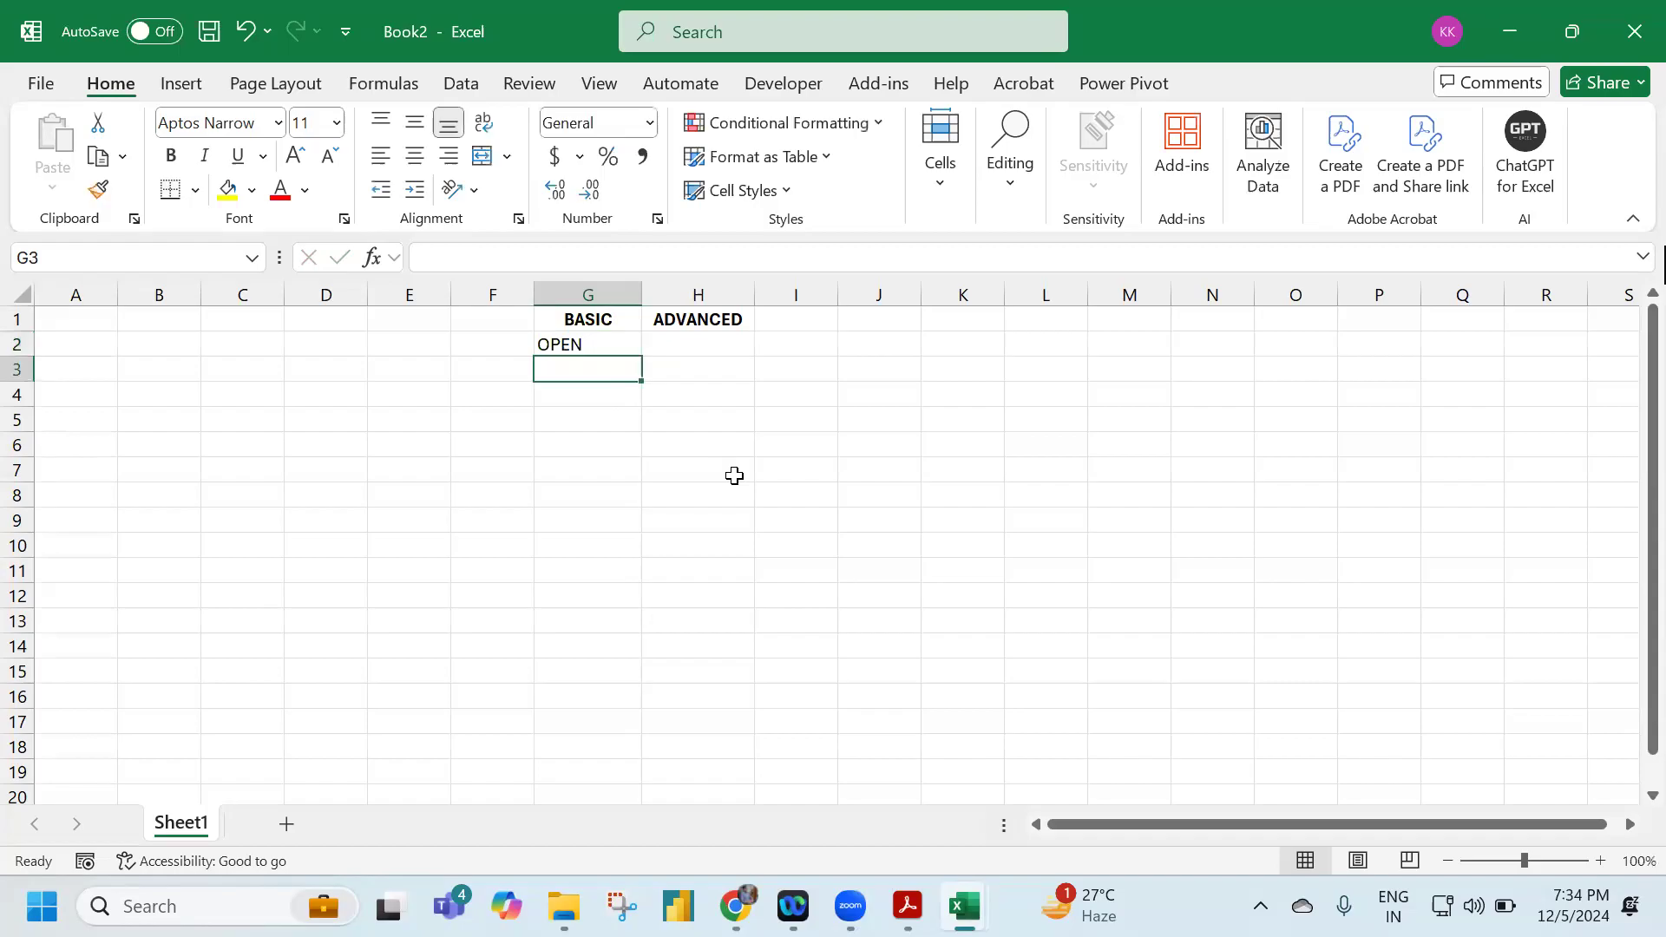
{"action": "type", "text": "SAVE"}
{"action": "key", "text": "Return"}
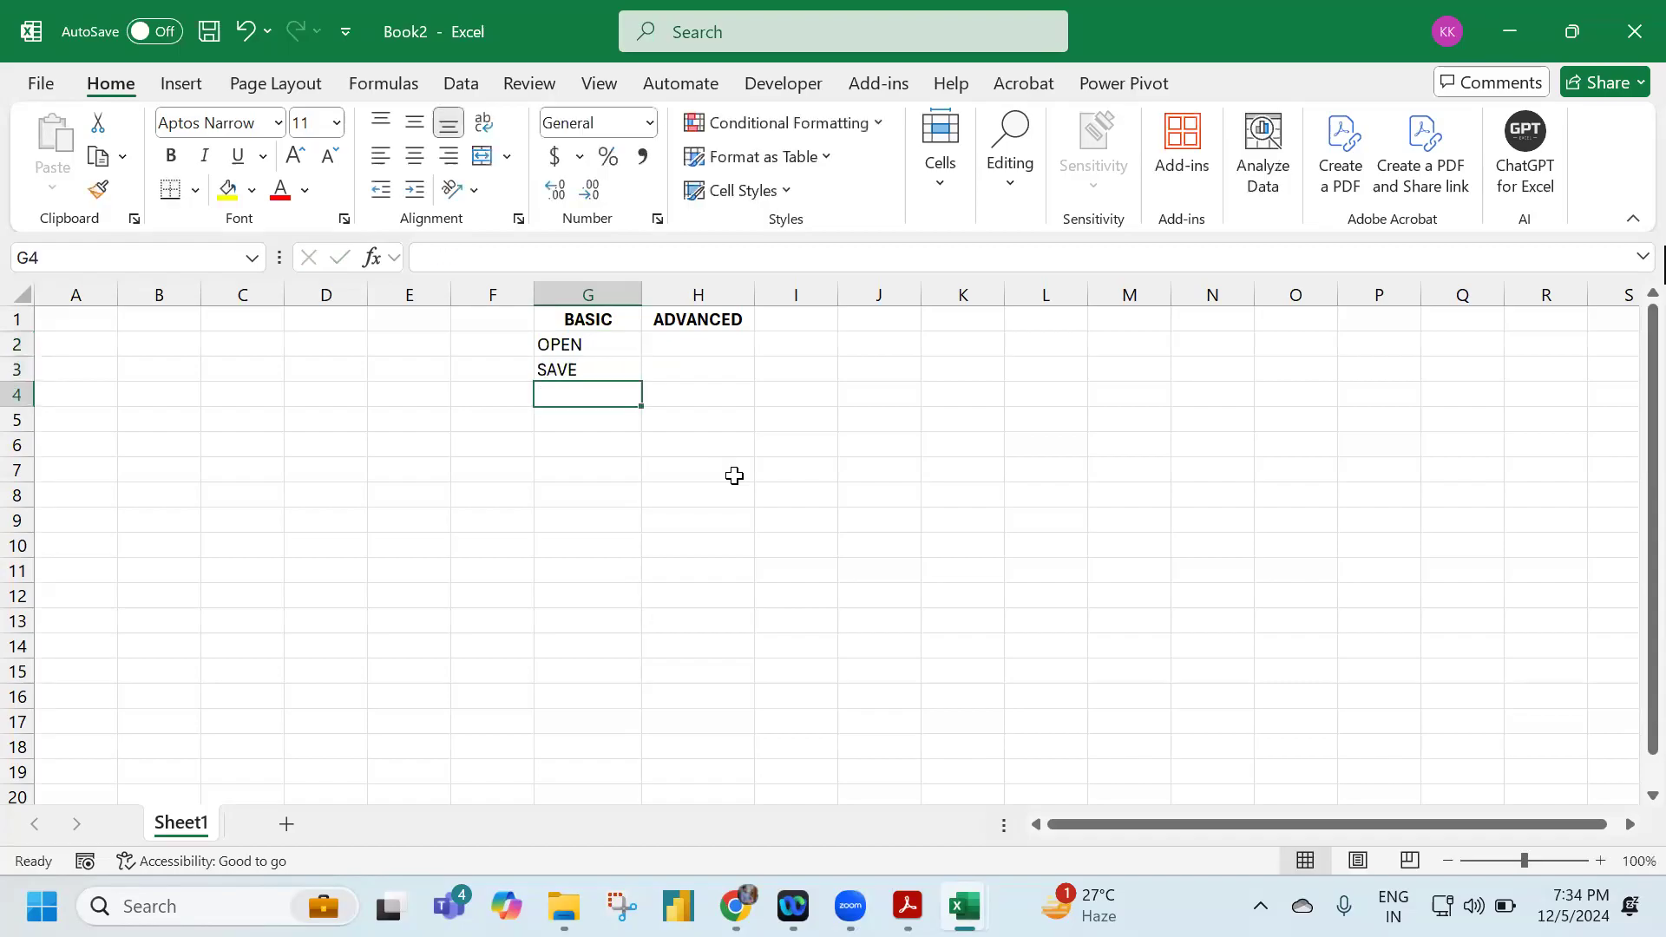
{"action": "type", "text": "PRINT"}
{"action": "key", "text": "Return"}
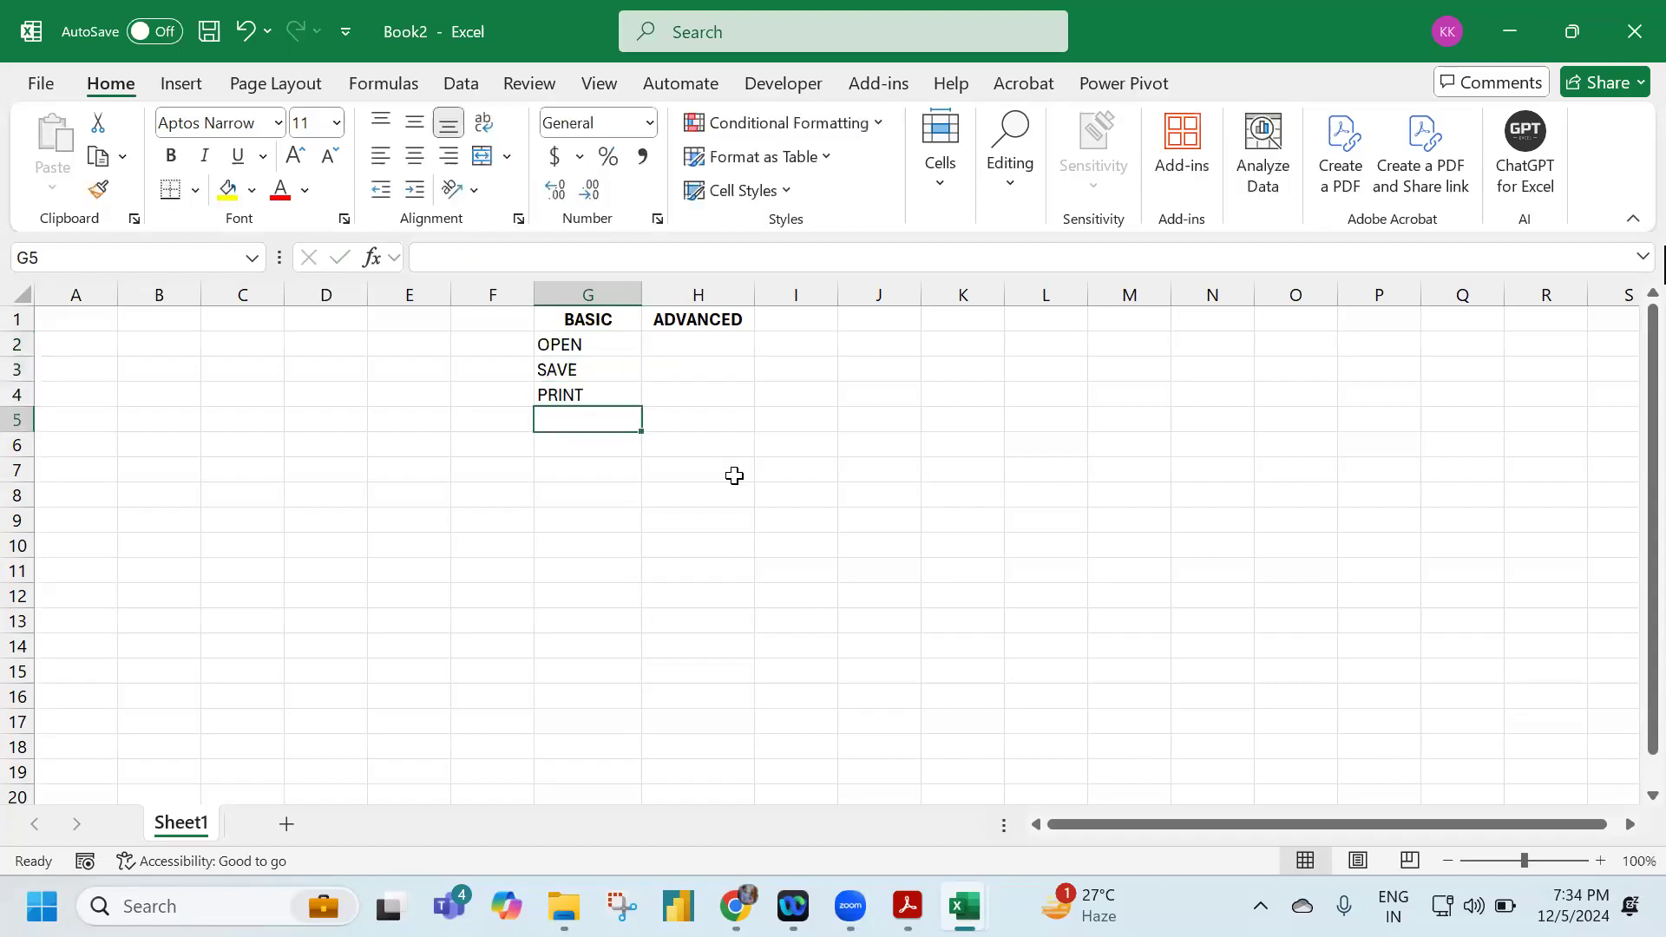
{"action": "type", "text": "COPY"}
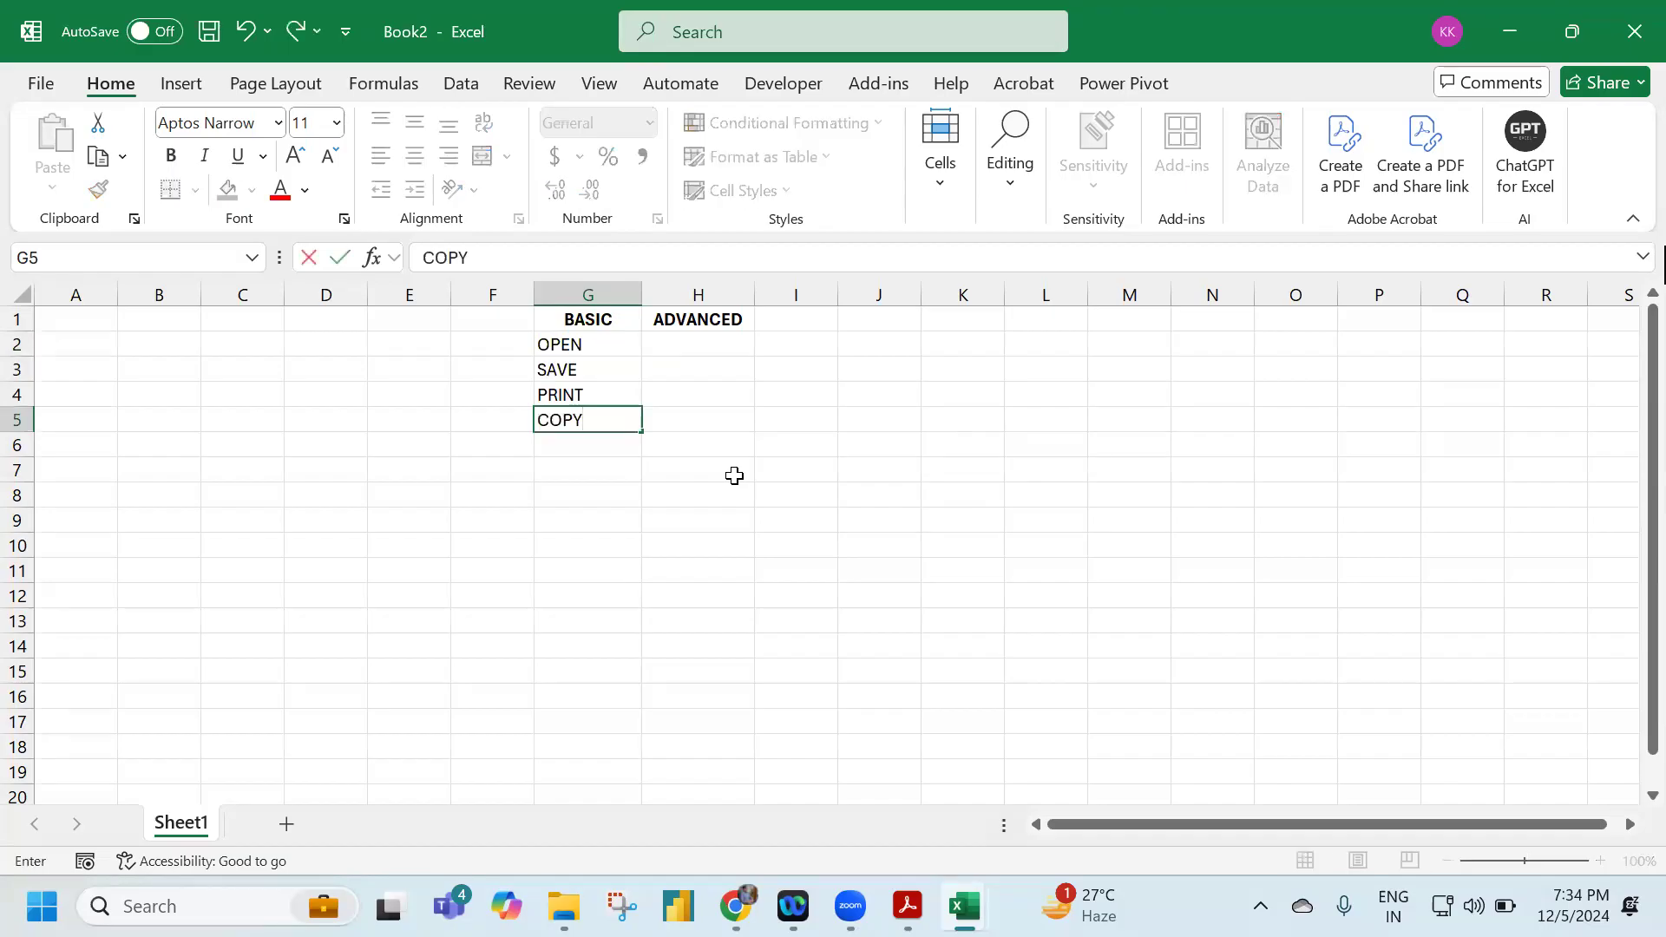
{"action": "key", "text": "Return"}
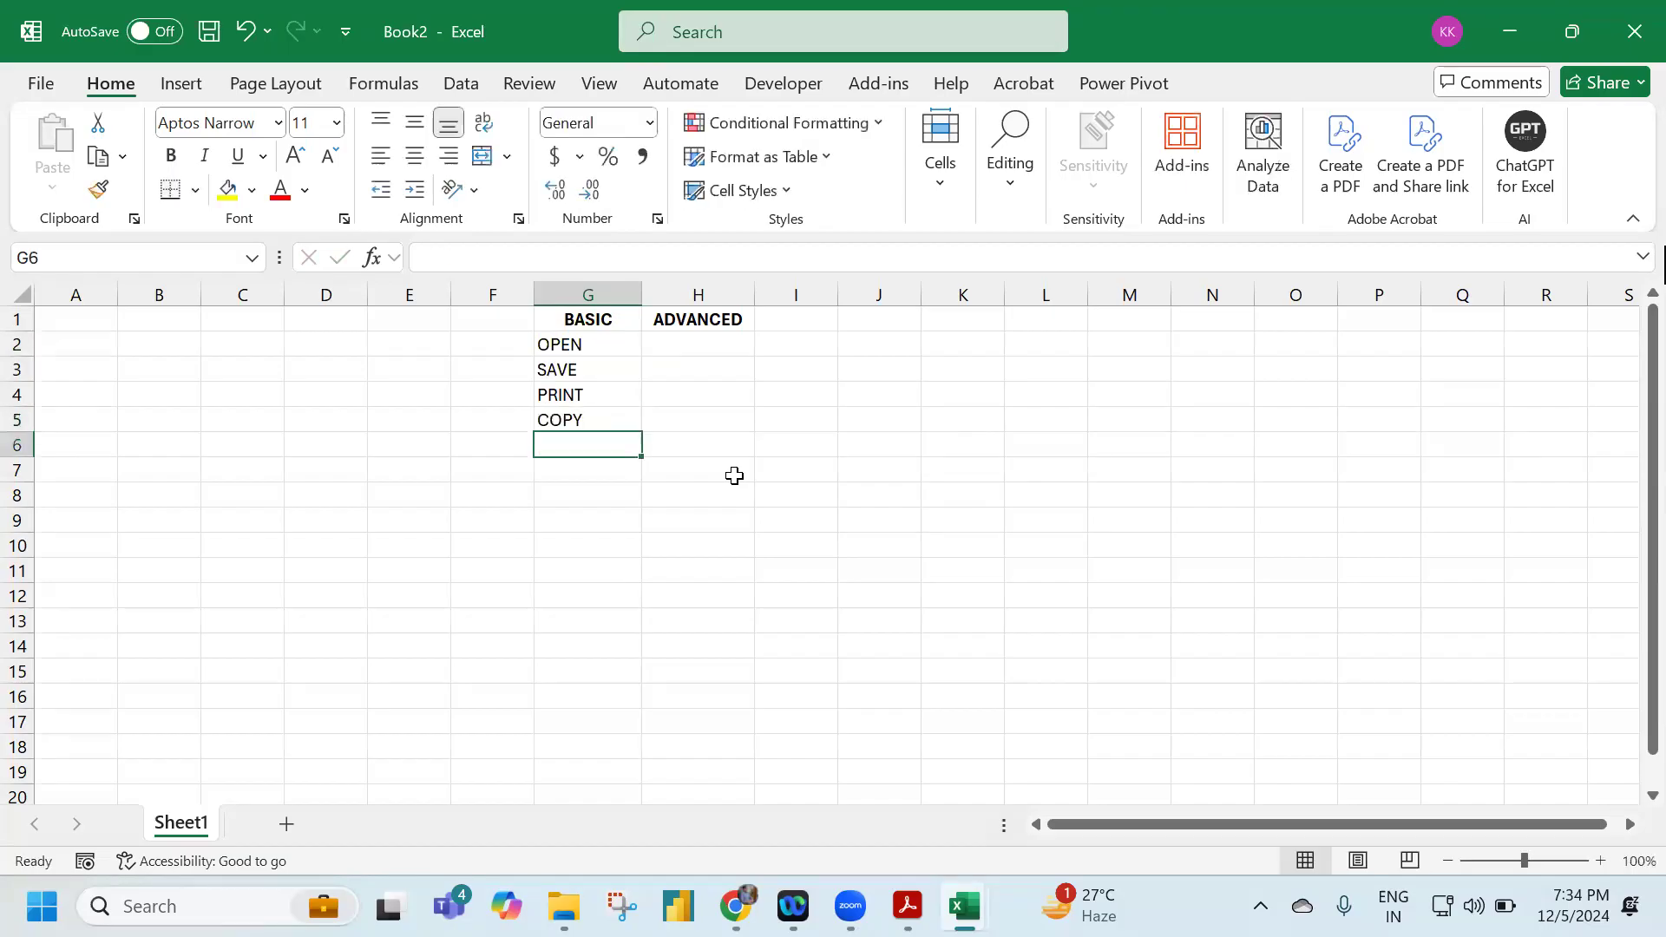
Add SUM and AVERAGE to the BASIC list in cells G6 and G7.
{"action": "type", "text": "SUM"}
{"action": "key", "text": "Return"}
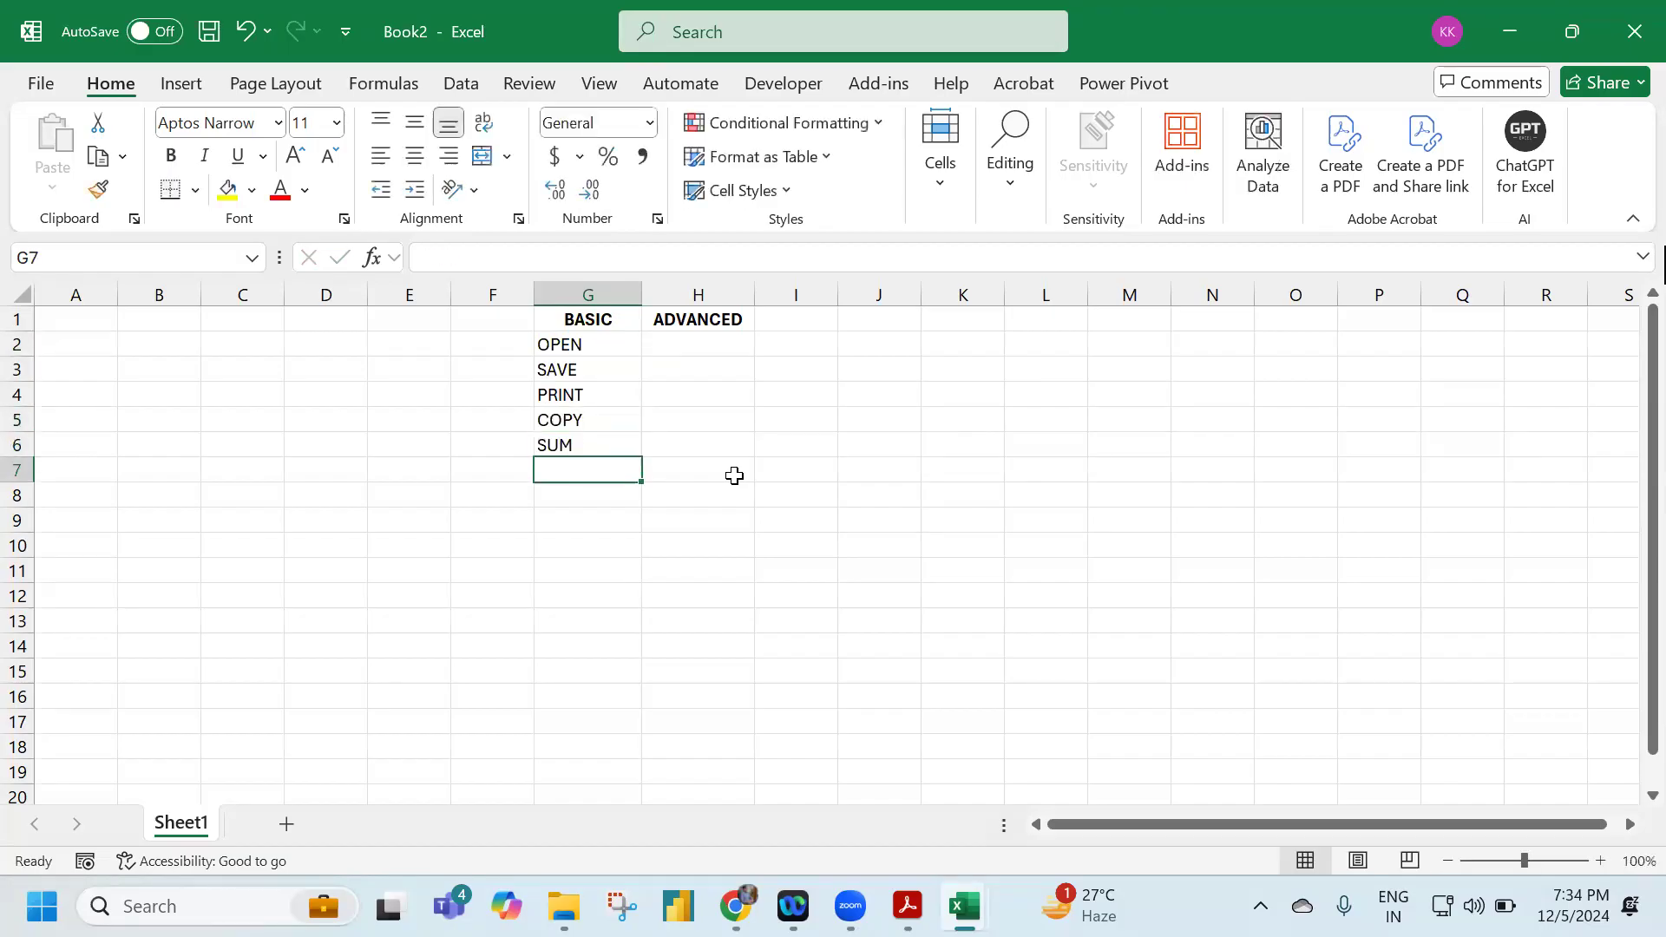
{"action": "type", "text": "AVERAGE"}
{"action": "key", "text": "Return"}
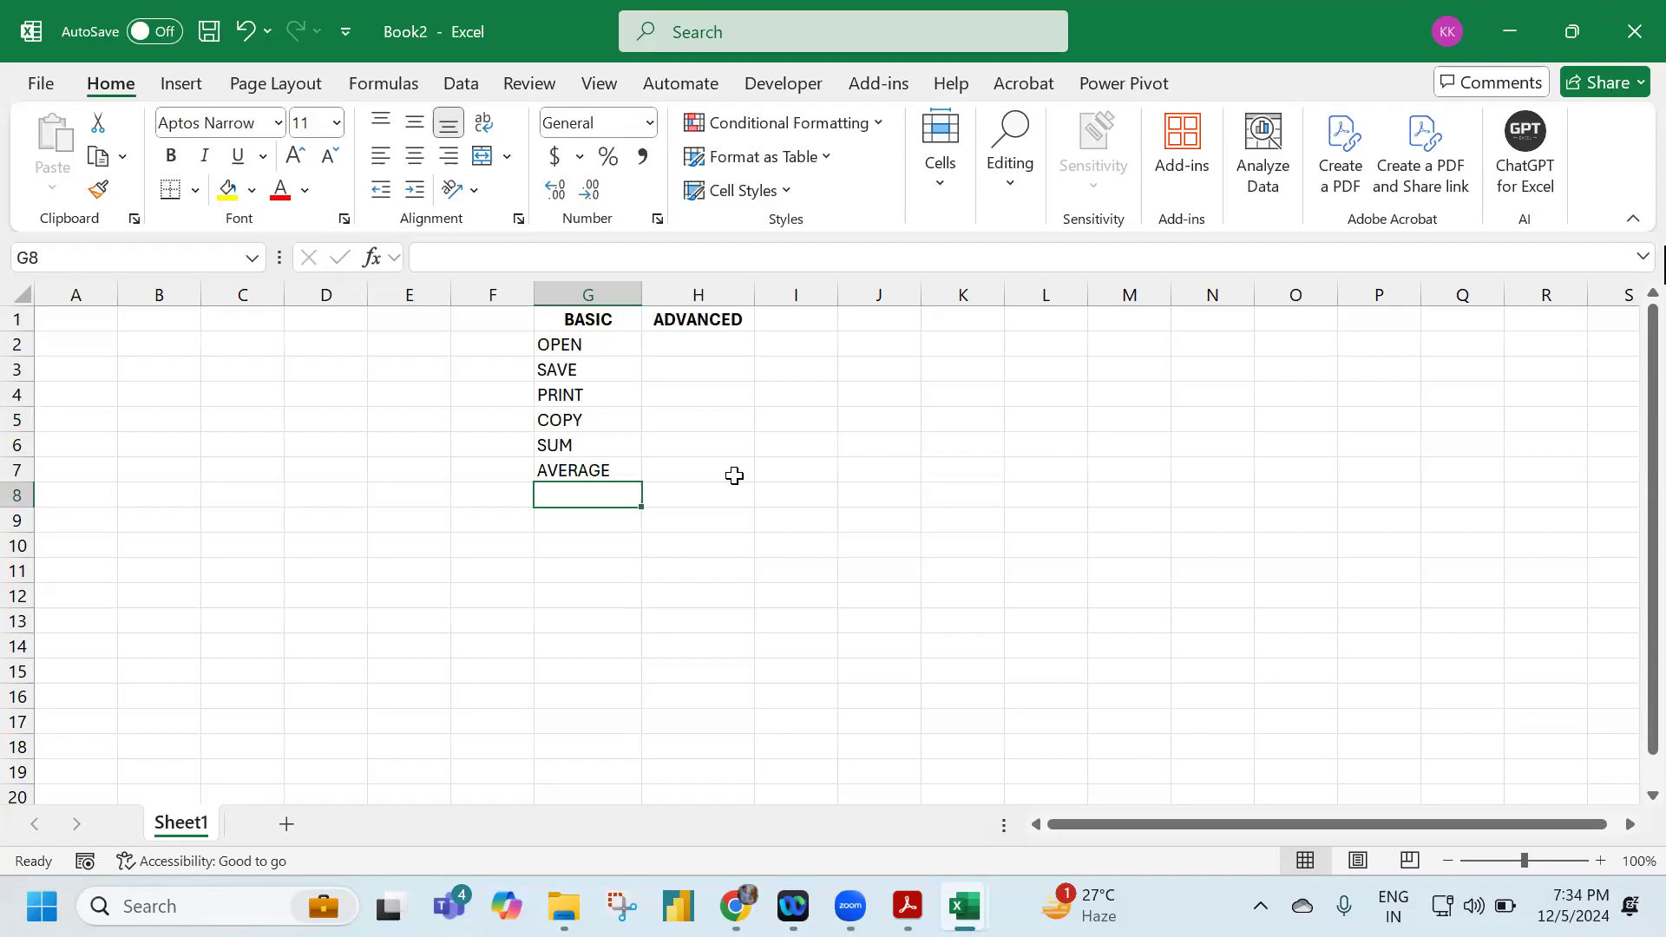
Enter SUMIF in row 8 under both the BASIC and ADVANCED headings.
{"action": "type", "text": "SUMIF"}
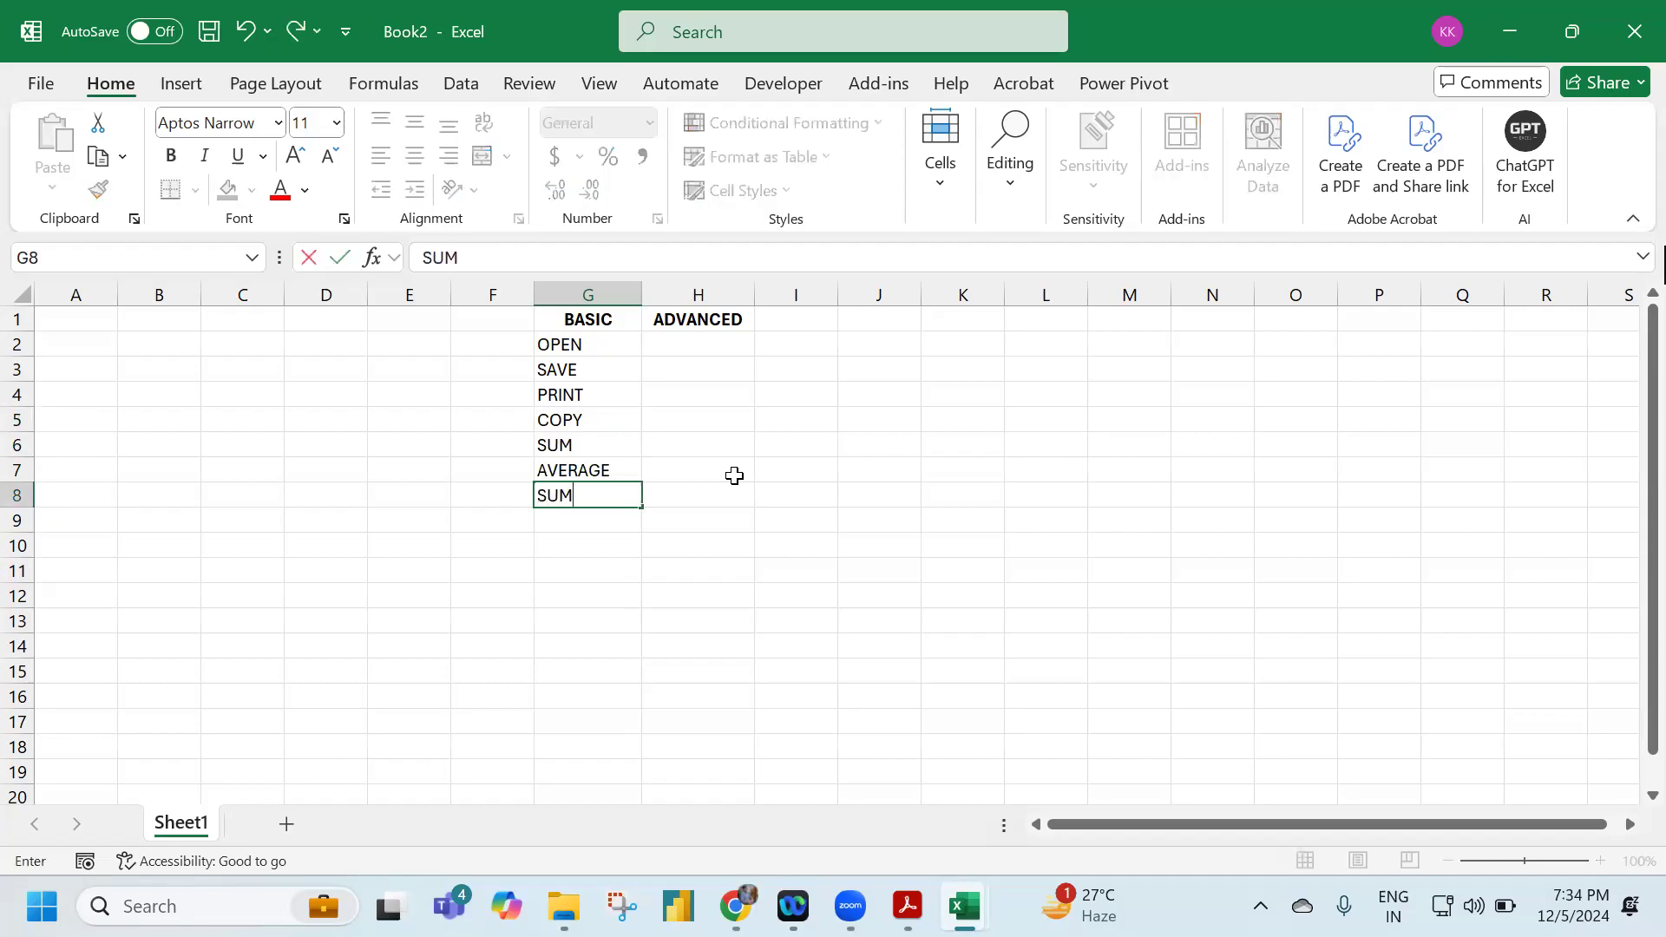
{"action": "key", "text": "Tab"}
{"action": "type", "text": "SUMIF"}
{"action": "key", "text": "Return"}
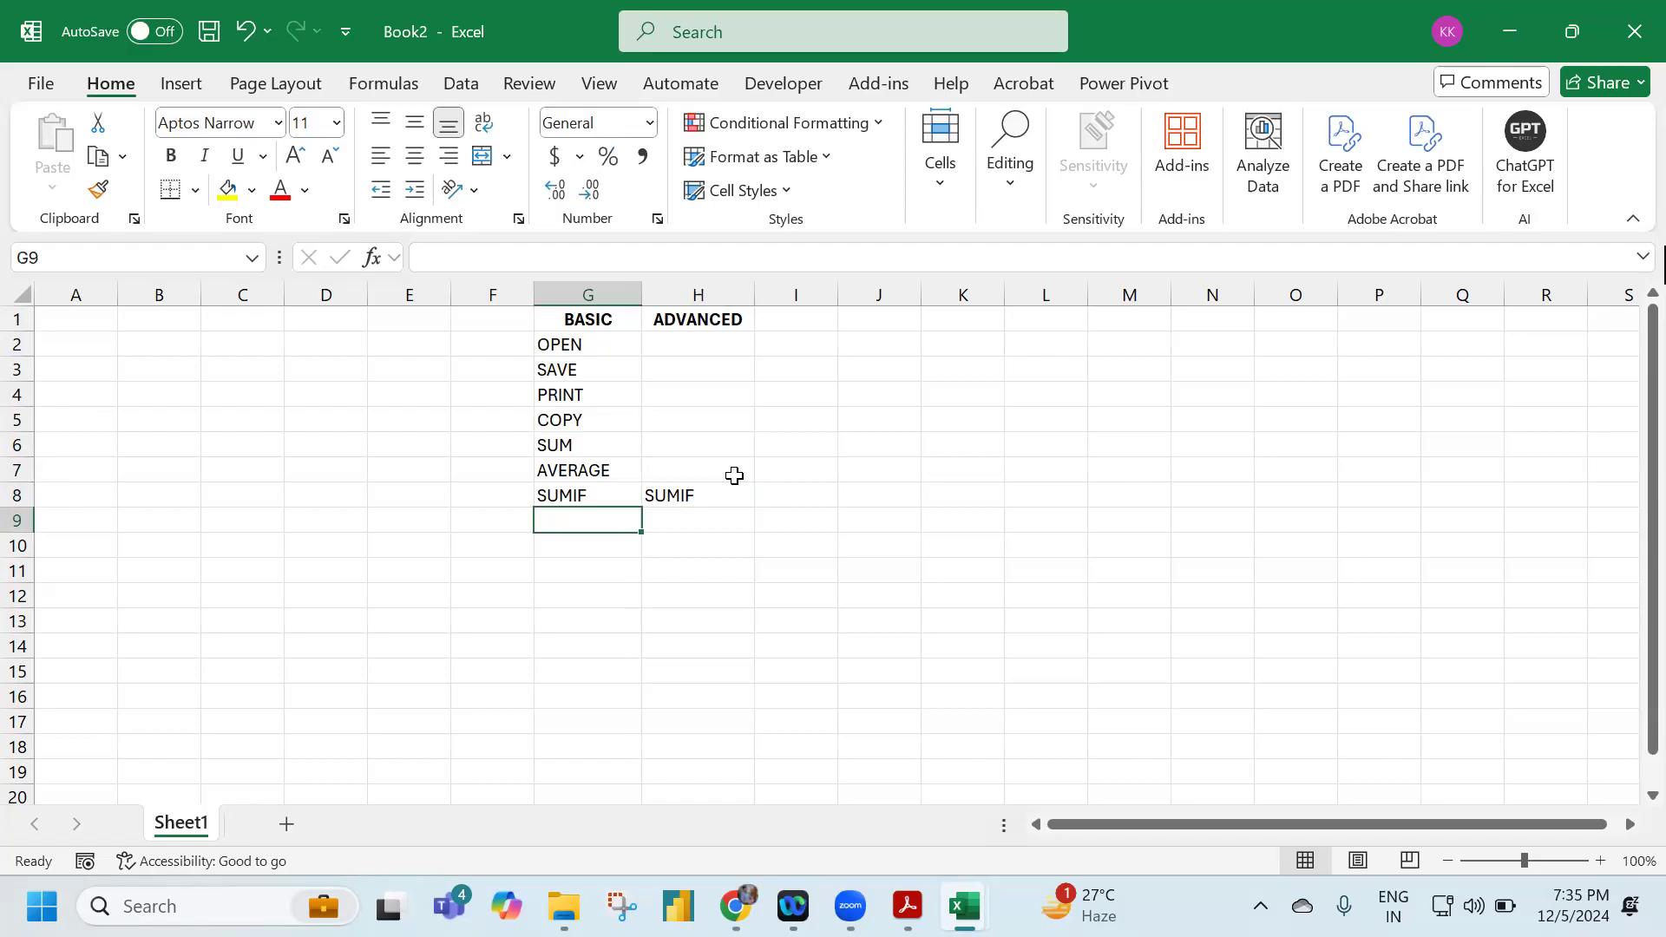
Enter VLOOKUP in H9 under ADVANCED and copy it into G9 under BASIC.
{"action": "key", "text": "Tab"}
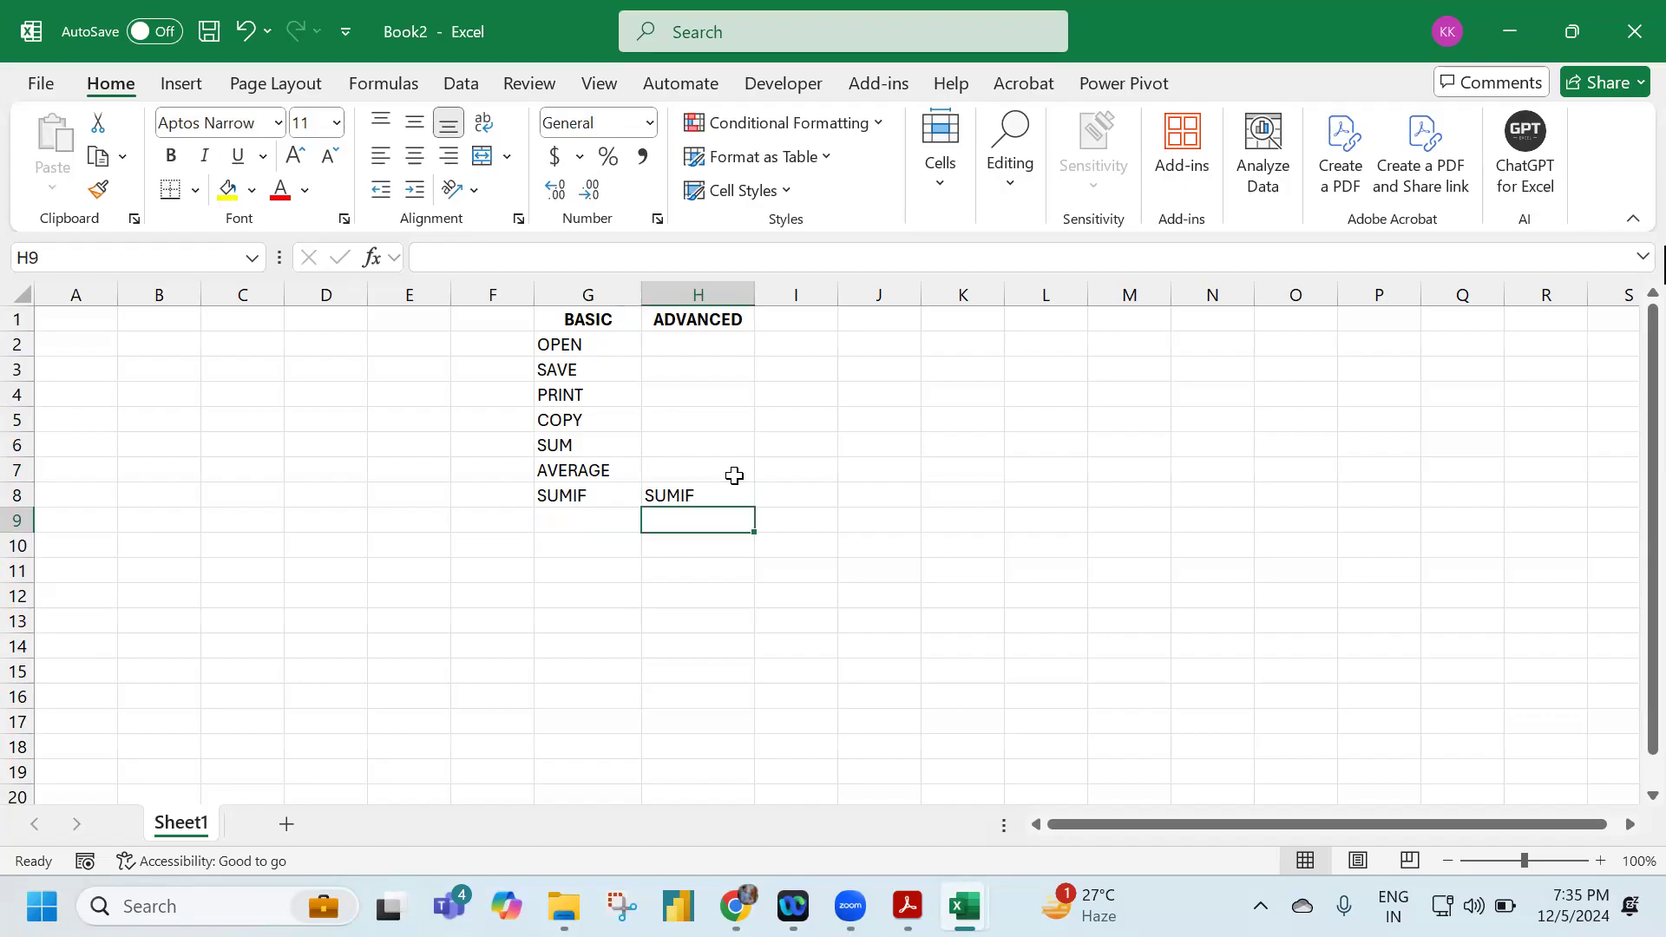
{"action": "type", "text": "VLOOKUP"}
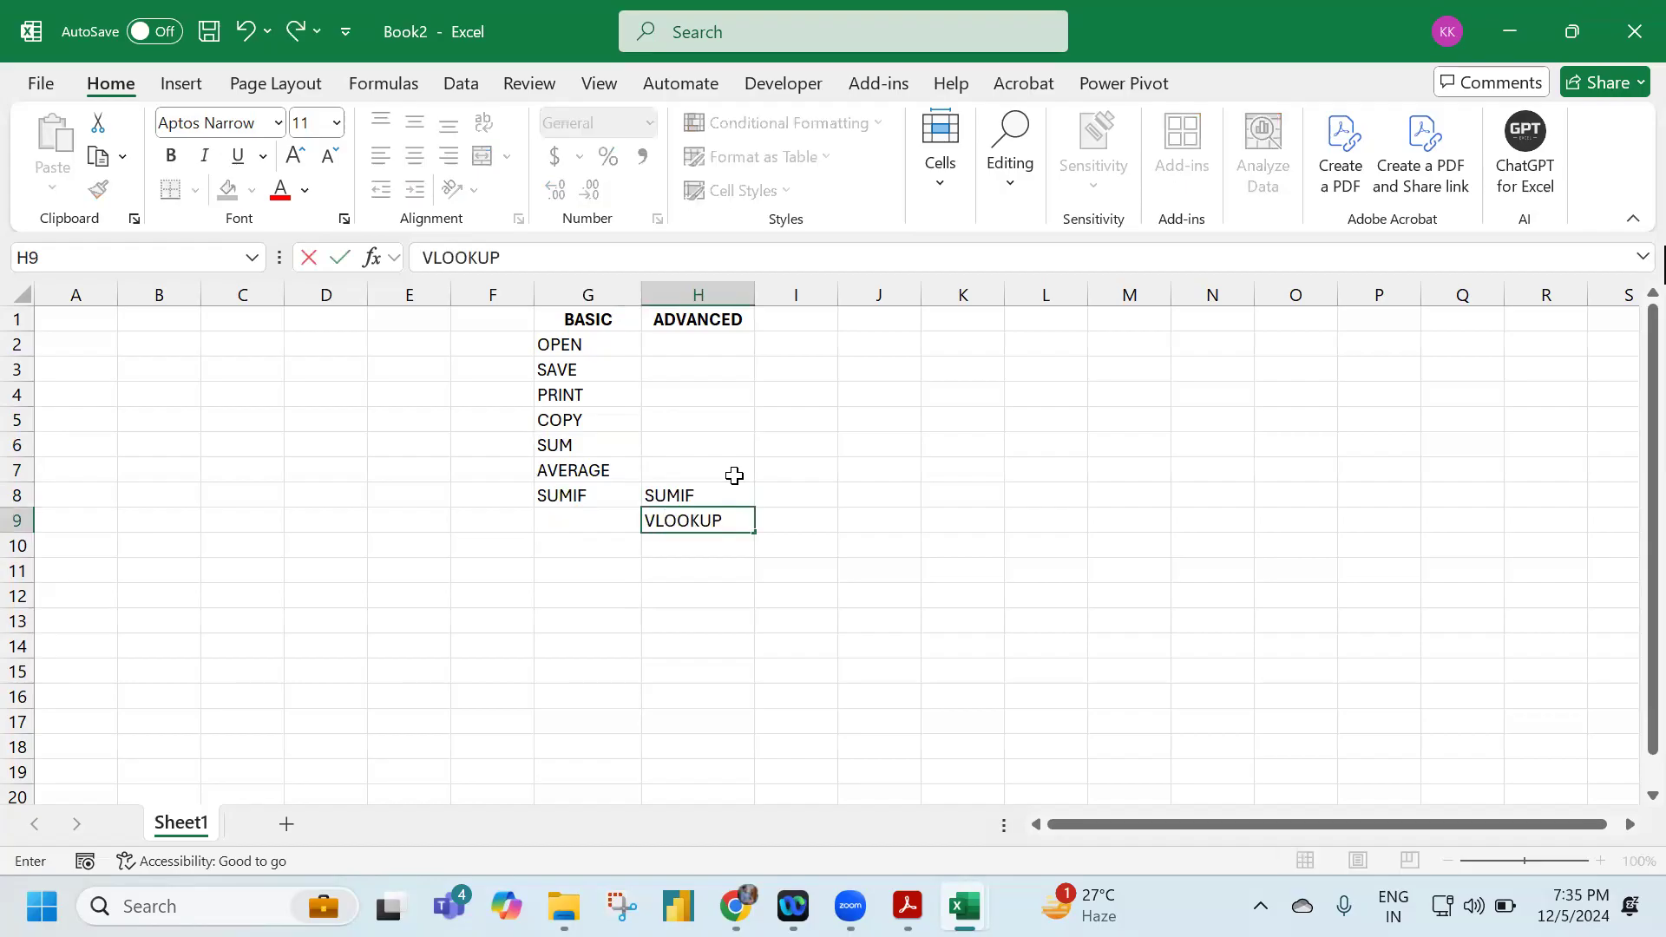
{"action": "key", "text": "Return"}
{"action": "key", "text": "Up"}
{"action": "key", "text": "Right"}
{"action": "key", "text": "ctrl+c"}
{"action": "key", "text": "Left"}
{"action": "key", "text": "Return"}
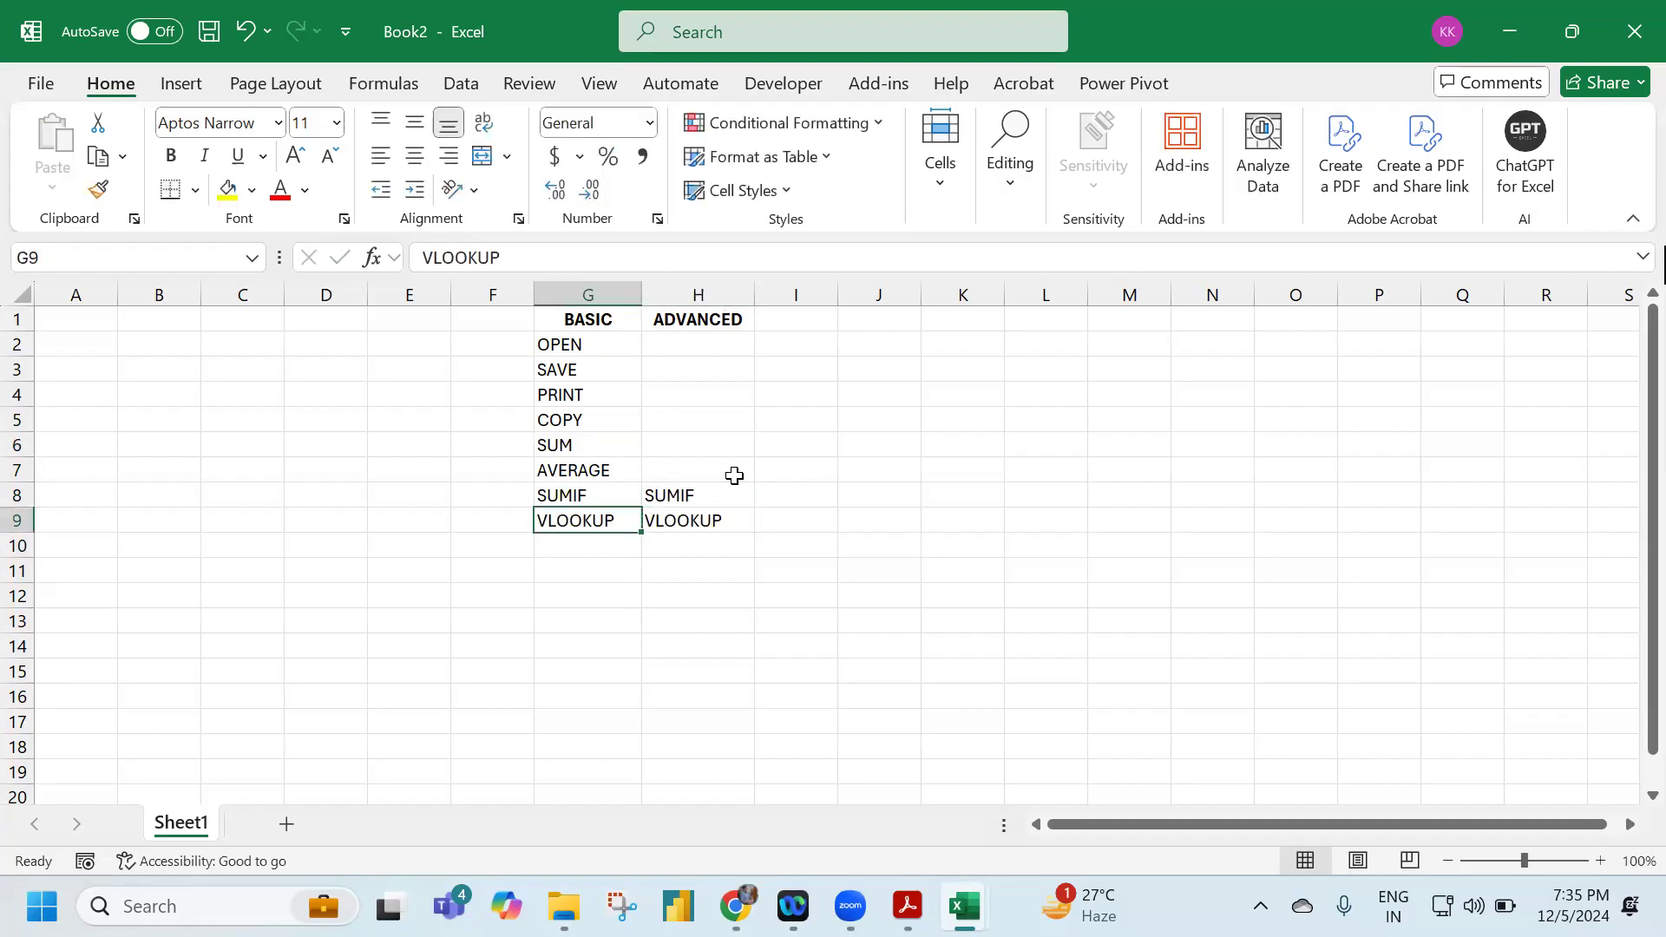
{"action": "key", "text": "Down"}
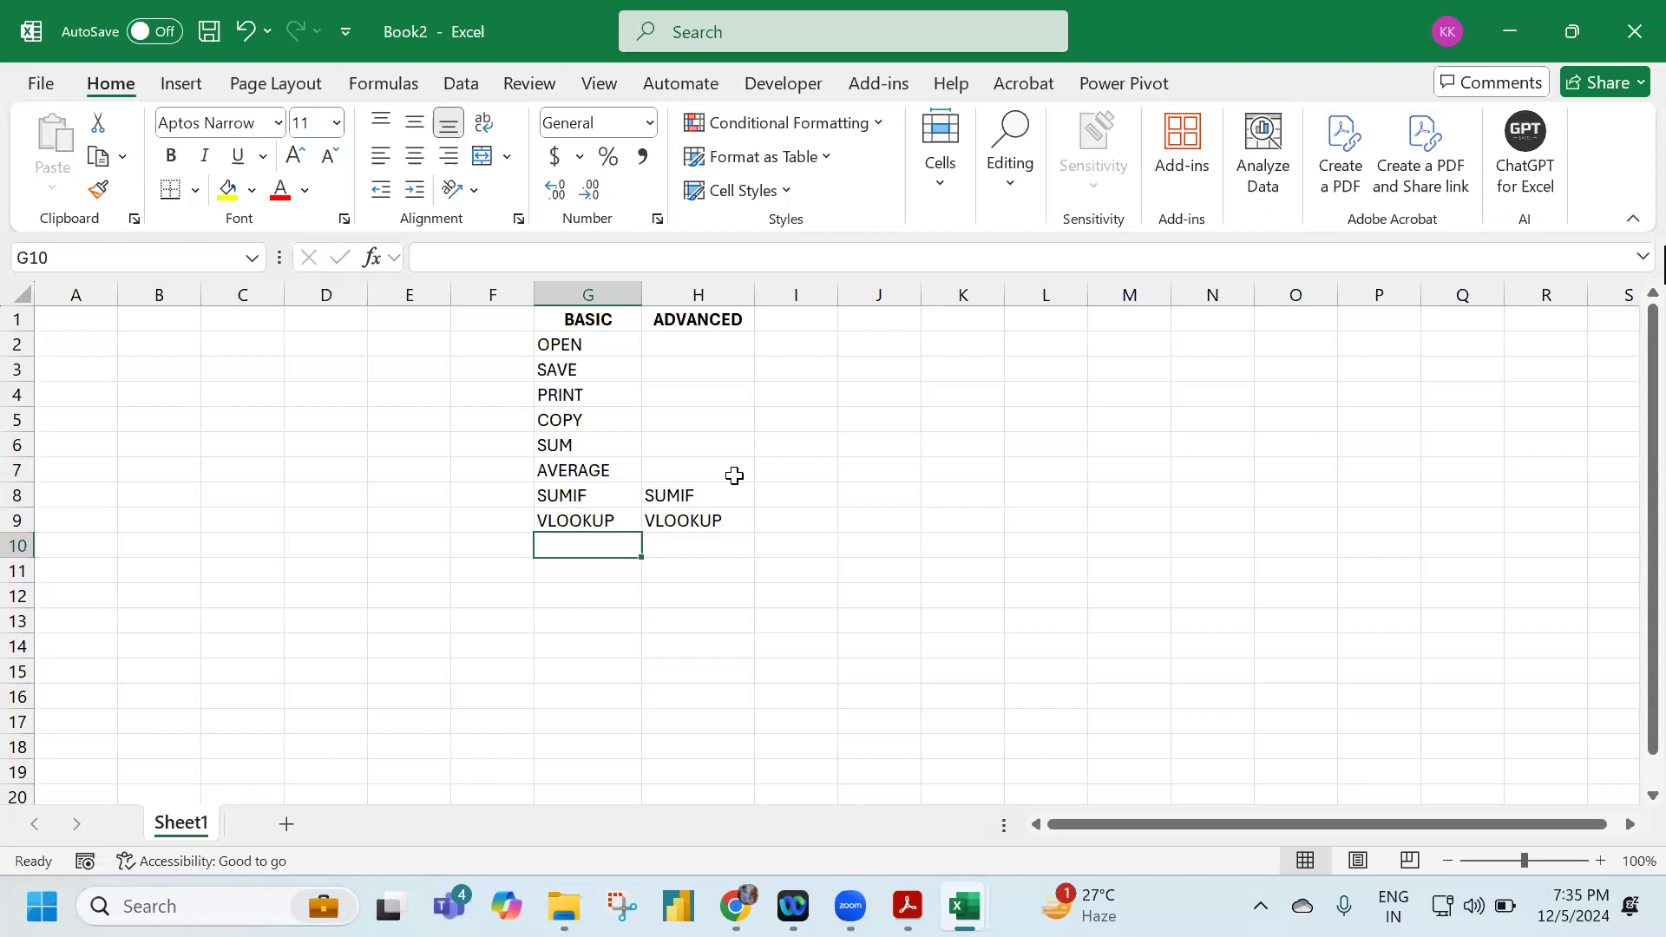
Enter INDEX & MATCH in G10 under BASIC and copy it into H10 under ADVANCED.
{"action": "type", "text": "IN"}
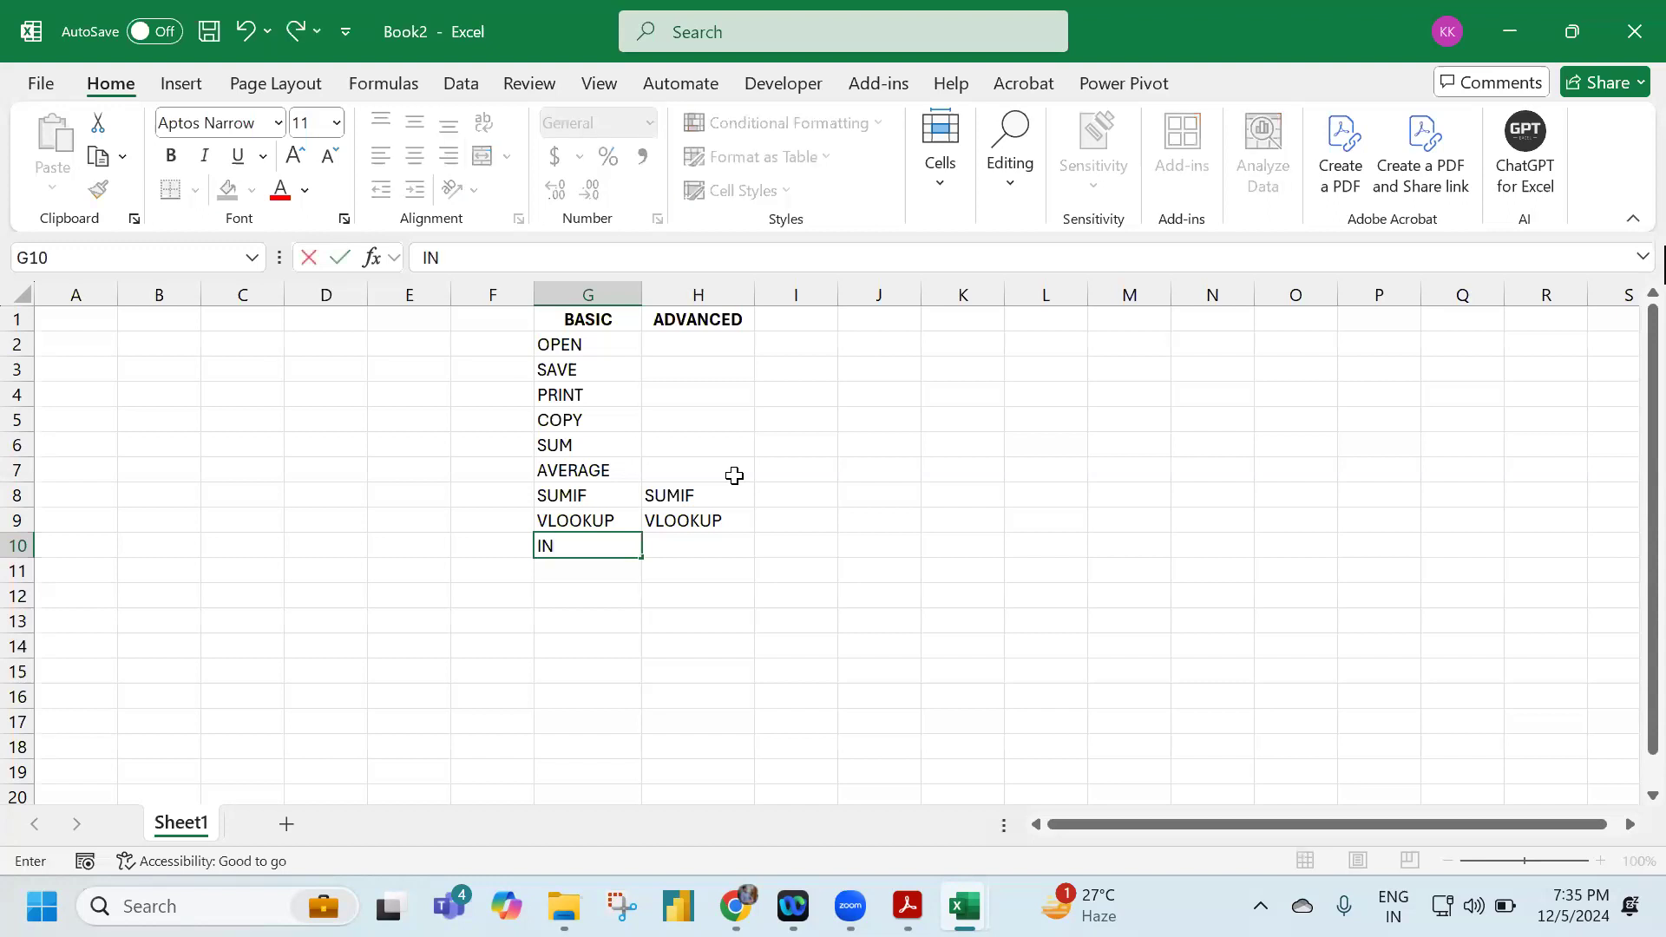
{"action": "type", "text": "DEX & MATCH"}
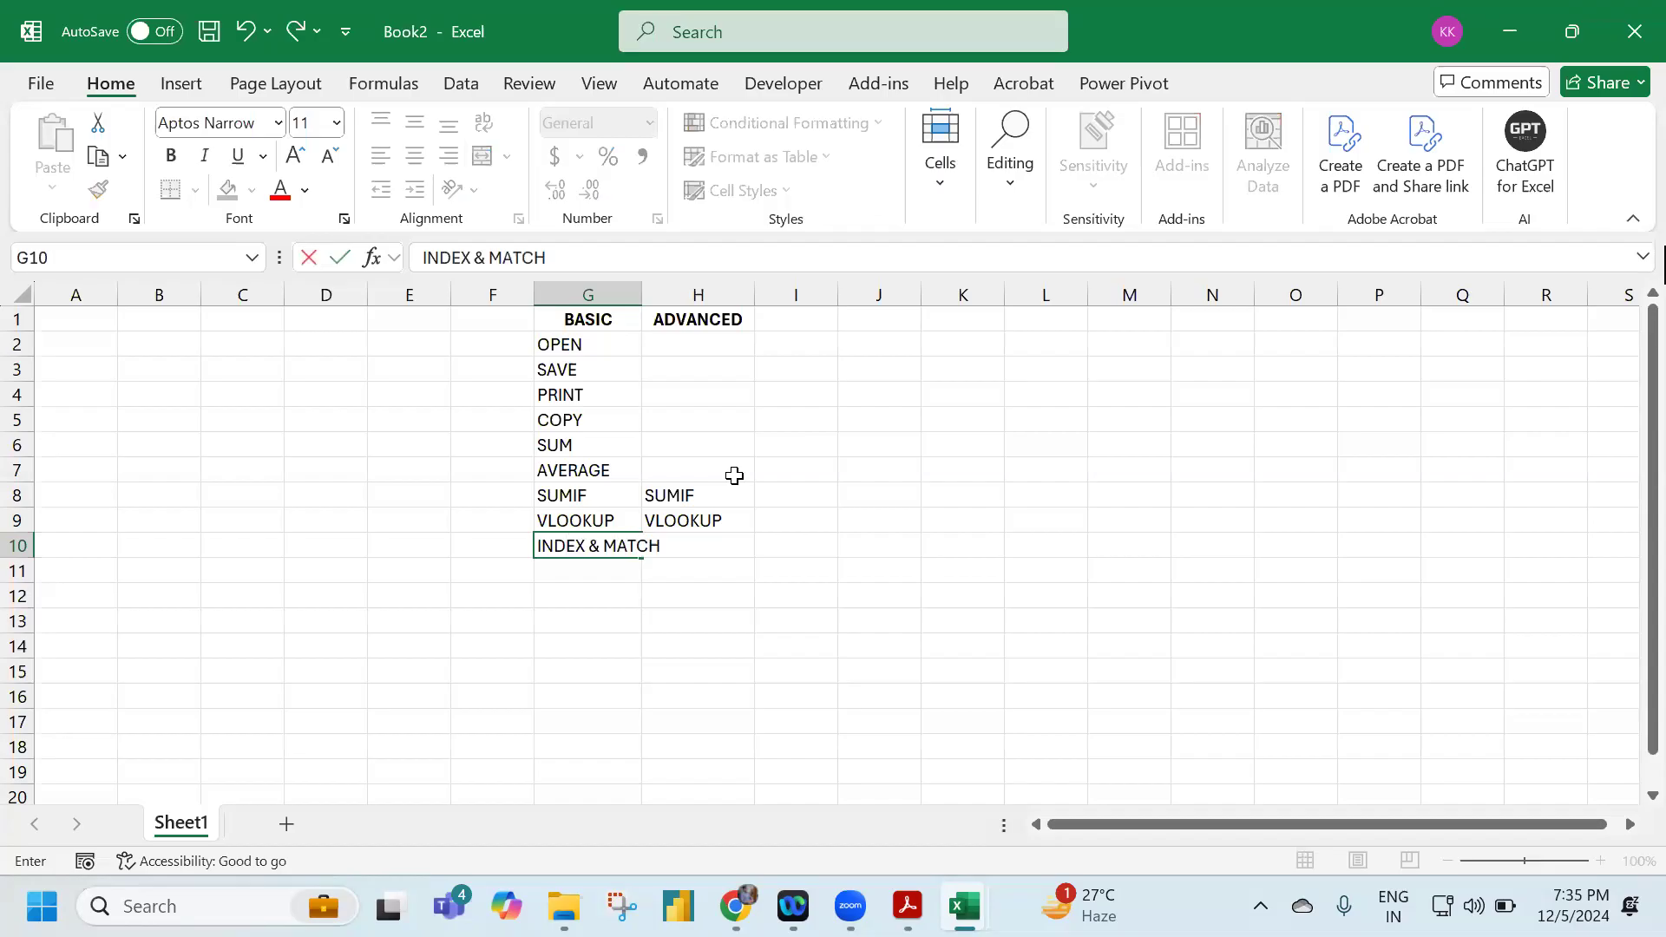
{"action": "key", "text": "Tab"}
{"action": "key", "text": "Return"}
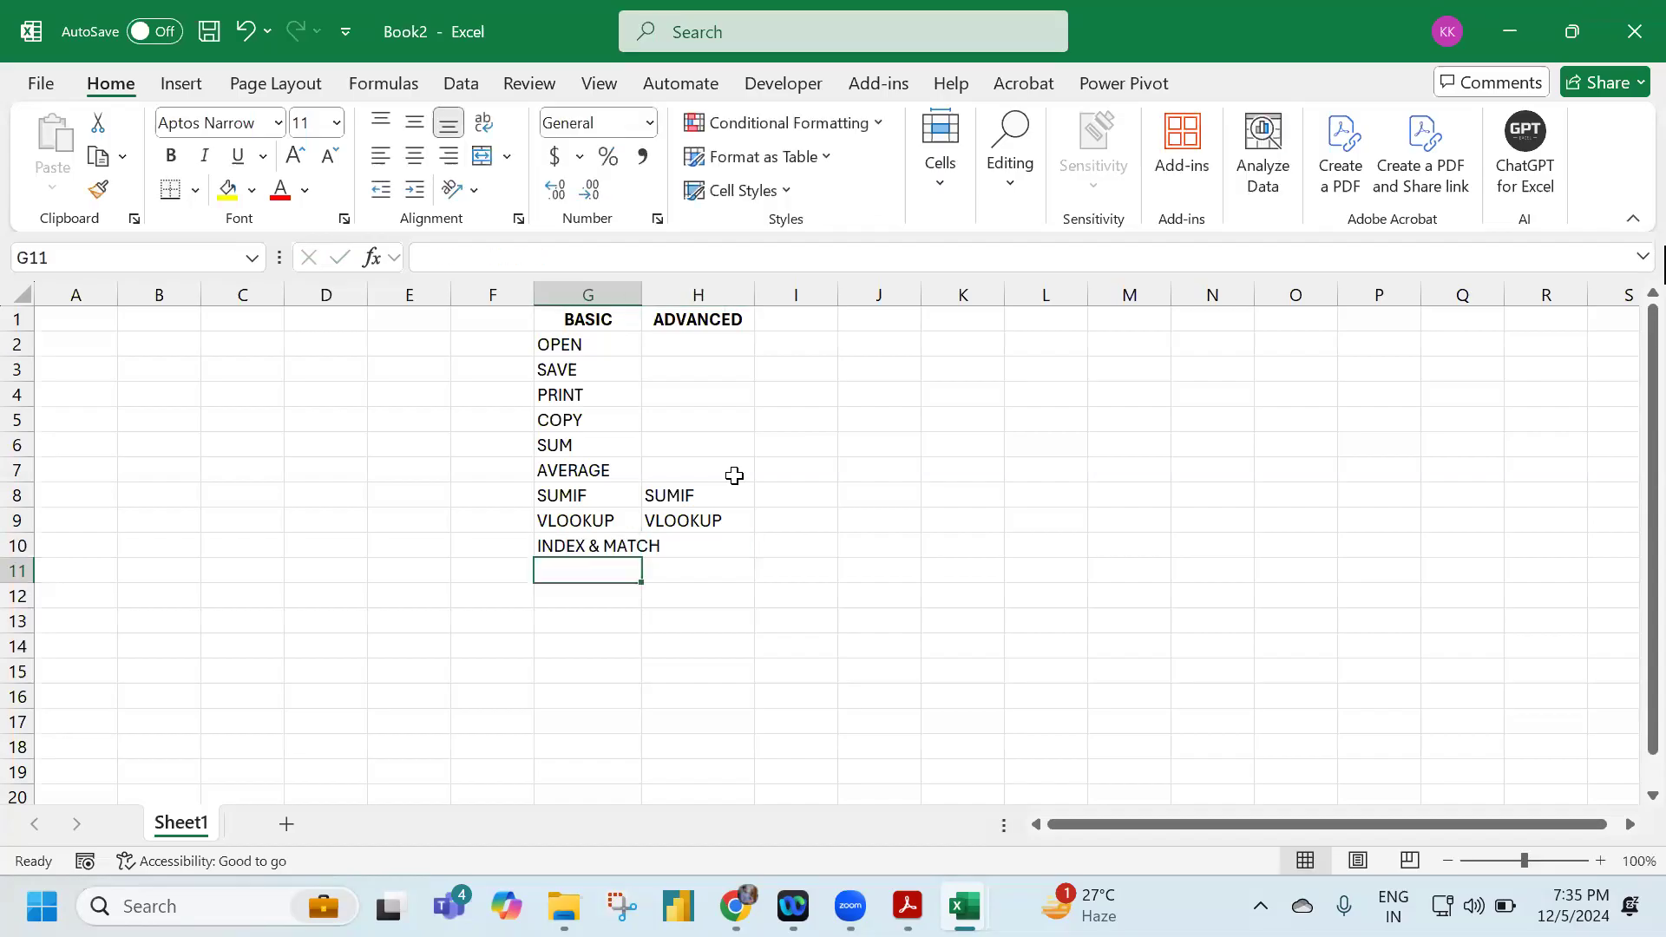
{"action": "key", "text": "Up"}
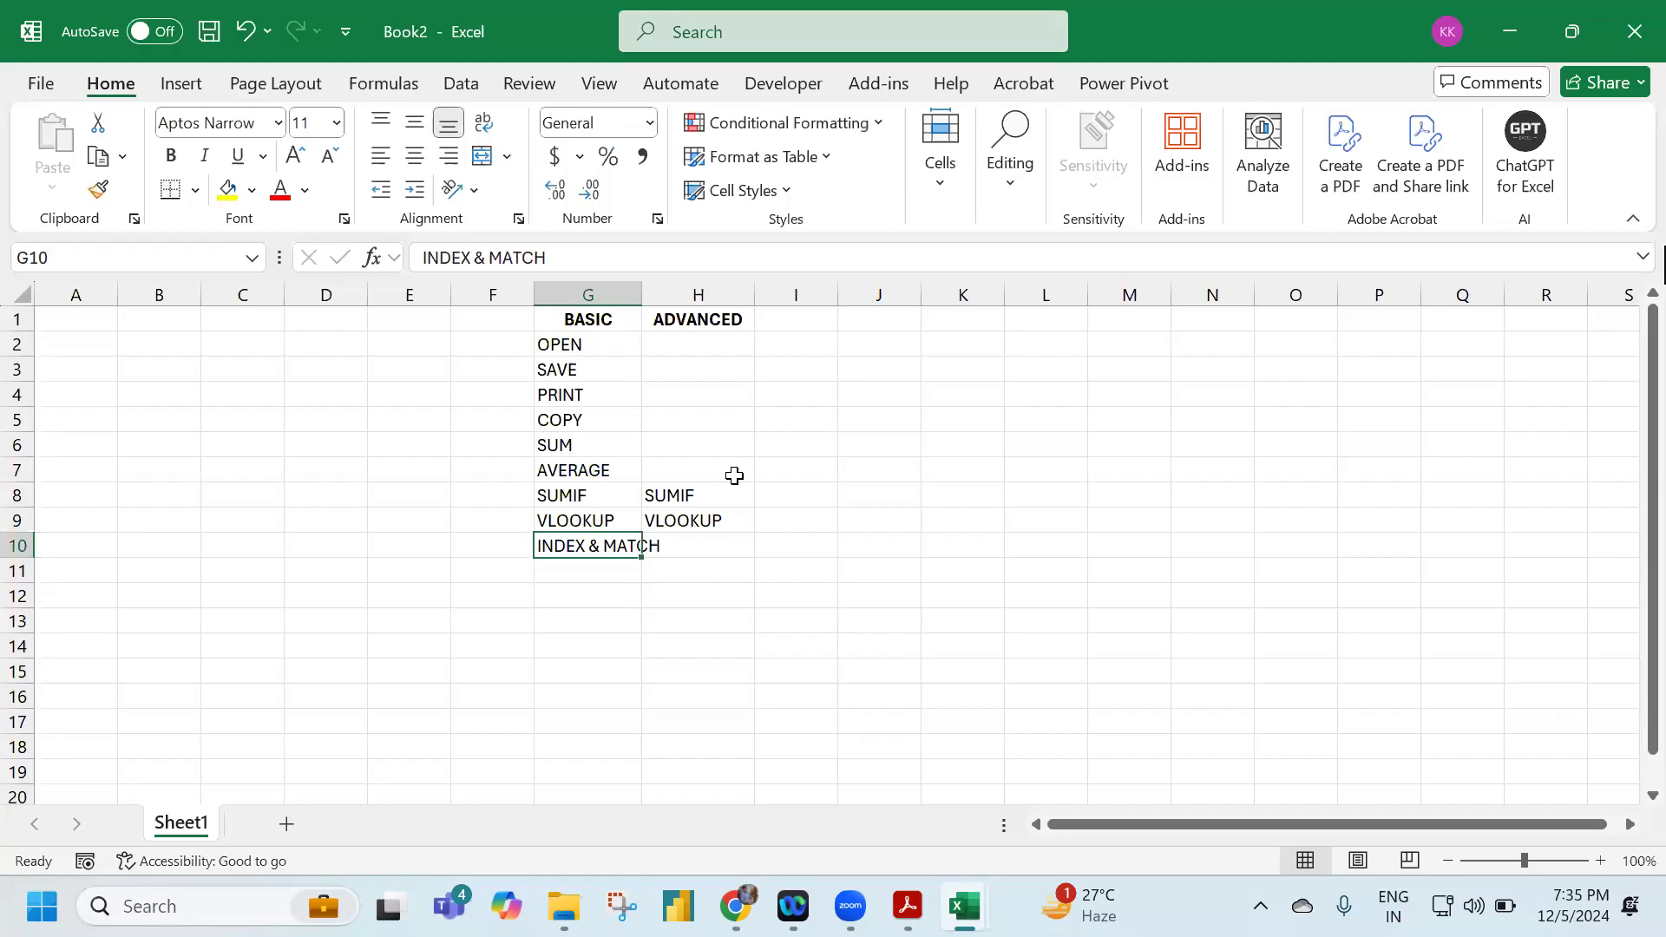
{"action": "key", "text": "Right"}
{"action": "key", "text": "ctrl+t"}
{"action": "key", "text": "Escape"}
{"action": "key", "text": "ctrl+r"}
{"action": "key", "text": "Return"}
{"action": "key", "text": "Left"}
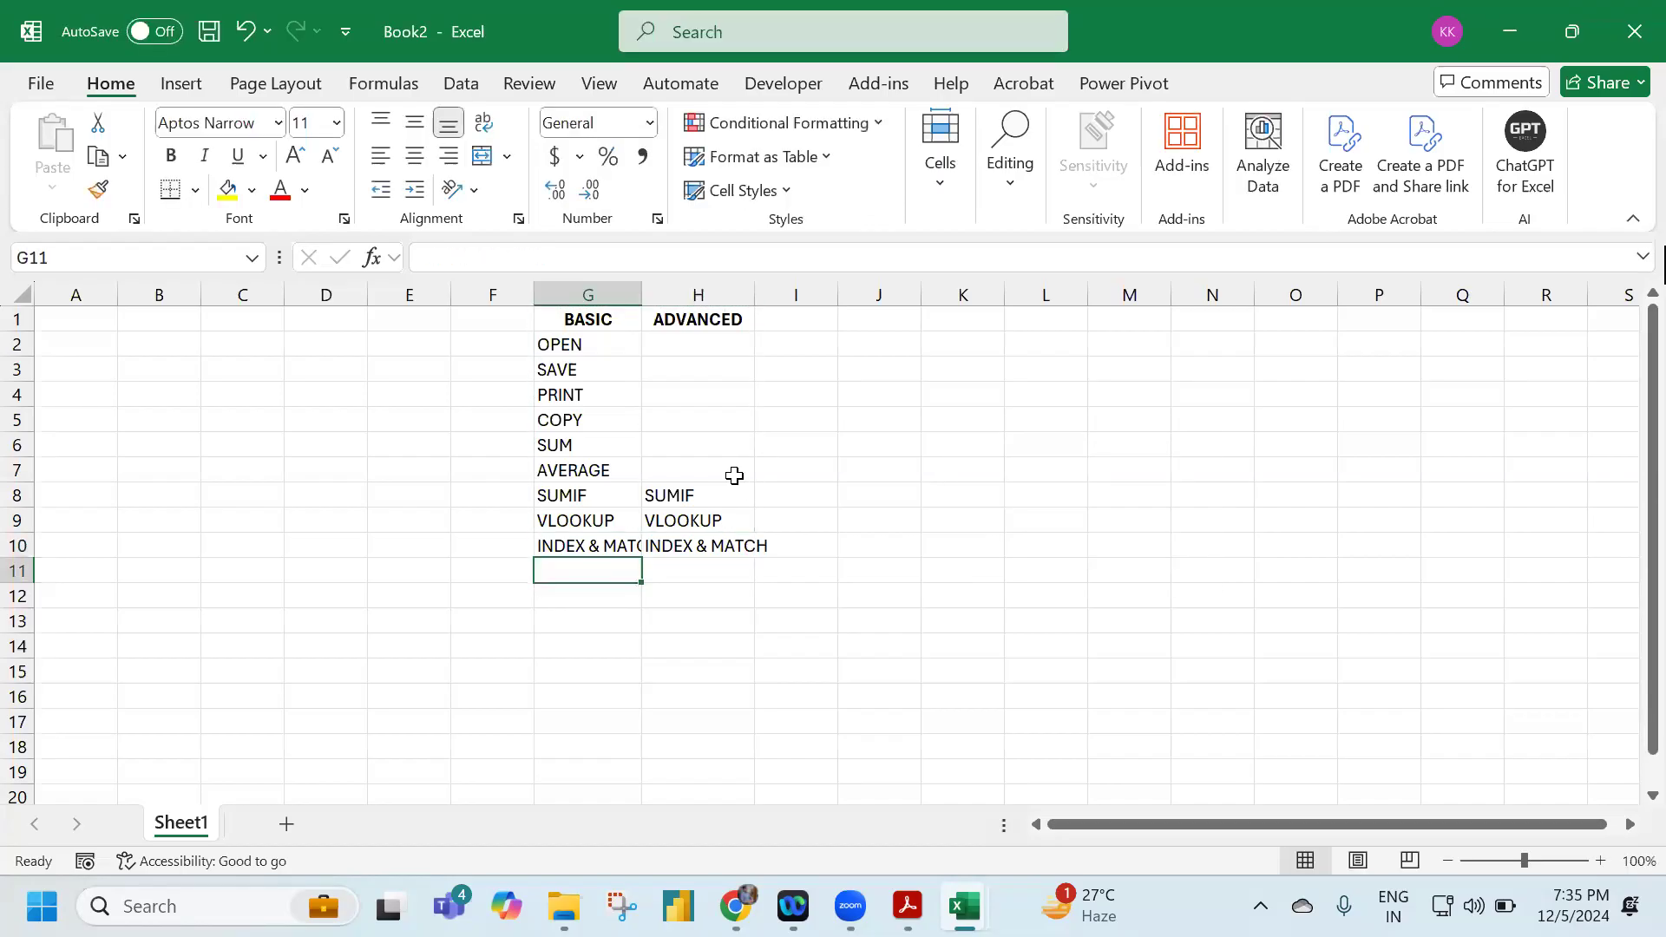
Add VBA MACROS to the ADVANCED list in cell H11.
{"action": "key", "text": "Right"}
{"action": "type", "text": "VBA MACROS"}
{"action": "key", "text": "Return"}
{"action": "key", "text": "Left"}
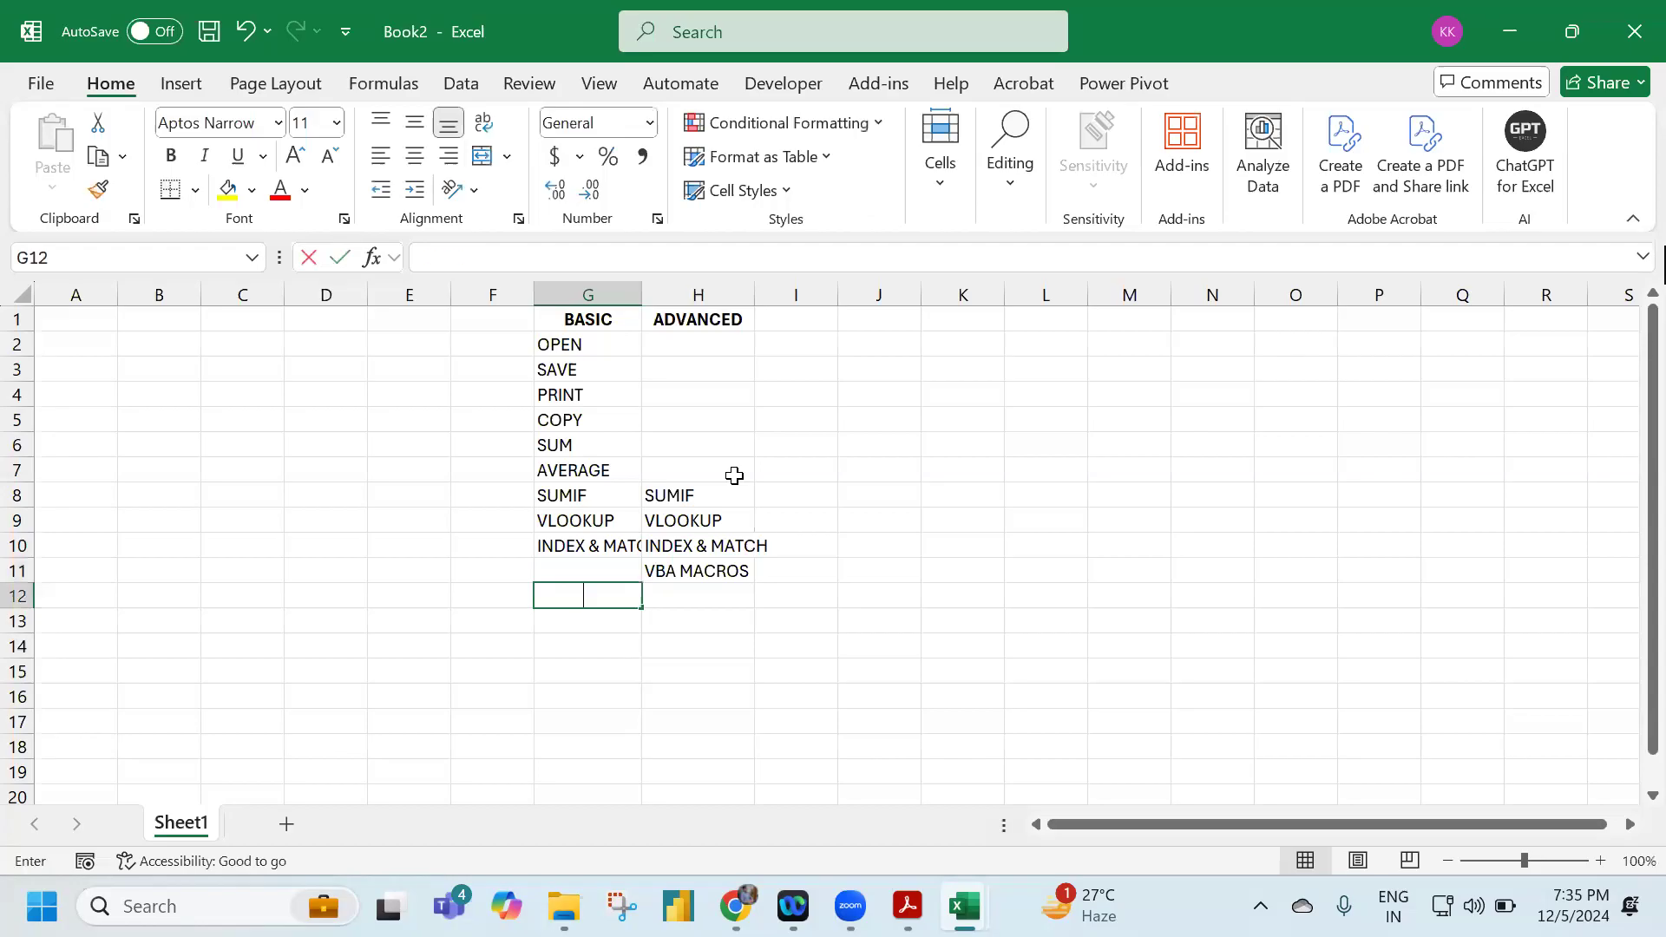
Enter PT in row 12 under both the BASIC and ADVANCED headings.
{"action": "type", "text": "PT"}
{"action": "key", "text": "Right"}
{"action": "type", "text": "PT"}
{"action": "key", "text": "Return"}
{"action": "key", "text": "Left"}
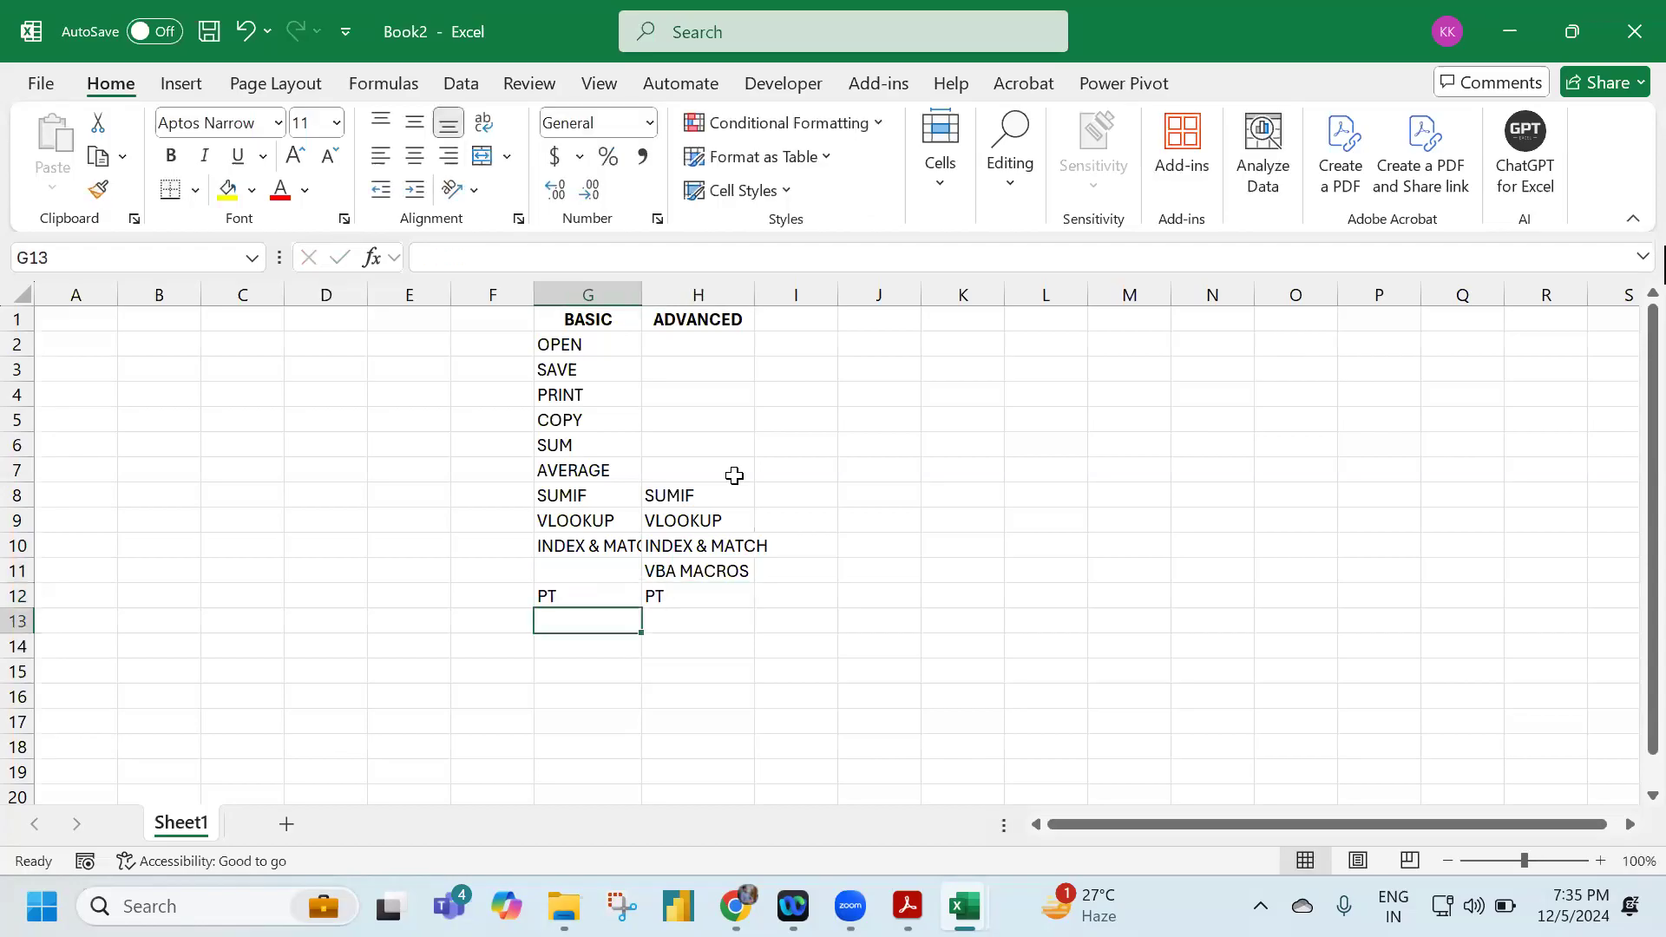
Enter CF in row 13 under both the BASIC and ADVANCED headings.
{"action": "type", "text": "CF"}
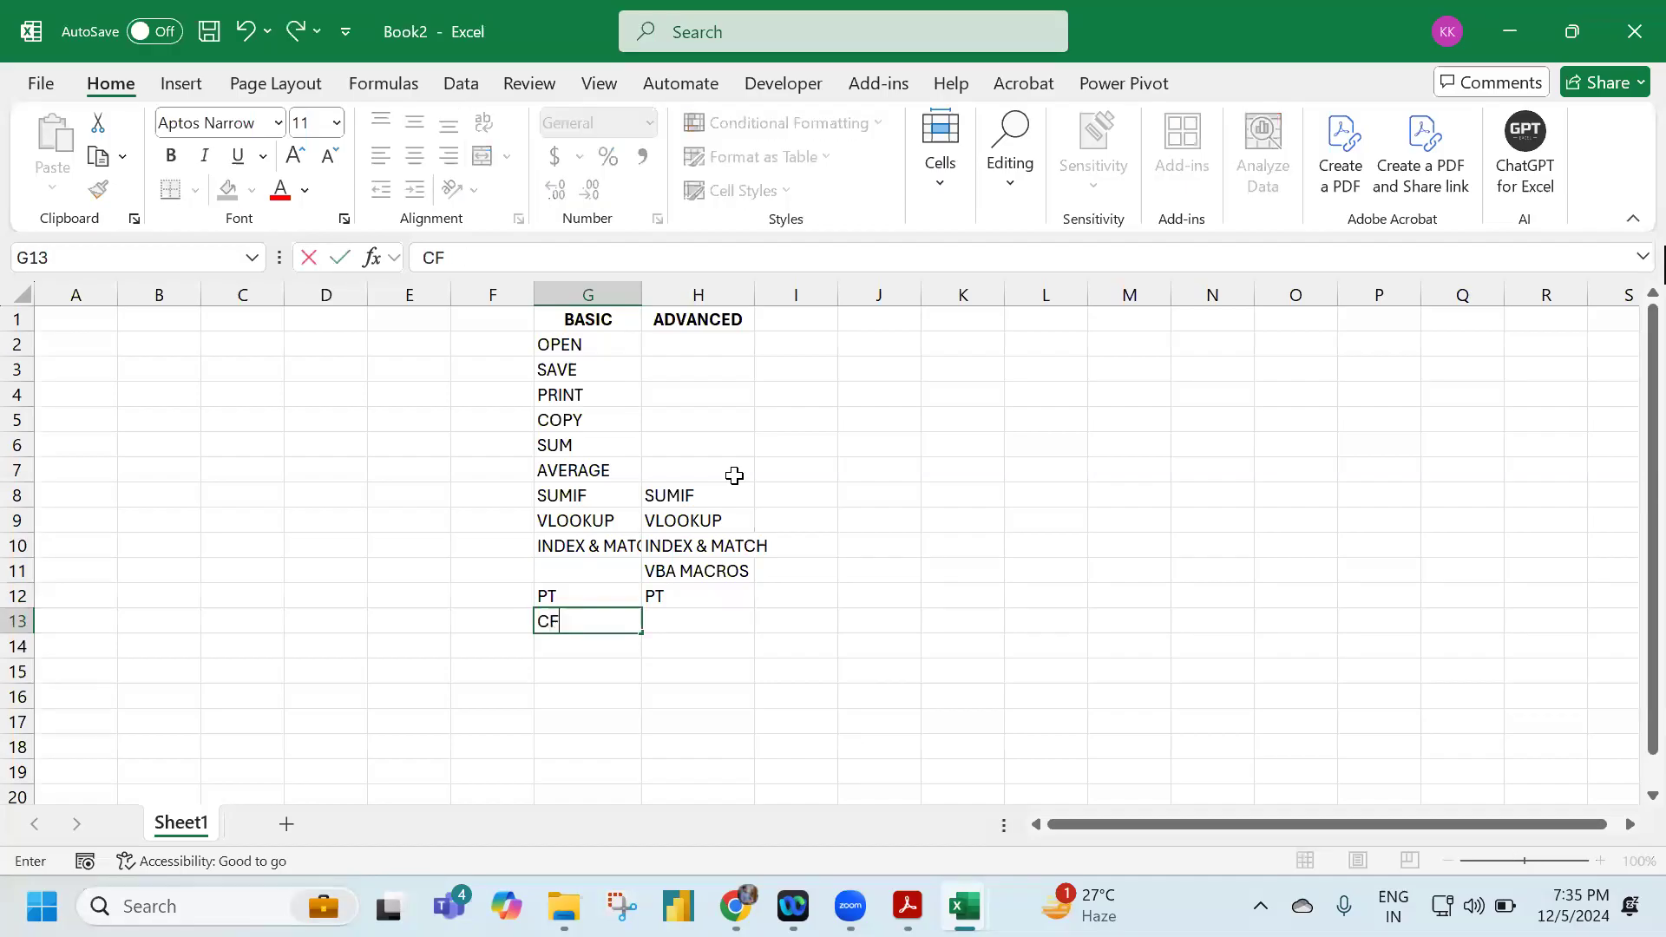
{"action": "key", "text": "Right"}
{"action": "type", "text": "CF"}
{"action": "key", "text": "Return"}
{"action": "key", "text": "Left"}
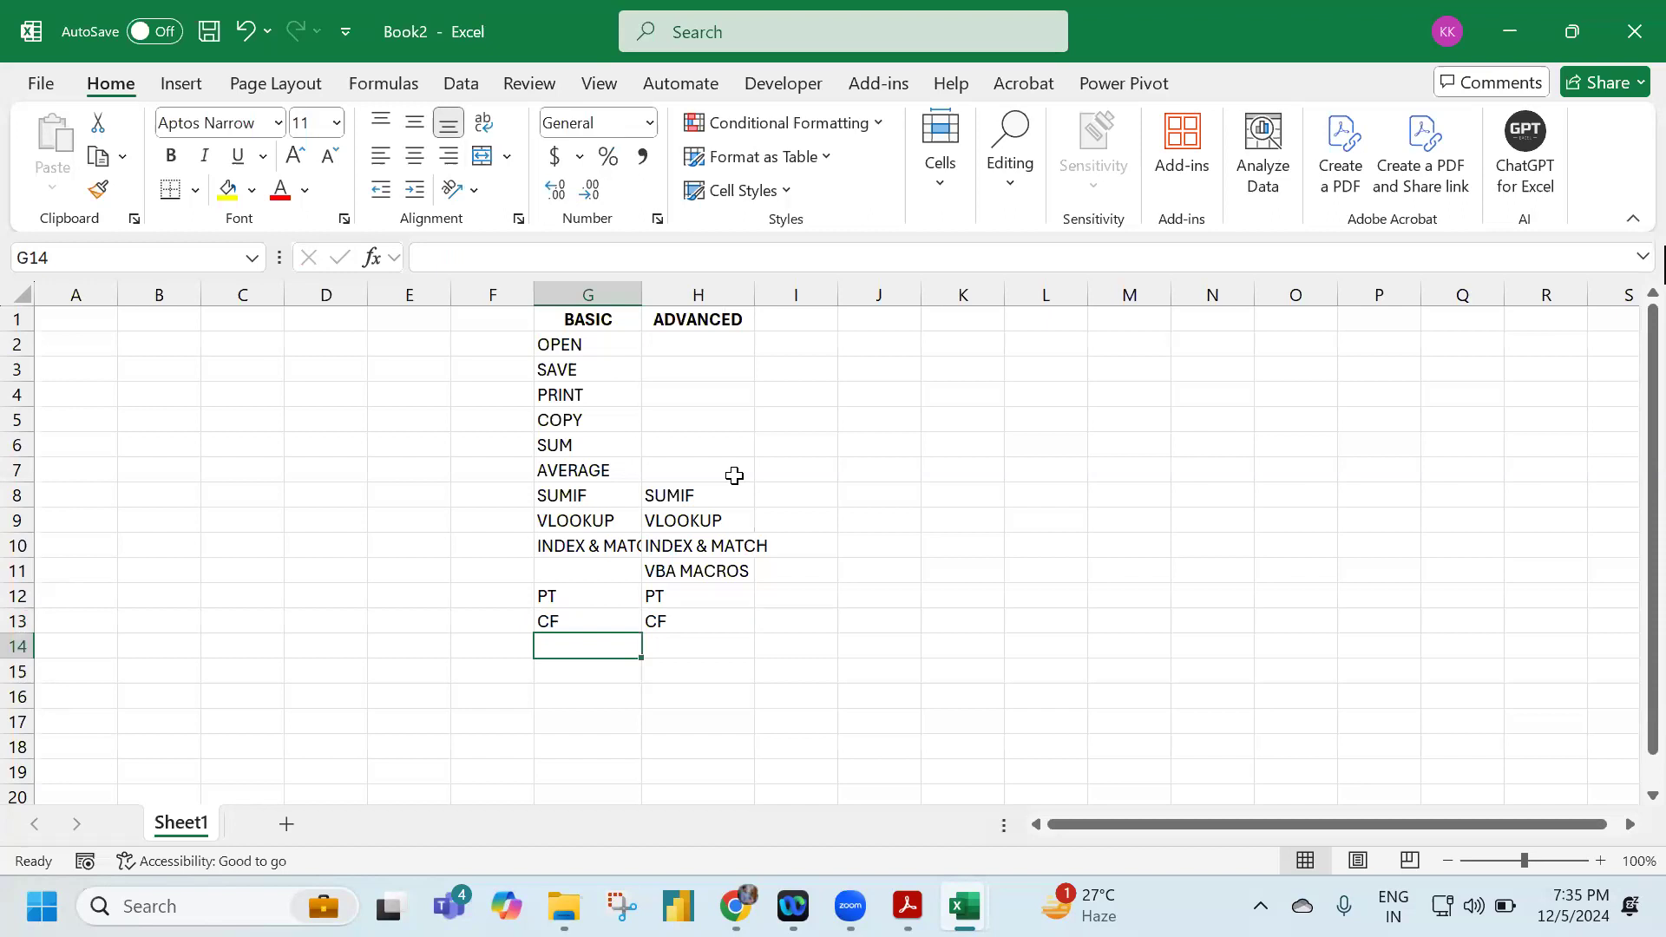
Clear the CF entry from H13 in the ADVANCED list.
{"action": "key", "text": "Up"}
{"action": "key", "text": "Right"}
{"action": "key", "text": "Delete"}
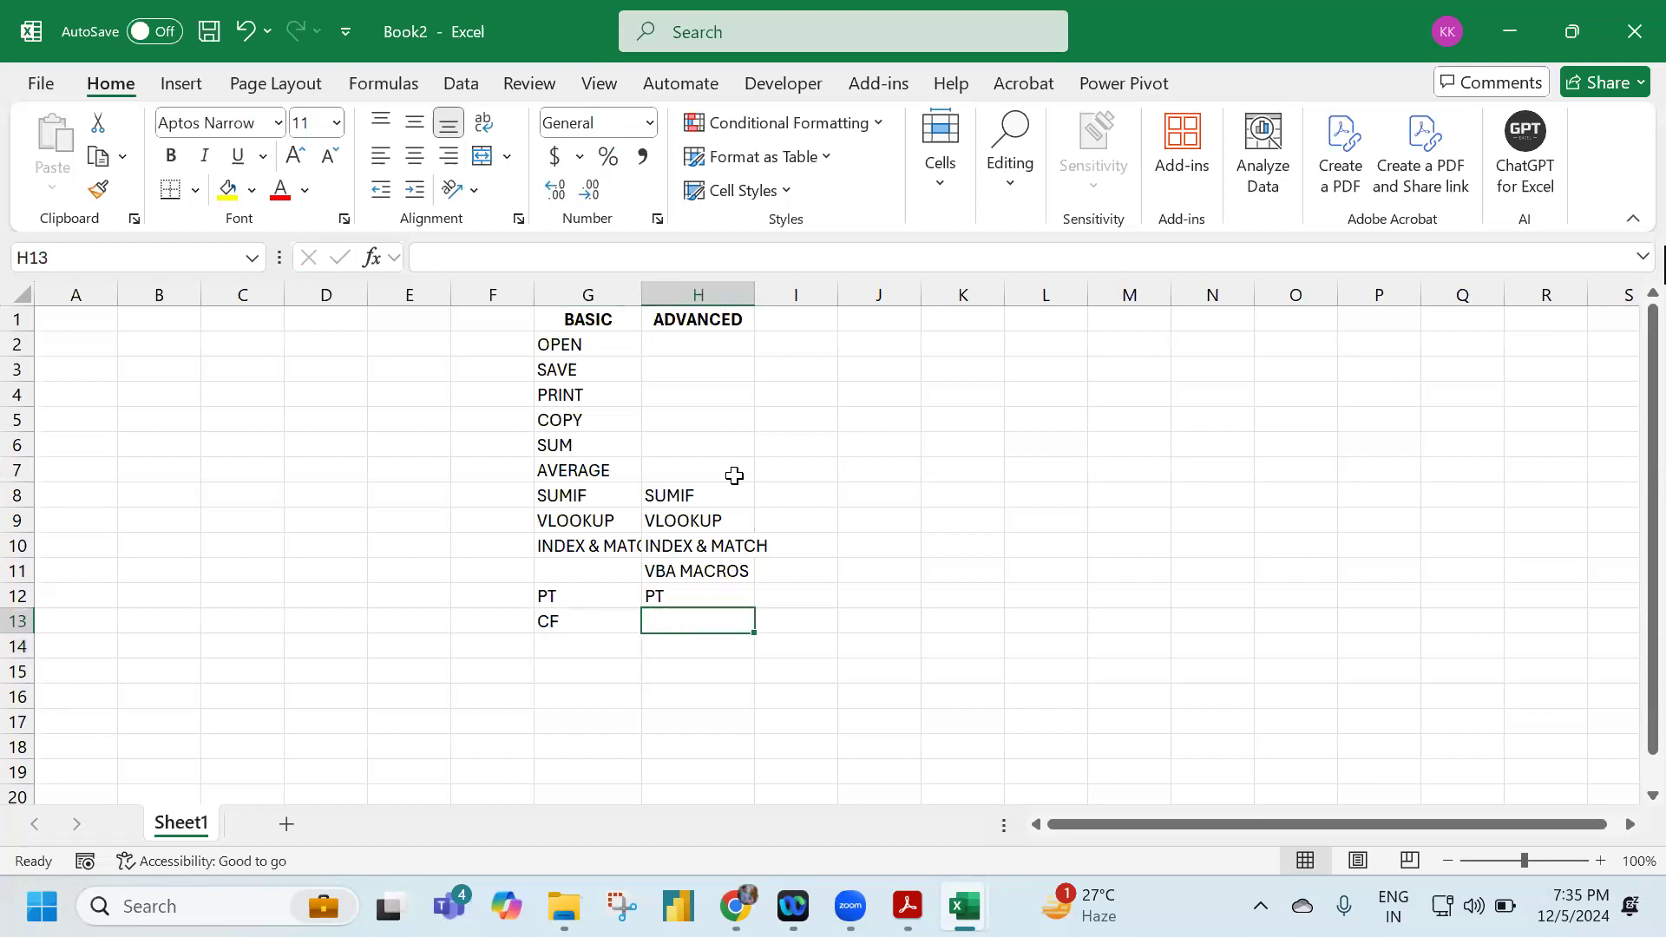
Add CLOSE to the BASIC list in cell G14.
{"action": "key", "text": "Left"}
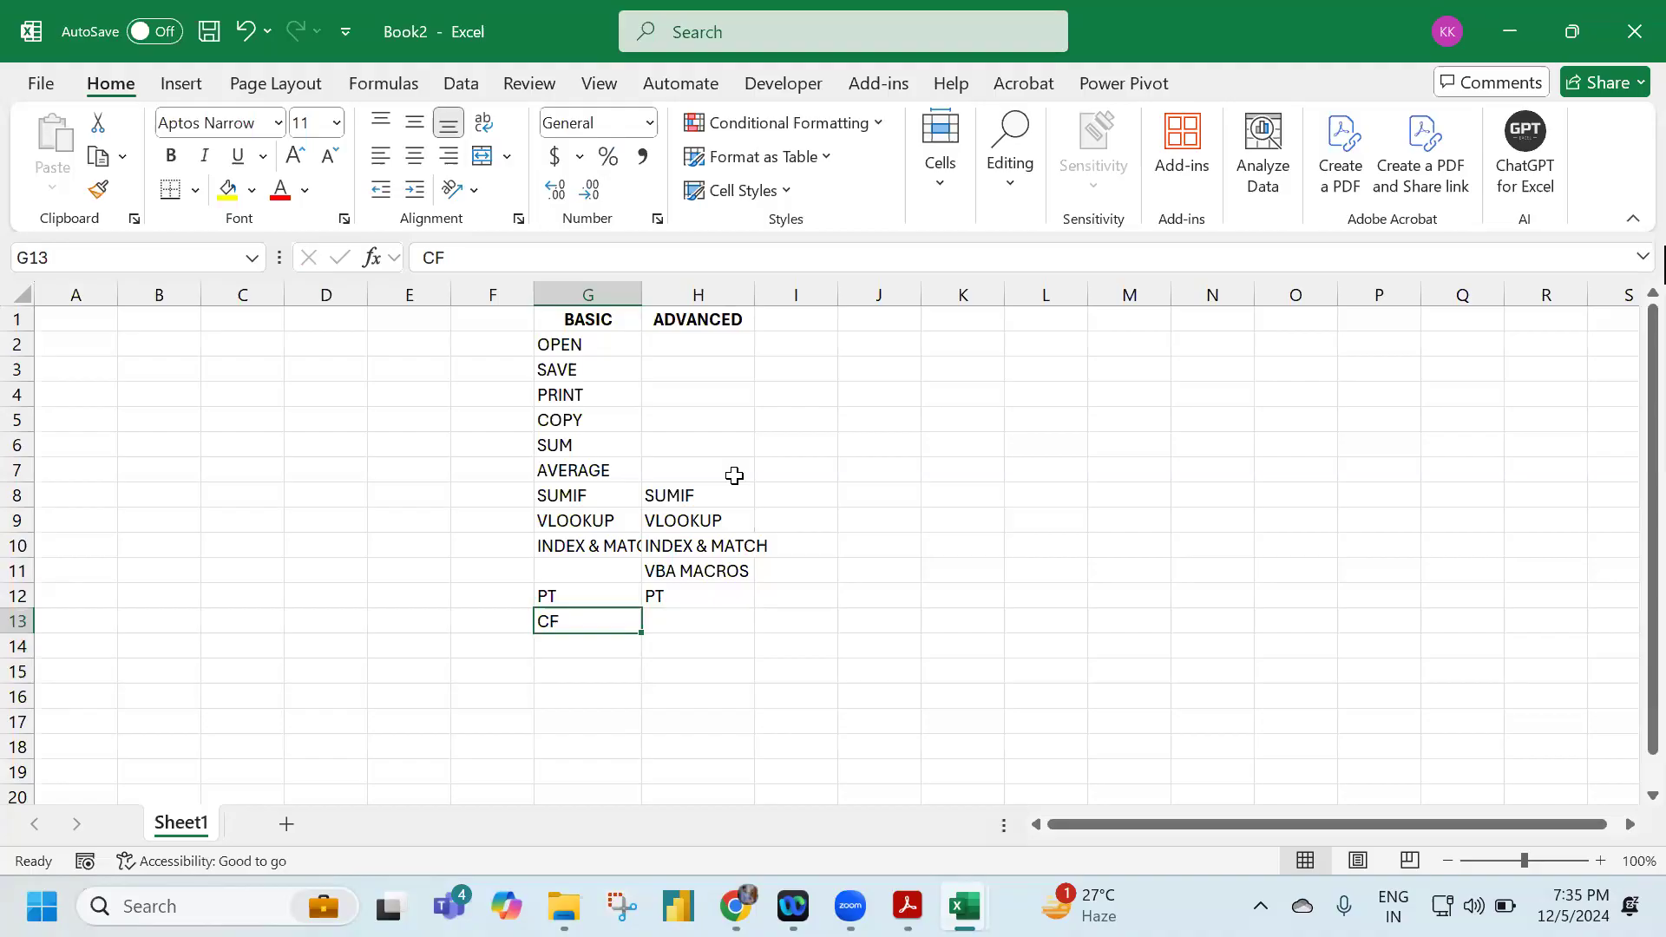
{"action": "key", "text": "Left"}
{"action": "key", "text": "Down"}
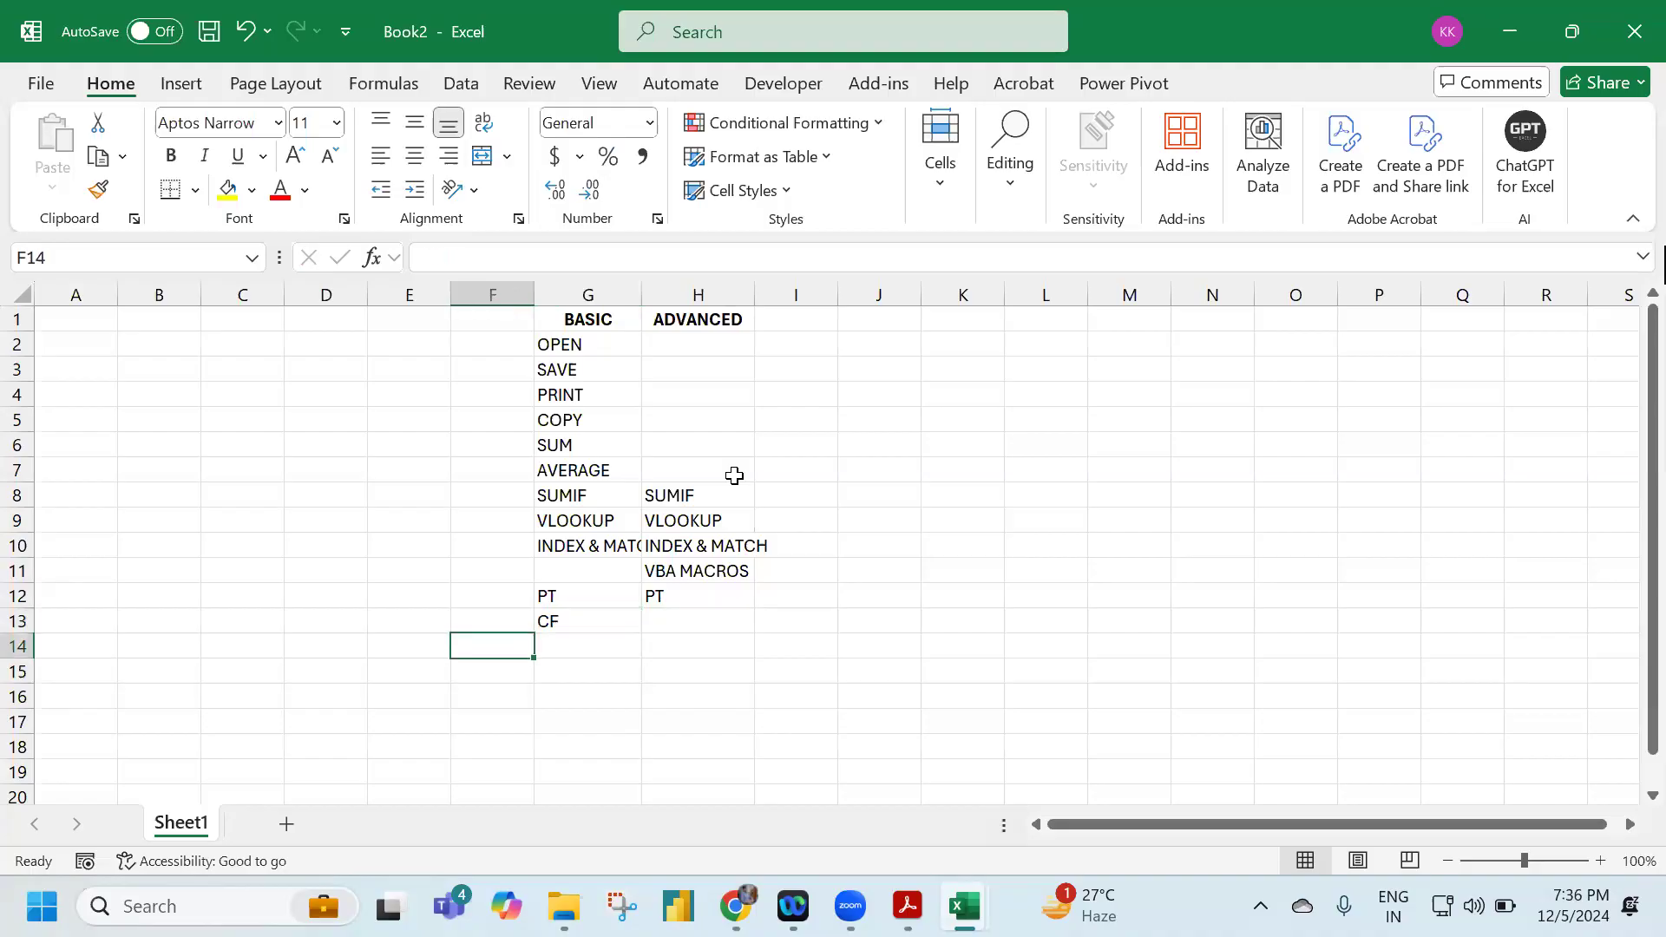
{"action": "key", "text": "Right"}
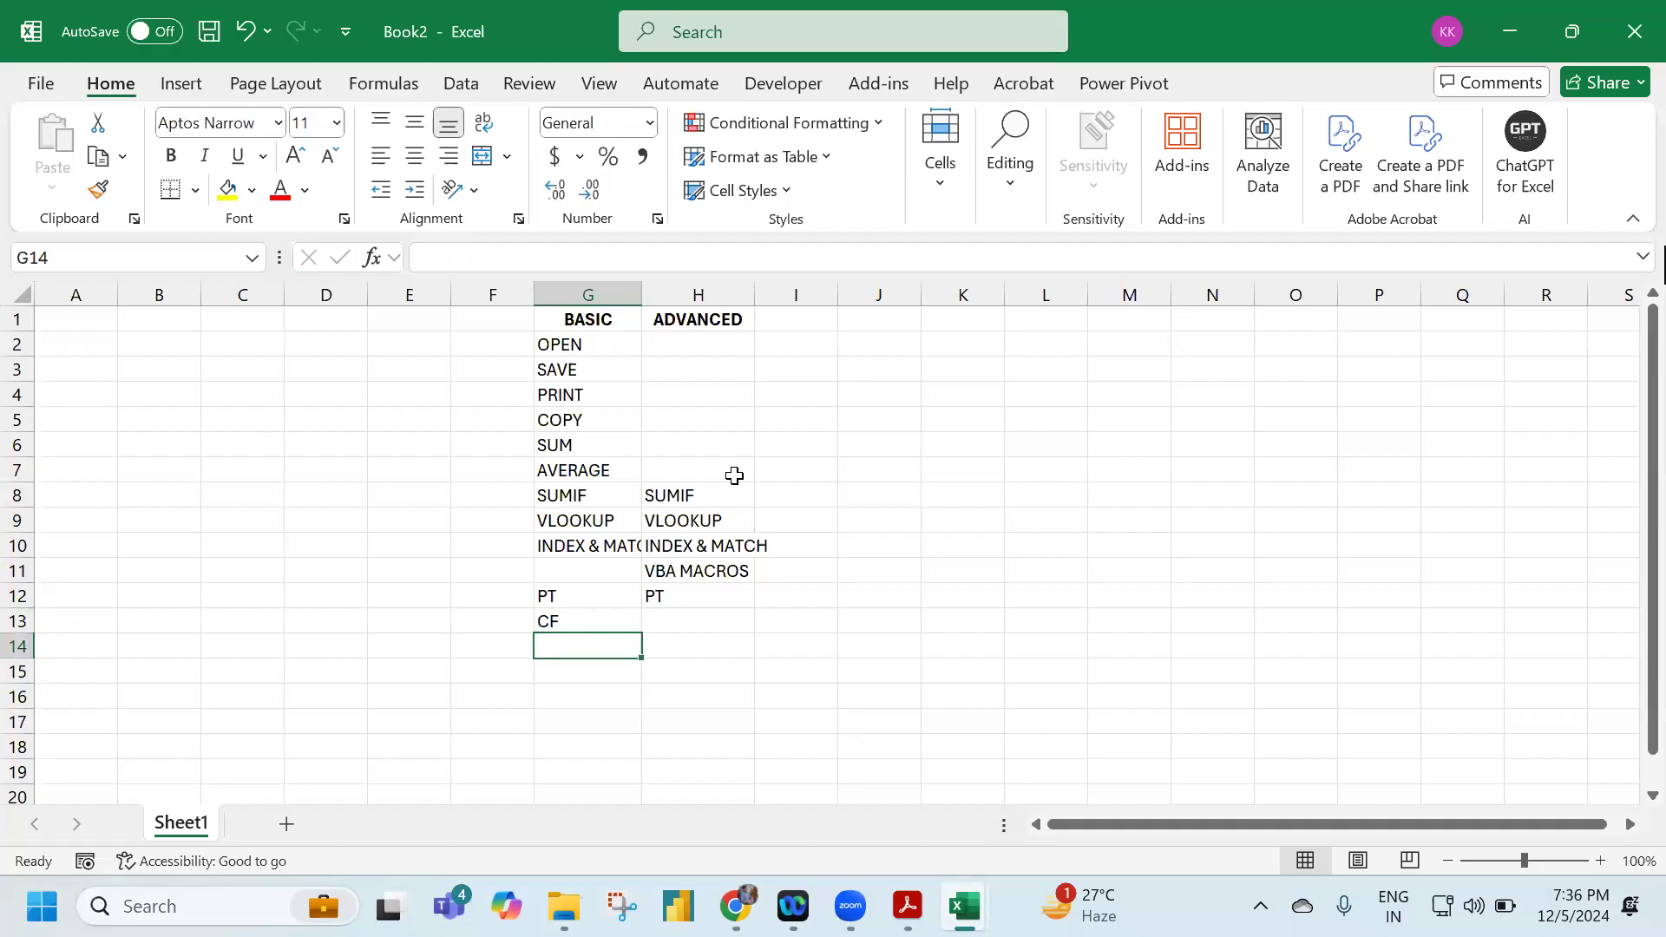
{"action": "type", "text": "CLOSE"}
{"action": "key", "text": "Return"}
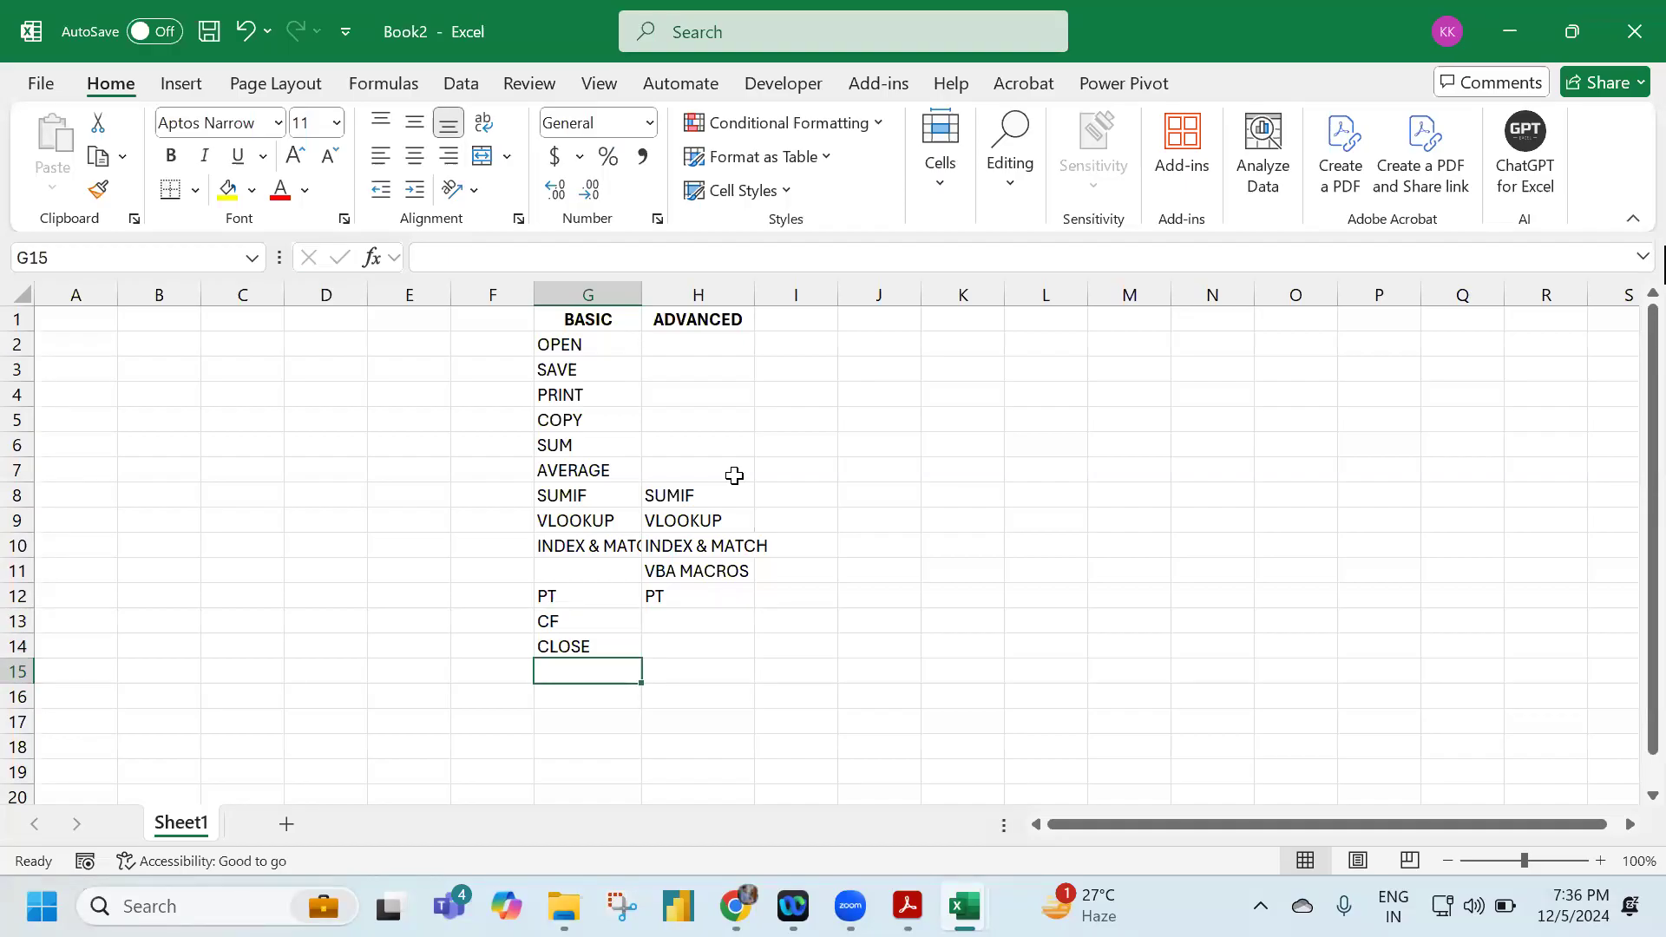
Fit columns G and H to their contents and insert a blank column between BASIC and ADVANCED.
{"action": "double_click", "coordinate": [642, 295]}
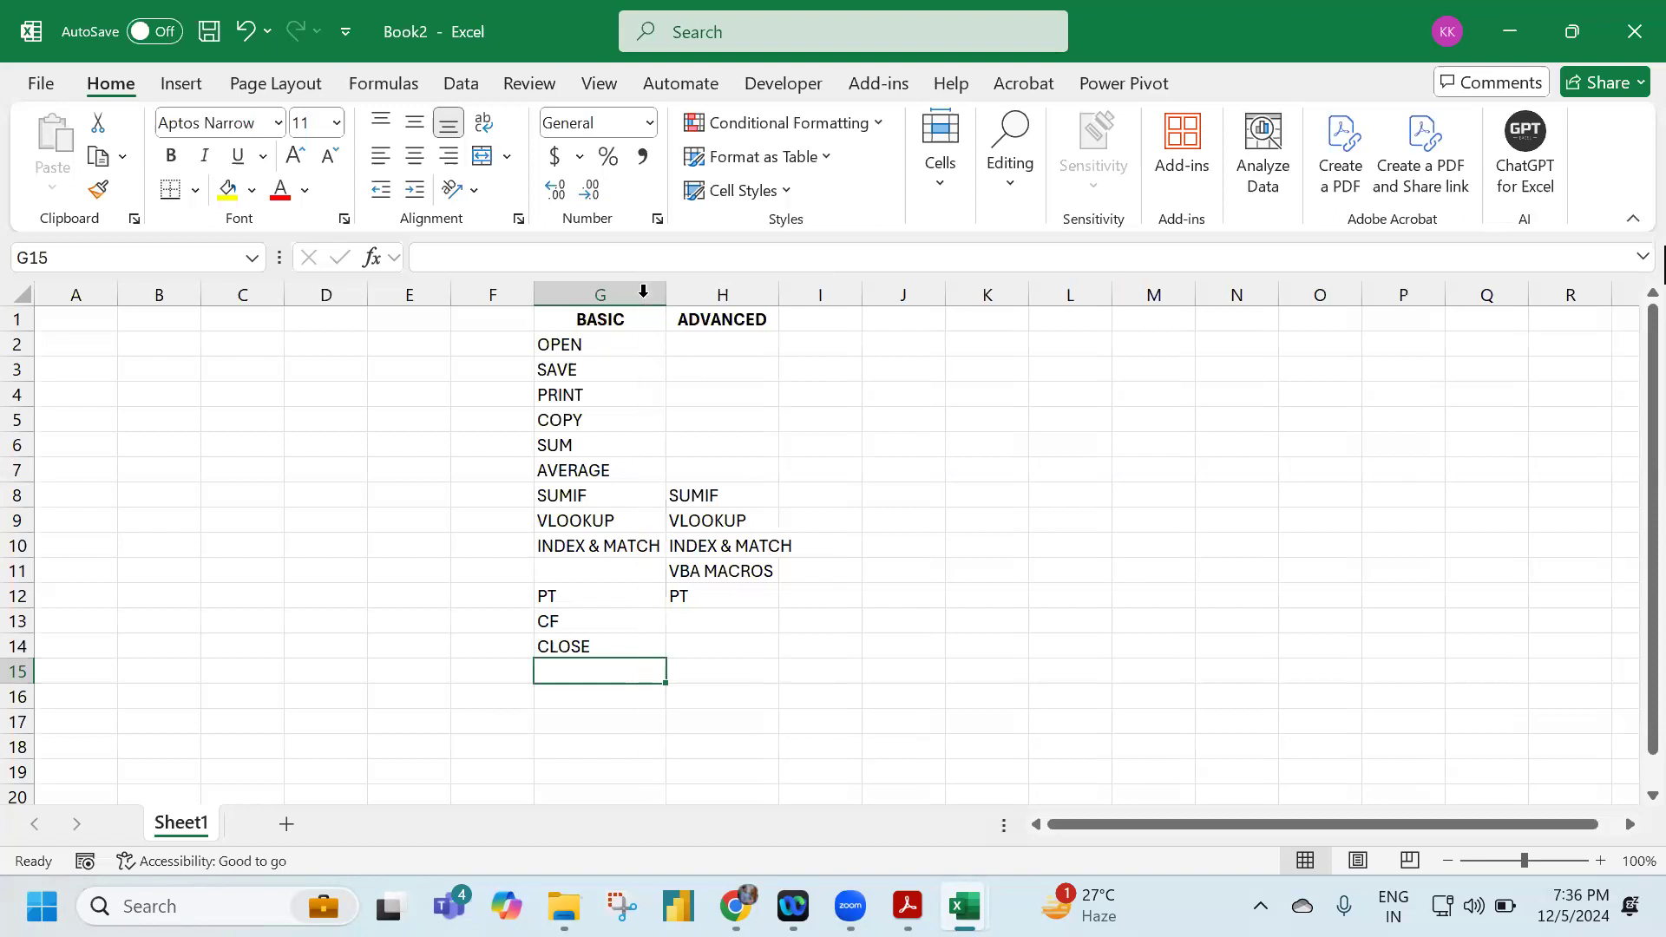
{"action": "double_click", "coordinate": [780, 293]}
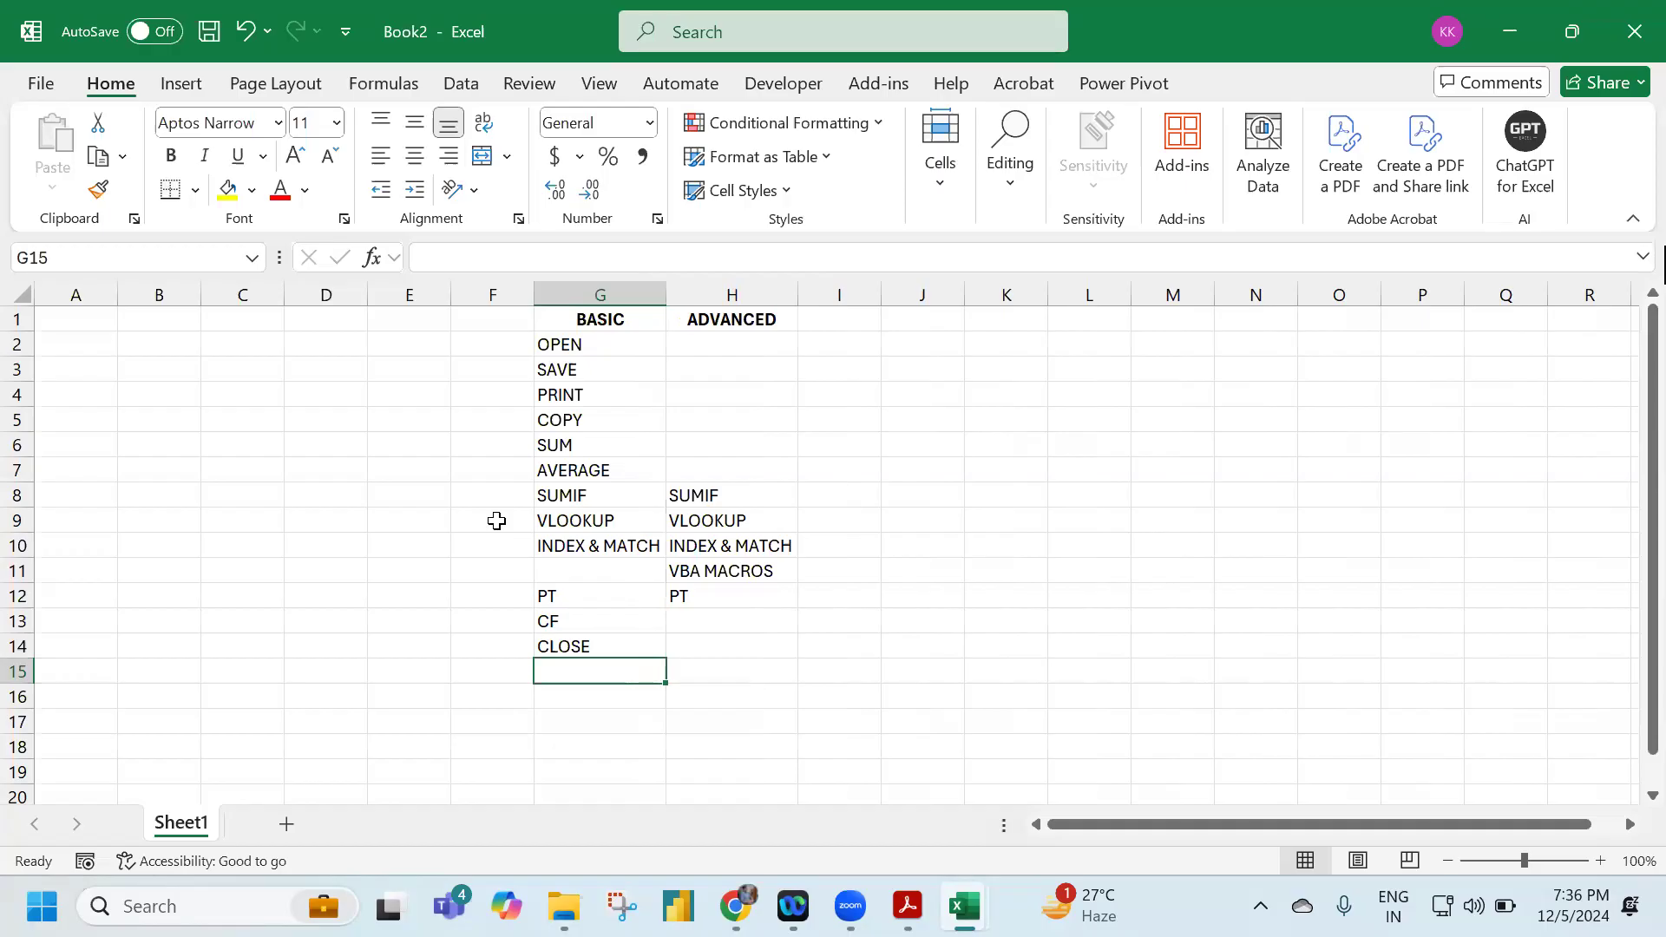
{"action": "left_click", "coordinate": [759, 287]}
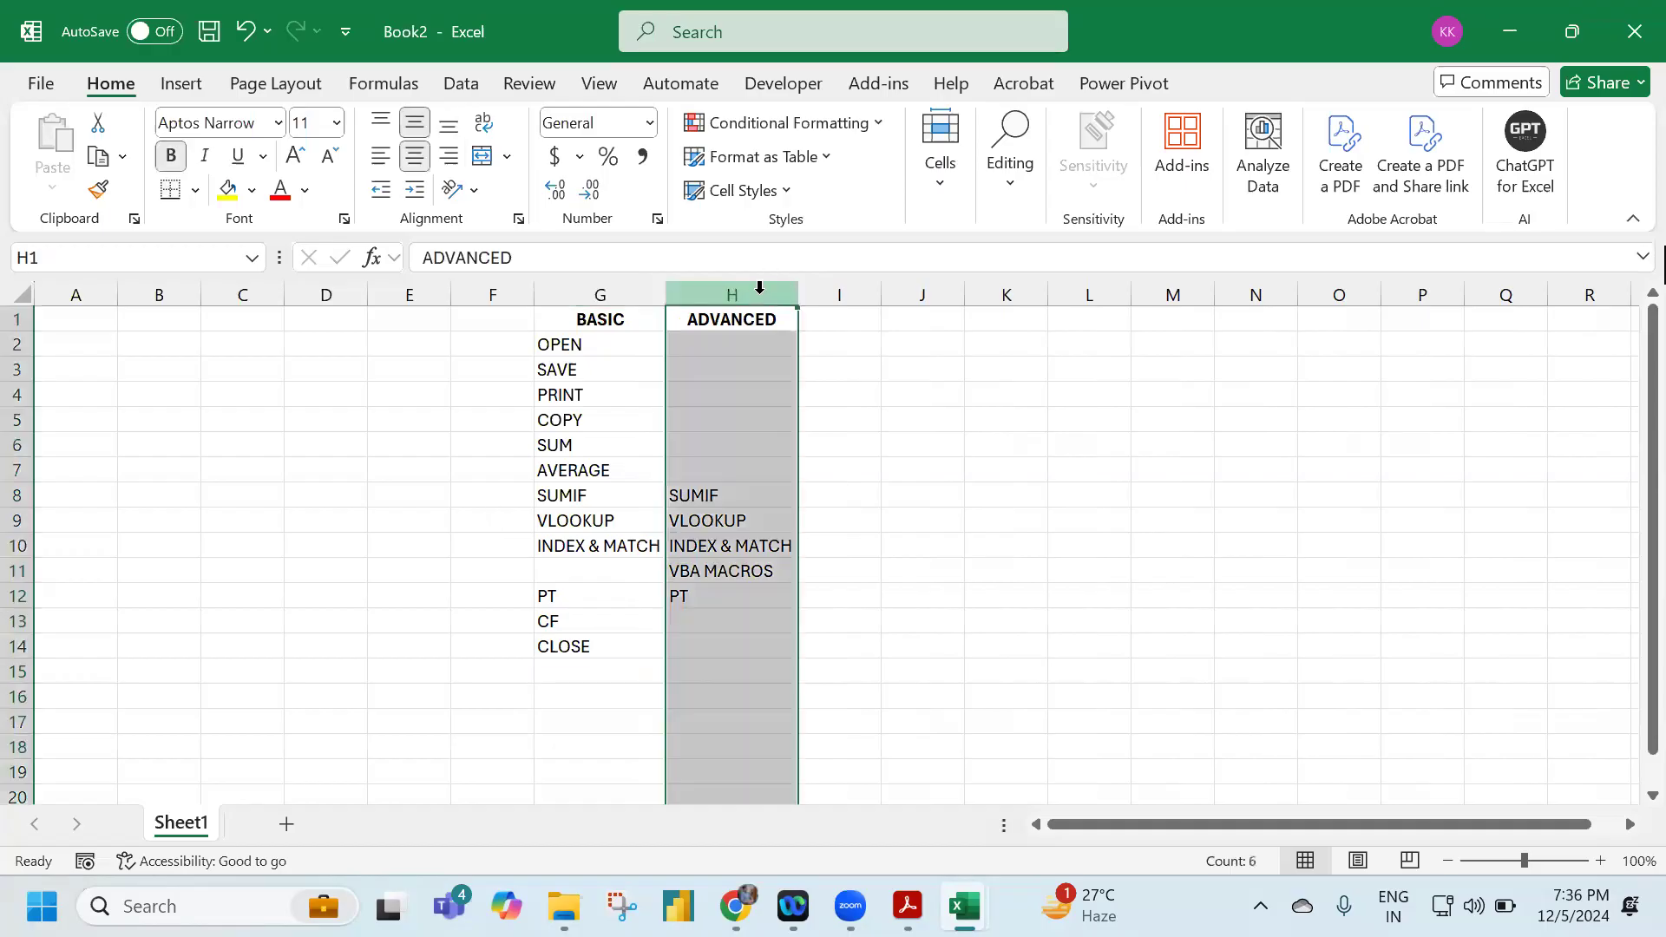
{"action": "key", "text": "ctrl+shift+plus"}
Apply all borders to the comparison table in G1:I14.
{"action": "left_click_drag", "start_coordinate": [607, 323], "coordinate": [859, 651]}
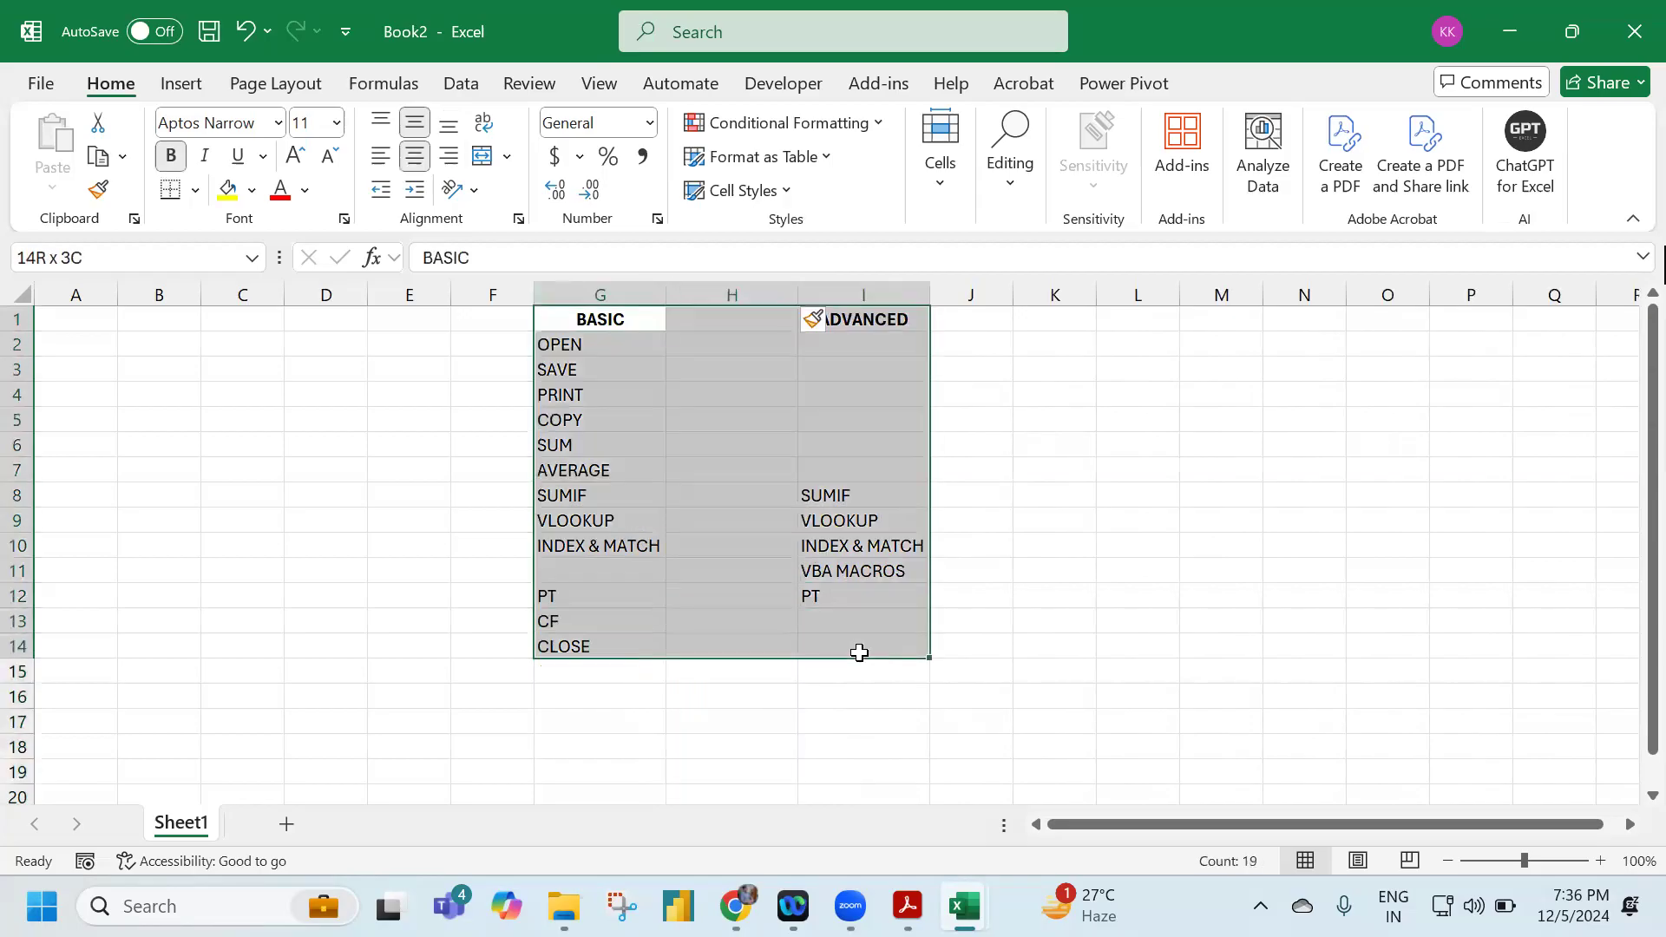
{"action": "left_click", "coordinate": [194, 190]}
{"action": "left_click", "coordinate": [227, 459]}
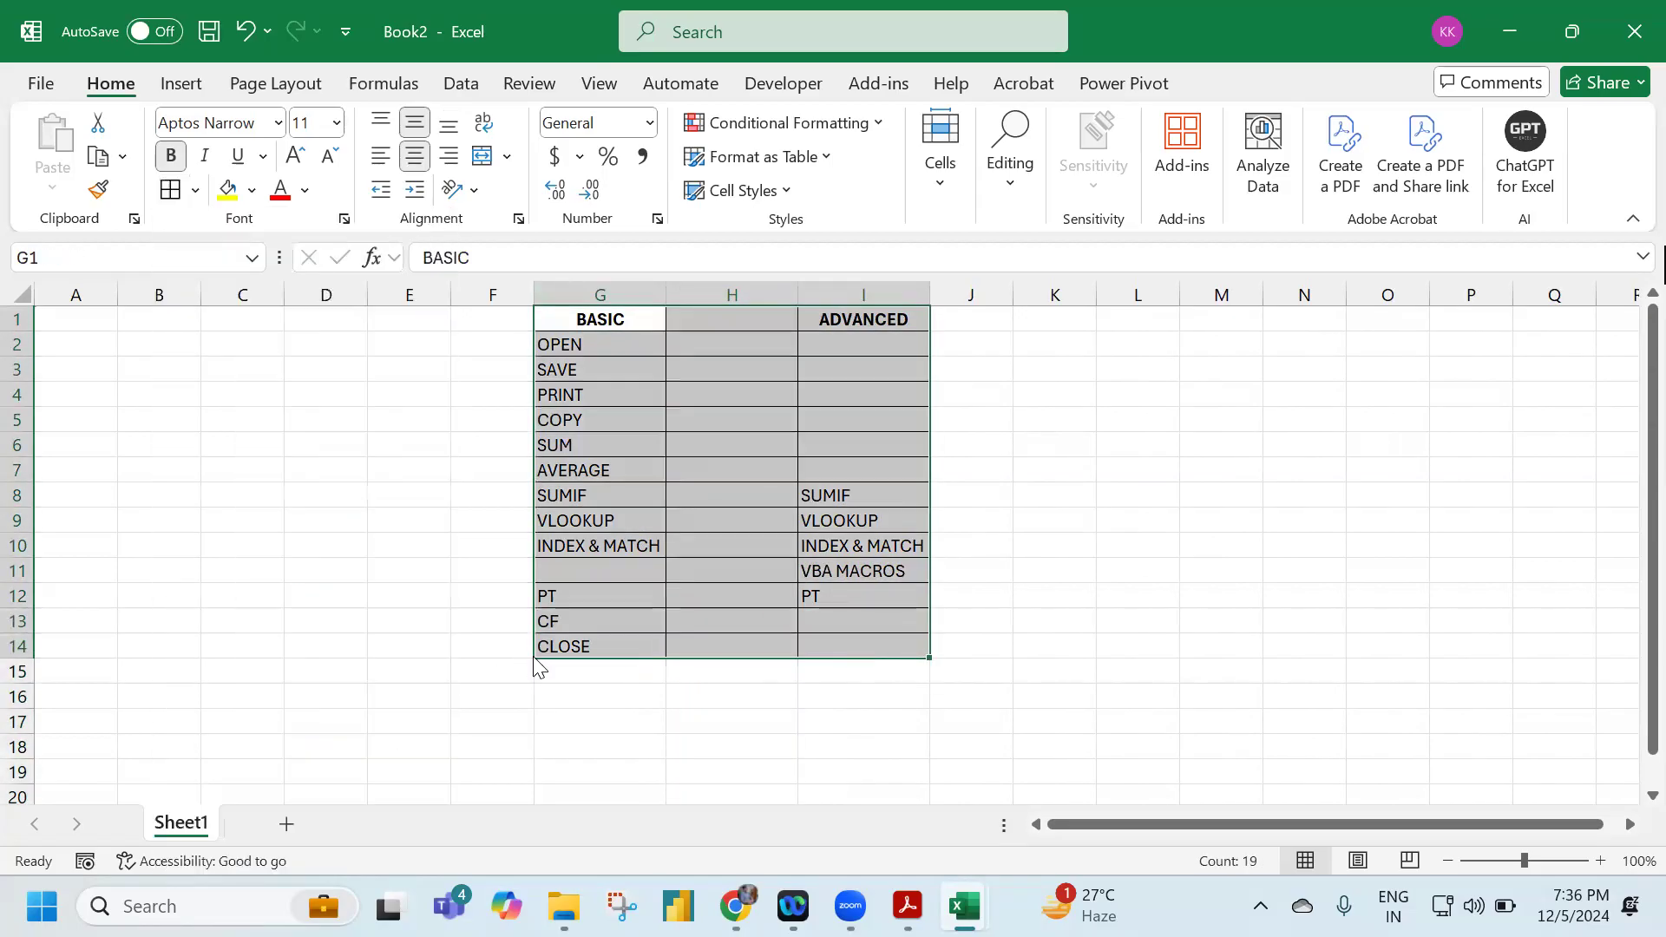
Merge and center H1:H14 between the two lists and enter YOU in the merged cell.
{"action": "left_click_drag", "start_coordinate": [733, 331], "coordinate": [734, 649]}
{"action": "left_click", "coordinate": [480, 158]}
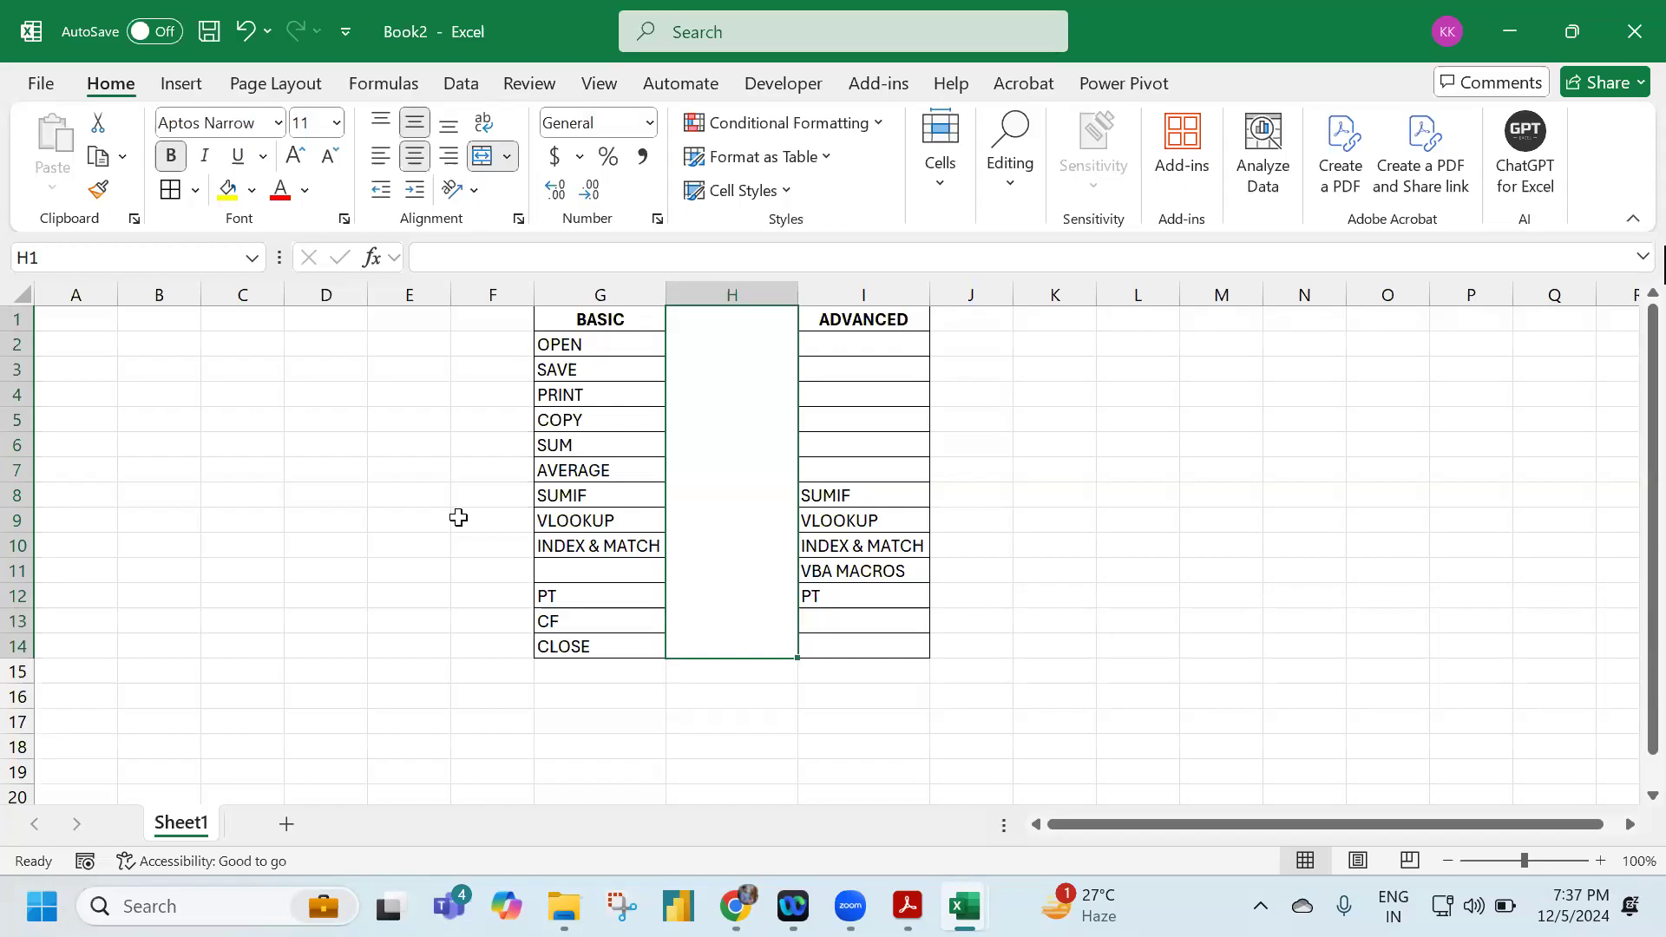
{"action": "type", "text": "YOU"}
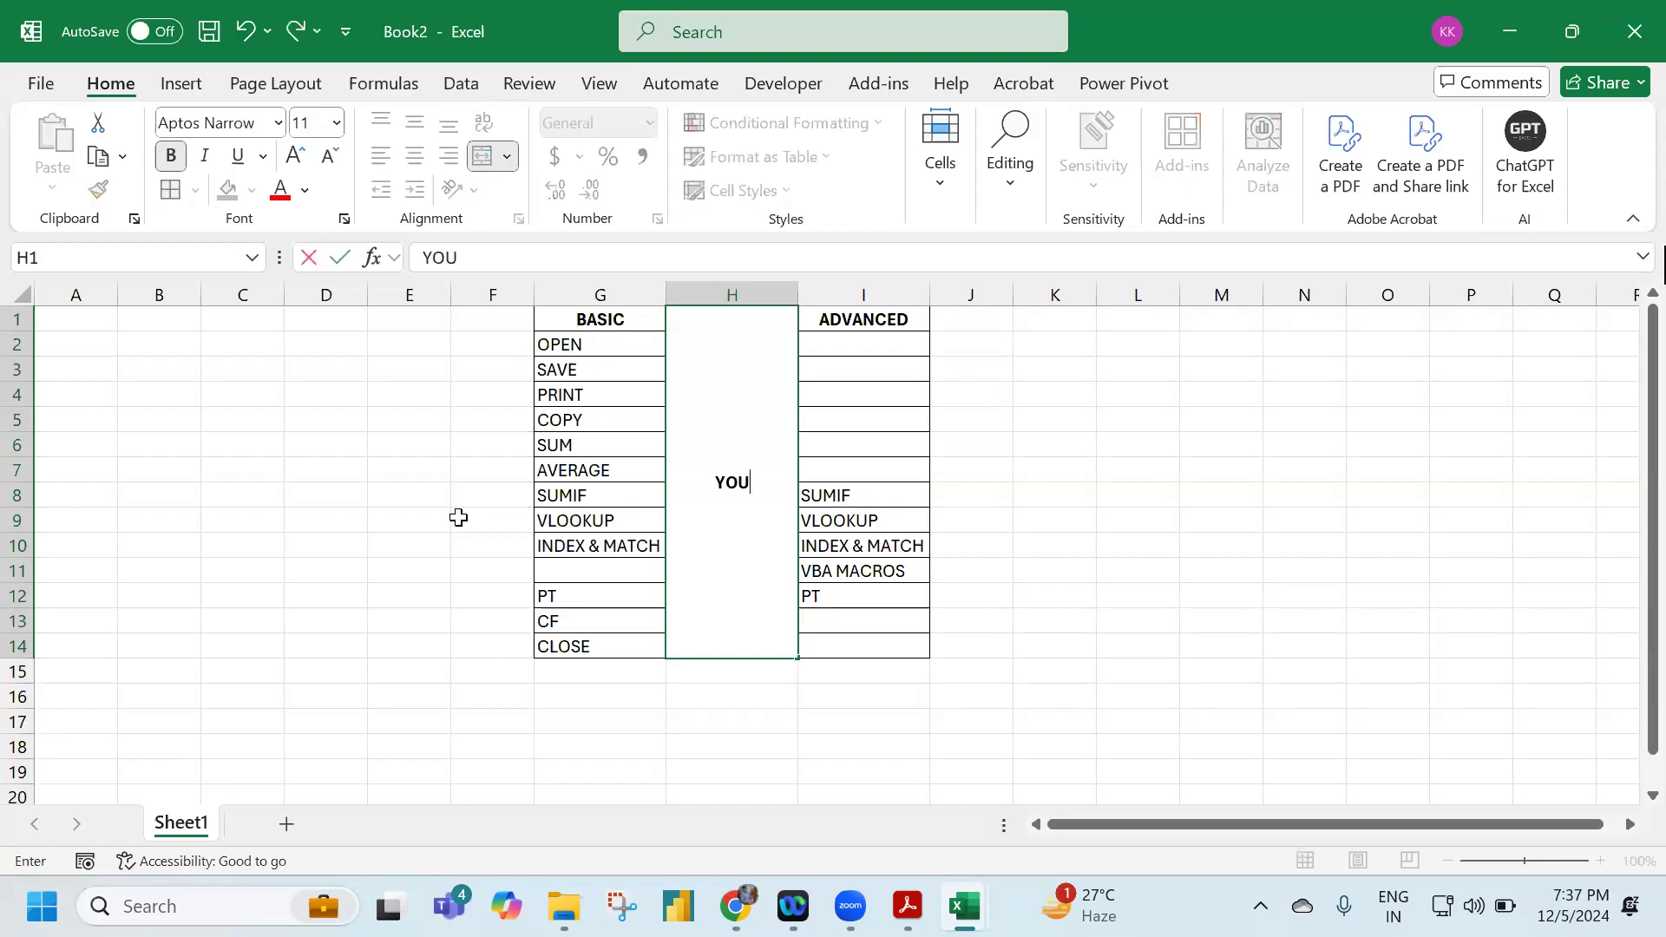
{"action": "key", "text": "Return"}
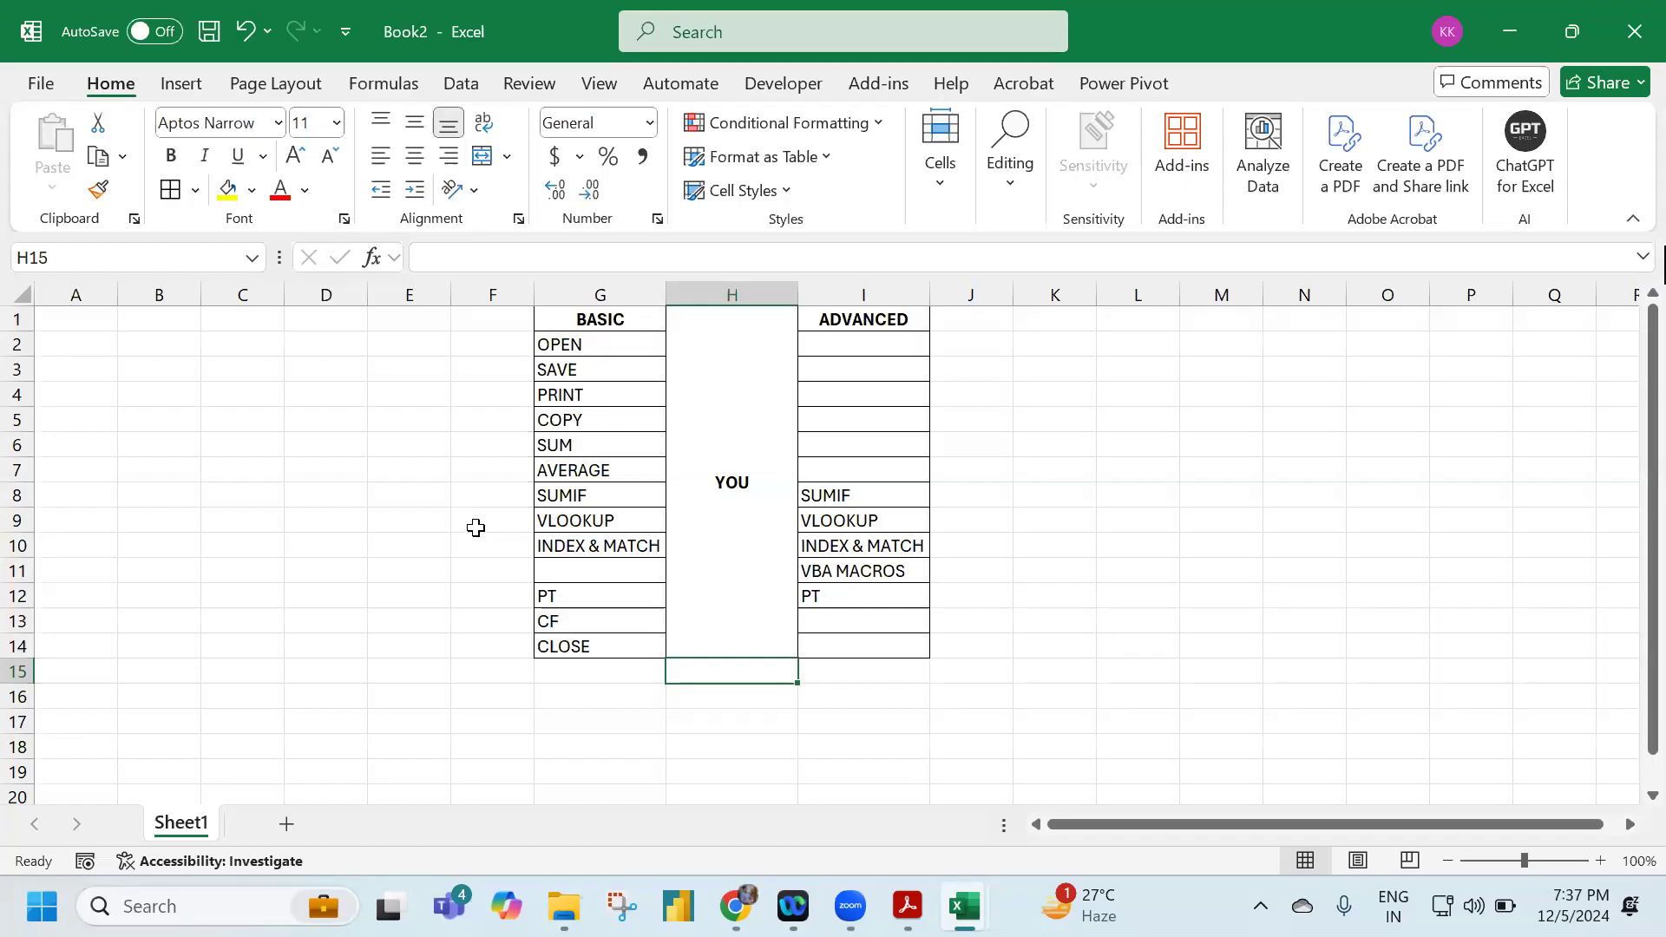
Close the Book2 comparison workbook without saving its changes.
{"action": "left_click", "coordinate": [871, 294]}
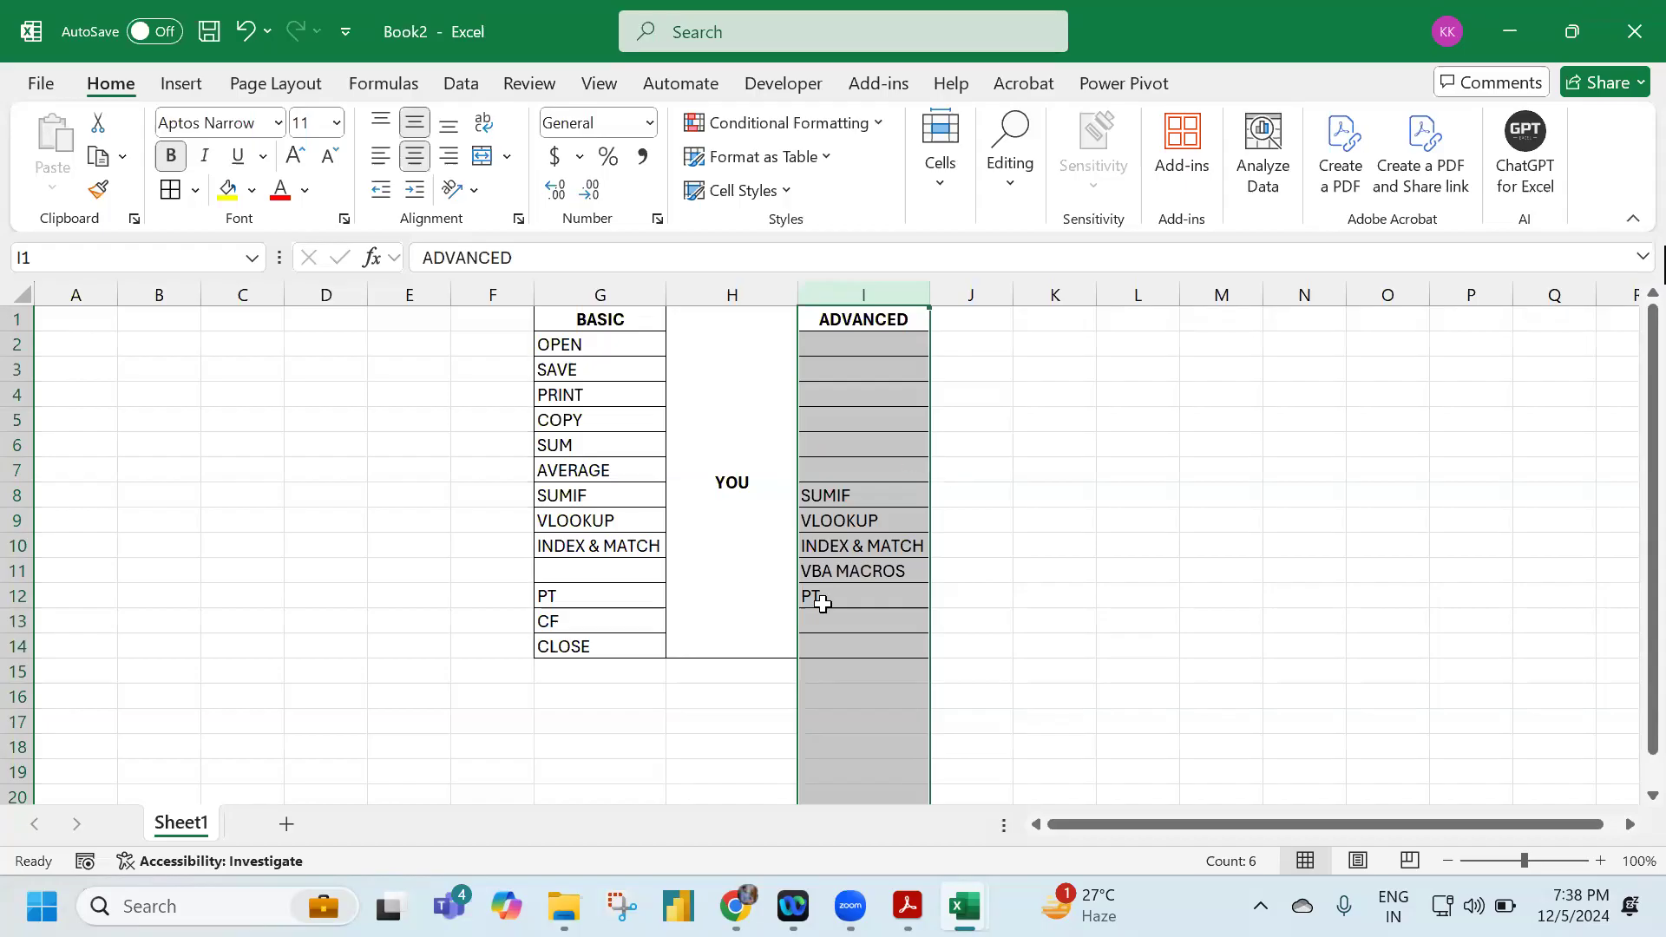
{"action": "left_click", "coordinate": [757, 626]}
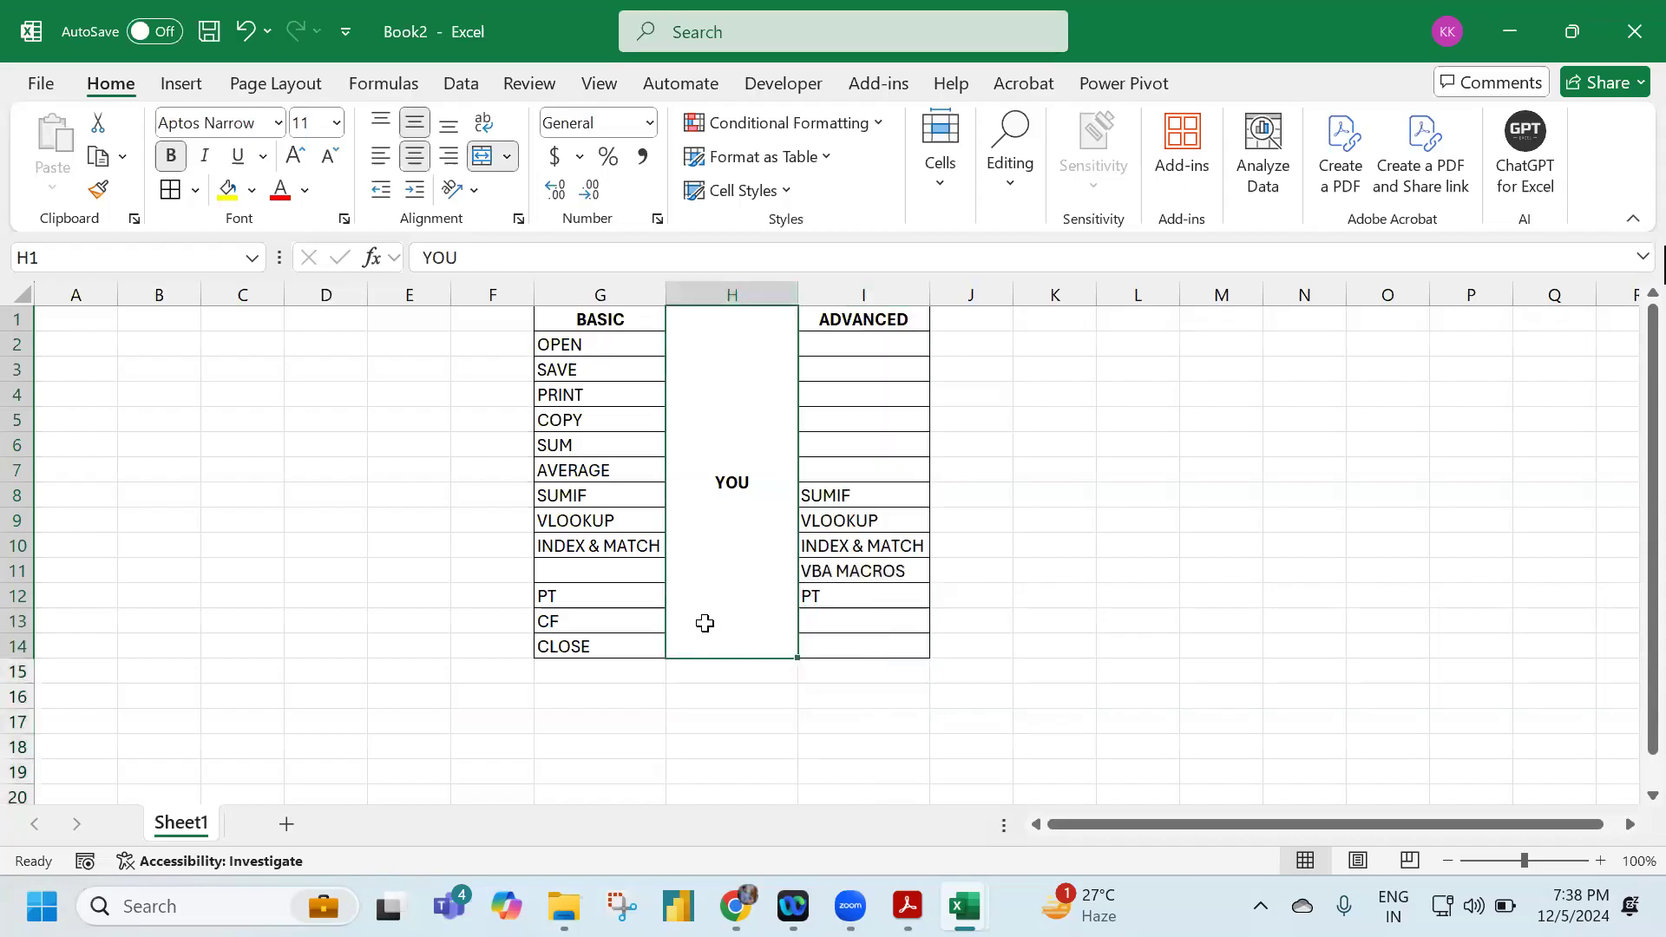
{"action": "left_click", "coordinate": [1634, 31]}
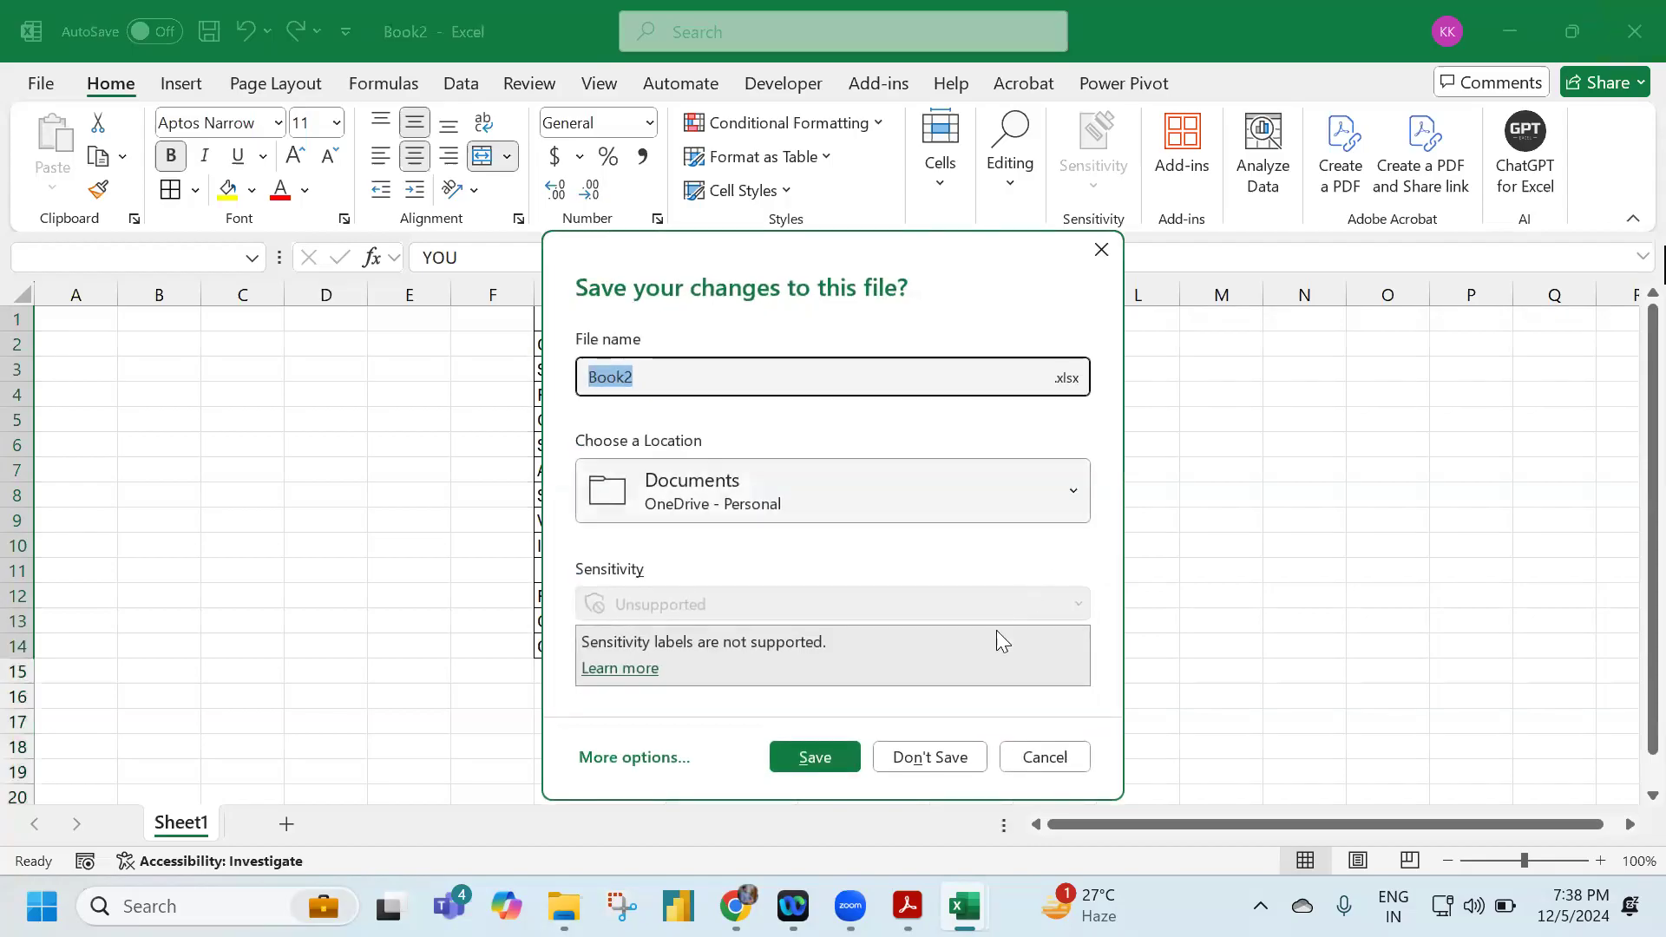
{"action": "left_click", "coordinate": [906, 765]}
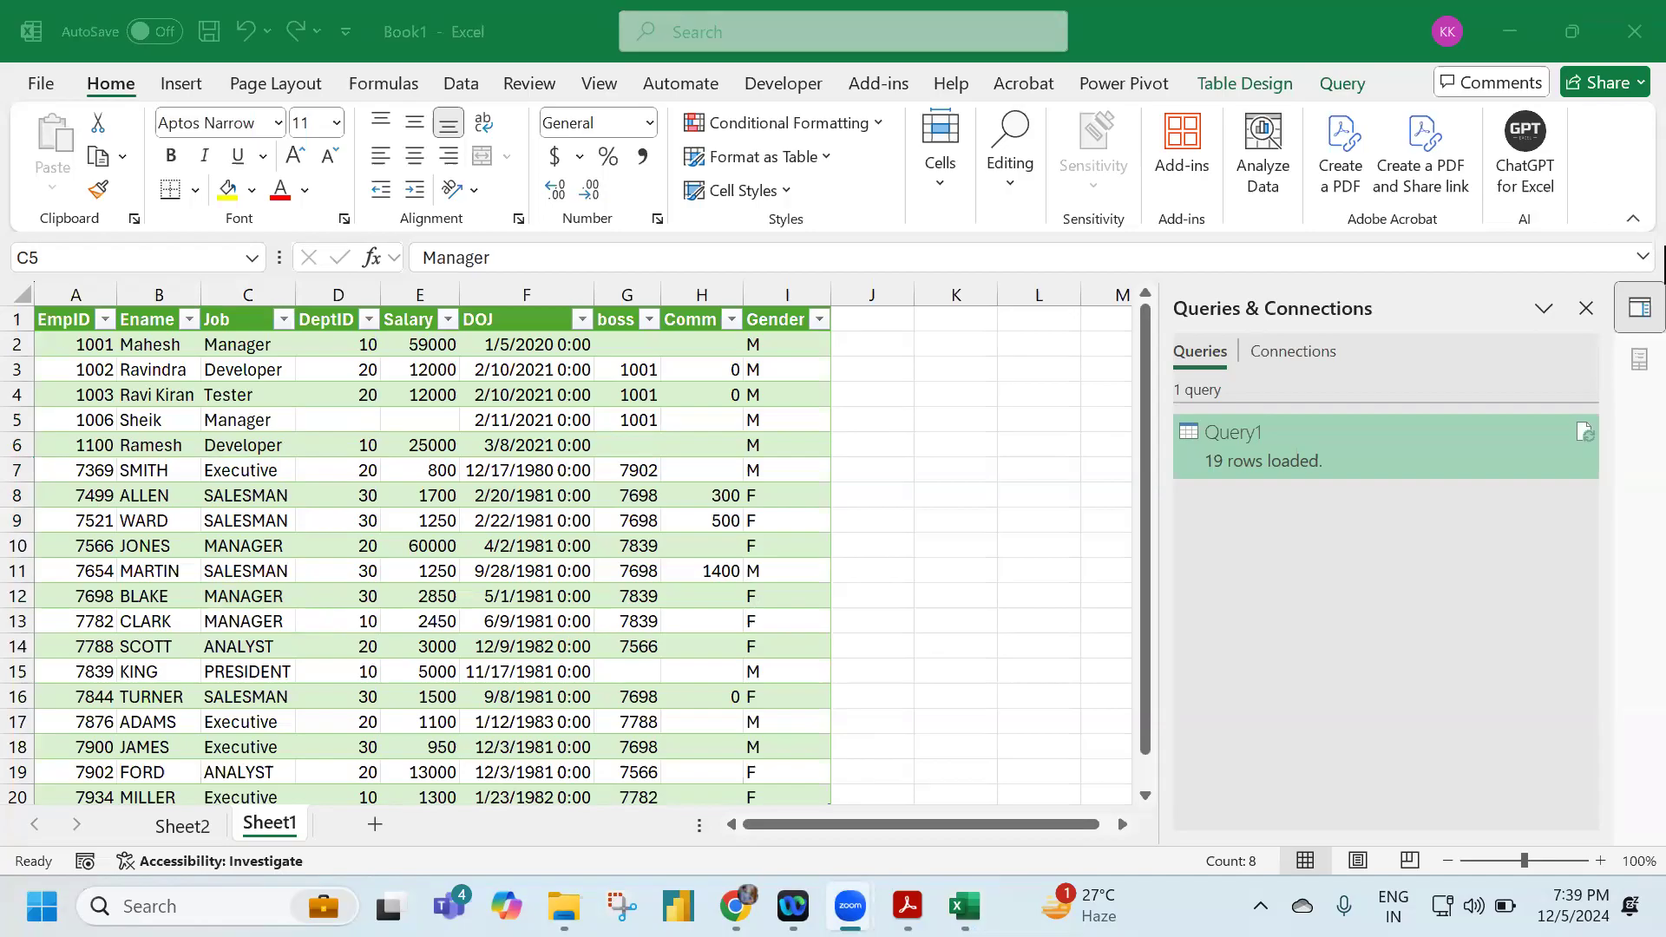
Bring up the open File Explorer windows to choose a folder.
{"action": "key", "text": "Caps_Lock"}
{"action": "mouse_move", "coordinate": [564, 906]}
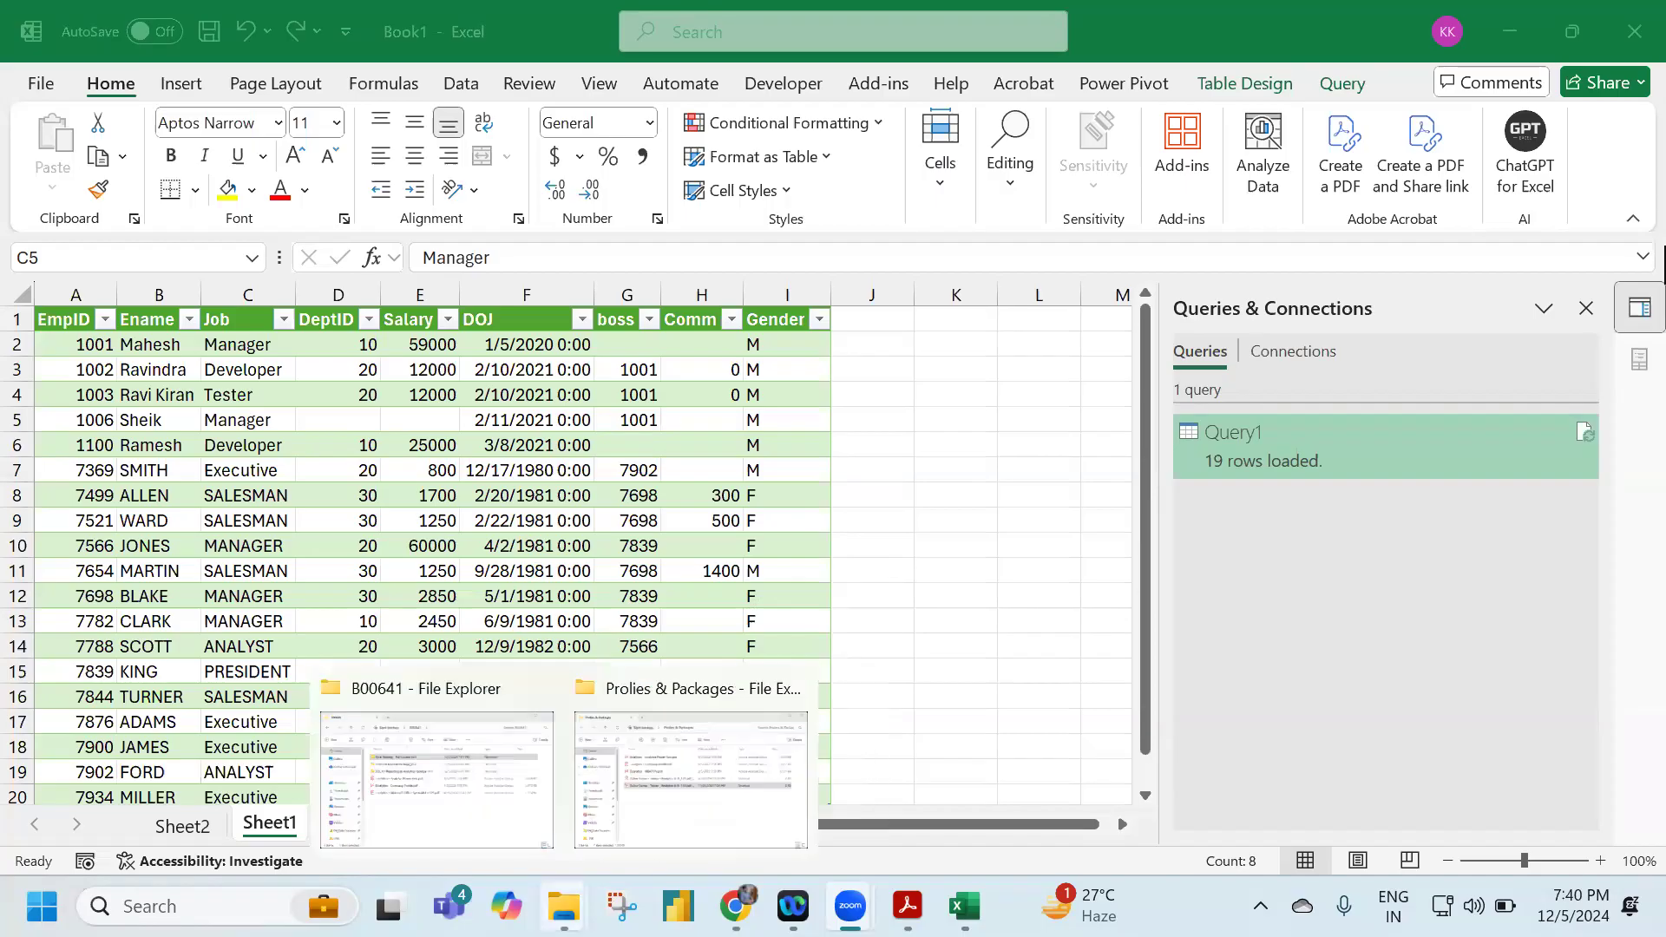